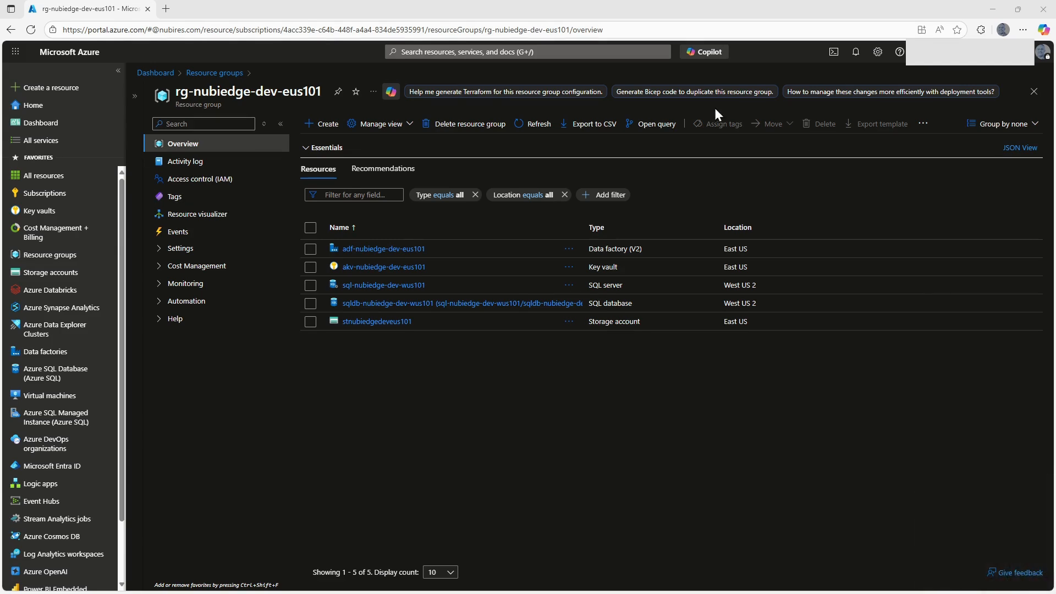
Launch the studio for the adf-nubiedge-dev-eus101 data factory and create a new pipeline.
click(371, 255)
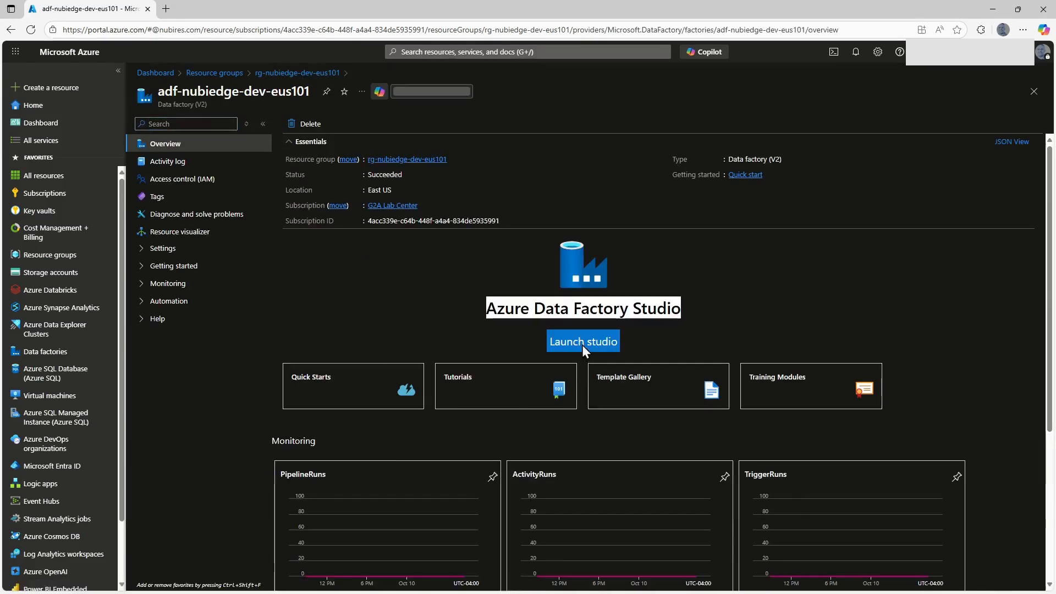
click(582, 342)
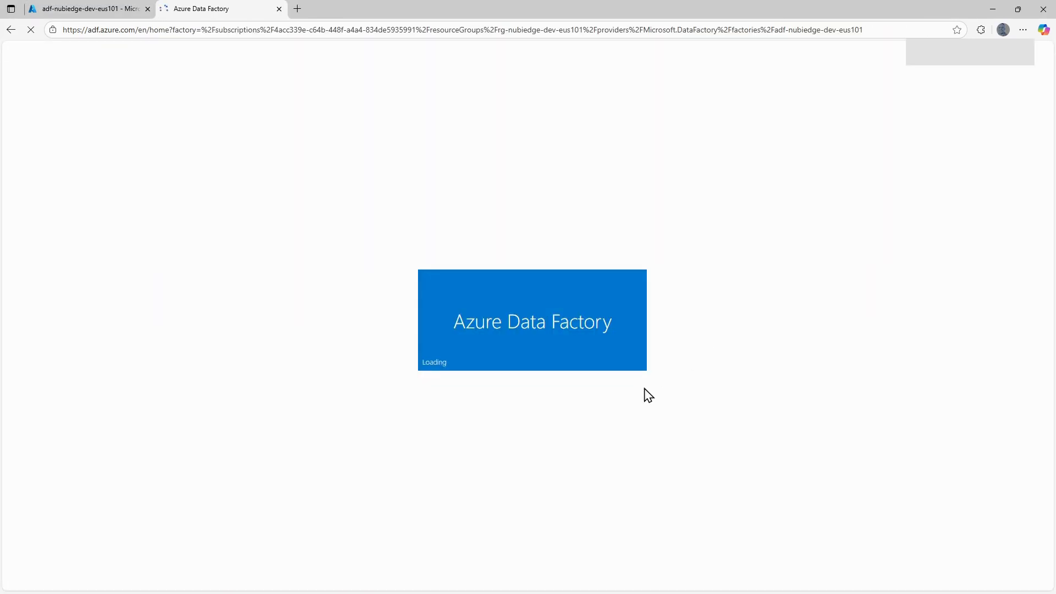
click(16, 117)
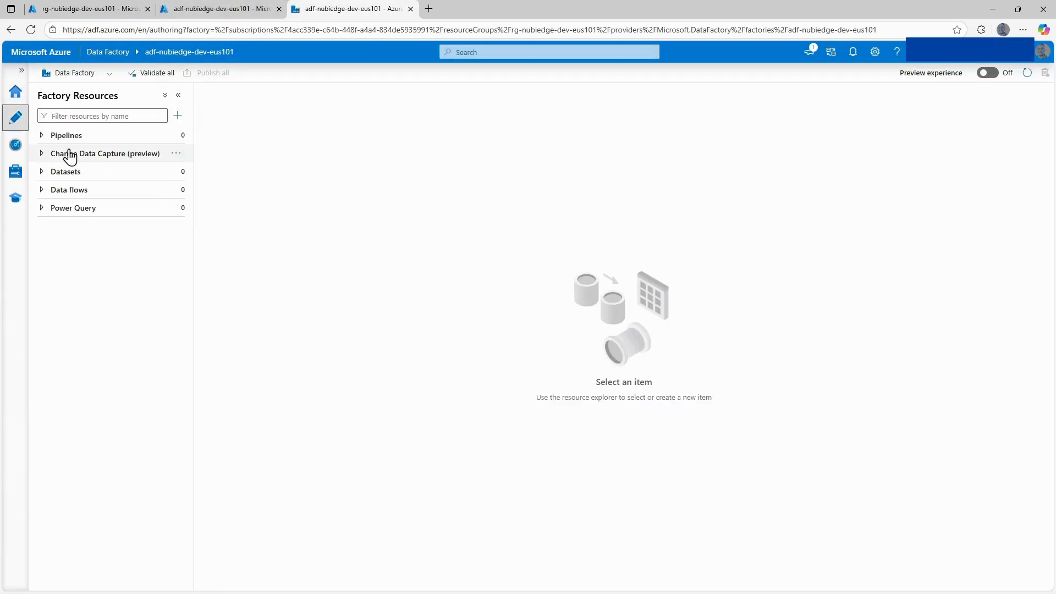
click(181, 138)
click(201, 151)
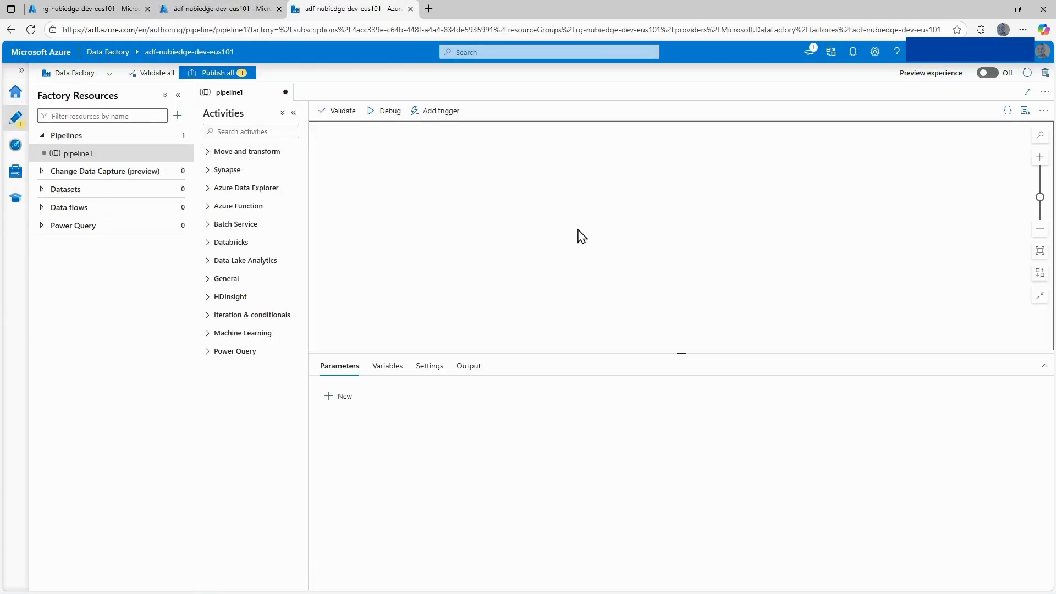
Add a Lookup activity to the pipeline and name it LookupTableNames.
click(243, 132)
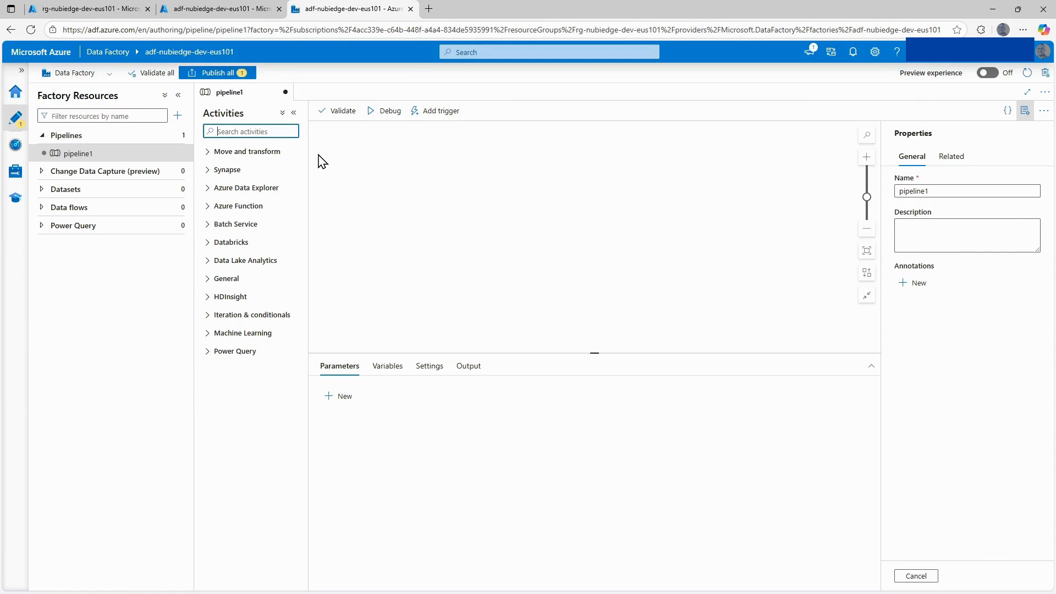
text(loo)
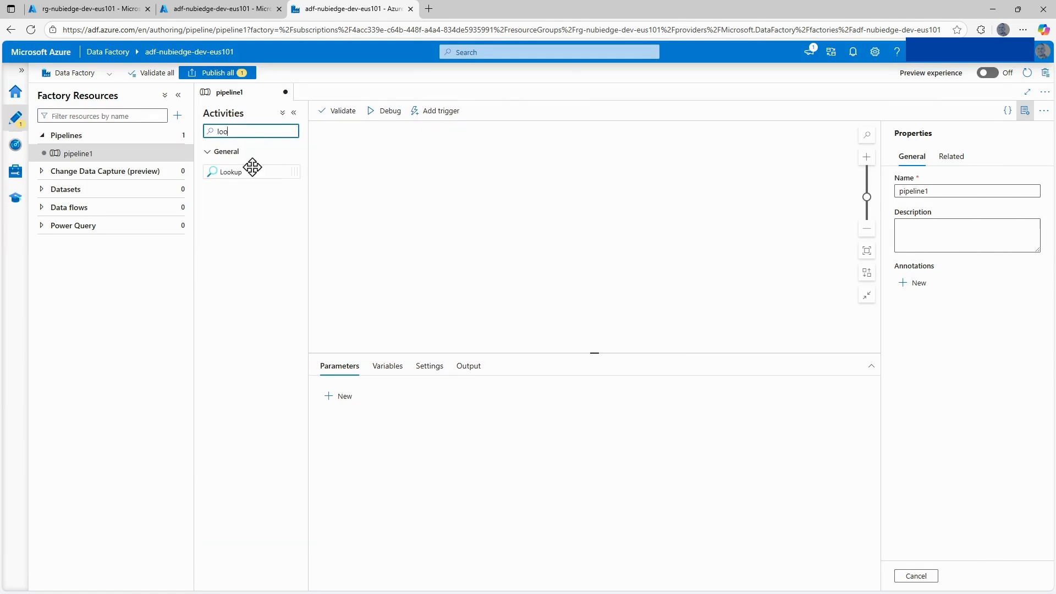
drag(252, 167, 438, 171)
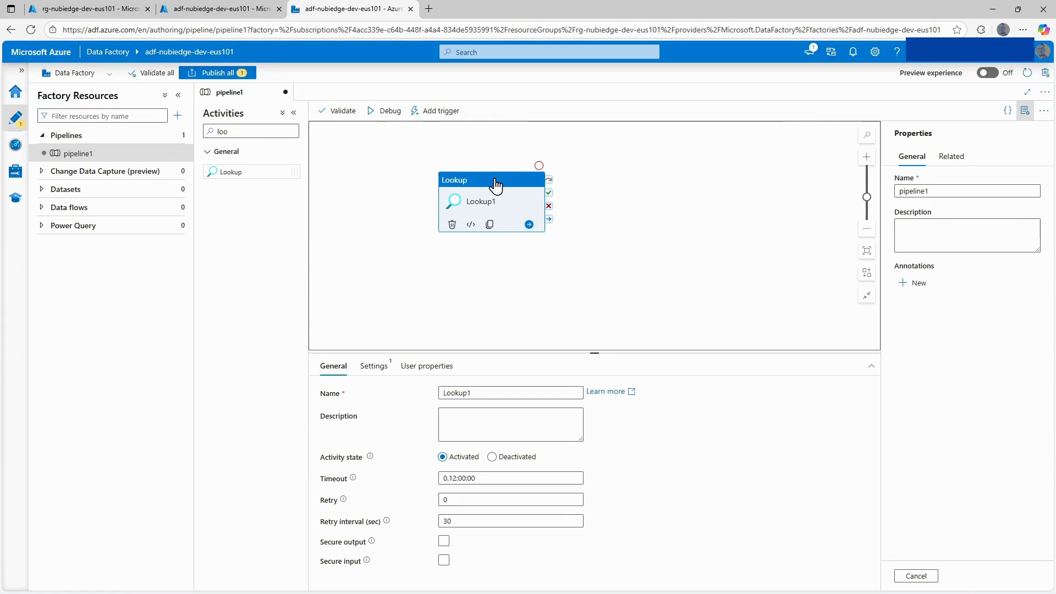
click(485, 394)
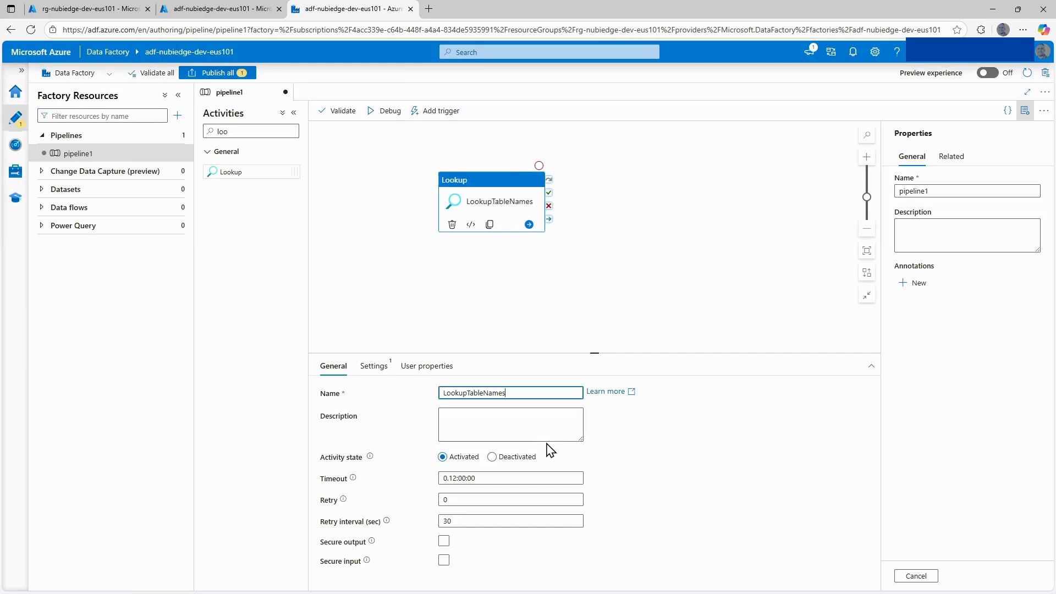
click(475, 419)
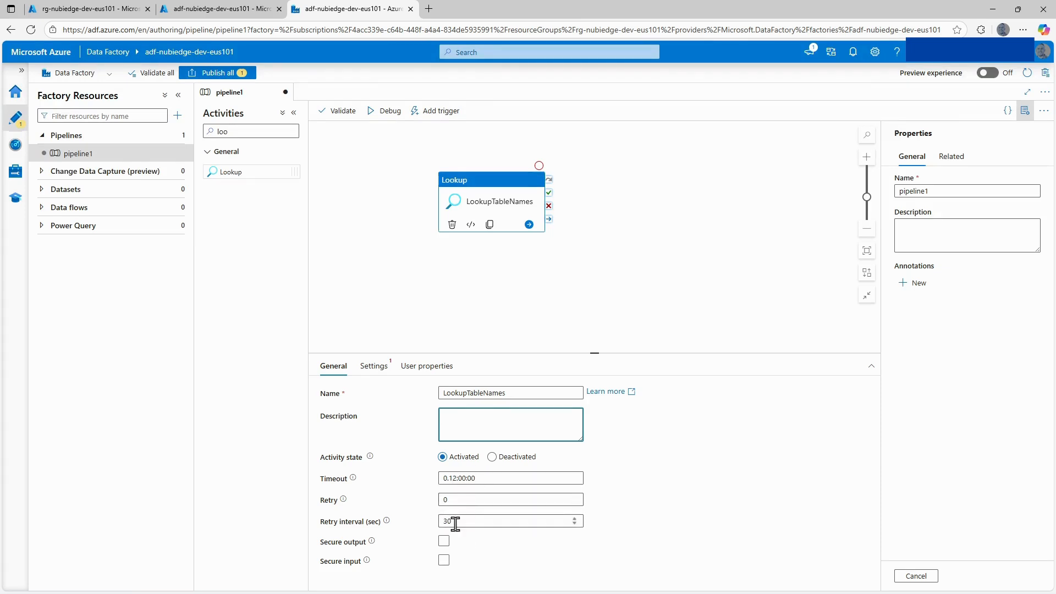
Start a new source dataset for the LookupTableNames activity, using SQL Server as the data store.
click(385, 371)
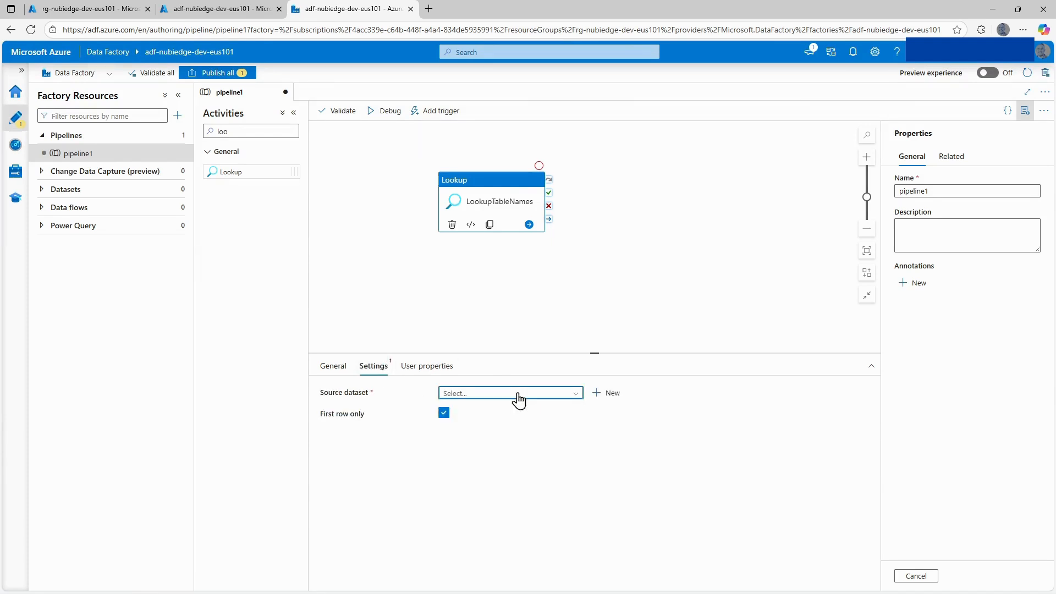
click(609, 394)
text(sql)
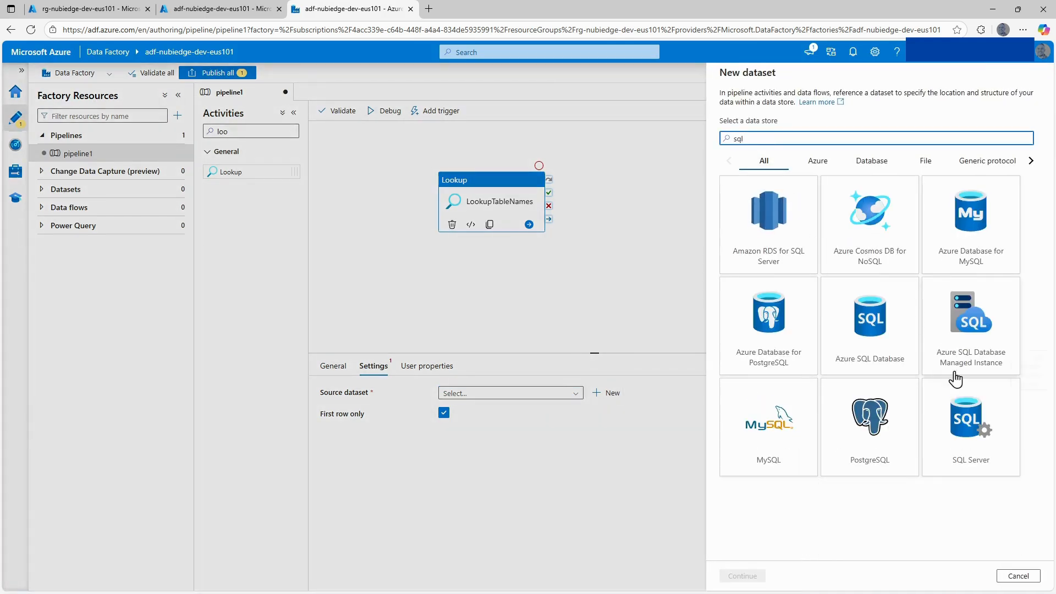
click(971, 424)
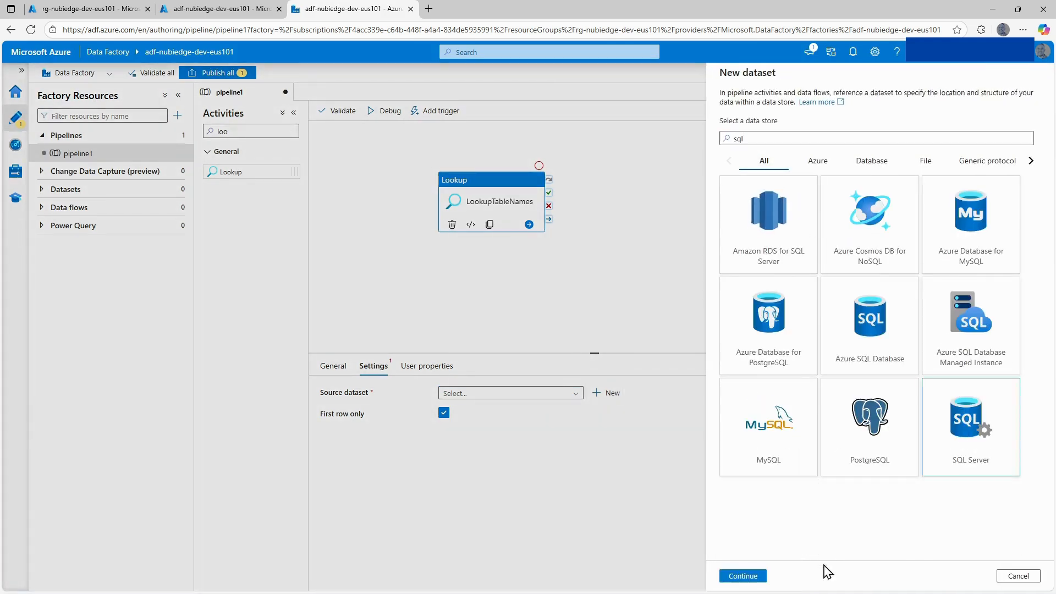
click(743, 576)
Create the dataset as ds_sqldb_adventureworks with linked service ls_sqldb_adventureworks, leaving the table name unselected.
drag(800, 107, 709, 116)
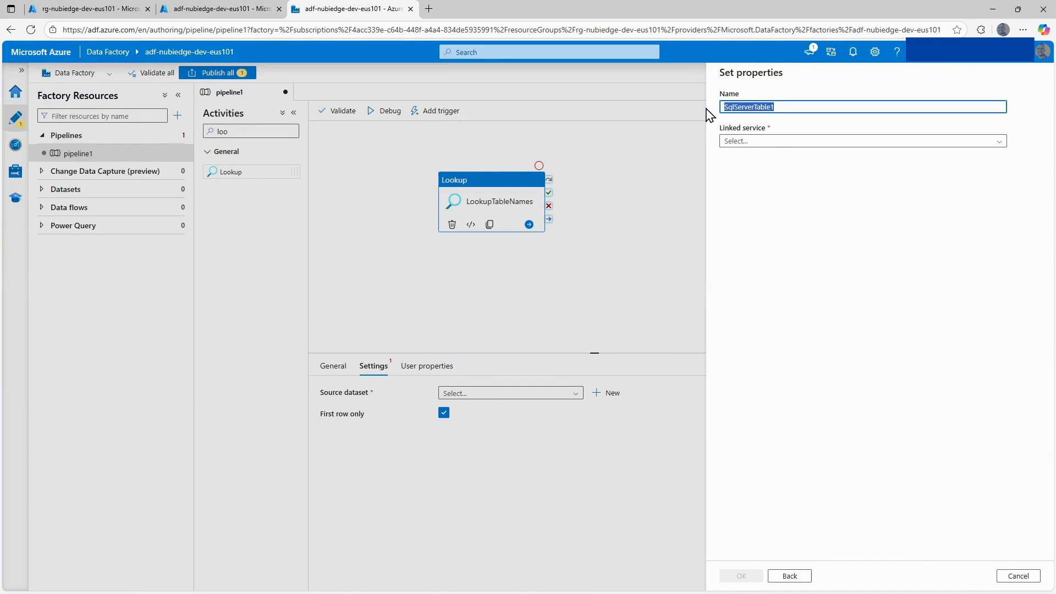
text(ds_)
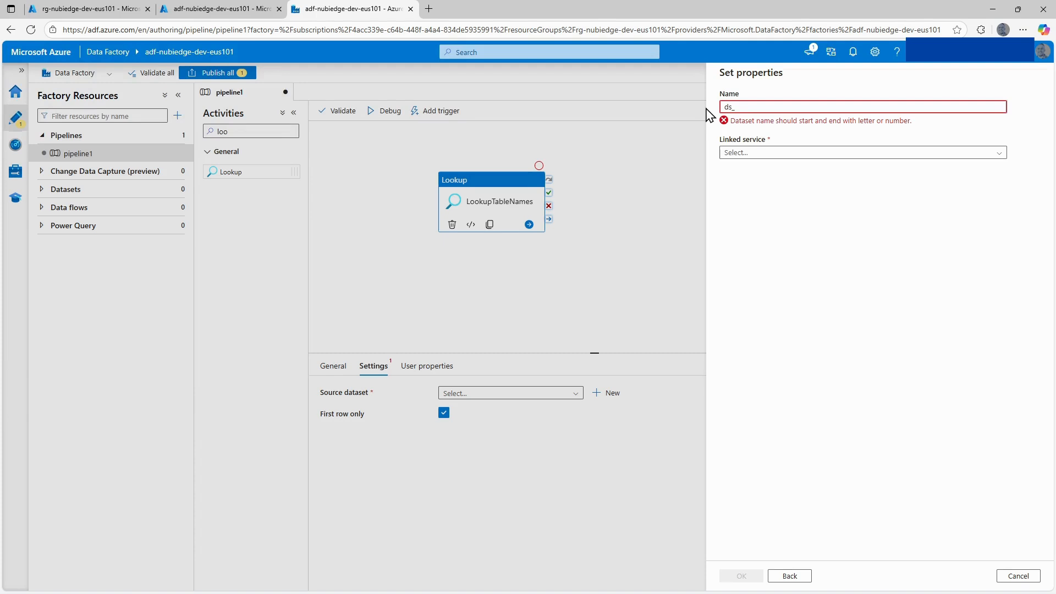
text(sqldb_adventureworks)
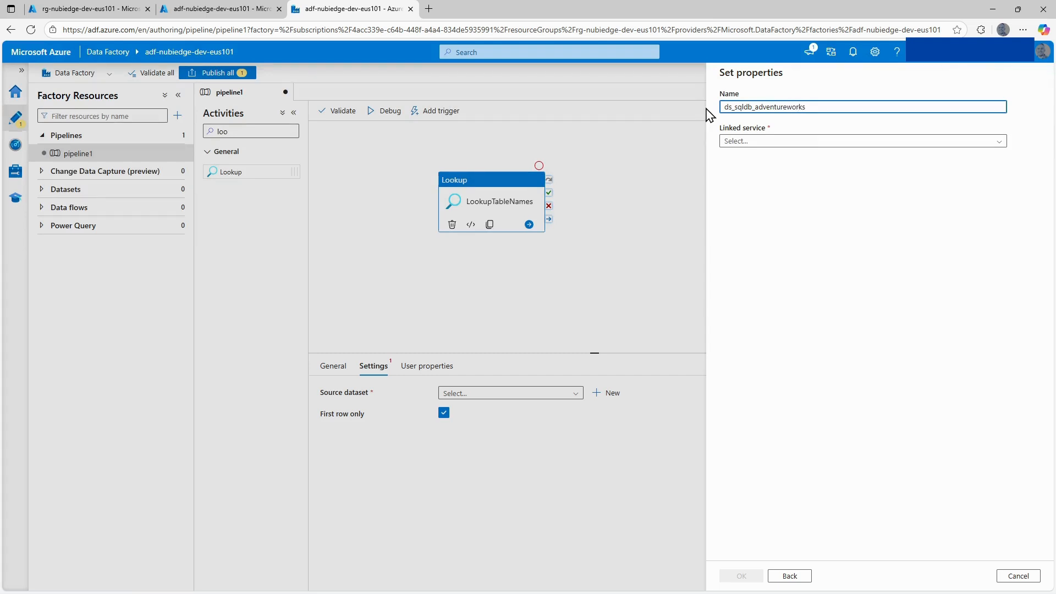
click(766, 141)
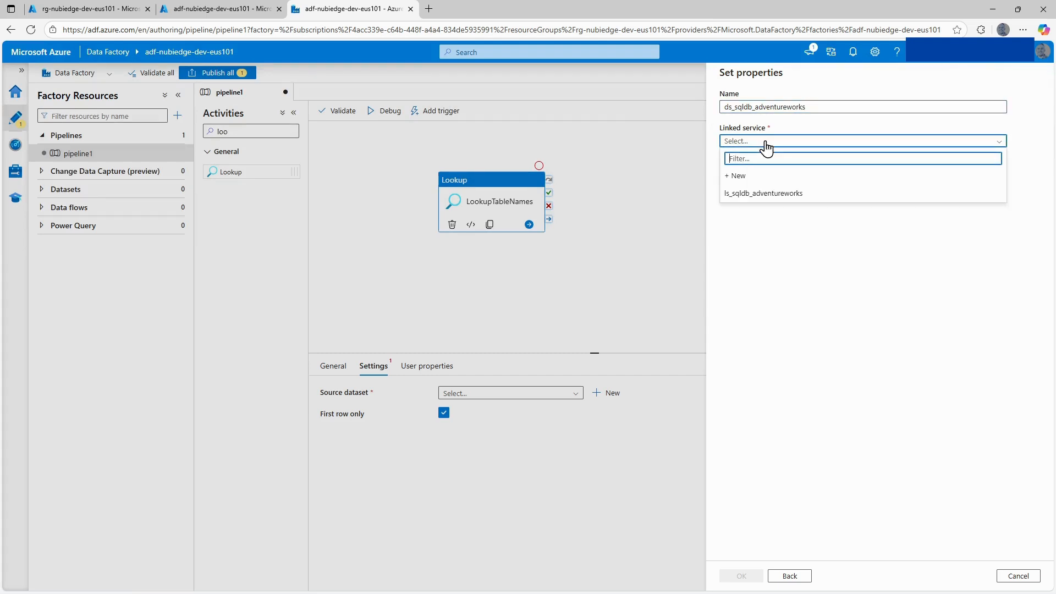
click(764, 197)
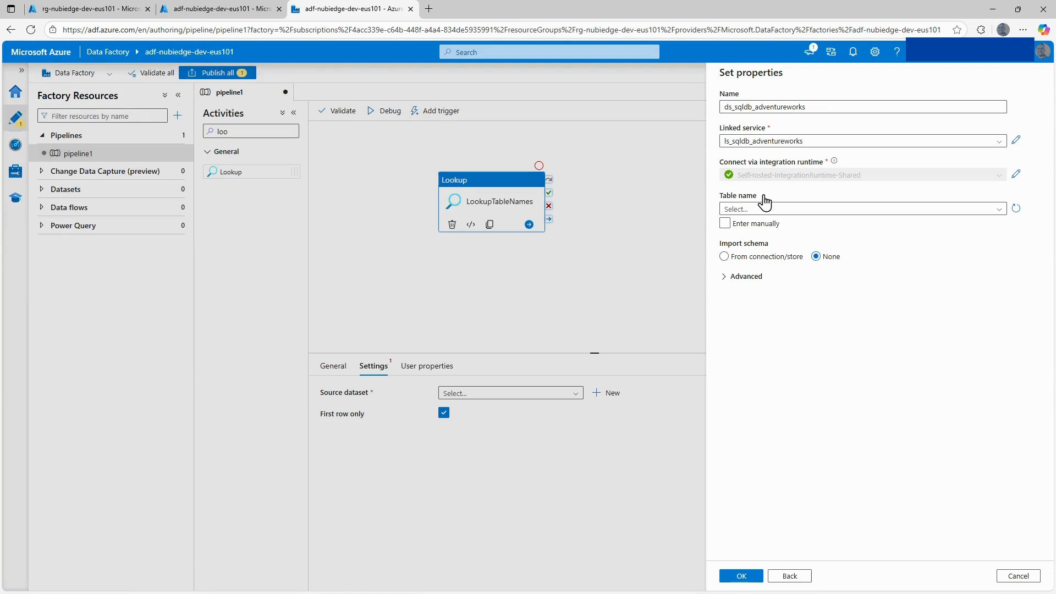
click(777, 209)
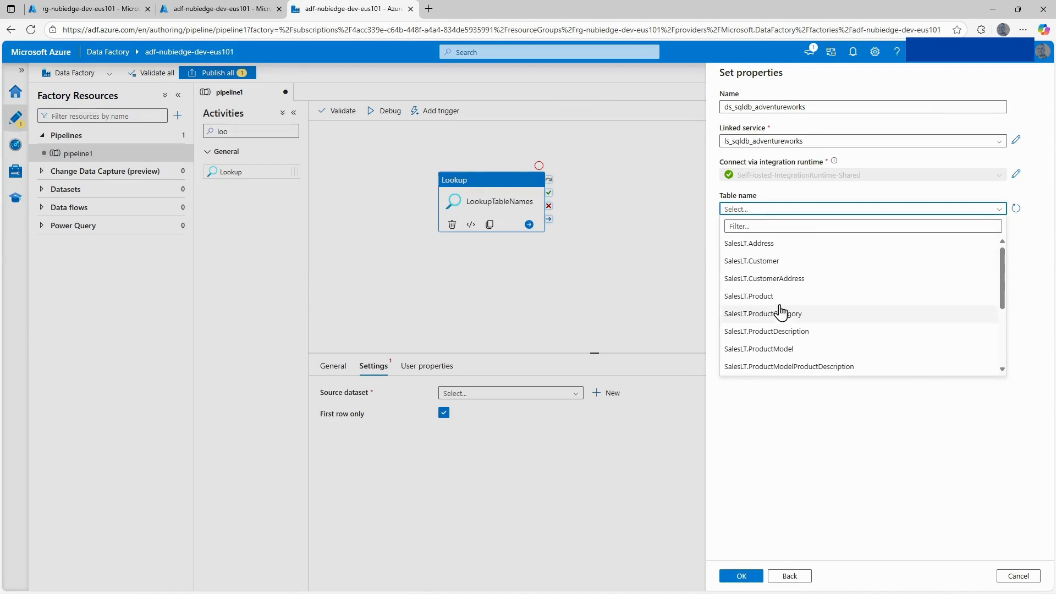
click(812, 426)
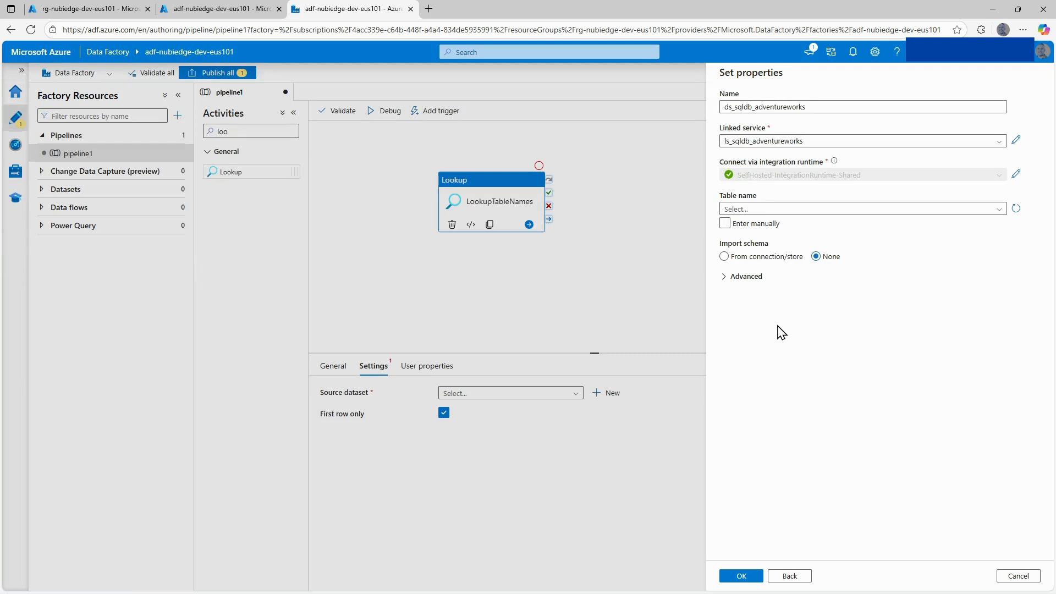
click(743, 575)
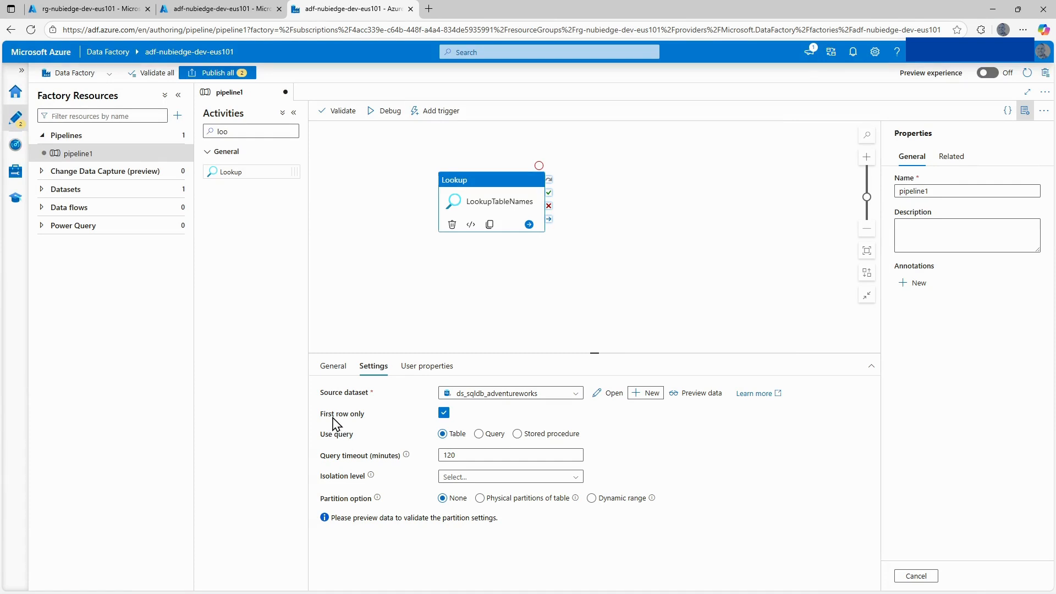
Turn off First row only for the lookup and set its Use query option to Query.
click(445, 415)
click(444, 414)
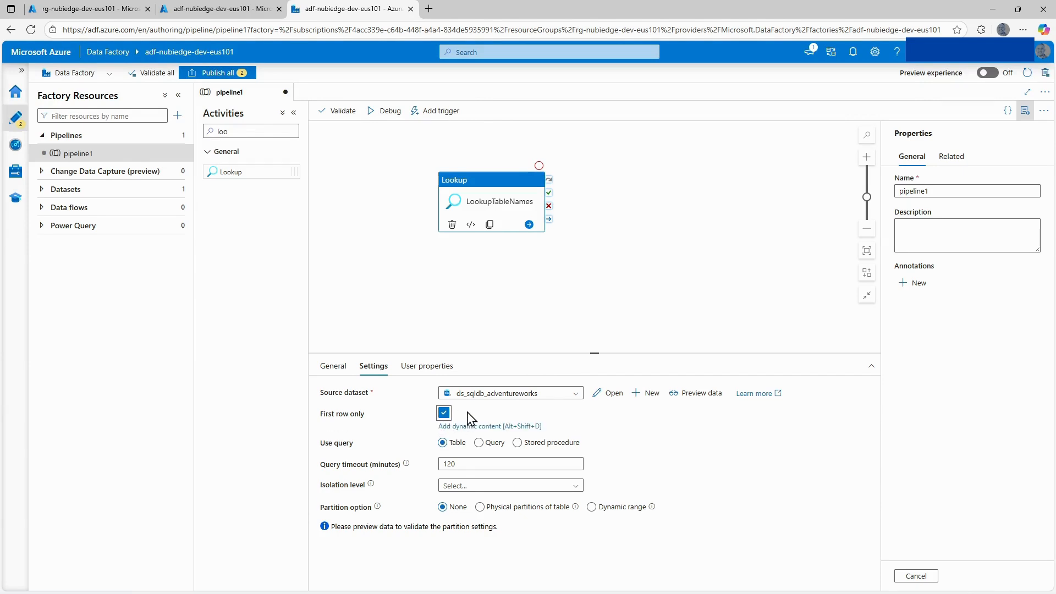
click(443, 413)
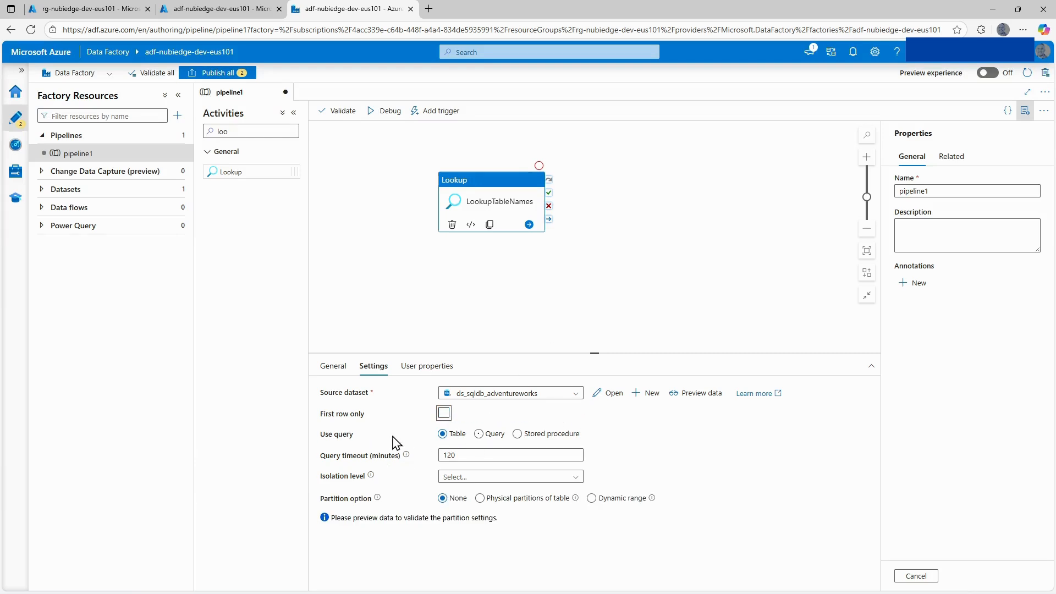
click(479, 434)
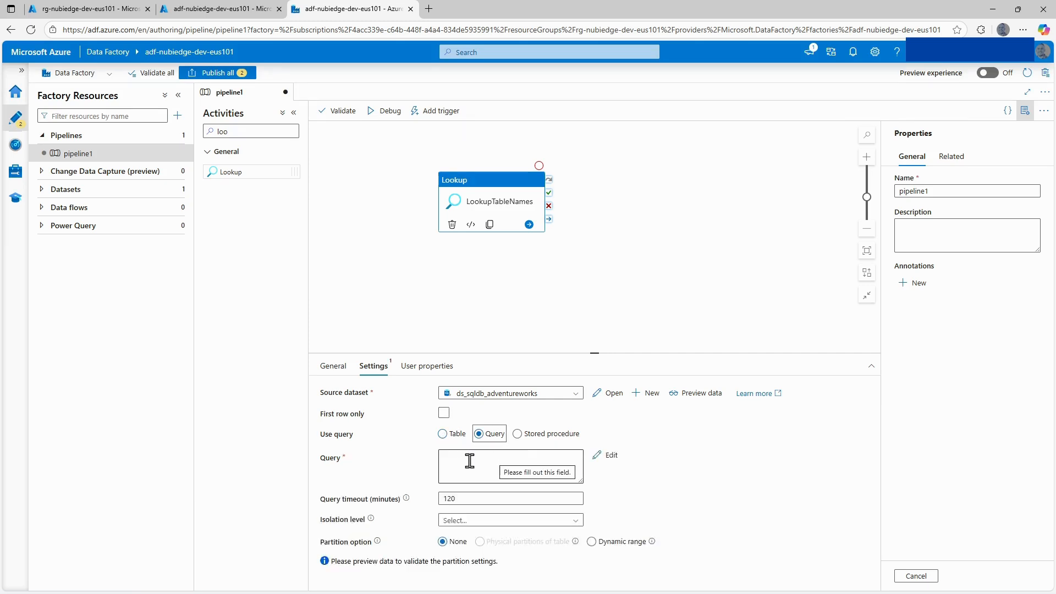
Check which stored procedures the lookup could use and return the Use query option to Query.
click(518, 435)
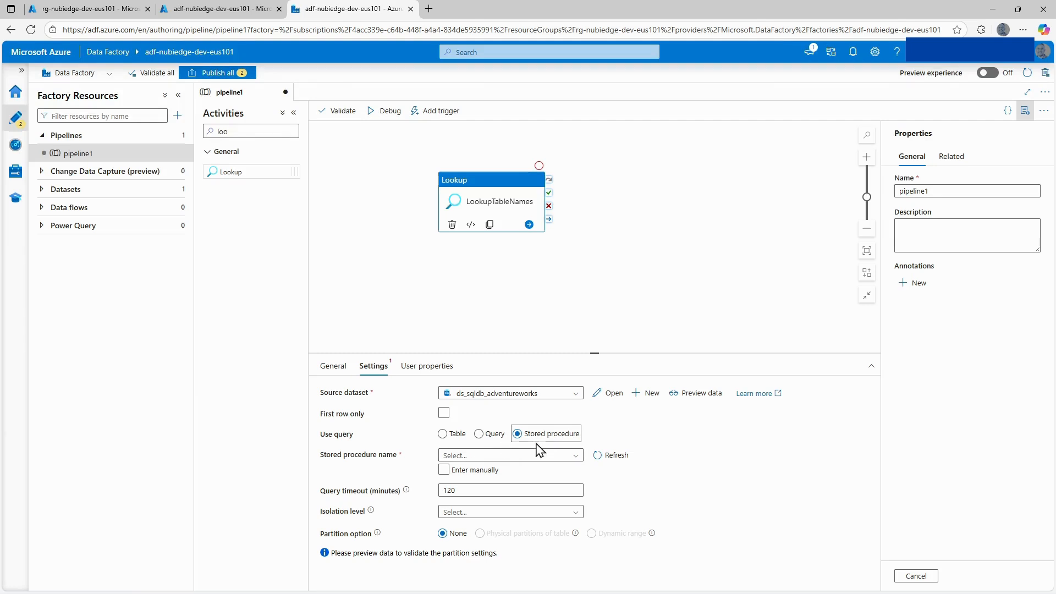
click(479, 456)
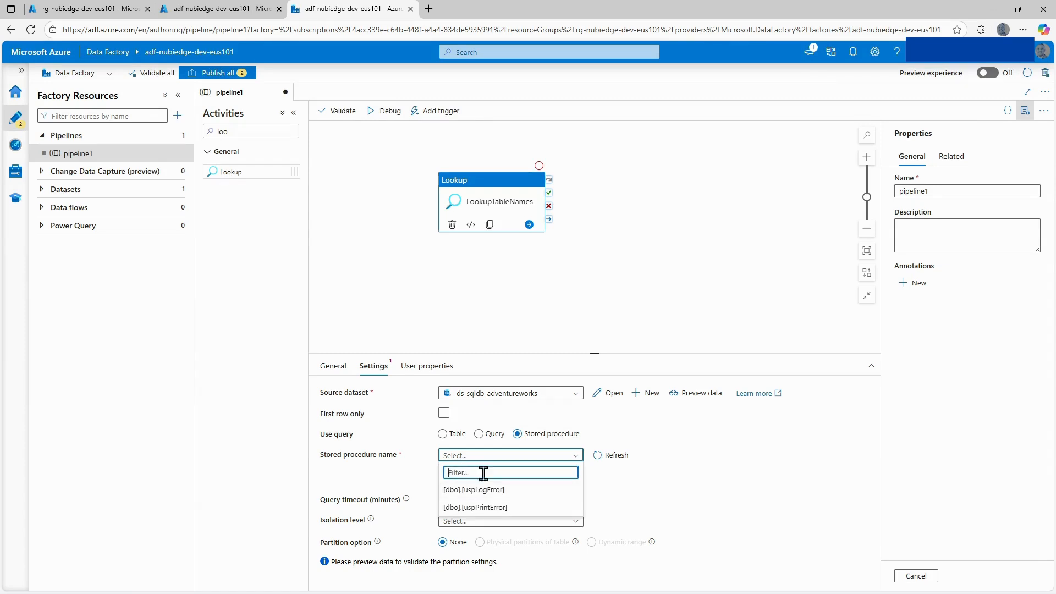
click(479, 458)
click(478, 433)
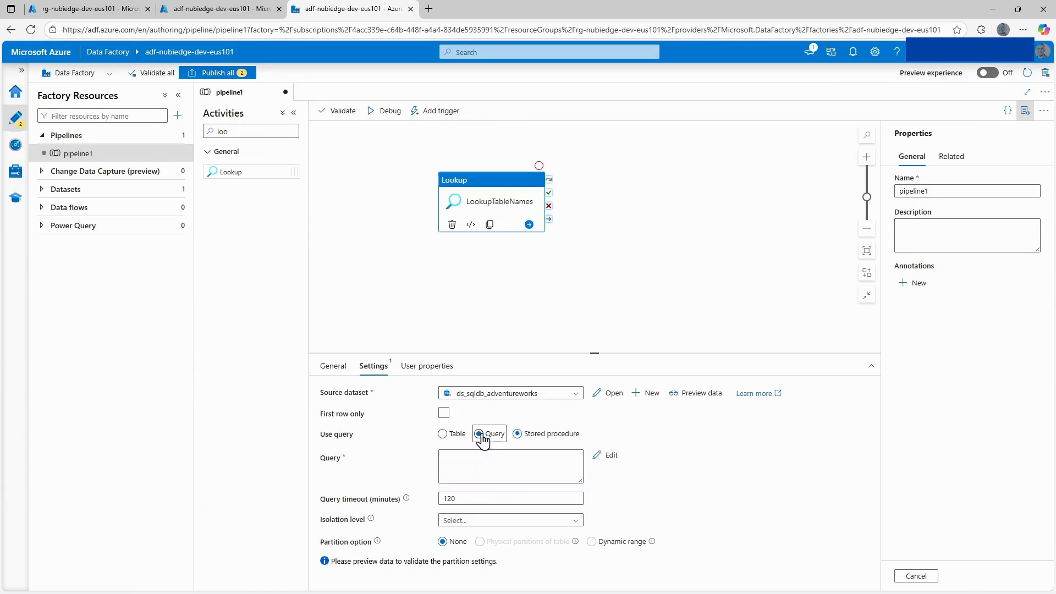
click(475, 464)
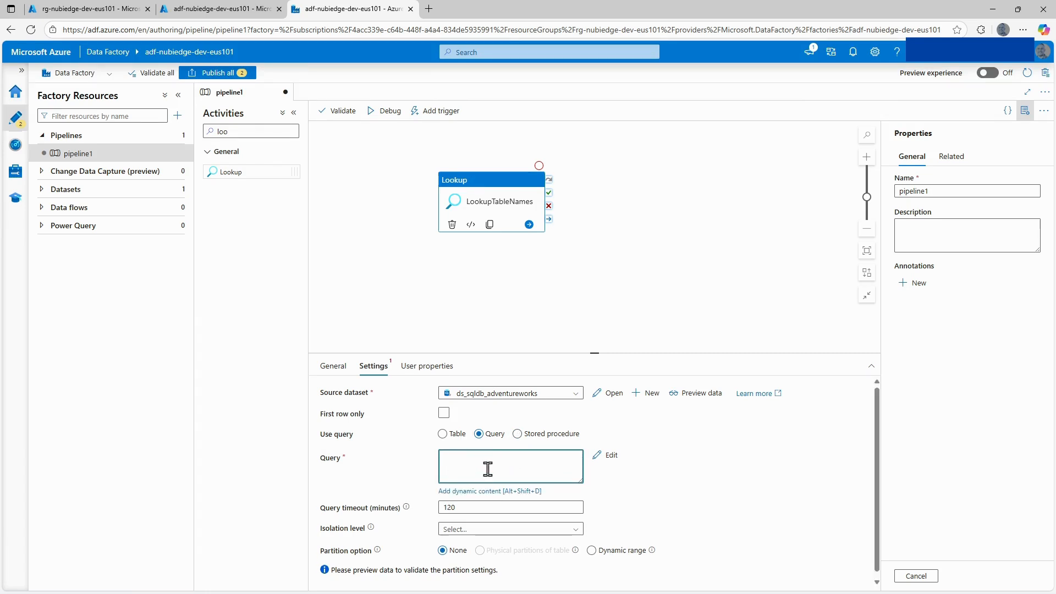
Switch to SQL Server Management Studio and expand the tables of the AdventureWorksLT2022 database.
click(565, 581)
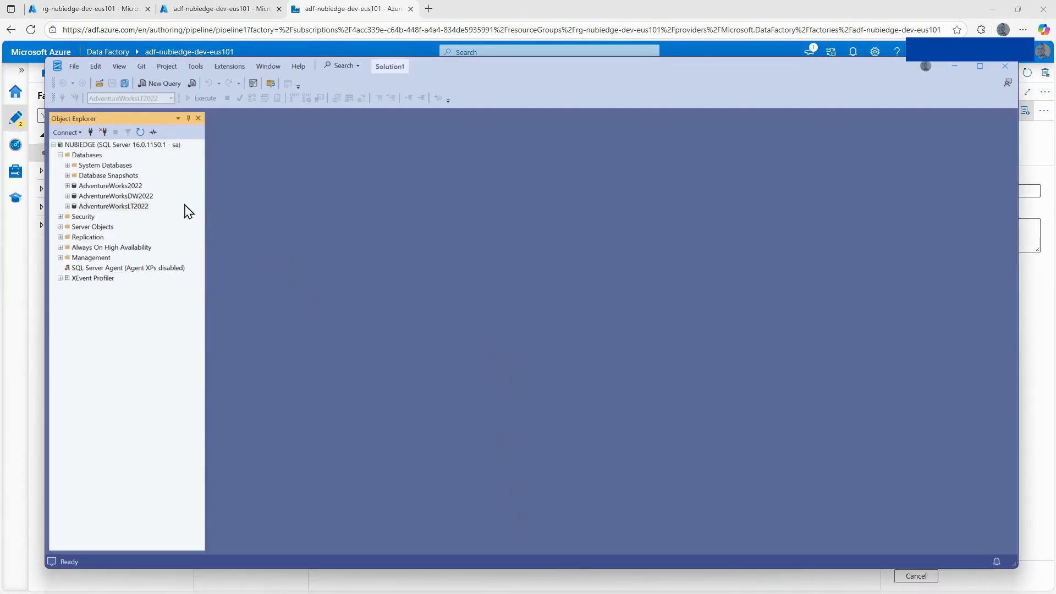
click(127, 207)
click(67, 207)
click(74, 228)
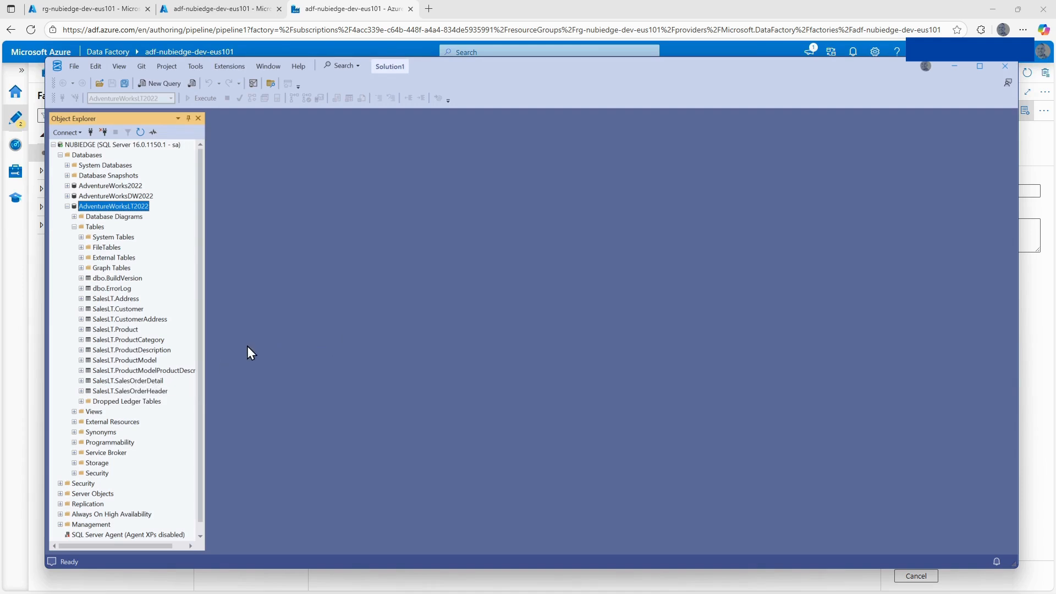
Open a query selecting the top 1000 rows of the SalesLT.Customer table.
click(126, 309)
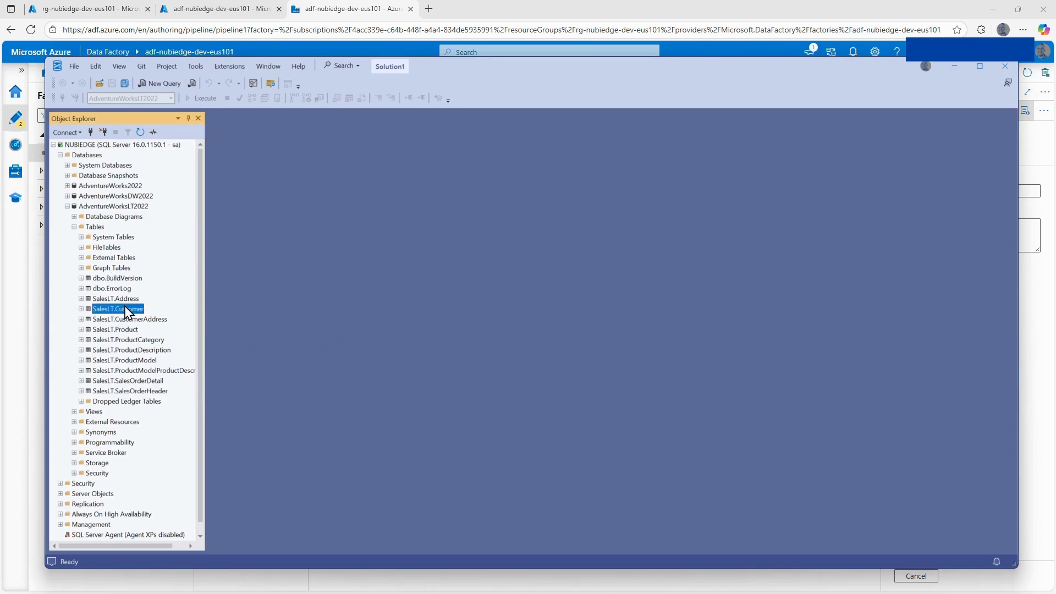
right_click(125, 309)
click(203, 335)
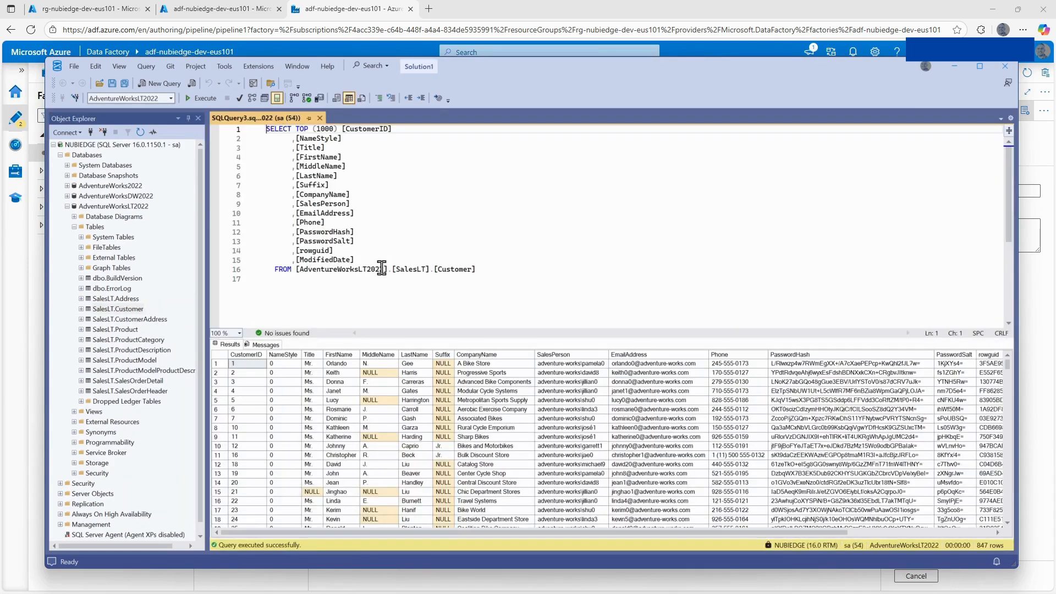
Replace the customer query with SELECT * from INFORMATION_SCHEMA.TABLES and execute it.
drag(476, 269, 297, 129)
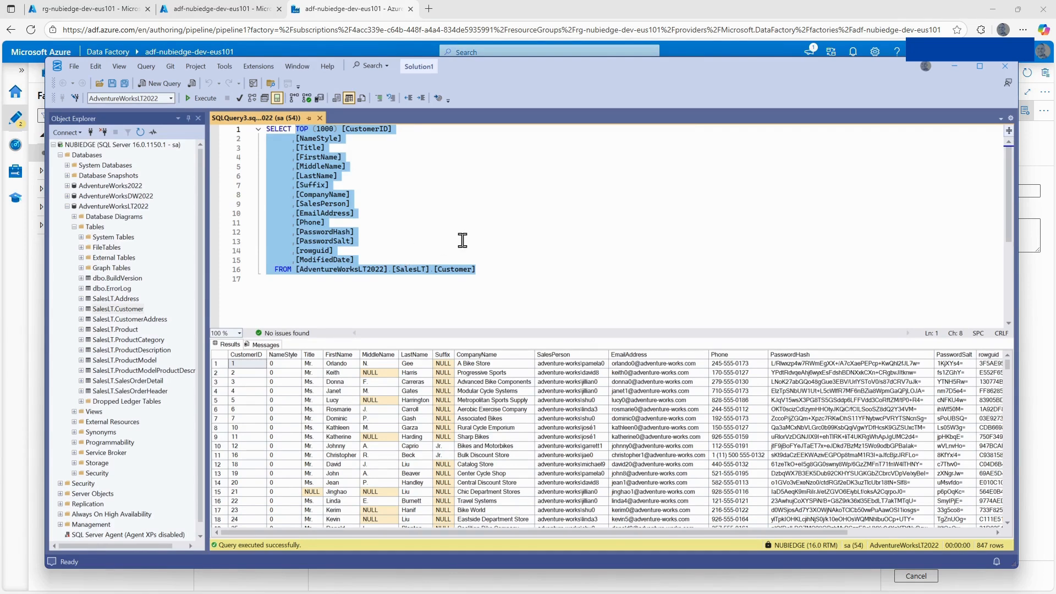
text(* from in)
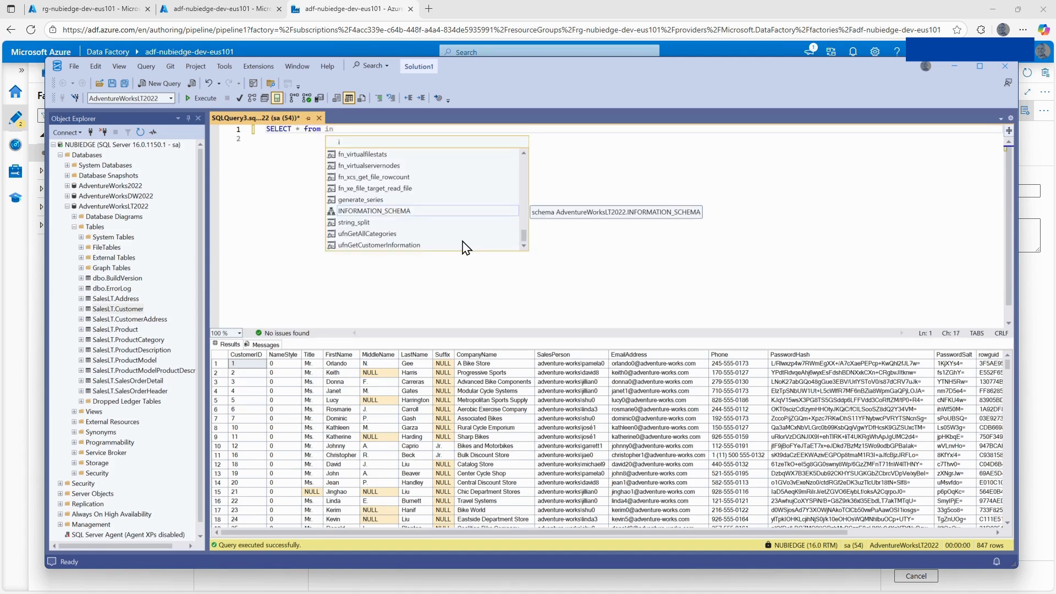
double_click(400, 213)
text(.)
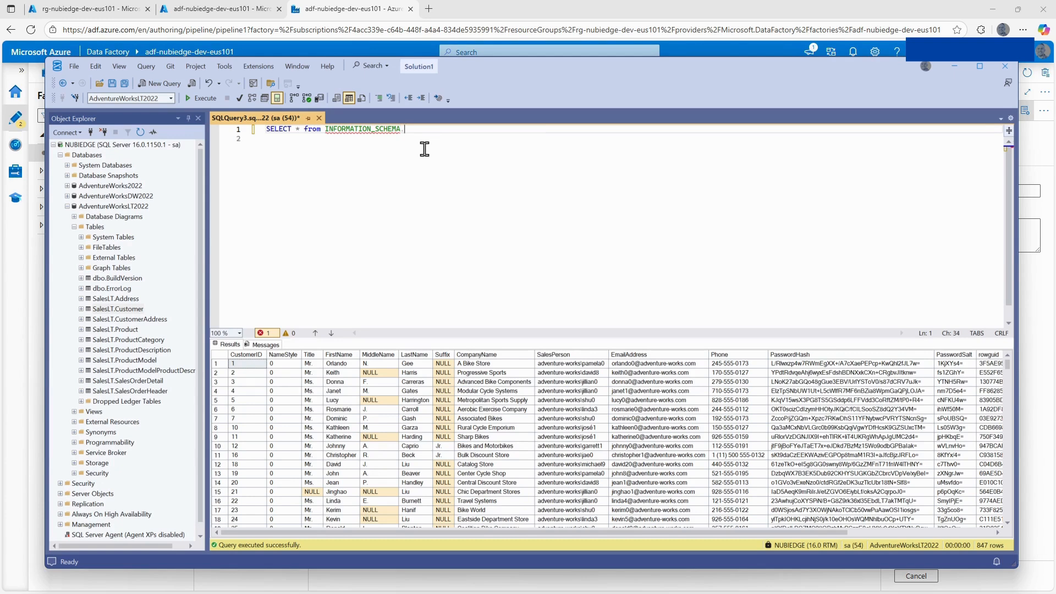
text(Table)
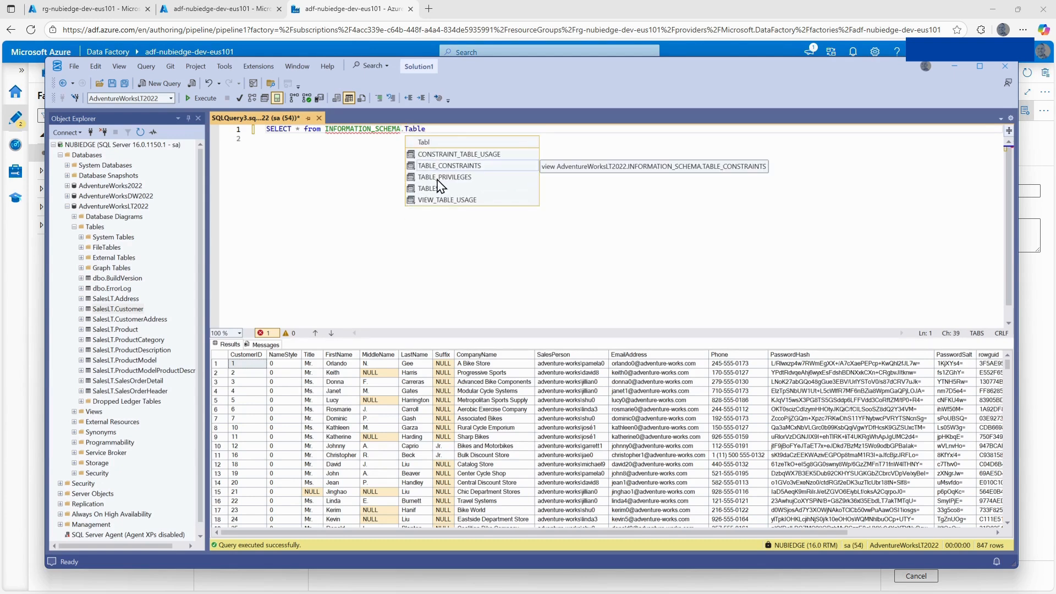
double_click(431, 188)
key(Down)
click(202, 98)
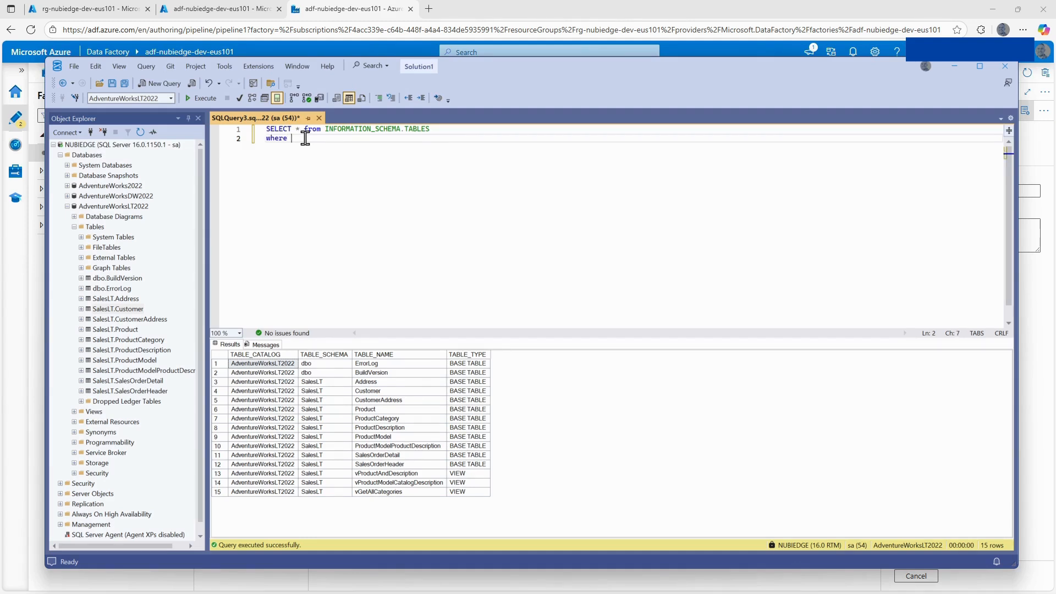
Complete the where clause to filter table_name with an in list containing 'Customer'.
text(table_name in ())
key(Left)
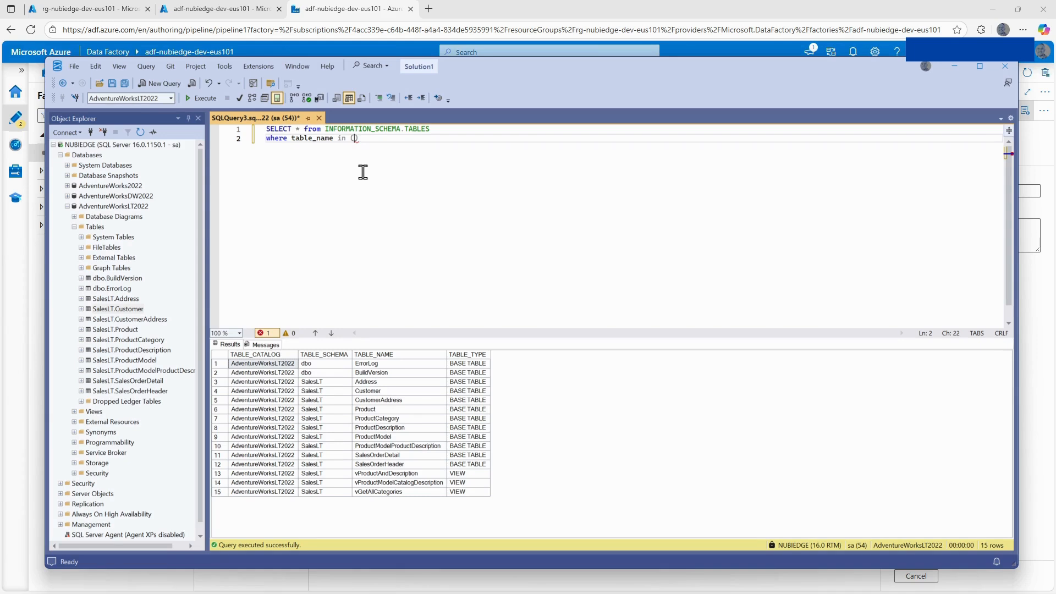
text('')
click(378, 391)
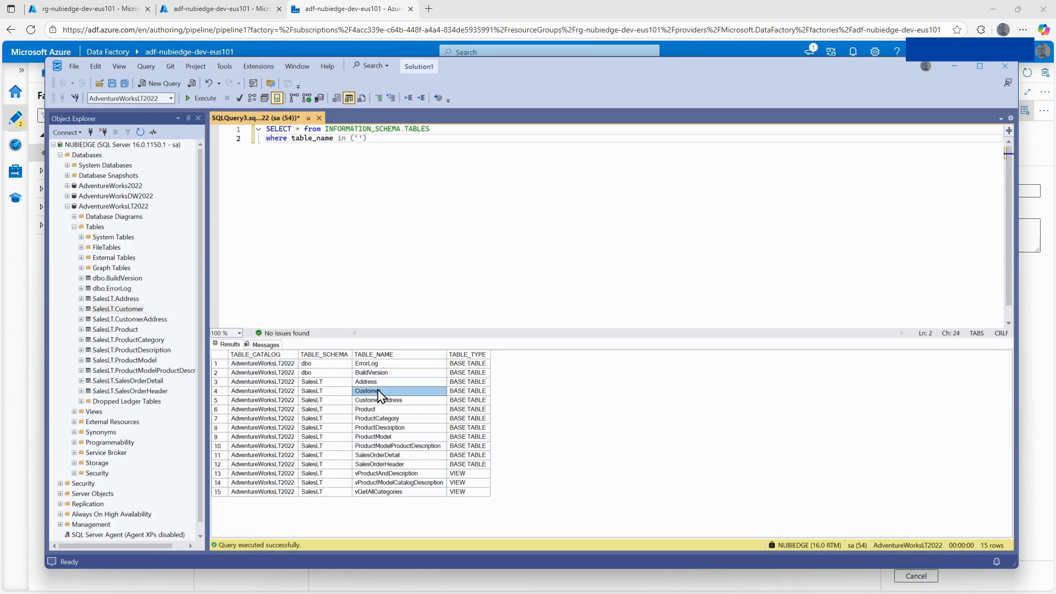
click(359, 138)
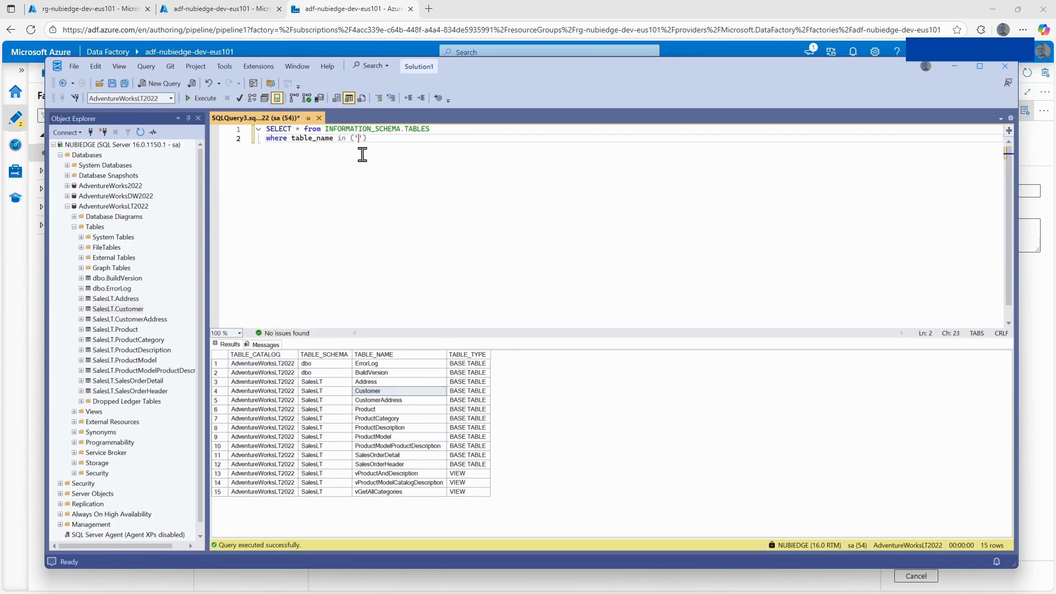
text(Customer)
text('')
Add 'CustomerAddress' to the table_name filter list and execute the query.
click(402, 400)
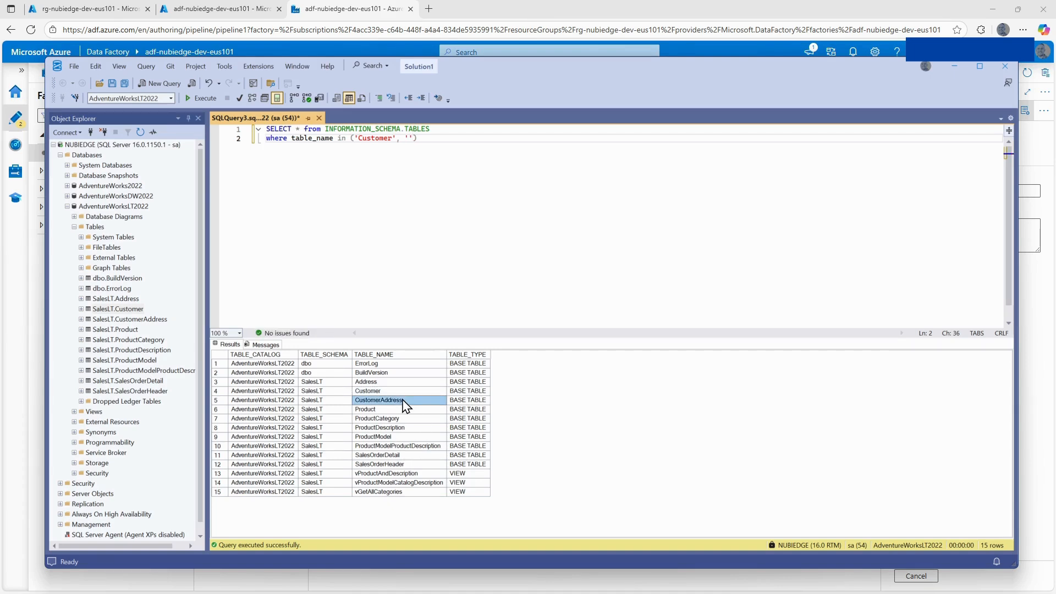
click(410, 139)
text(CustomerAddress)
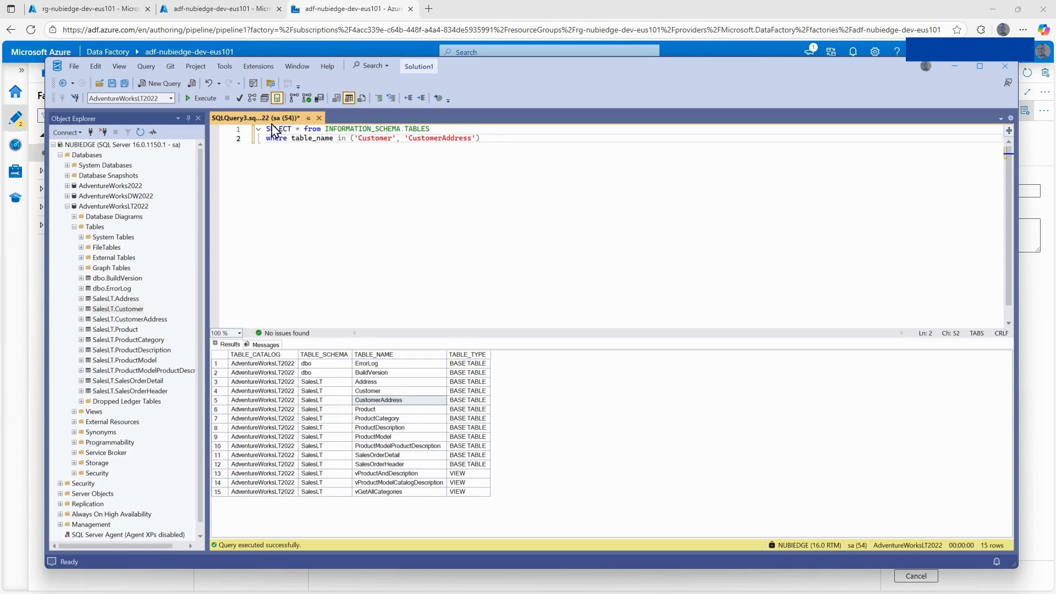
click(201, 98)
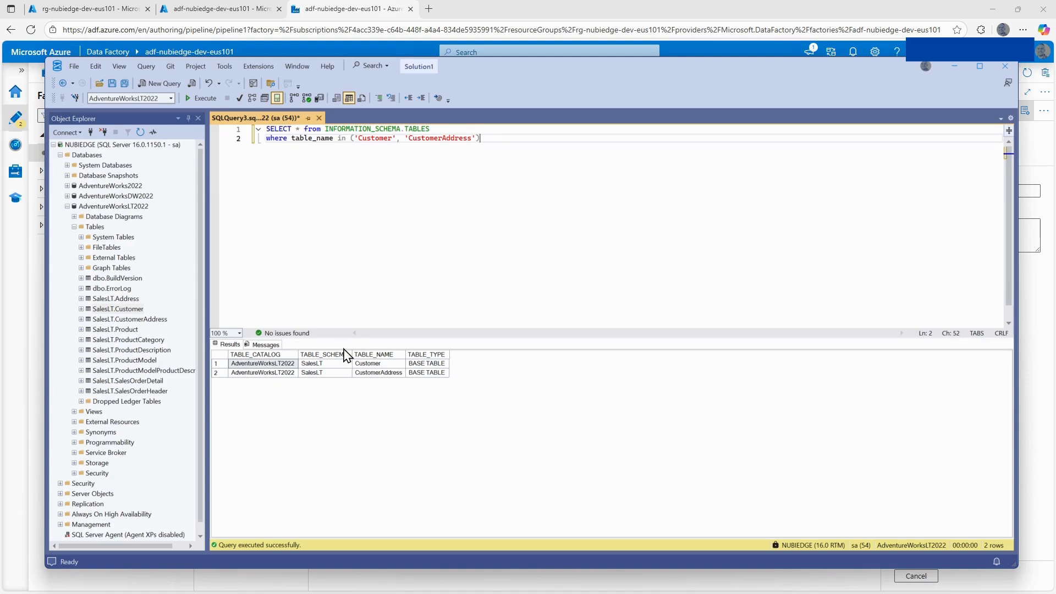
Replace the asterisk in the SELECT clause with the table_name column.
click(299, 128)
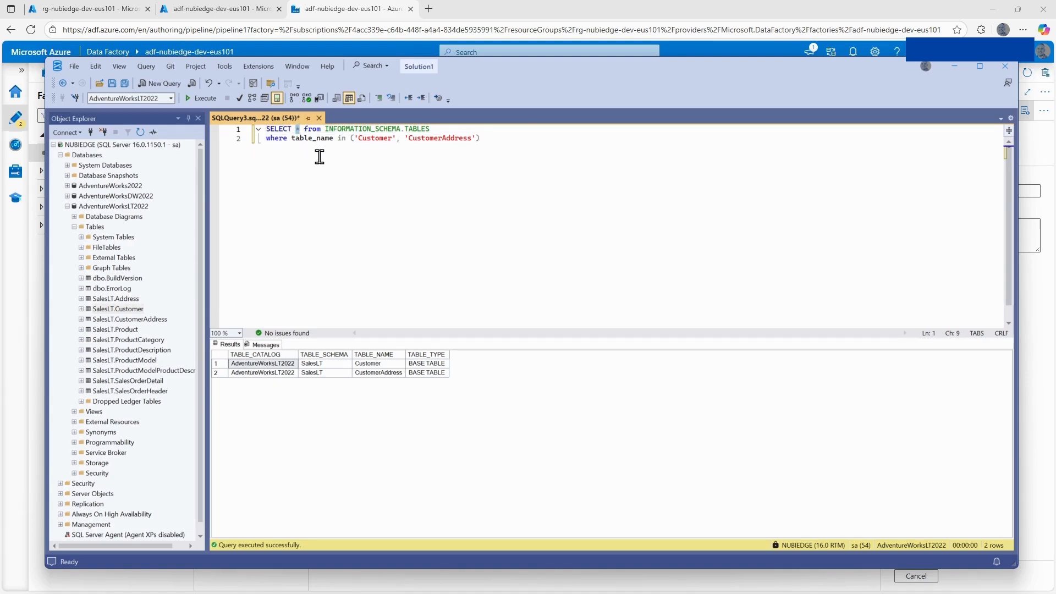
text(table_)
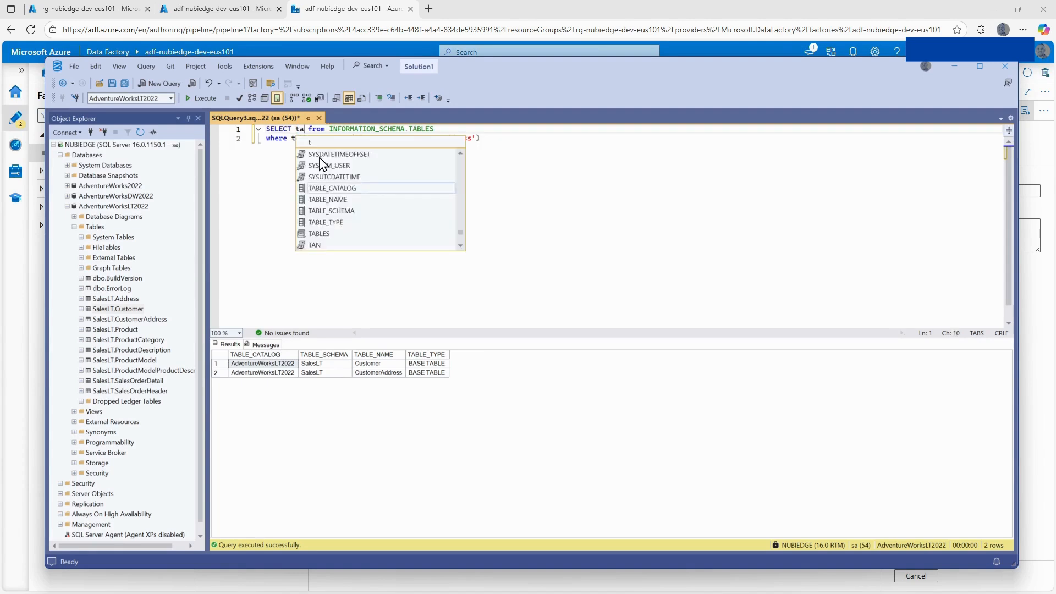
text(name)
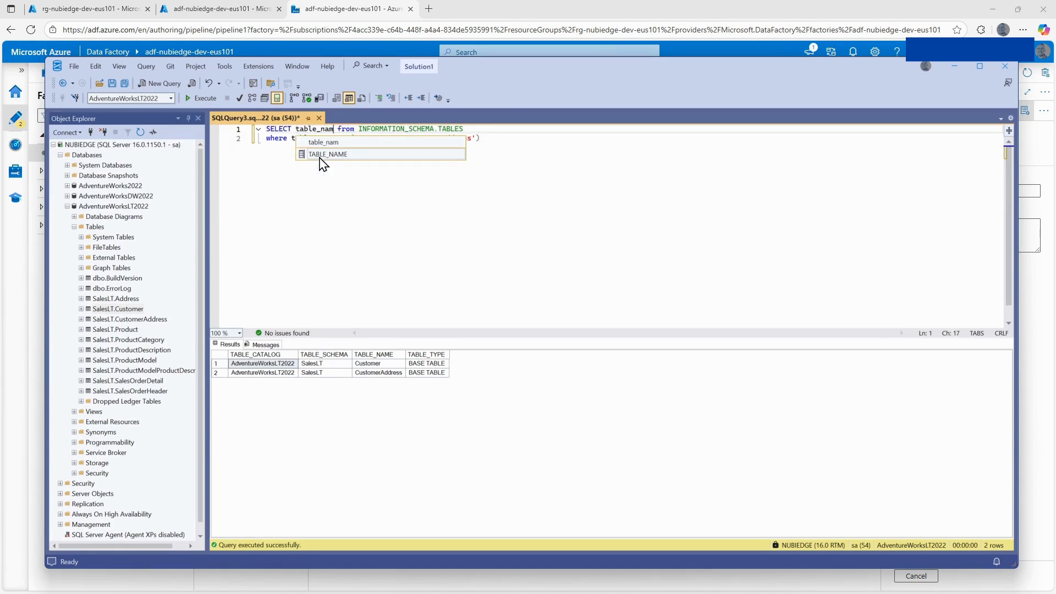
text(, con)
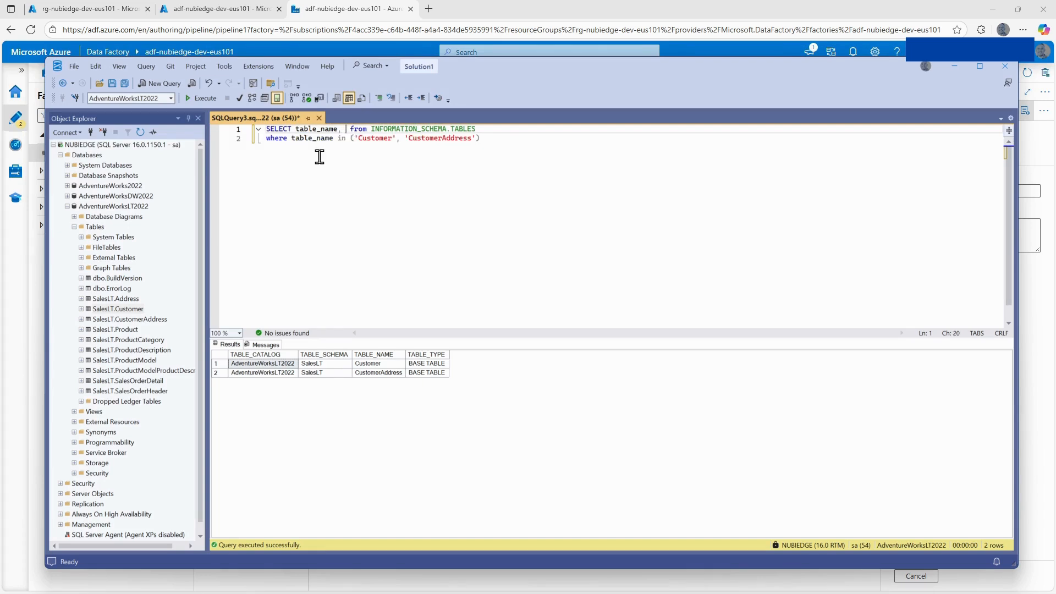
text(cat()
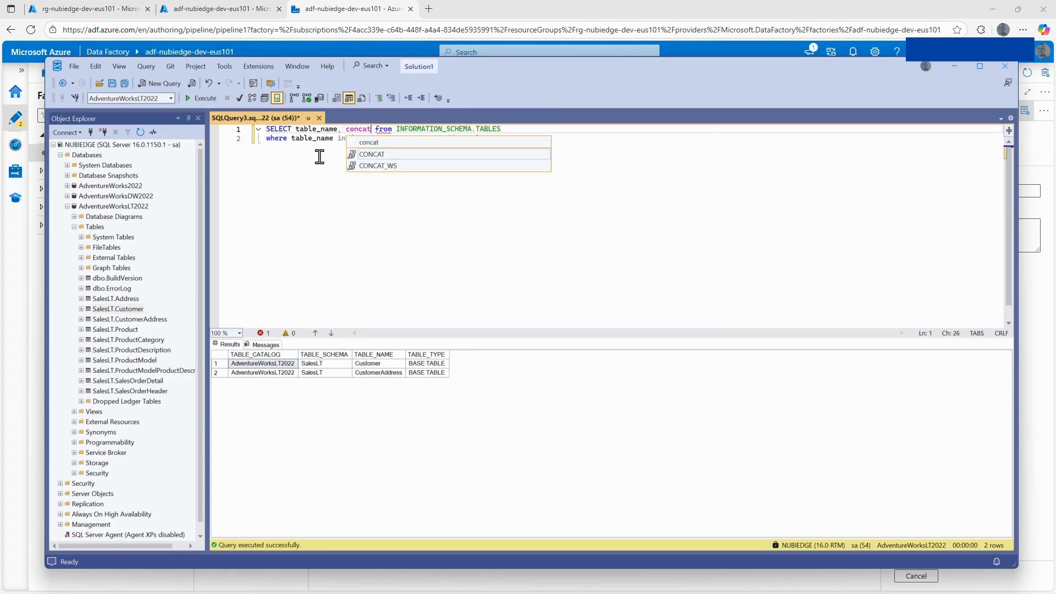
text(table_s)
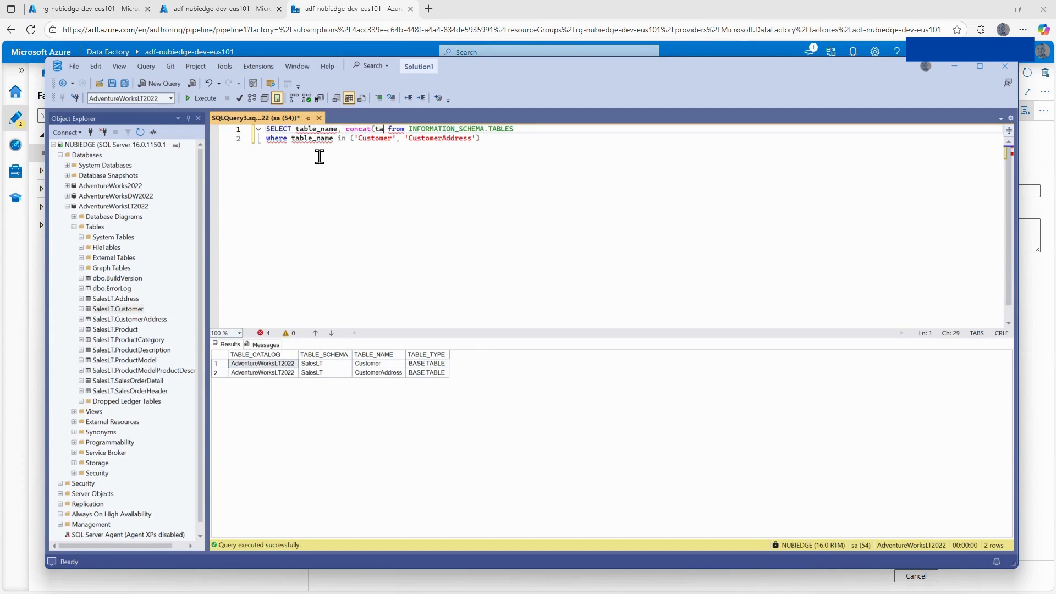
text(chema)
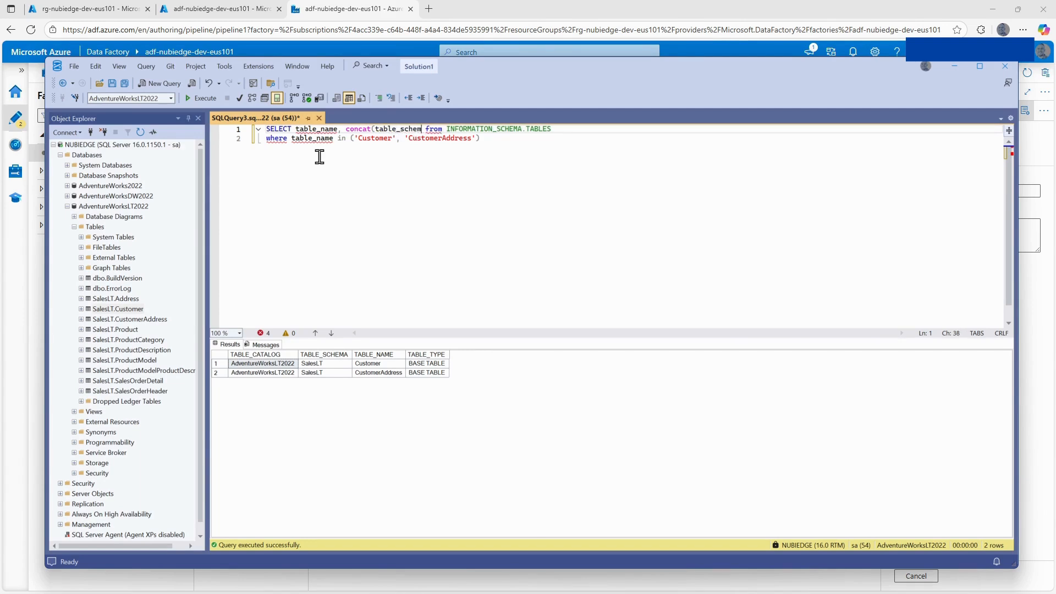
text(, ;;)
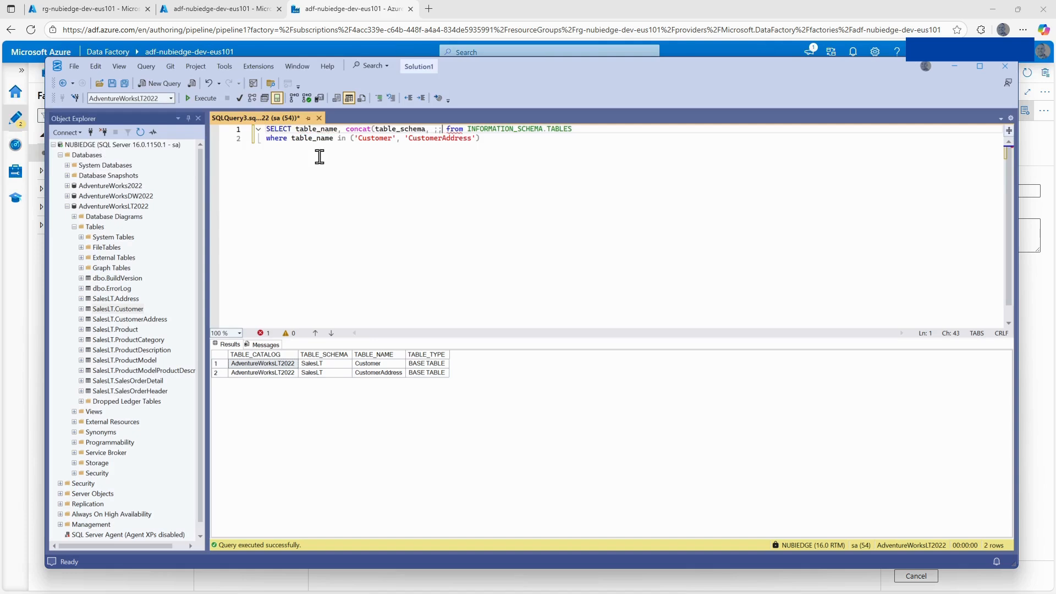
Add a second SELECT column using concat to join table_schema, '.' and TABLE_NAME.
key(BackSpace)
key(BackSpace)
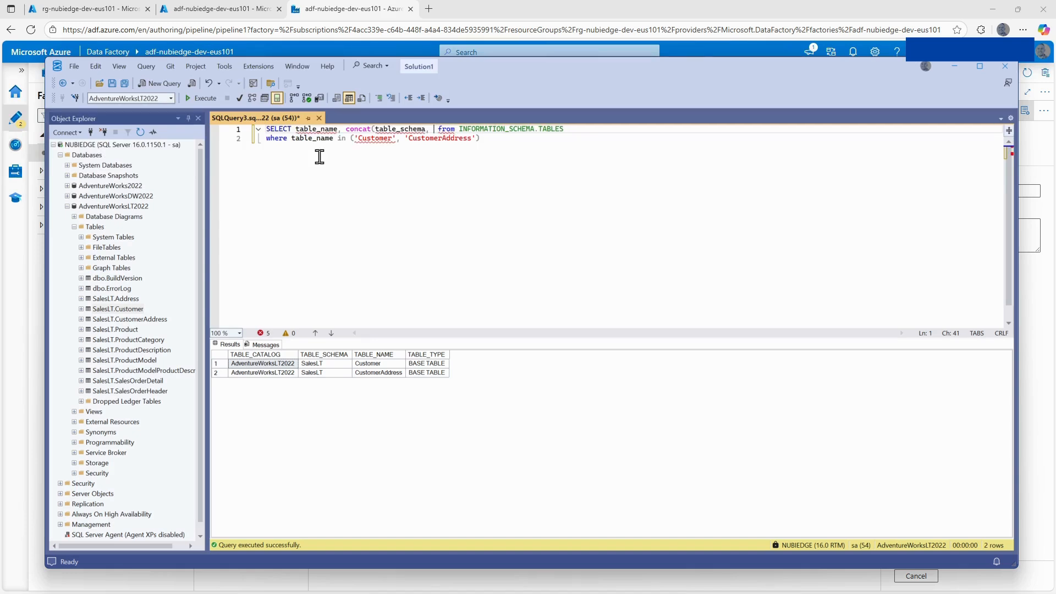
text('' )
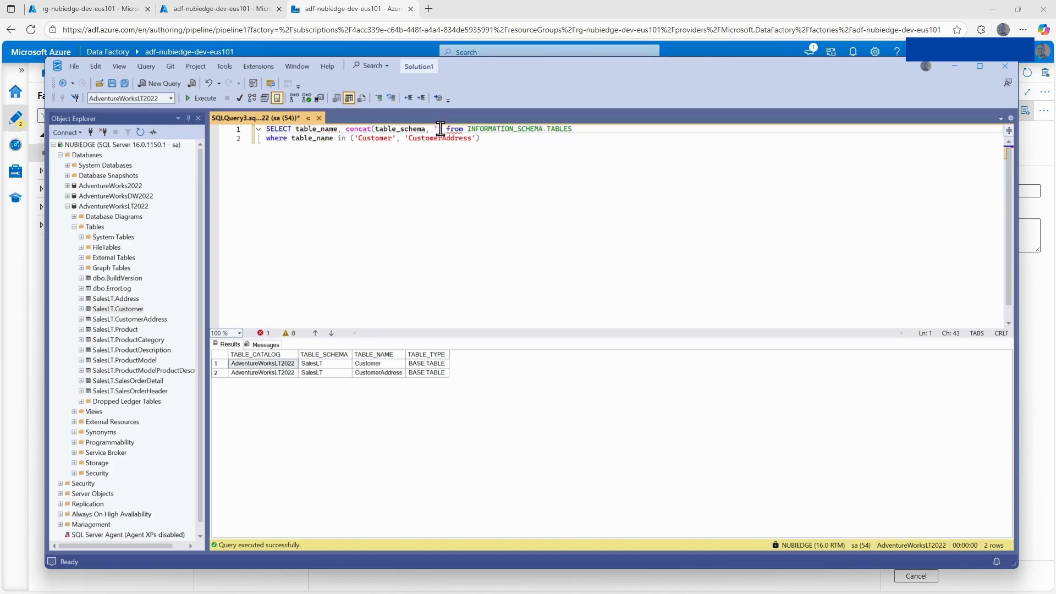
text(.)
text(, )
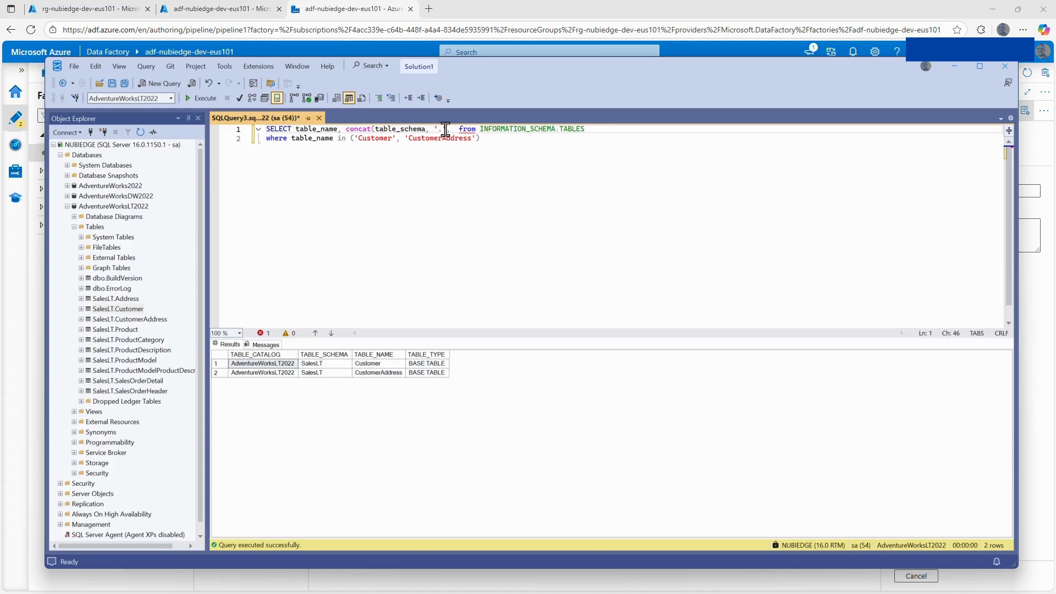
text(table)
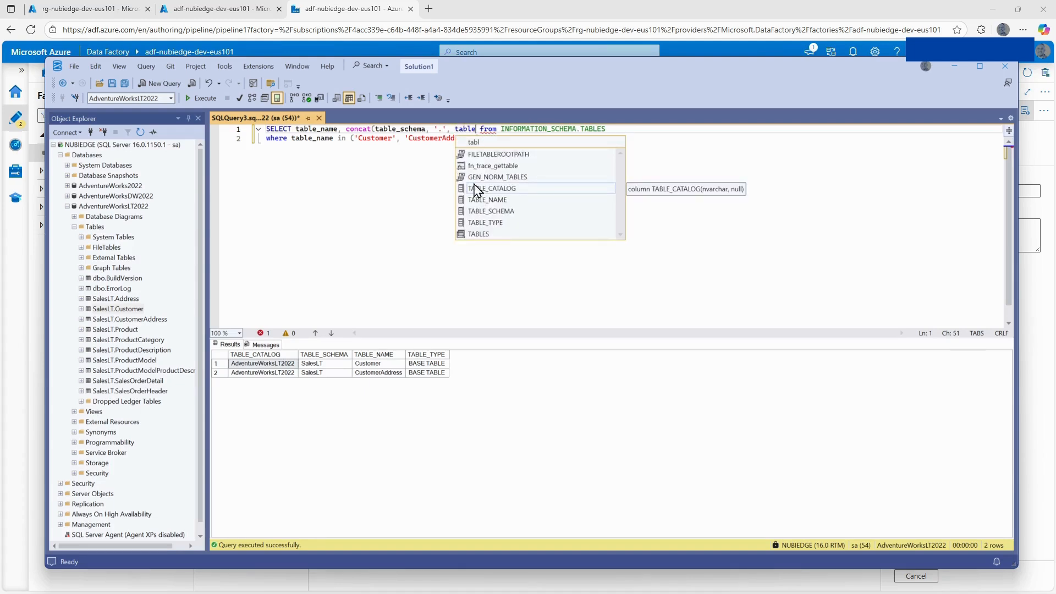
double_click(487, 200)
Close the concat expression, alias it as schema_table_name and execute the query.
text() as schem)
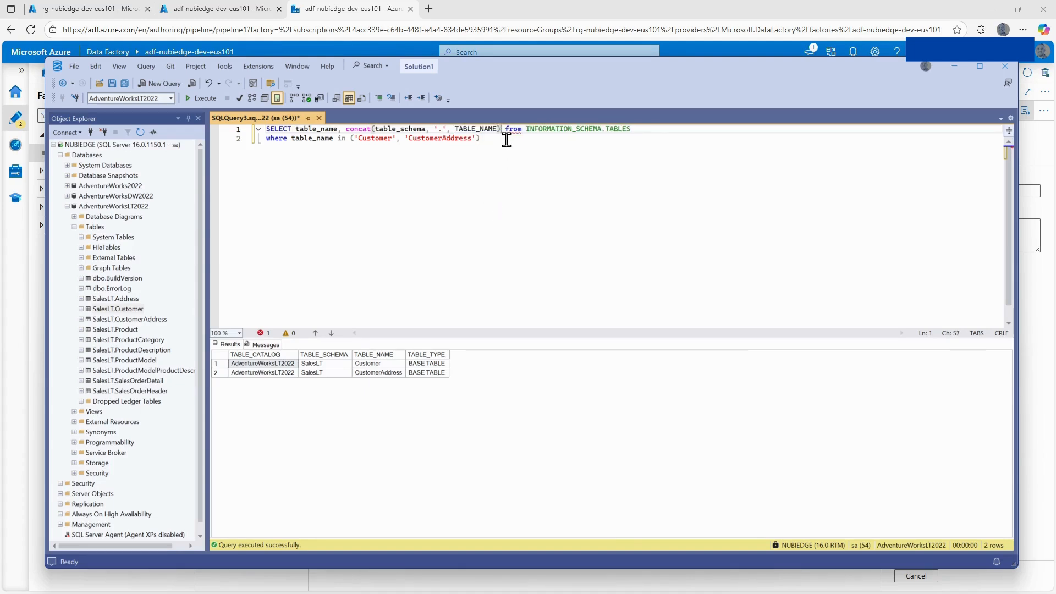
text(a_table)
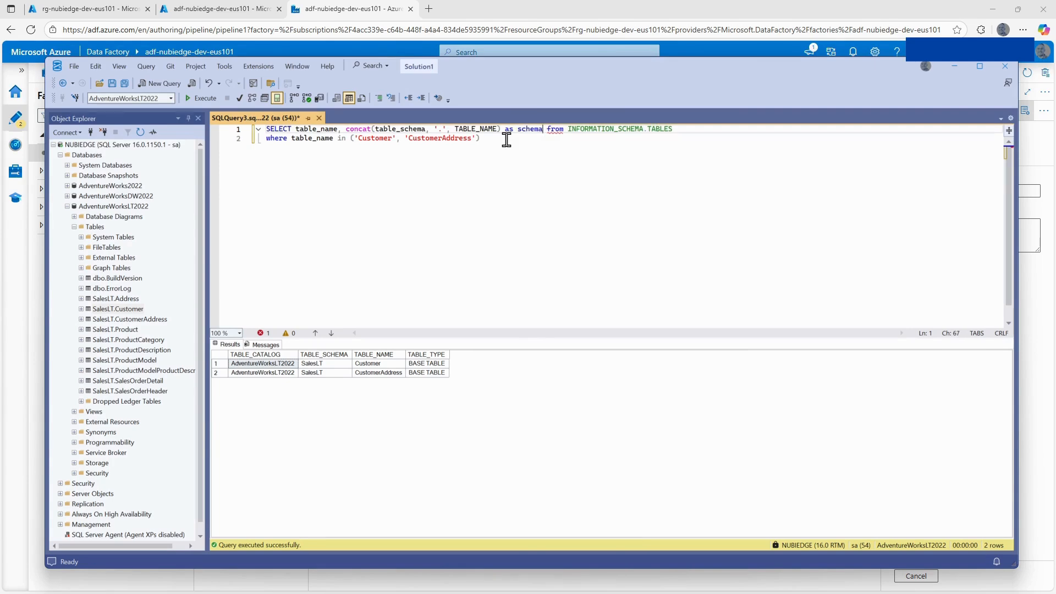
text(_name)
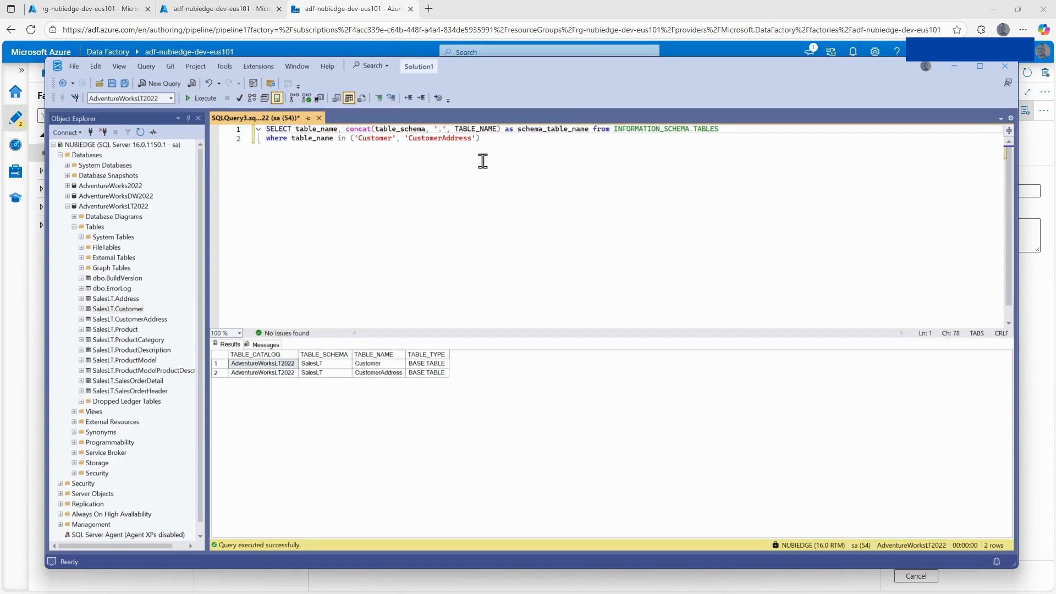
click(199, 98)
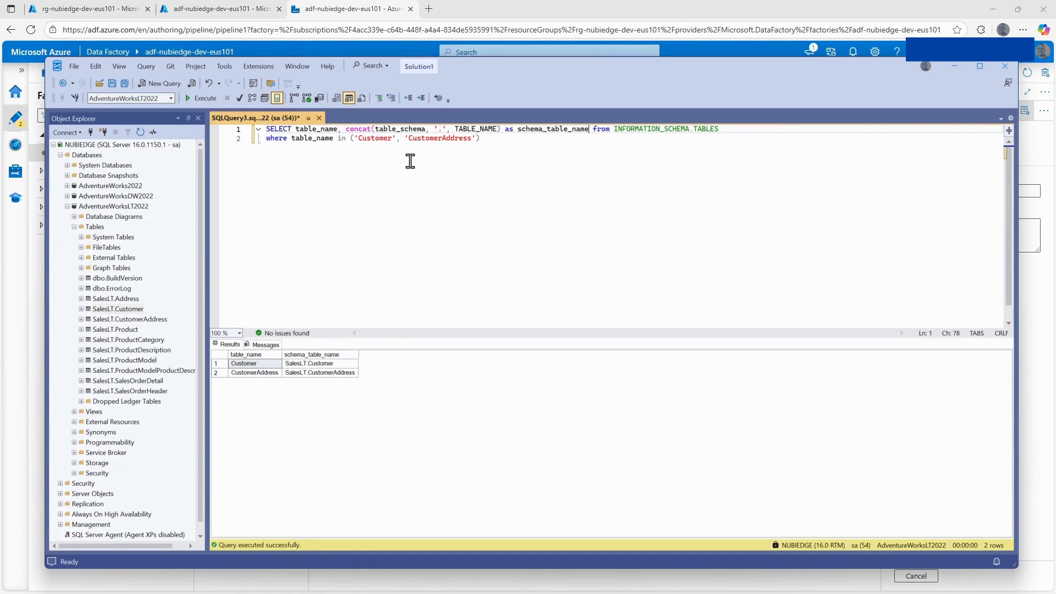
Copy the whole query into the Query setting of the LookupTableNames activity in Azure Data Factory and validate the pipeline.
drag(482, 138, 222, 138)
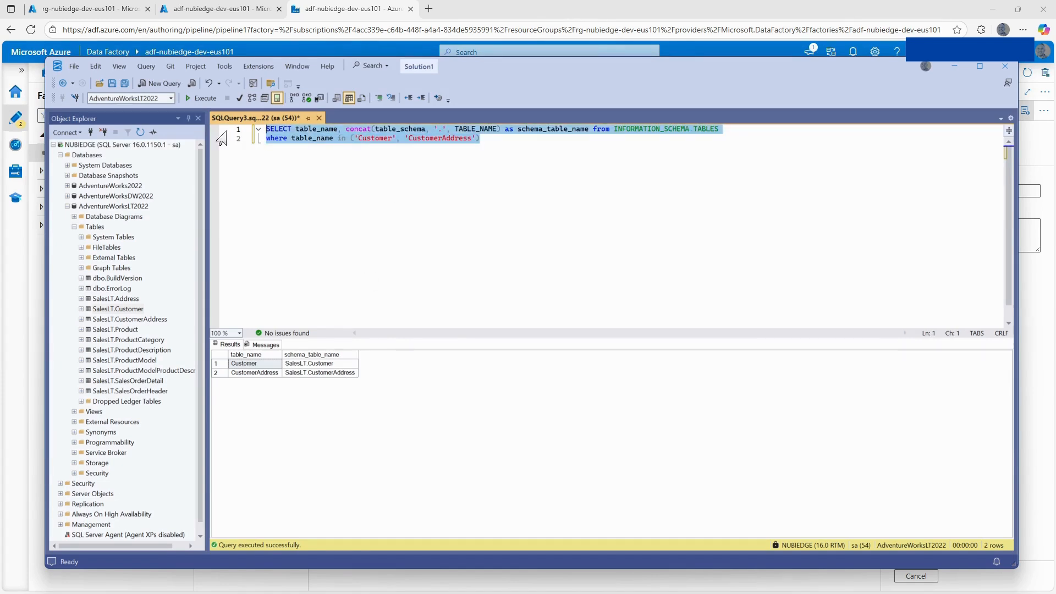
click(340, 9)
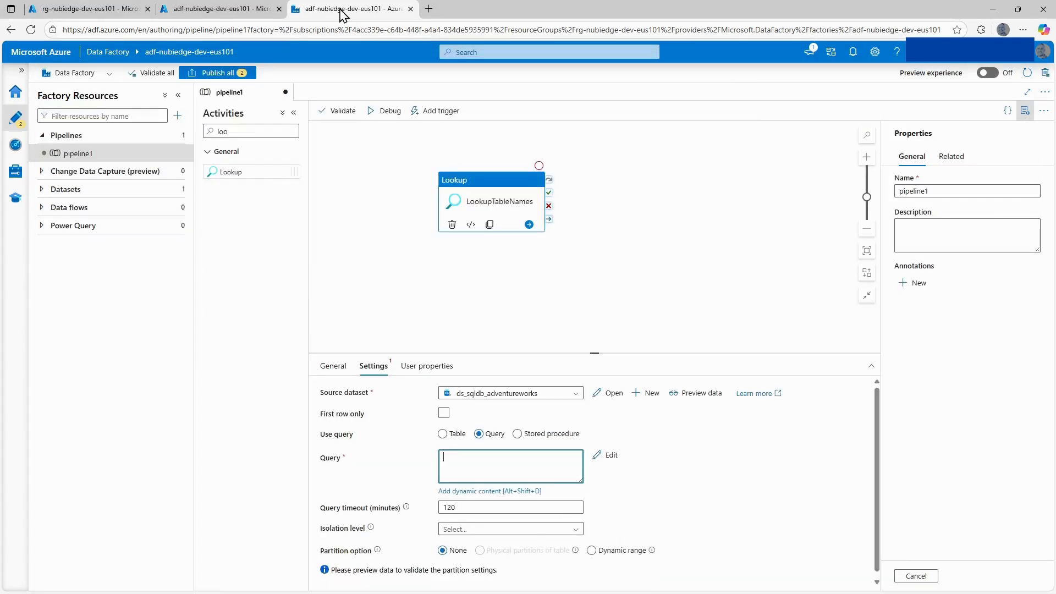
key(ctrl+v)
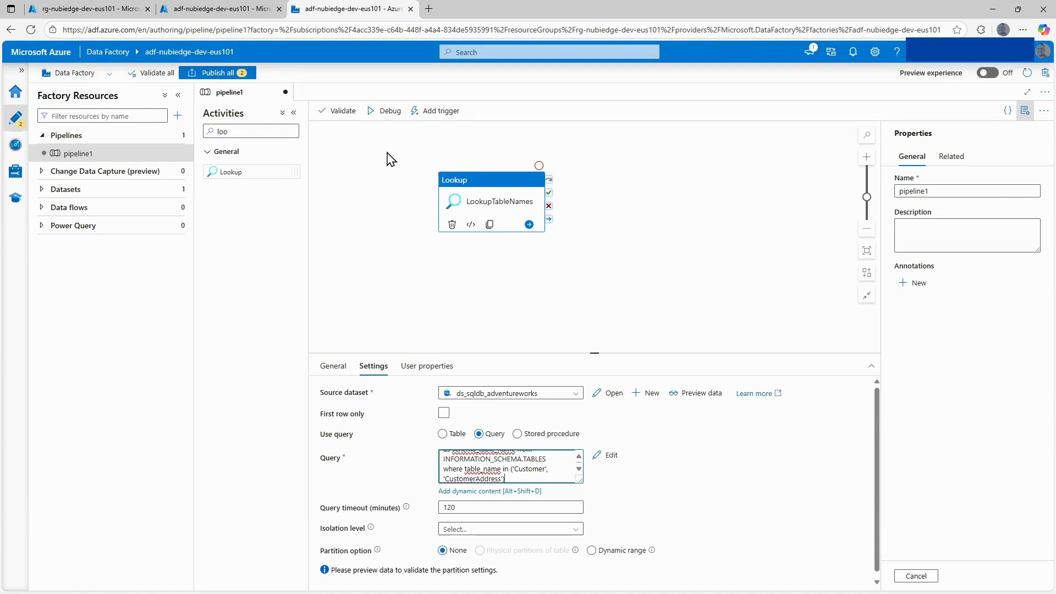
click(347, 112)
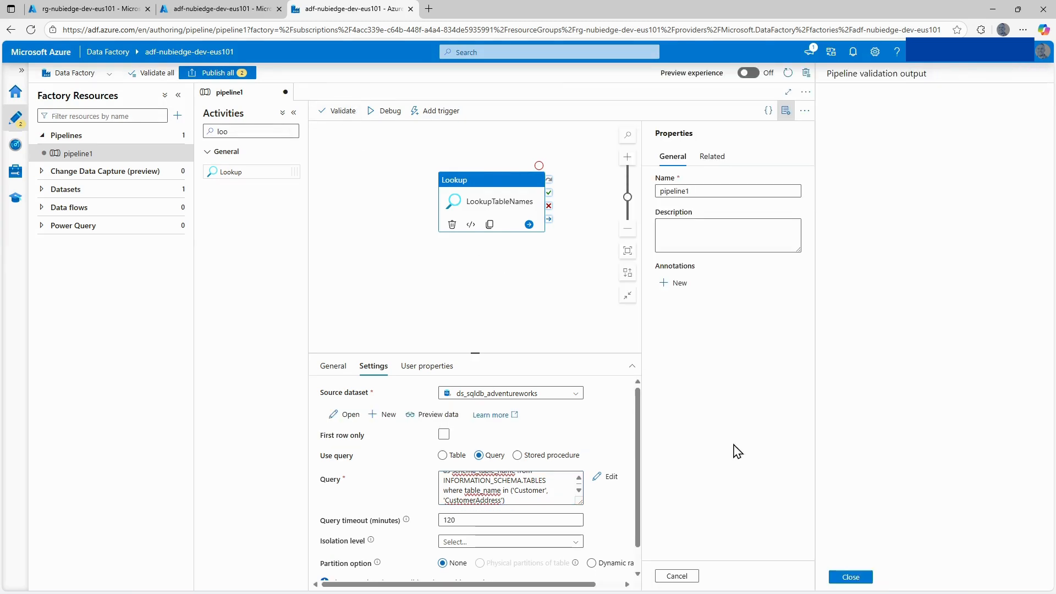
click(851, 576)
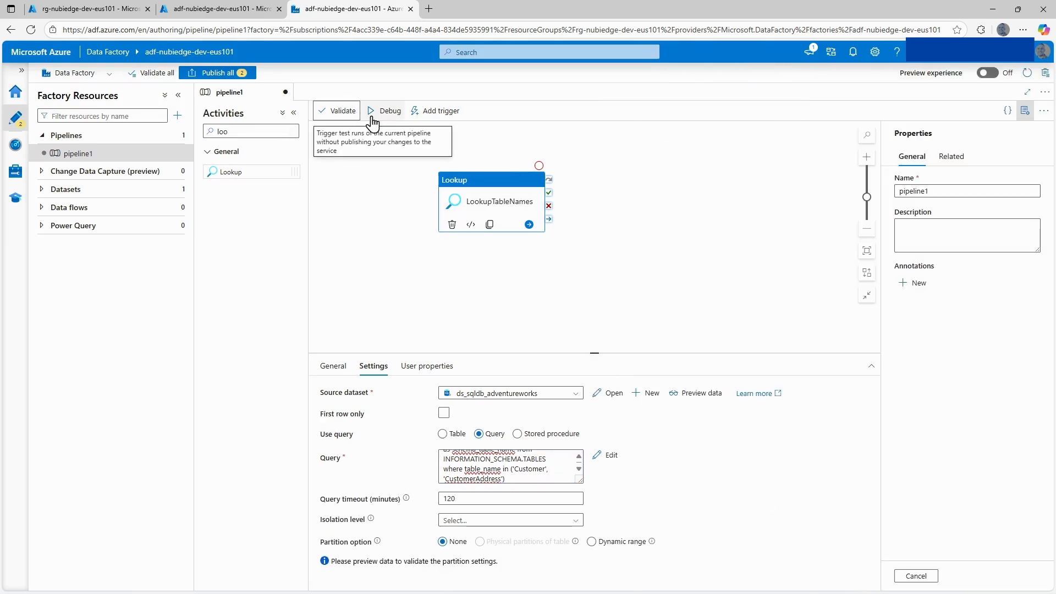
Run pipeline1 in debug mode and refresh the status of the run.
click(372, 115)
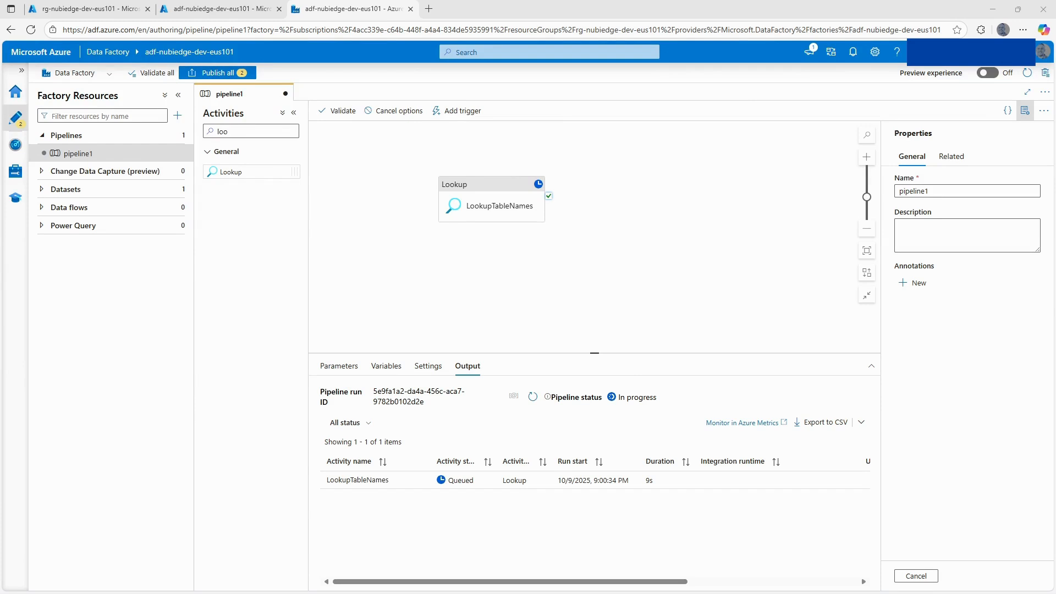
click(532, 397)
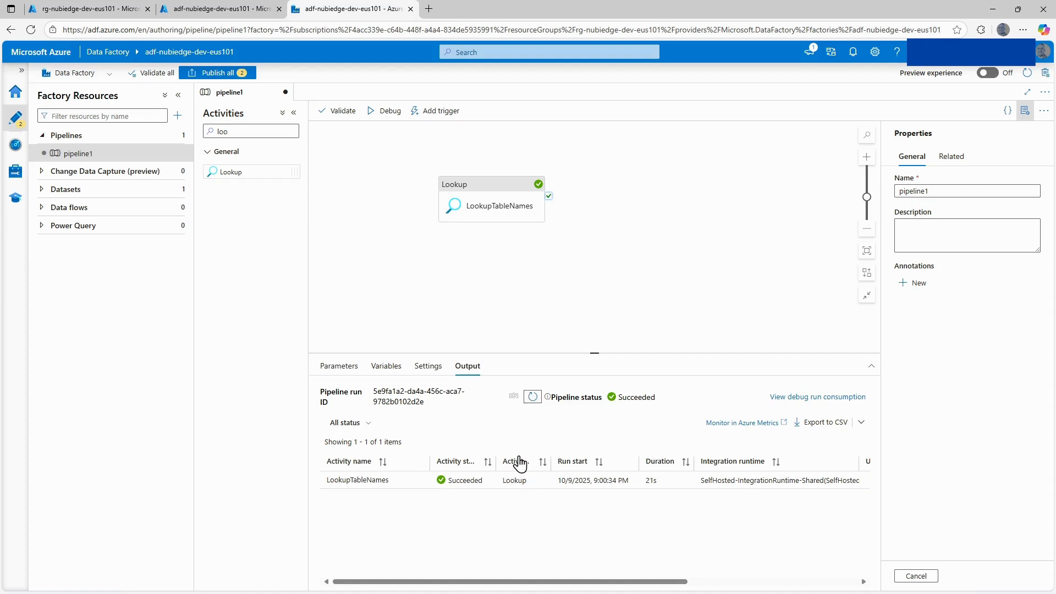
mouse_move(421, 487)
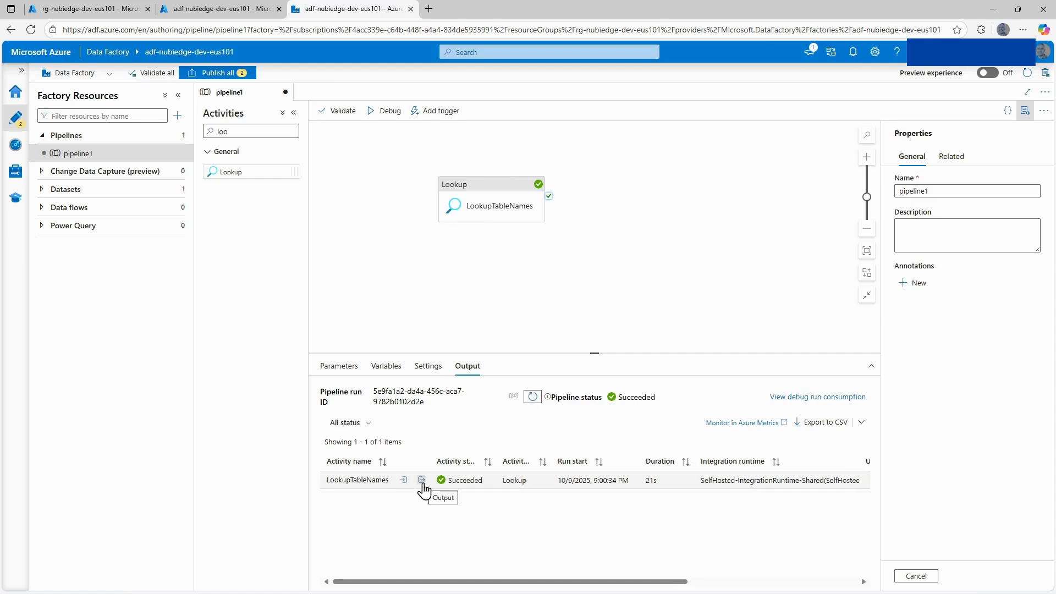
Open the output of the LookupTableNames run and copy its count and value array.
click(421, 481)
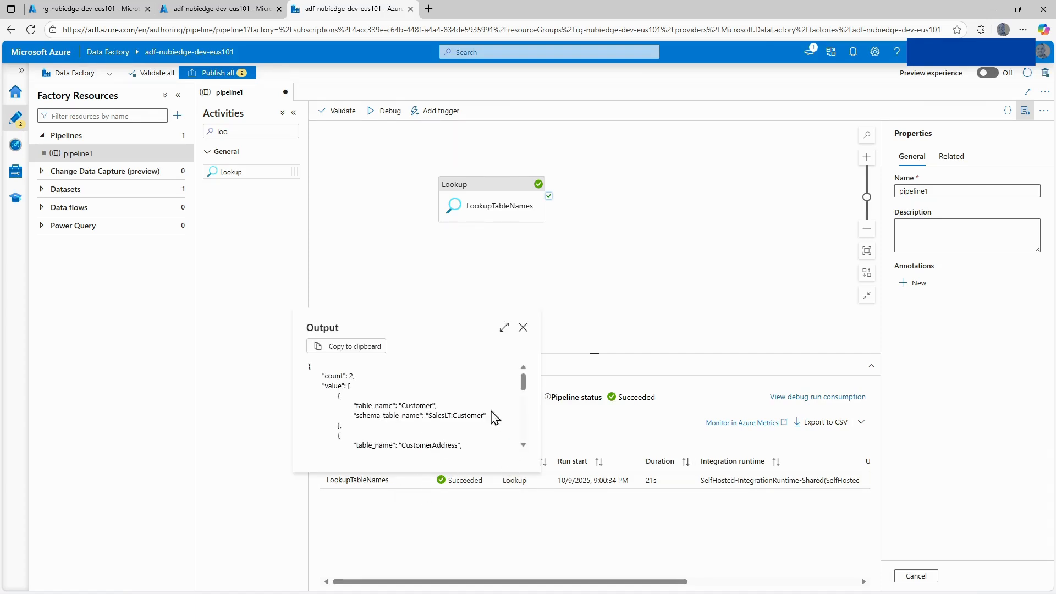
scroll(404, 433, down, 2)
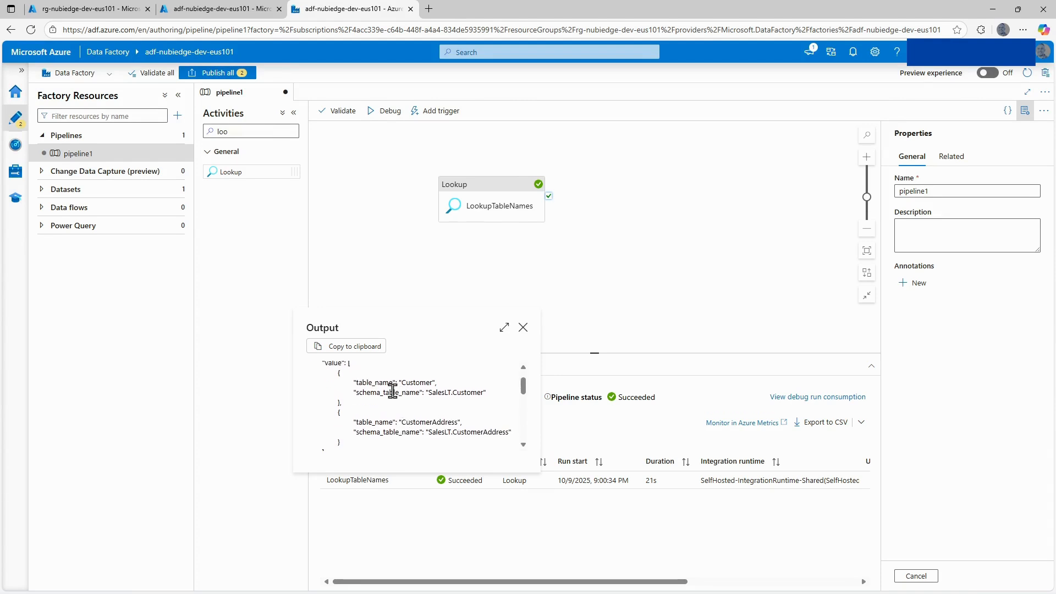
scroll(400, 432, down, 2)
scroll(385, 434, up, 1)
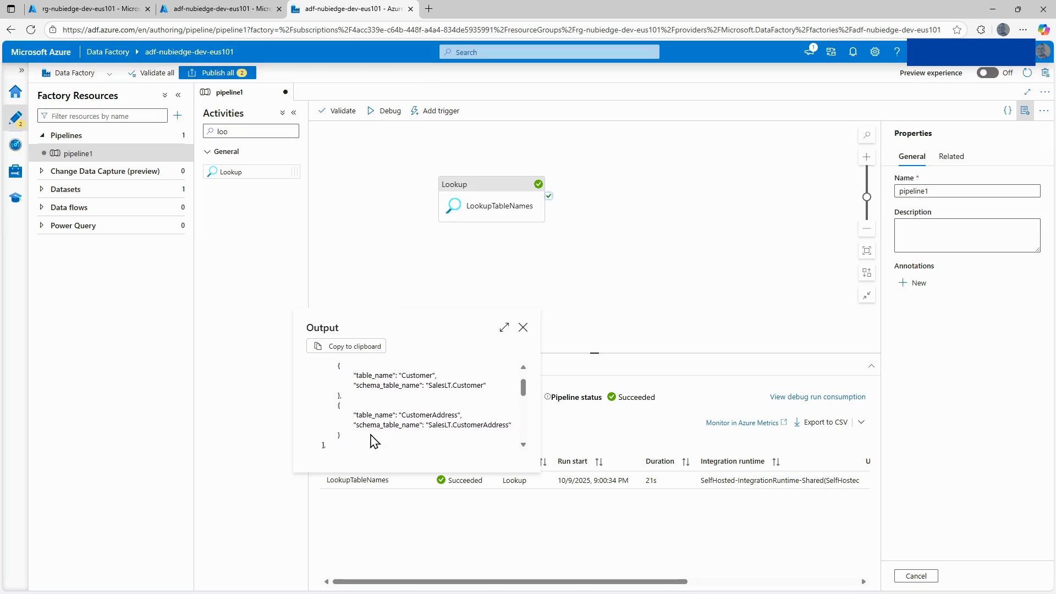
drag(334, 445, 308, 376)
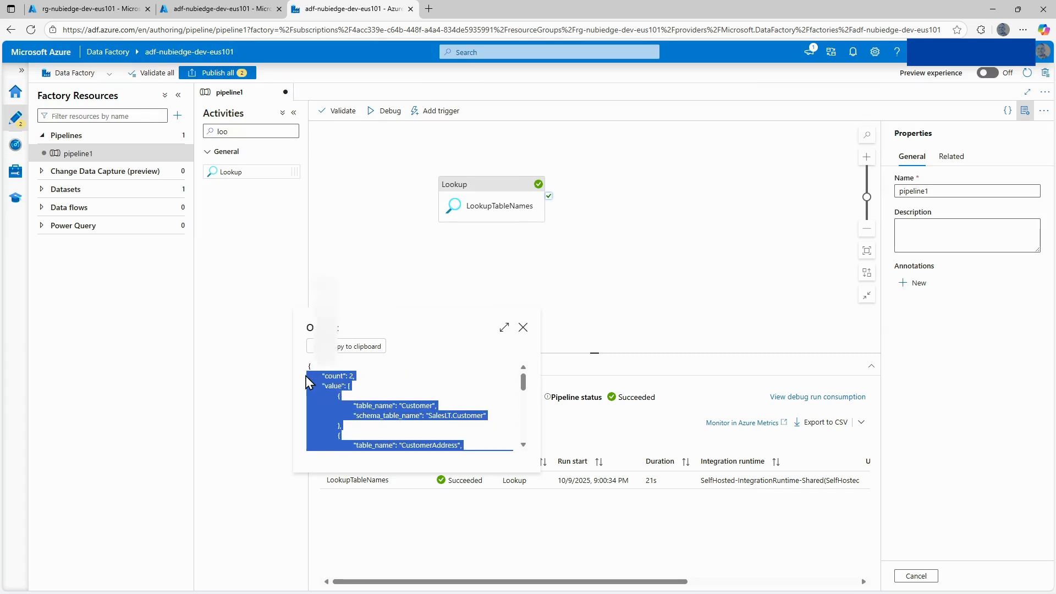
Switch to Notepad, paste the copied lookup output into the untitled note, and put the note and output view away.
click(326, 340)
drag(1055, 337, 501, 227)
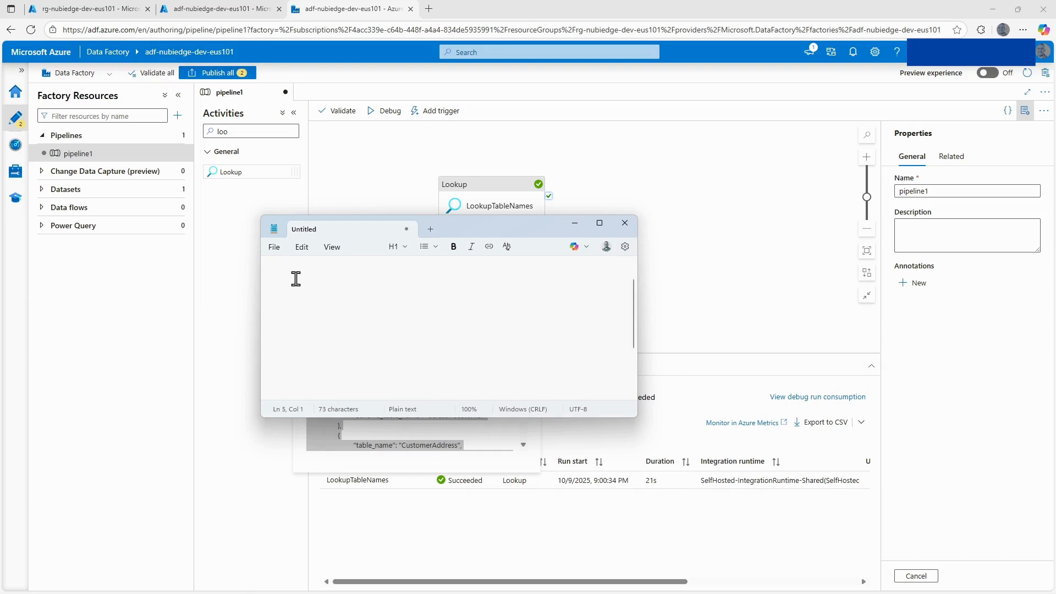
text("count": 2, 	"value": [ 		{ 			"table_name": "Customer", 			"schema_table_name": "SalesLT.Customer" 		}, 		{ 			"table_name": "CustomerAddress", 			"schema_table_name": "SalesLT.CustomerAddress" 		} 	],)
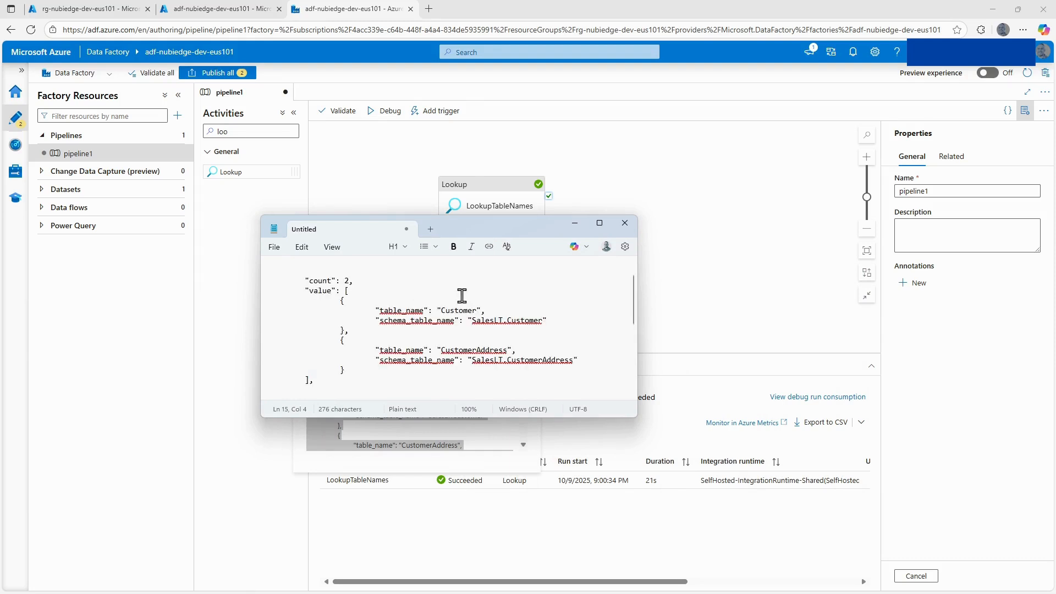
drag(508, 232, 379, 267)
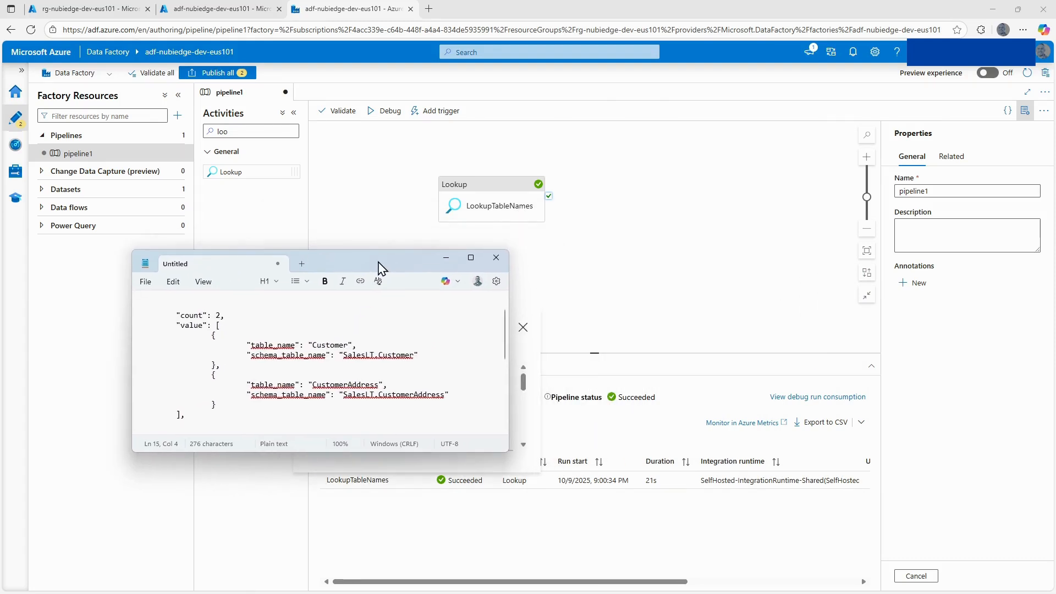
click(572, 225)
Add a ForEach activity to pipeline1 and connect it to the success output of LookupTableNames.
double_click(213, 132)
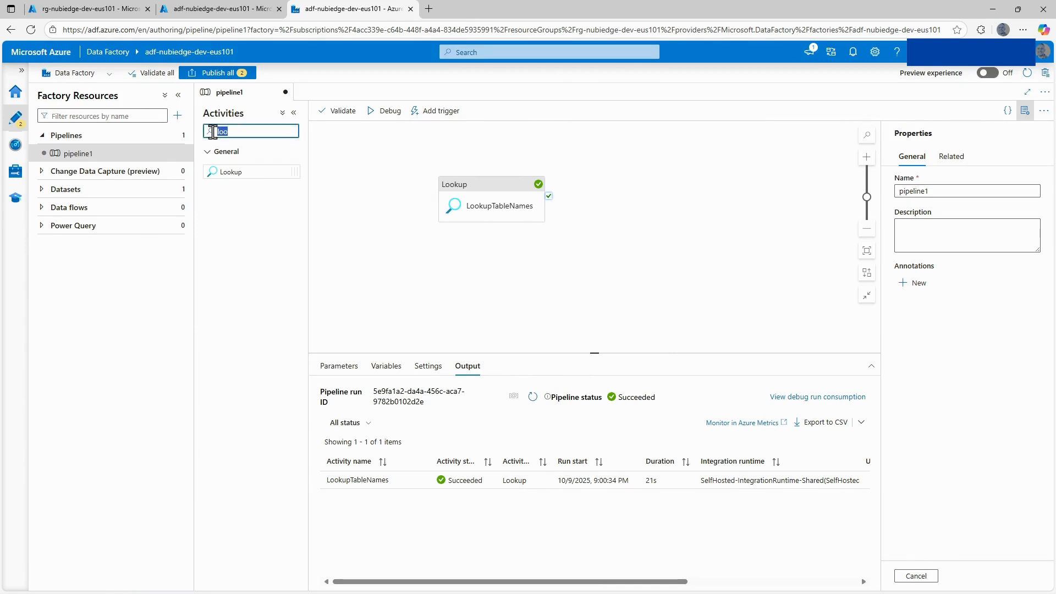
text(for)
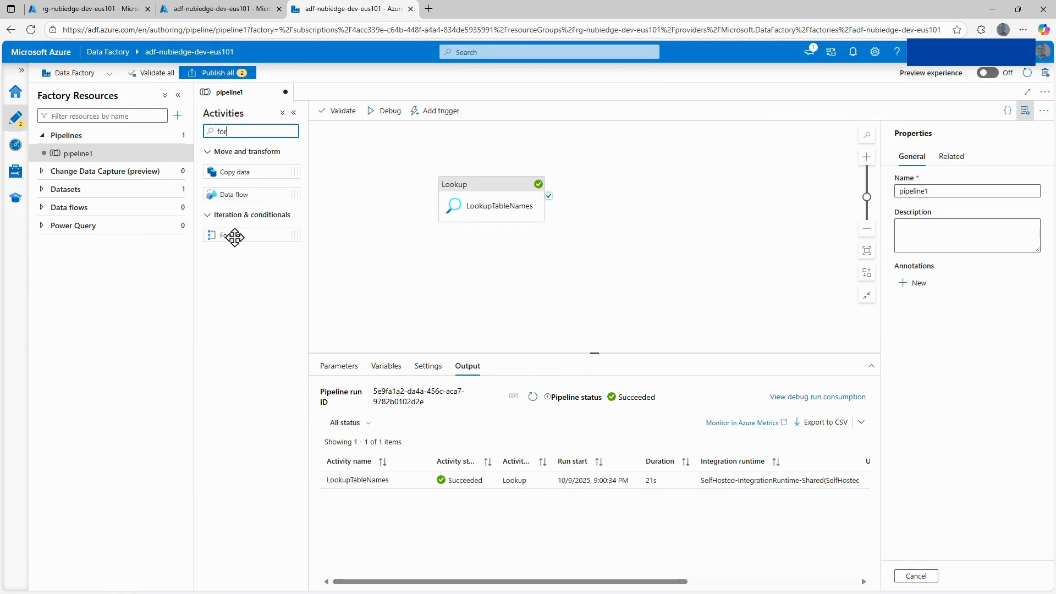
drag(235, 235, 647, 213)
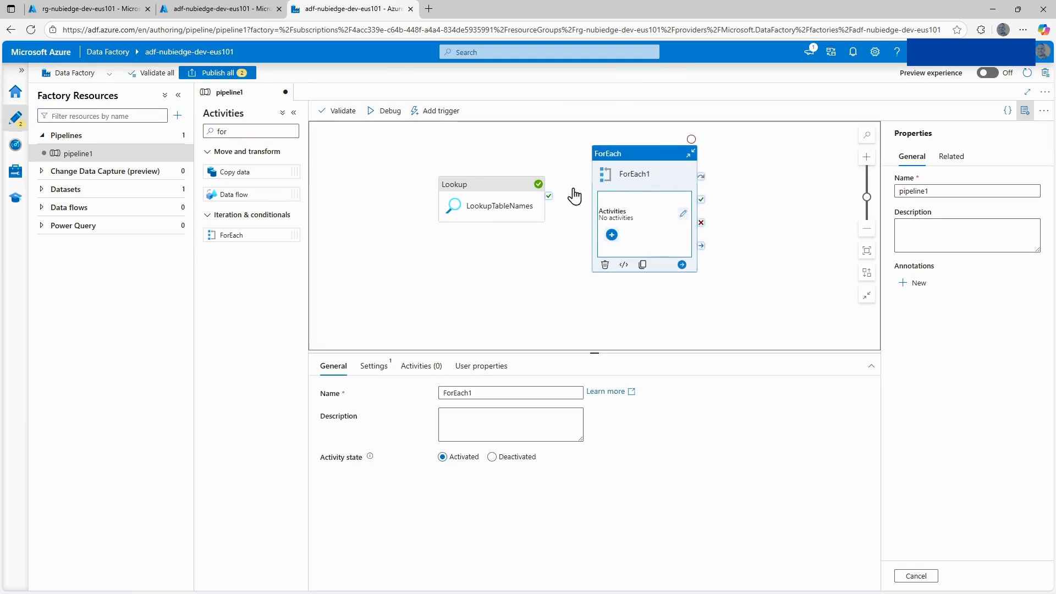
drag(552, 203, 620, 216)
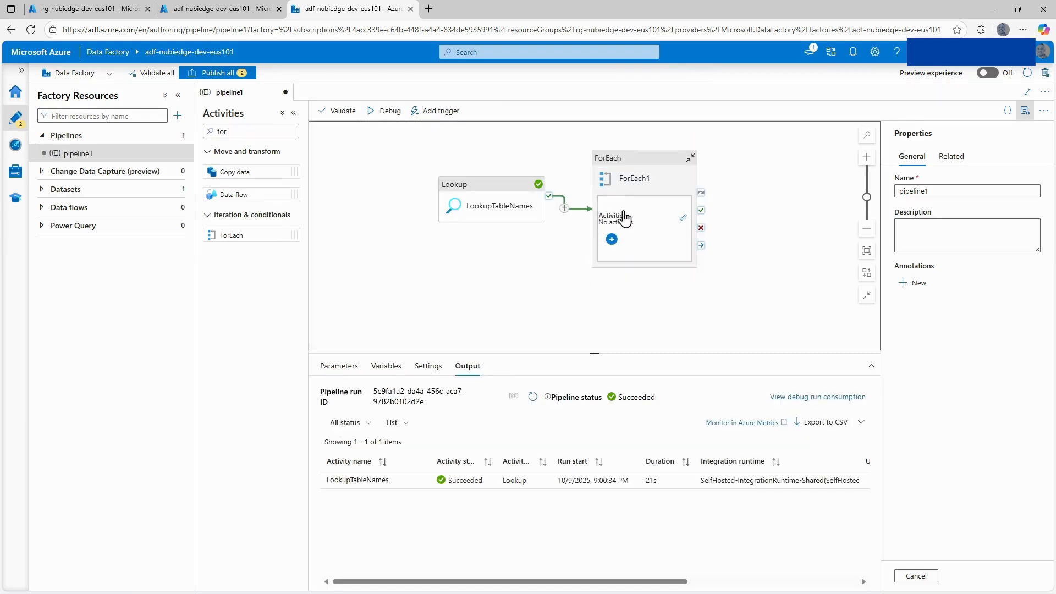
Rename the ForEach activity to ForEachTables and make it run sequentially.
click(641, 159)
click(504, 392)
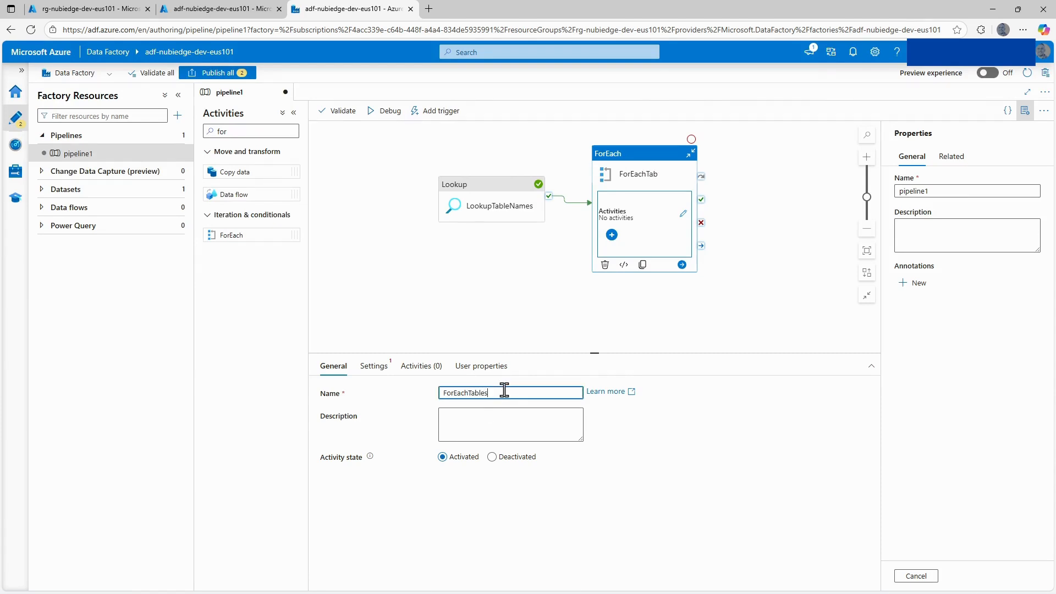
click(374, 367)
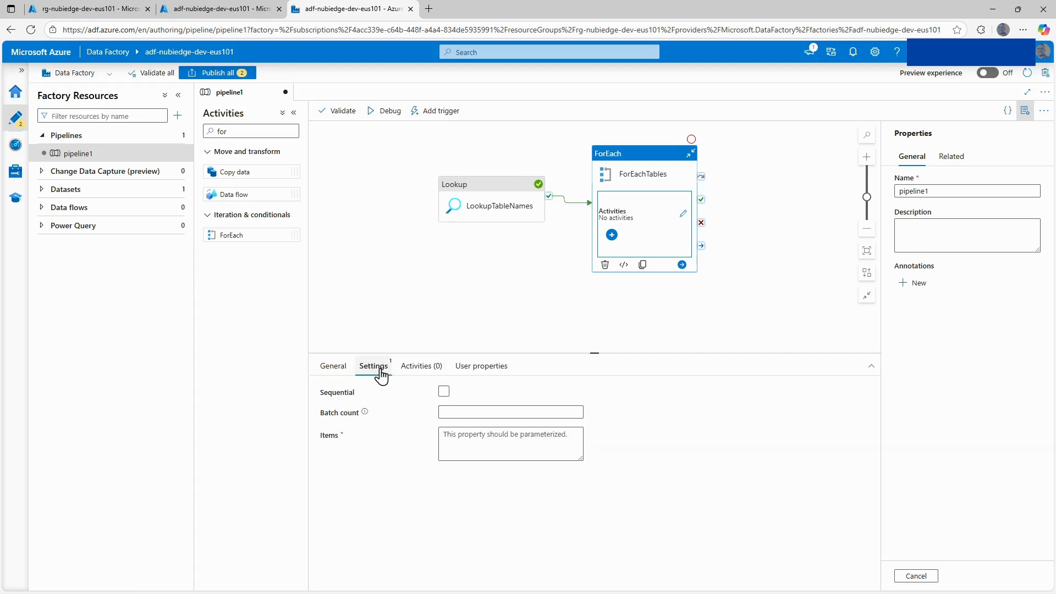
click(444, 392)
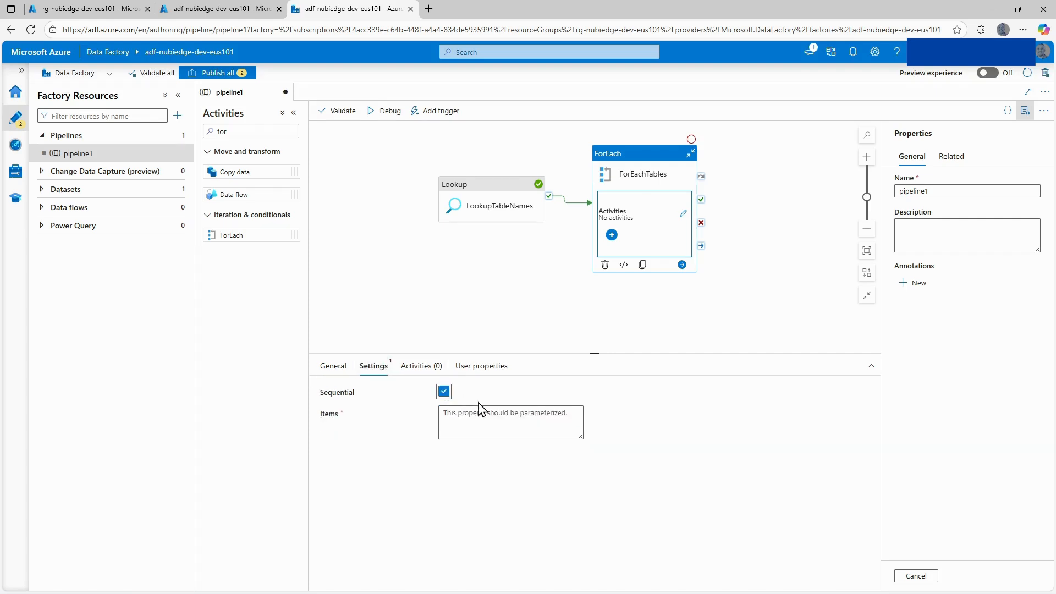
click(479, 418)
click(482, 448)
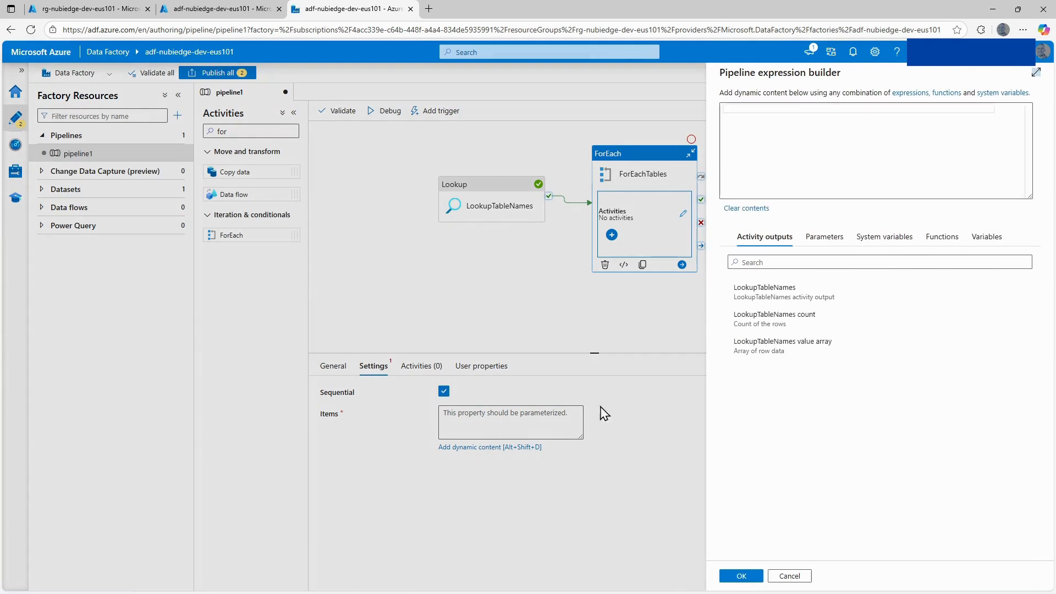
click(767, 297)
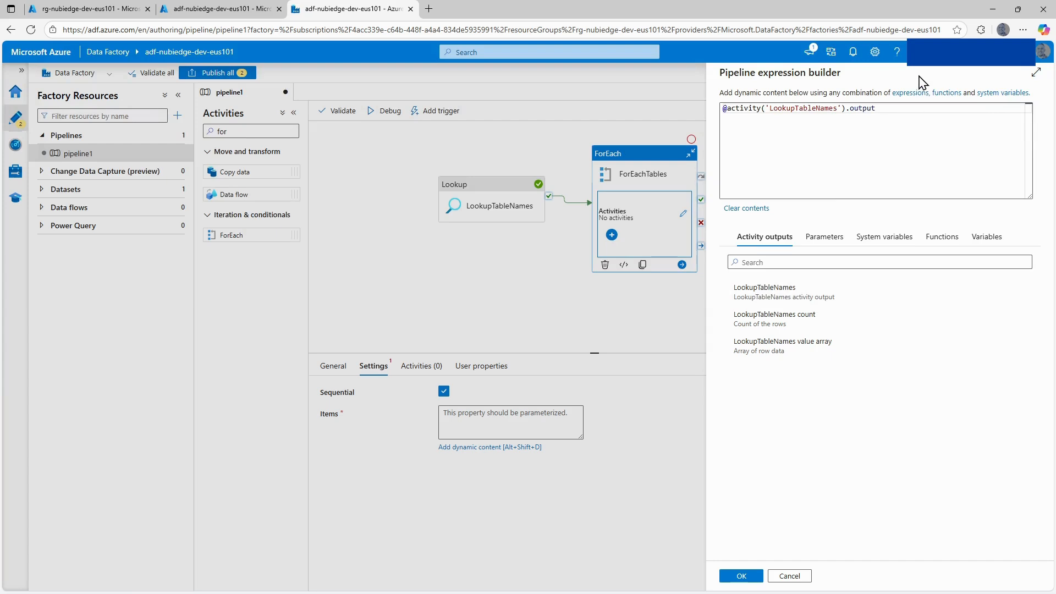
click(889, 110)
text(.)
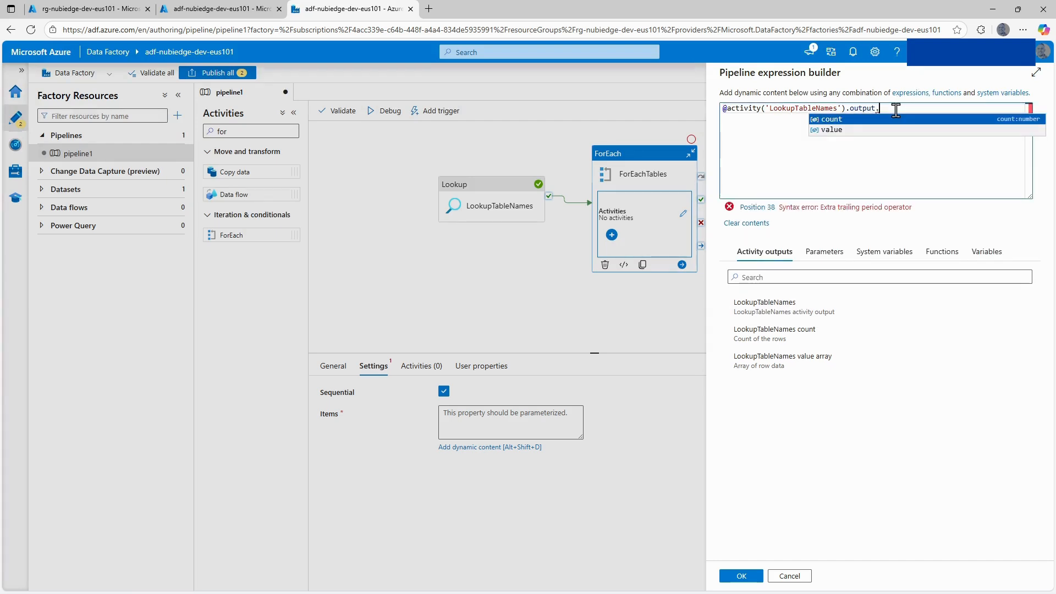
click(837, 130)
click(743, 576)
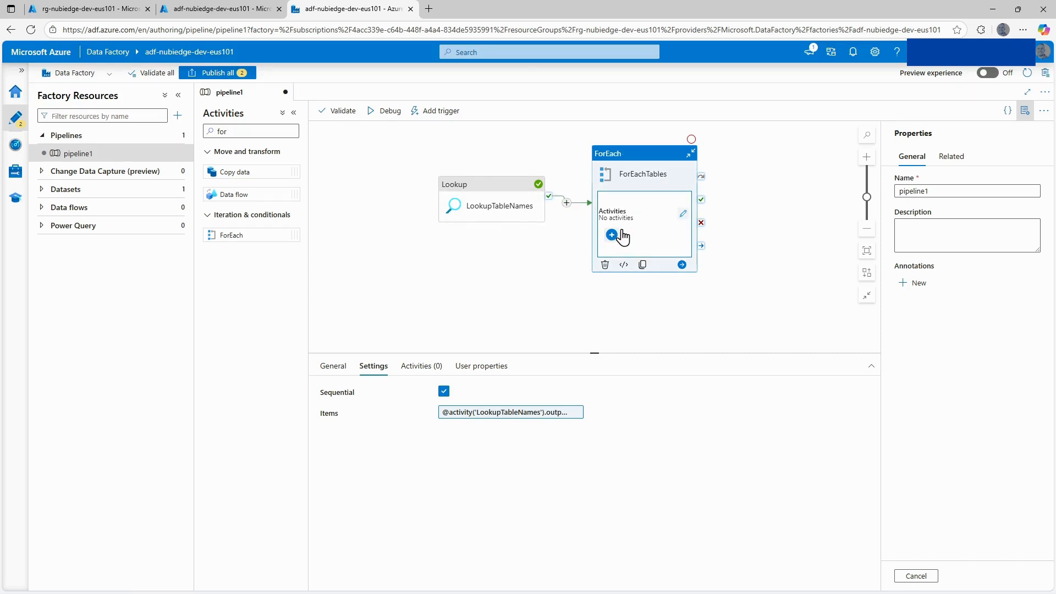
Add a Copy data activity inside ForEachTables and name it CopyTables.
click(684, 215)
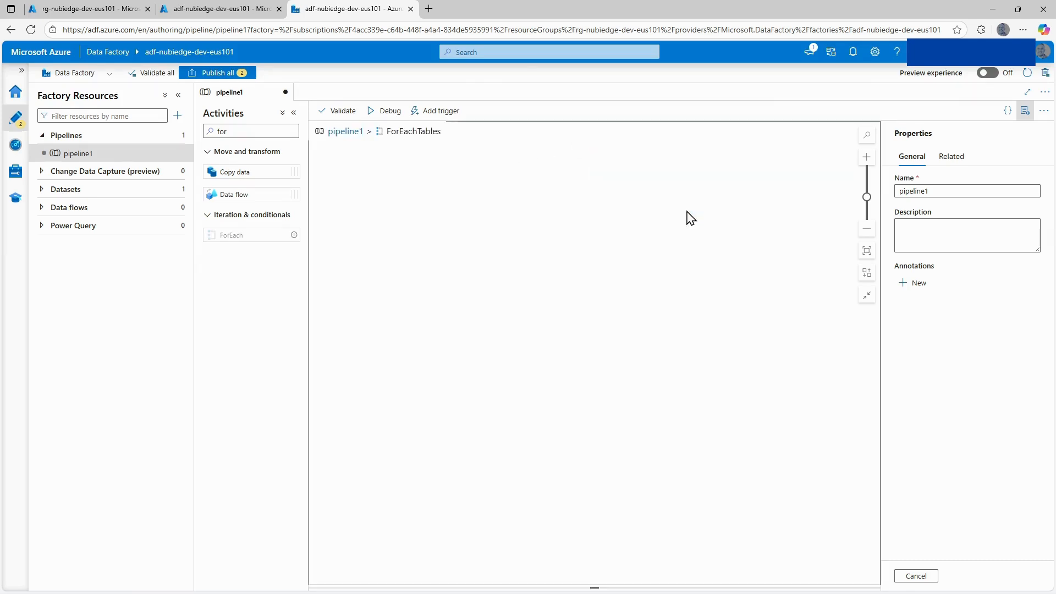
click(222, 131)
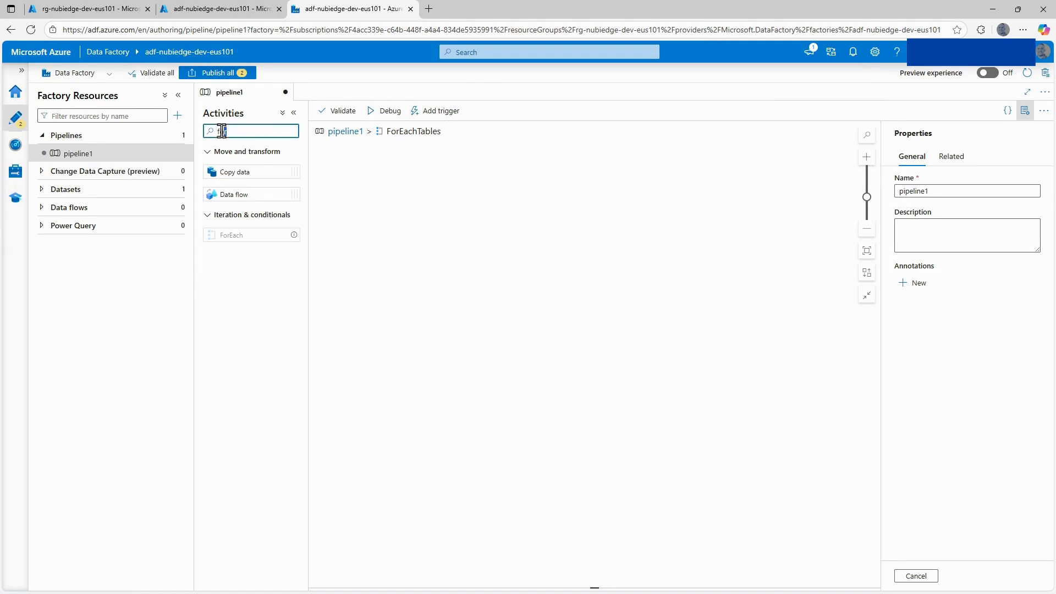
key(BackSpace)
text(cop)
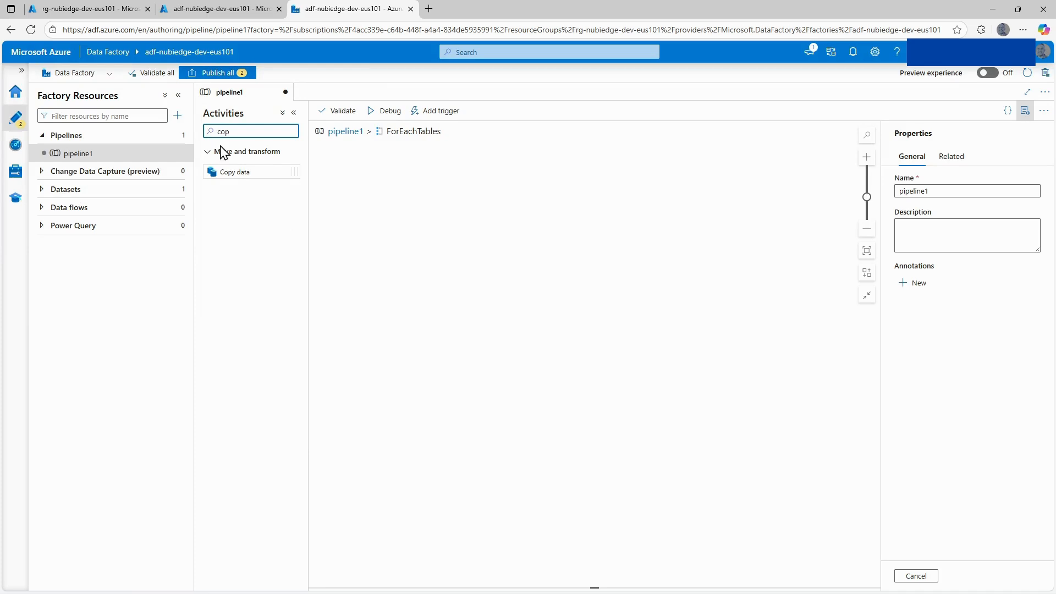
drag(231, 171, 493, 204)
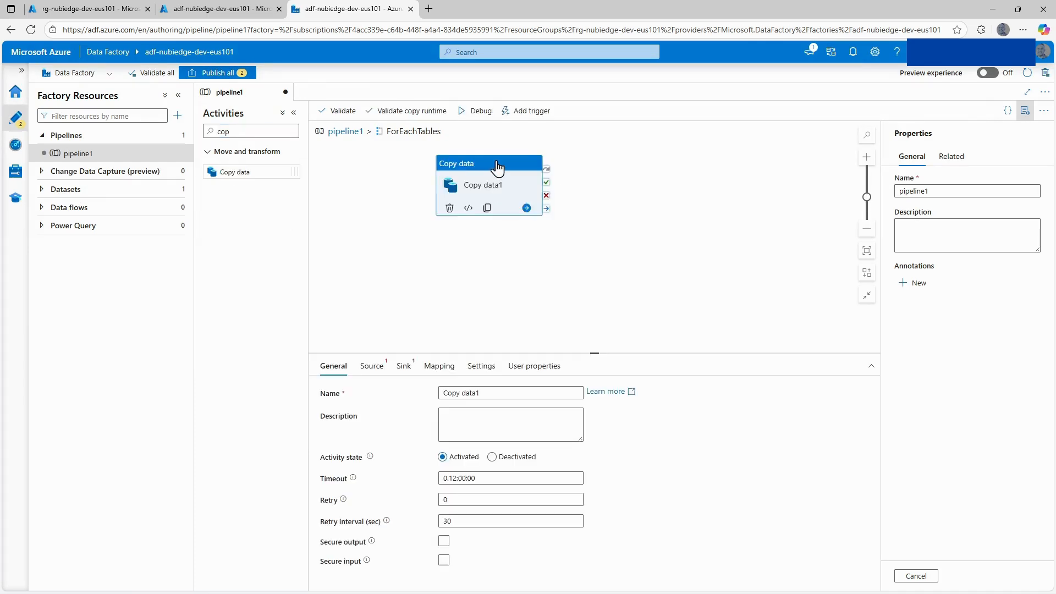
drag(502, 167, 548, 172)
click(486, 393)
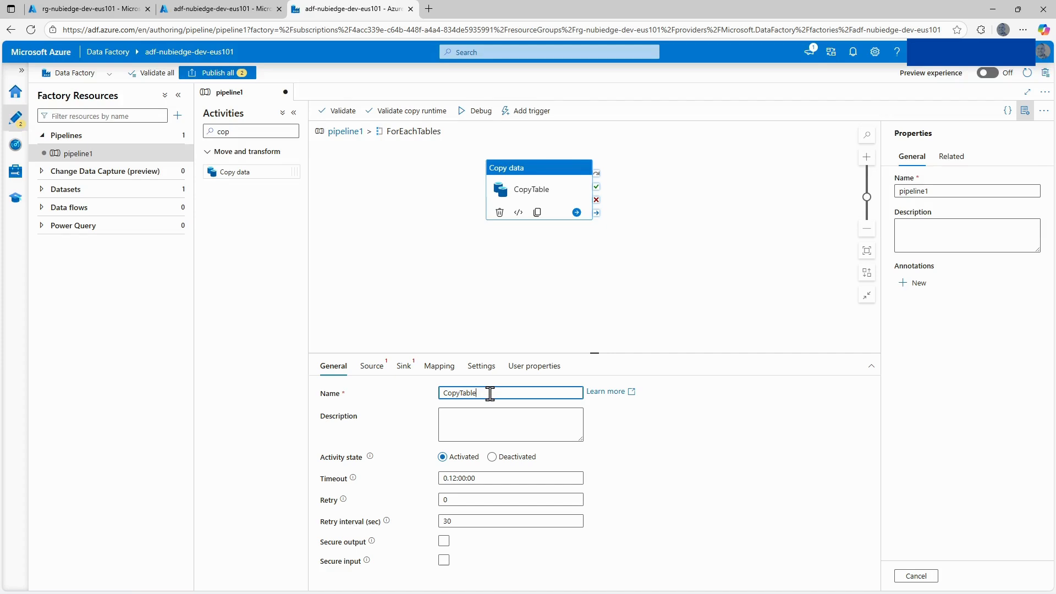
click(488, 417)
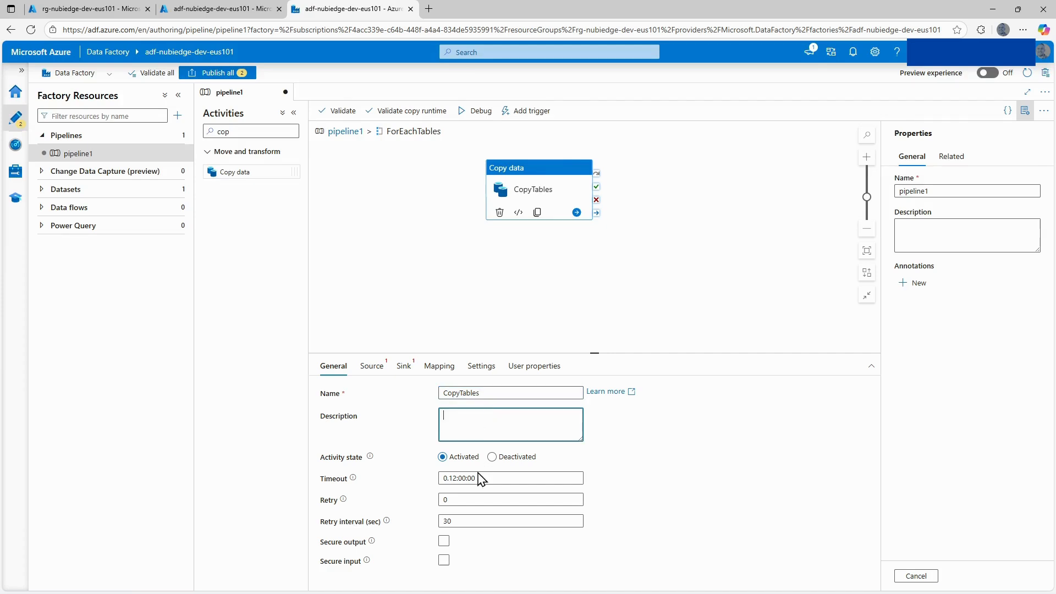
Set the source dataset of CopyTables to ds_sqldb_adventureworks and have it use a Query.
click(370, 370)
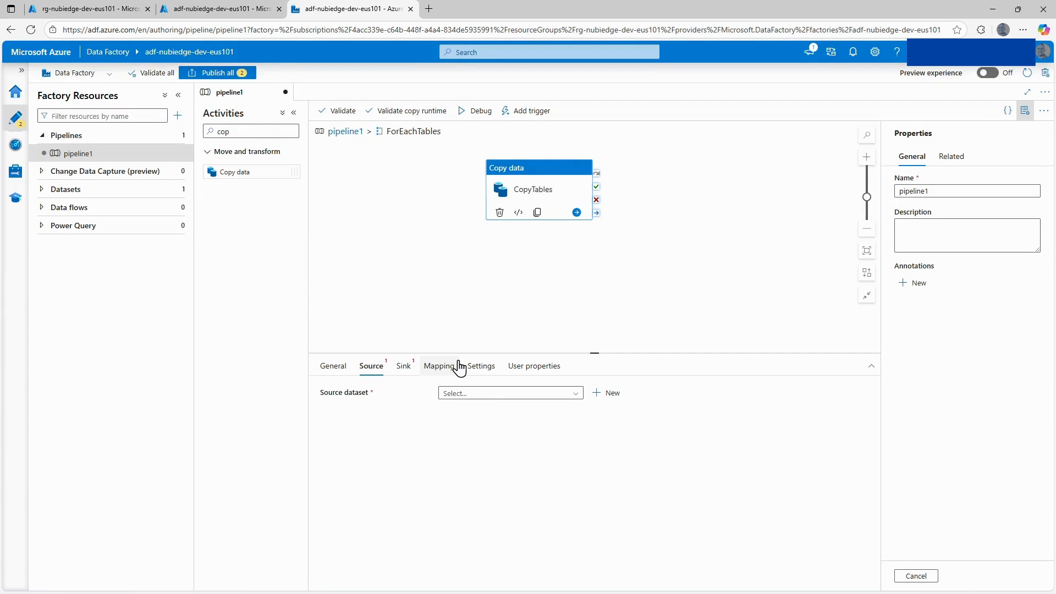
click(469, 394)
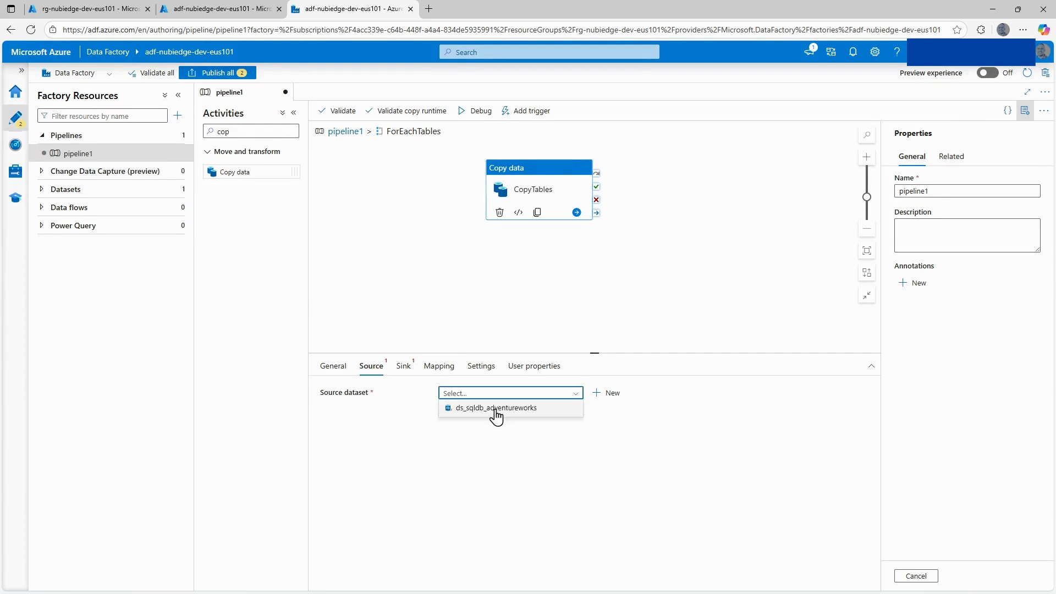
click(496, 410)
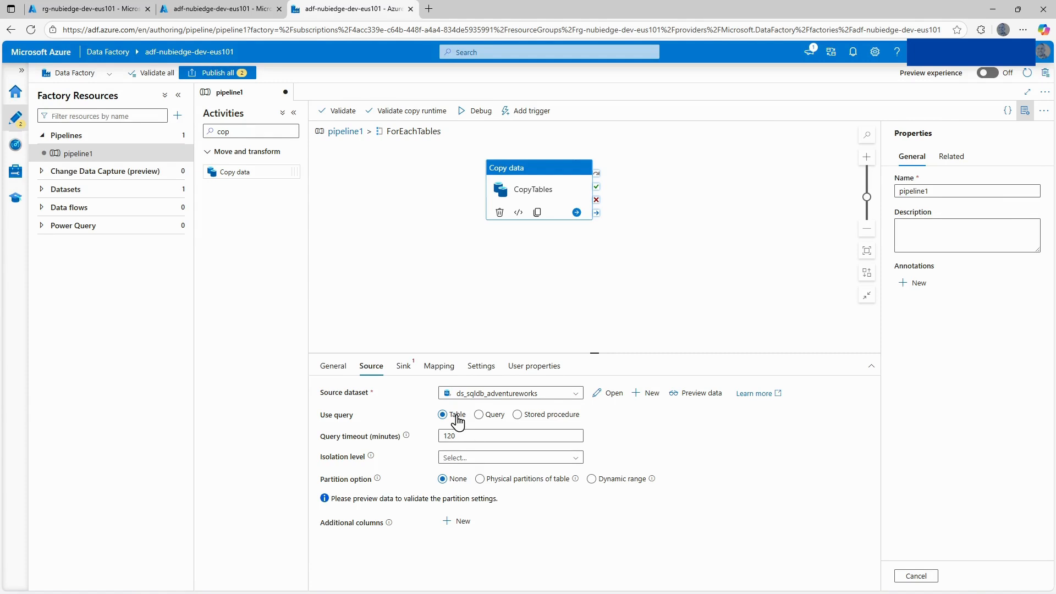
click(485, 415)
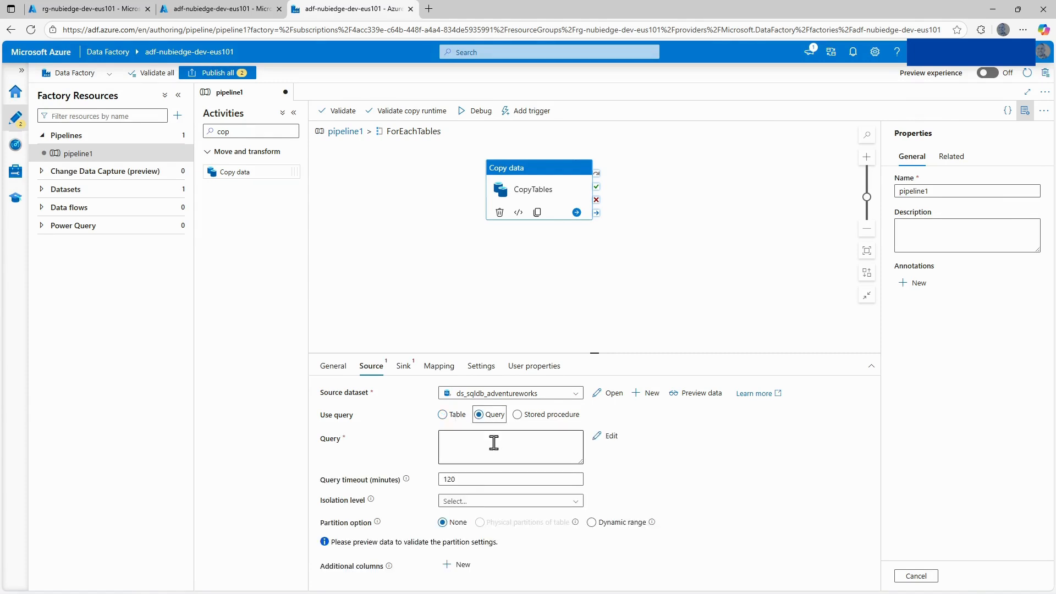
click(490, 441)
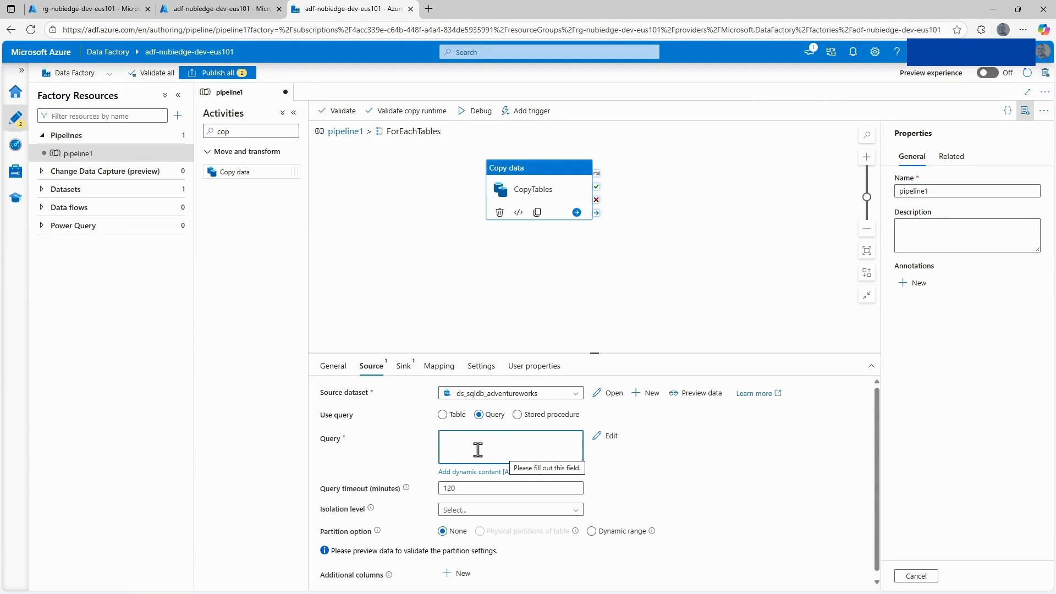
Switch to SQL Server Management Studio and select the top 1000 rows of the SalesLT.Customer table in AdventureWorksLT2022.
mouse_move(488, 590)
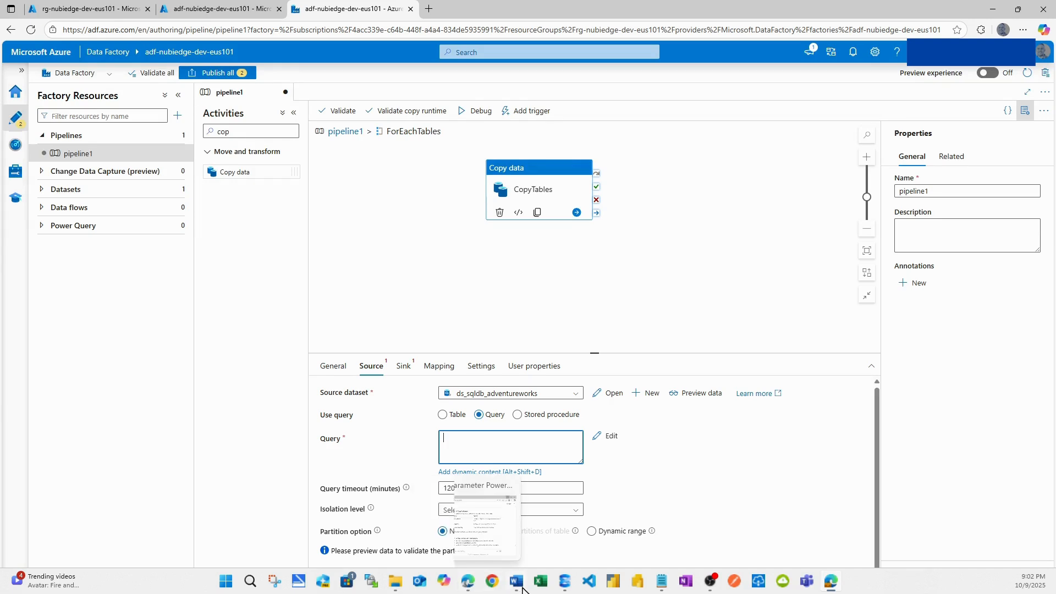
click(565, 582)
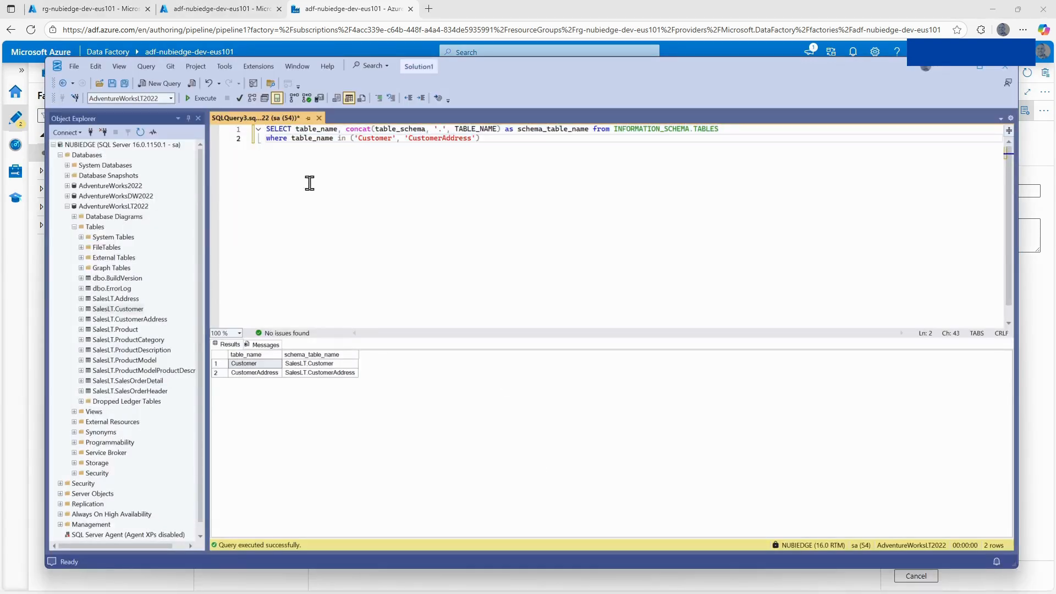
click(125, 309)
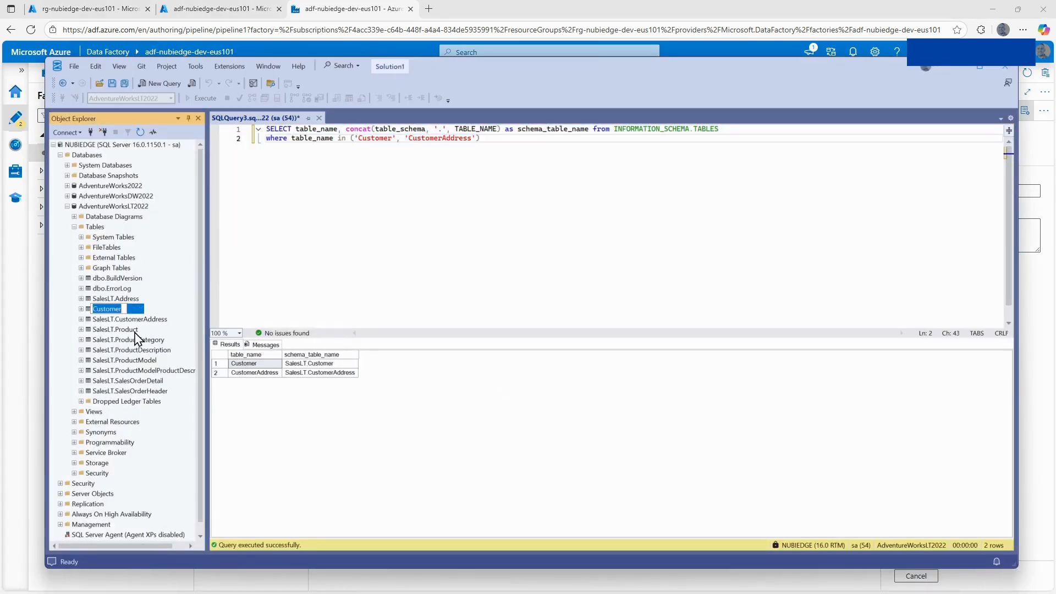
key(Escape)
right_click(123, 305)
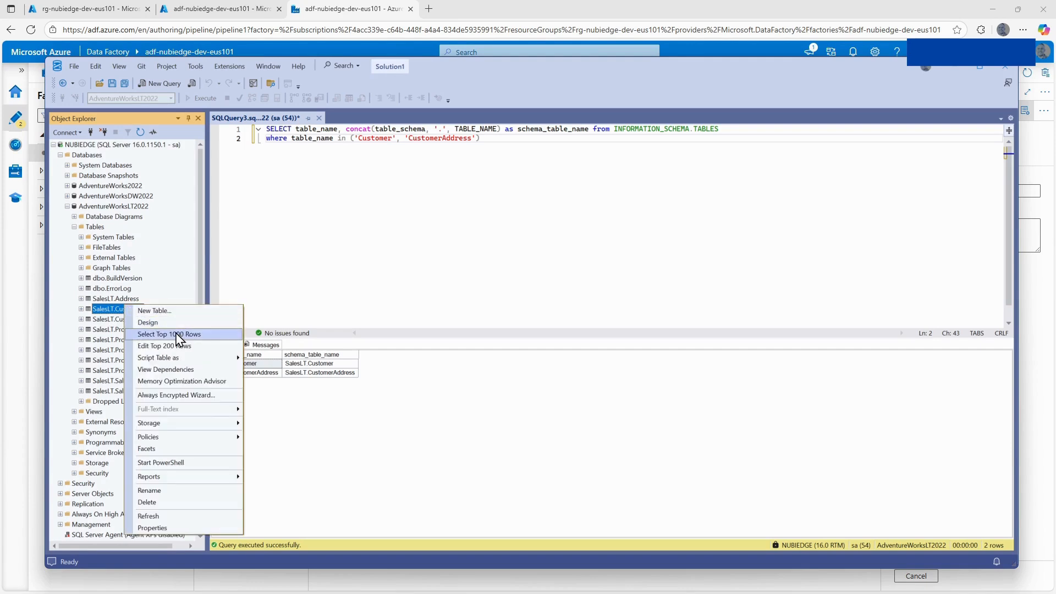
click(165, 334)
Reduce the generated query to SELECT * FROM [SalesLT].[Customer], without the column list and database name, and execute it.
drag(364, 263, 290, 122)
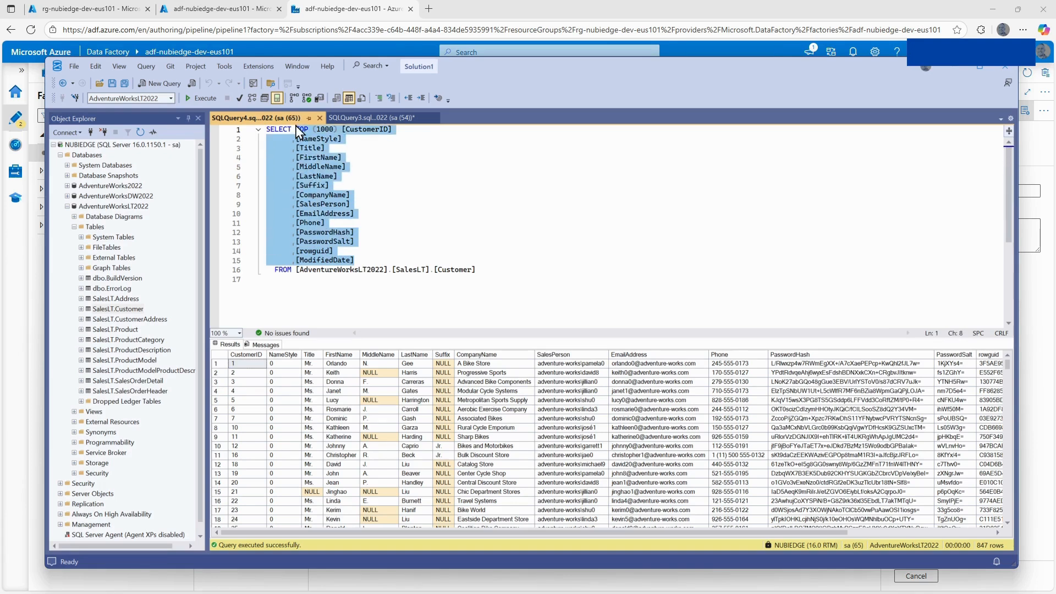
key(Tab)
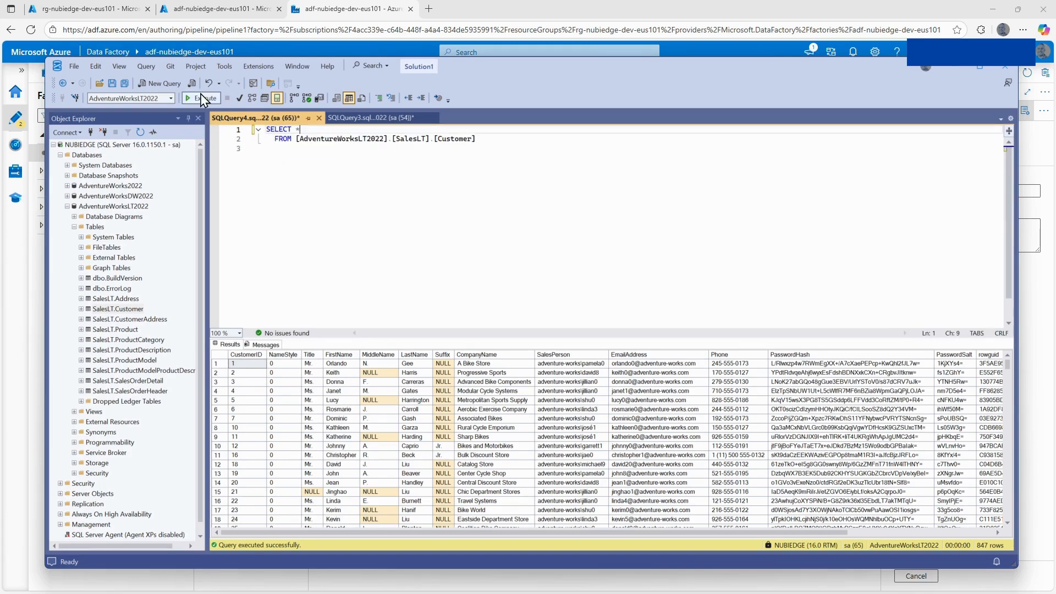
click(201, 98)
drag(296, 138, 391, 138)
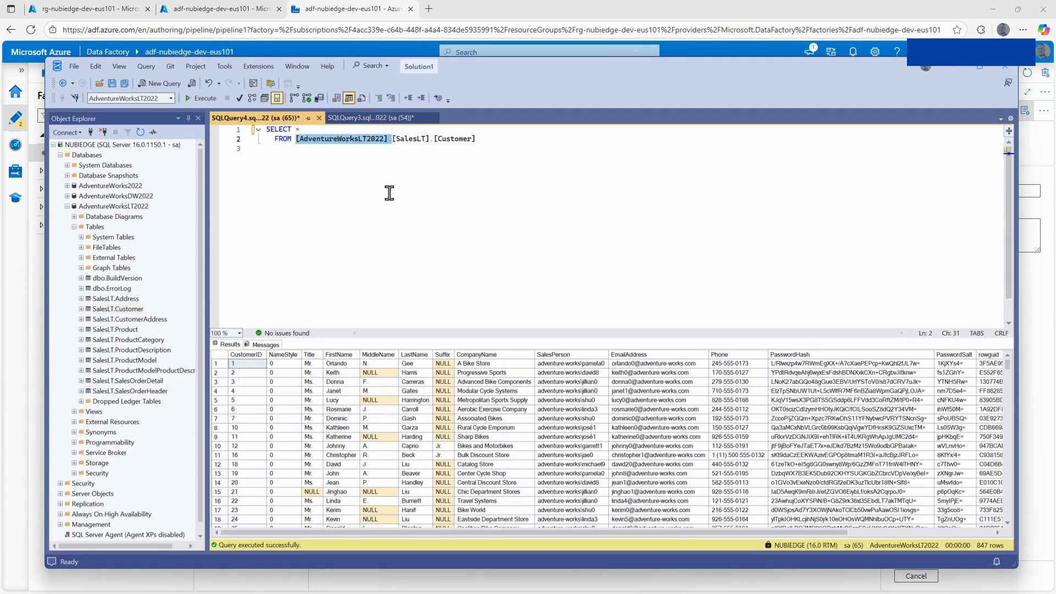
key(Delete)
click(200, 98)
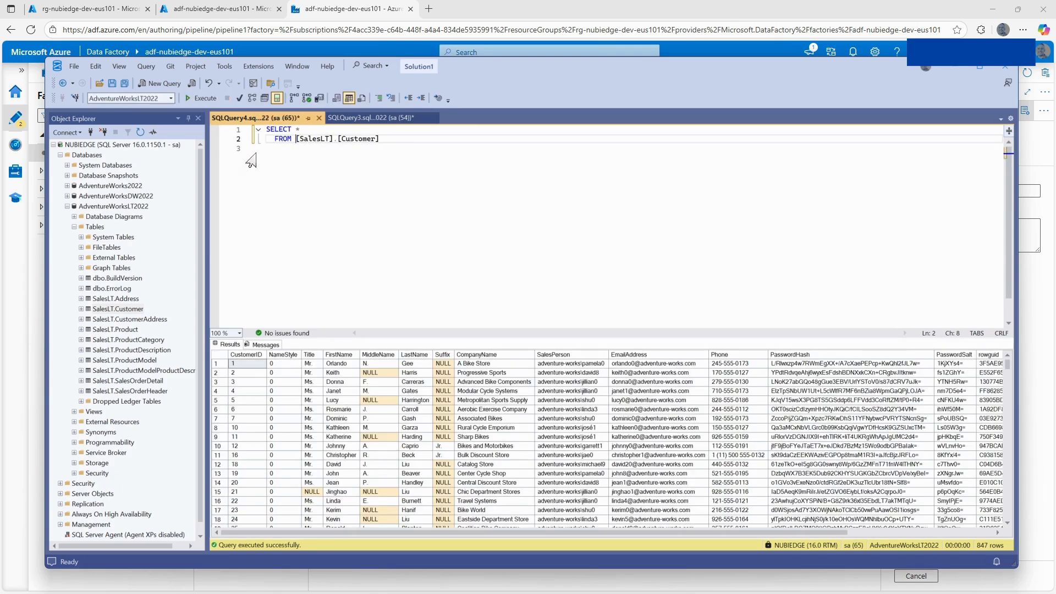
Copy the SELECT * FROM [SalesLT].[Customer] statement into the source Query of CopyTables in Azure Data Factory.
drag(380, 139, 266, 130)
key(ctrl+c)
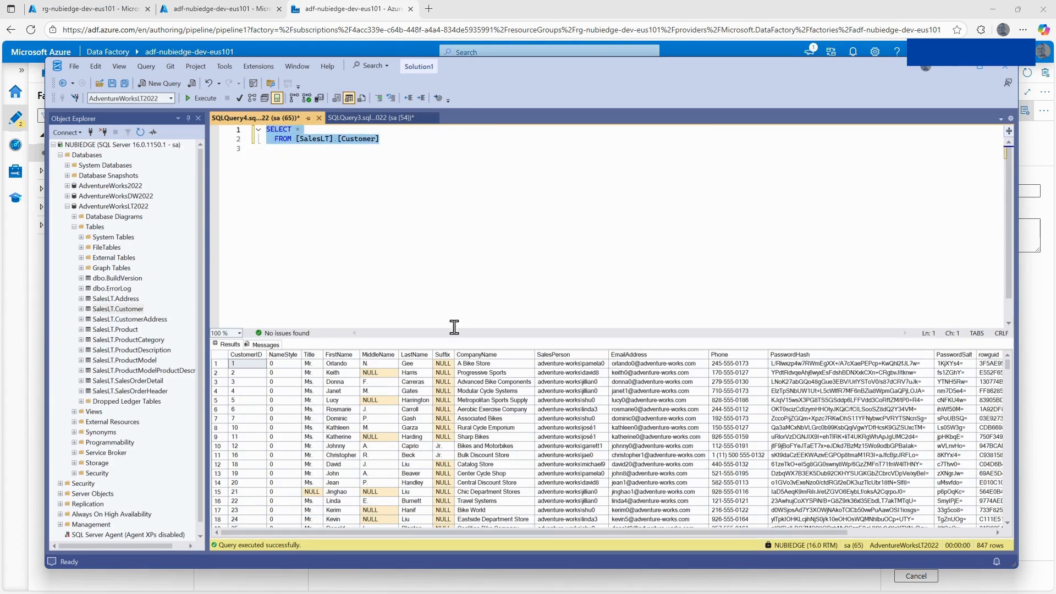
click(366, 13)
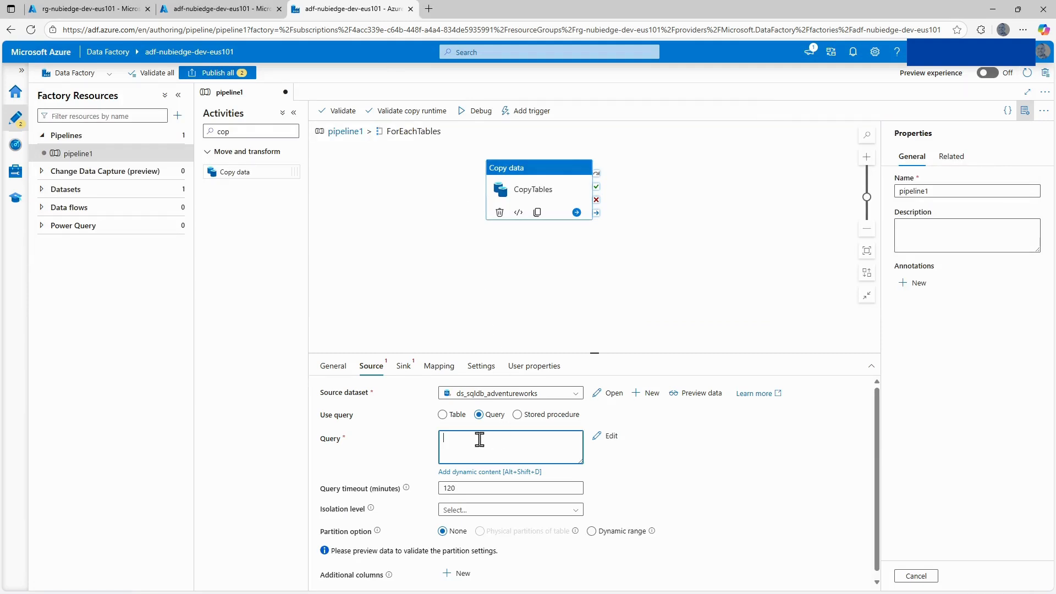
key(ctrl+v)
drag(535, 447, 472, 448)
Review the schema_table_name values of the two lookup items in the Notepad output, and return to the pipeline.
mouse_move(369, 593)
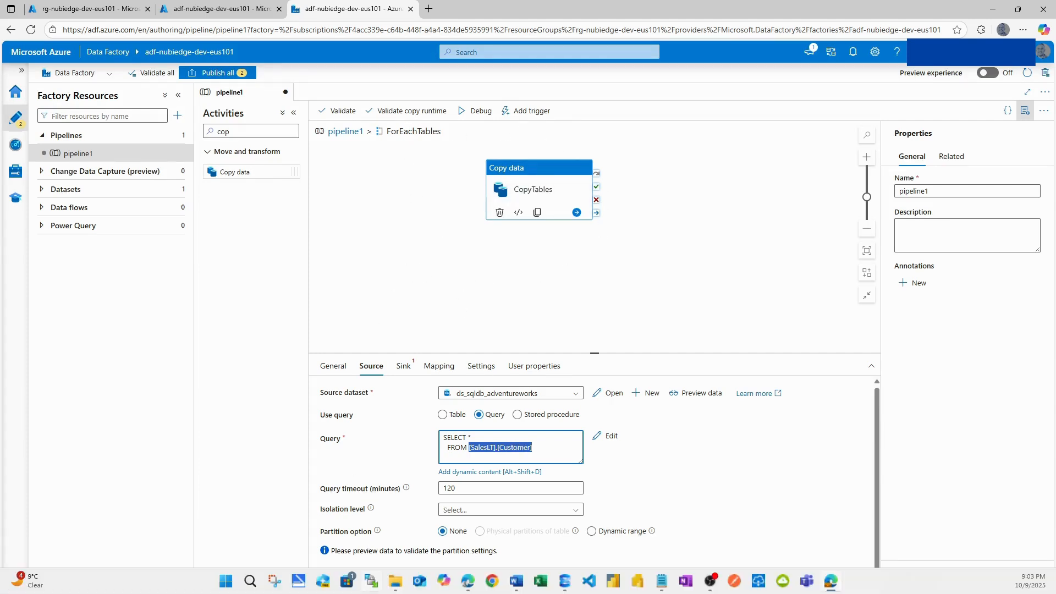
click(662, 581)
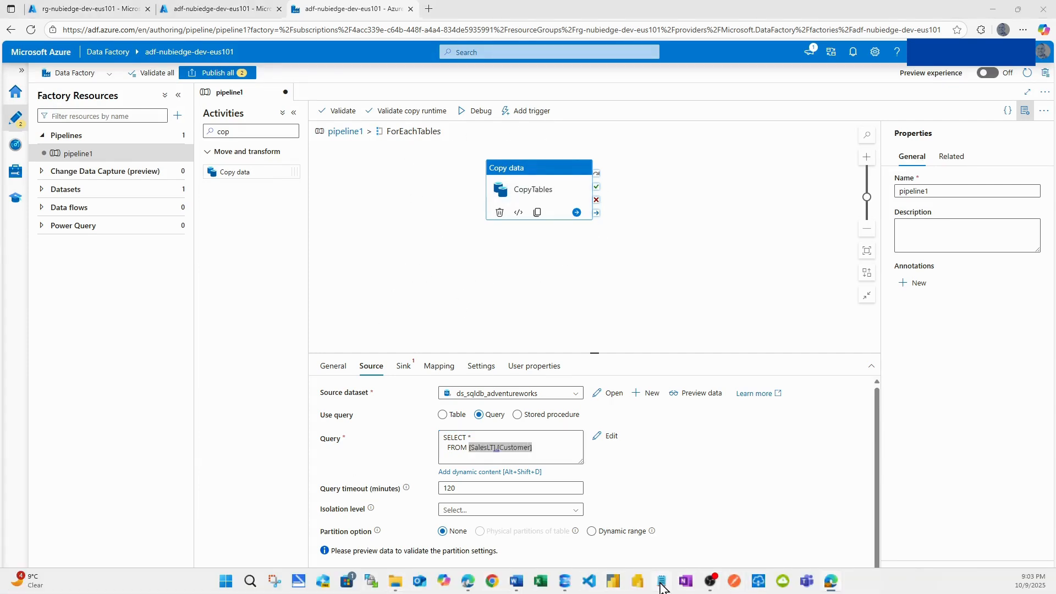
drag(418, 354, 347, 354)
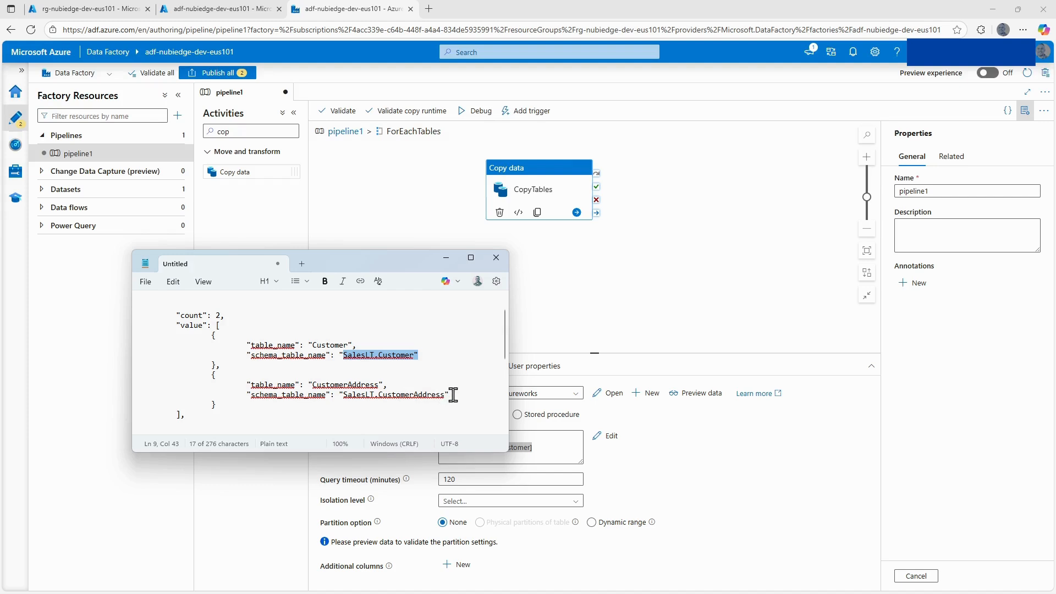
drag(453, 395, 351, 396)
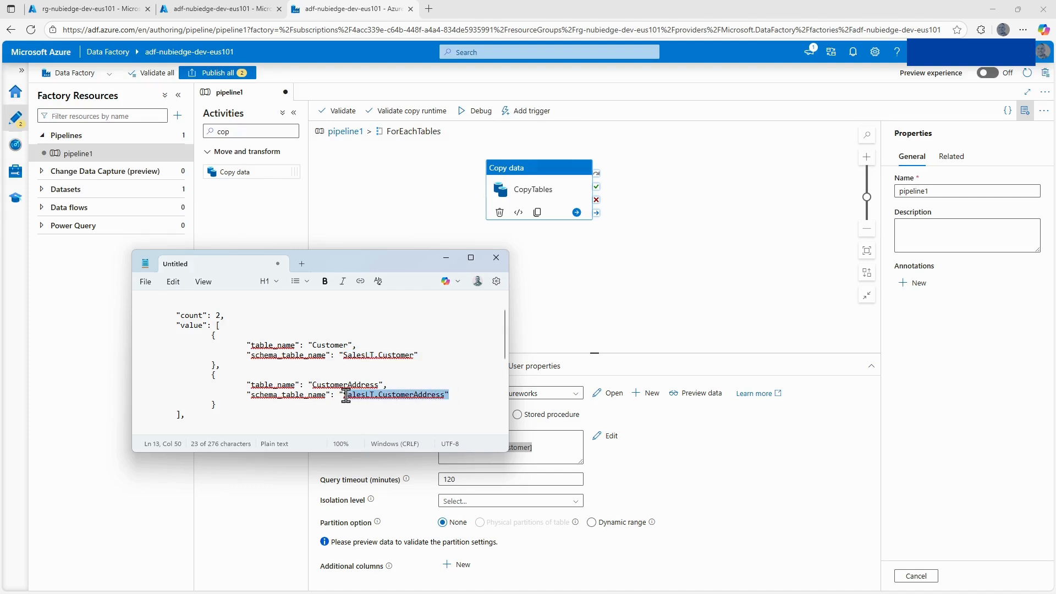
click(552, 288)
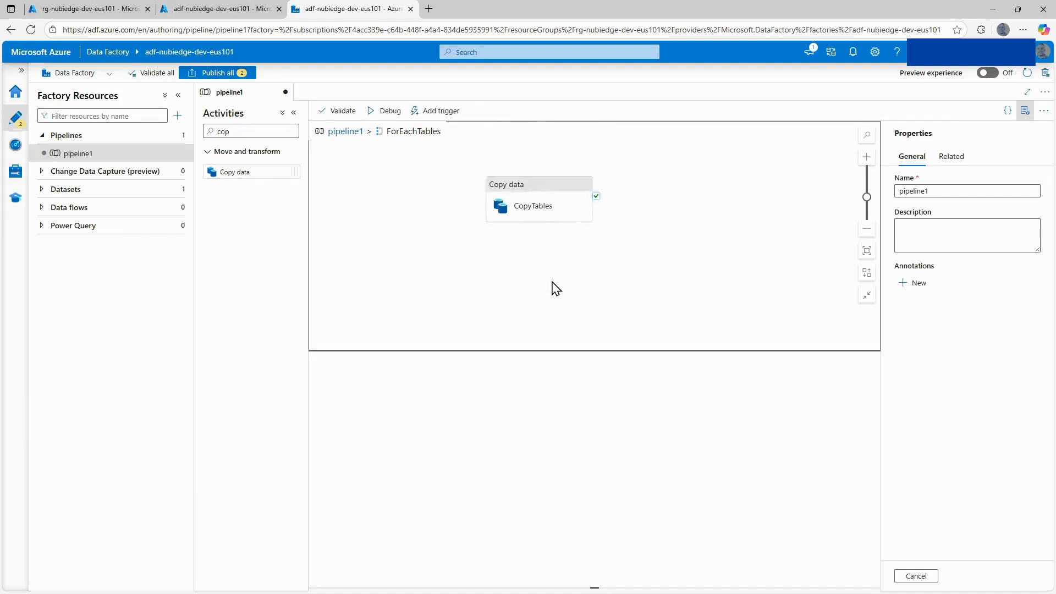
Clear the source Query of CopyTables and put the SELECT * FROM [SalesLT].[Customer] statement into its dynamic content expression instead.
click(556, 190)
drag(539, 454, 443, 437)
key(ctrl+c)
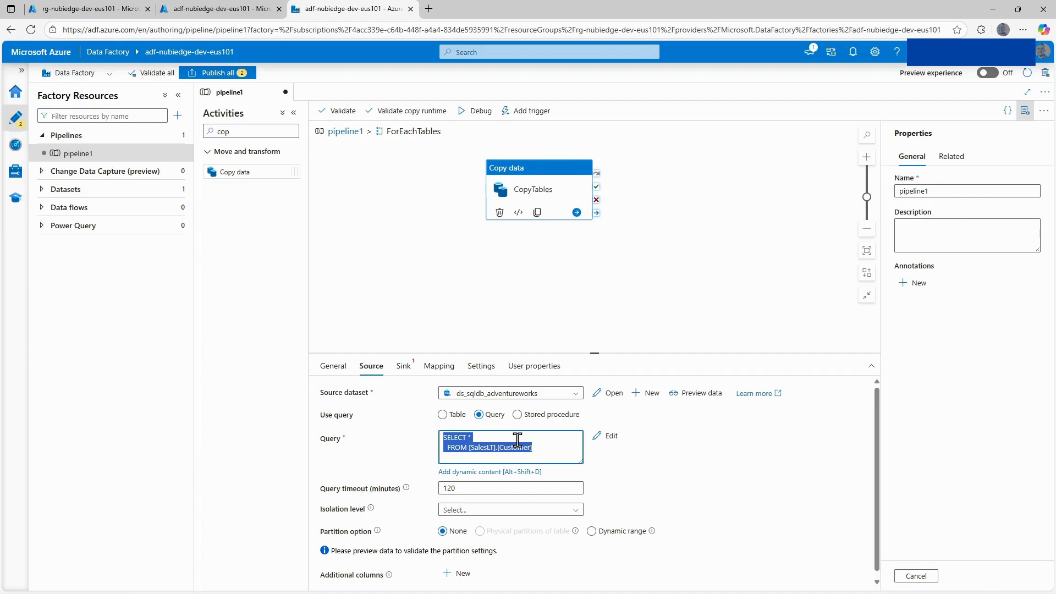
key(Delete)
click(502, 472)
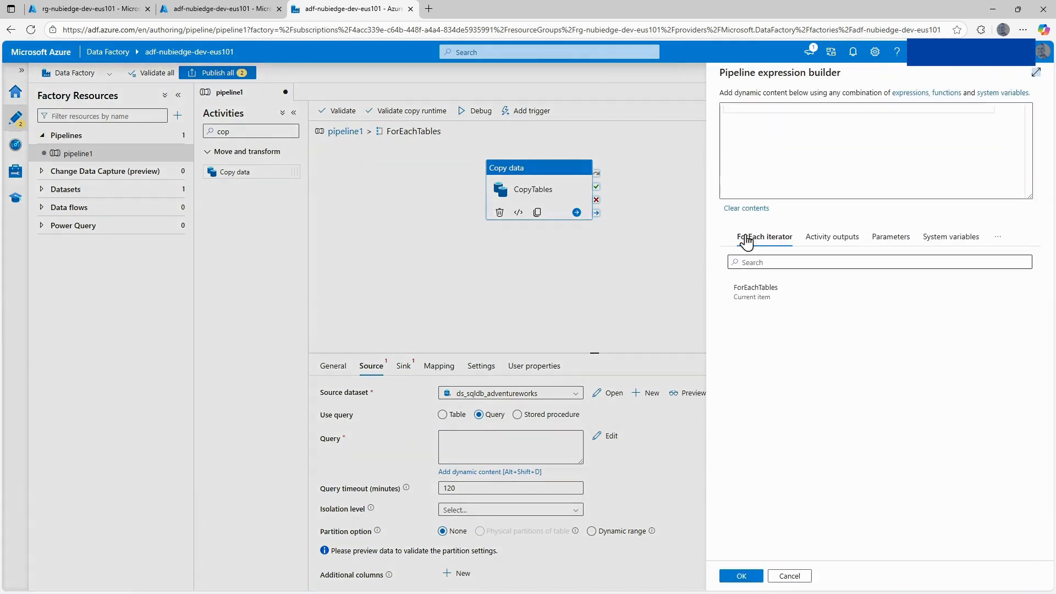
key(ctrl+v)
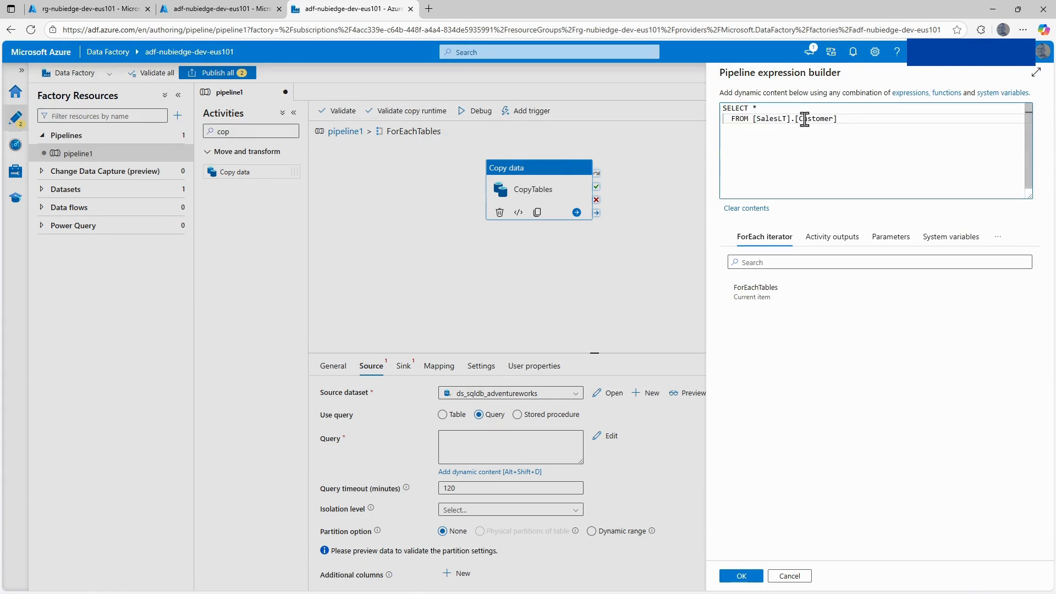
Replace [SalesLT].[Customer] in the expression with @{item().schema_table_name} and accept the dynamic query.
drag(838, 118, 755, 118)
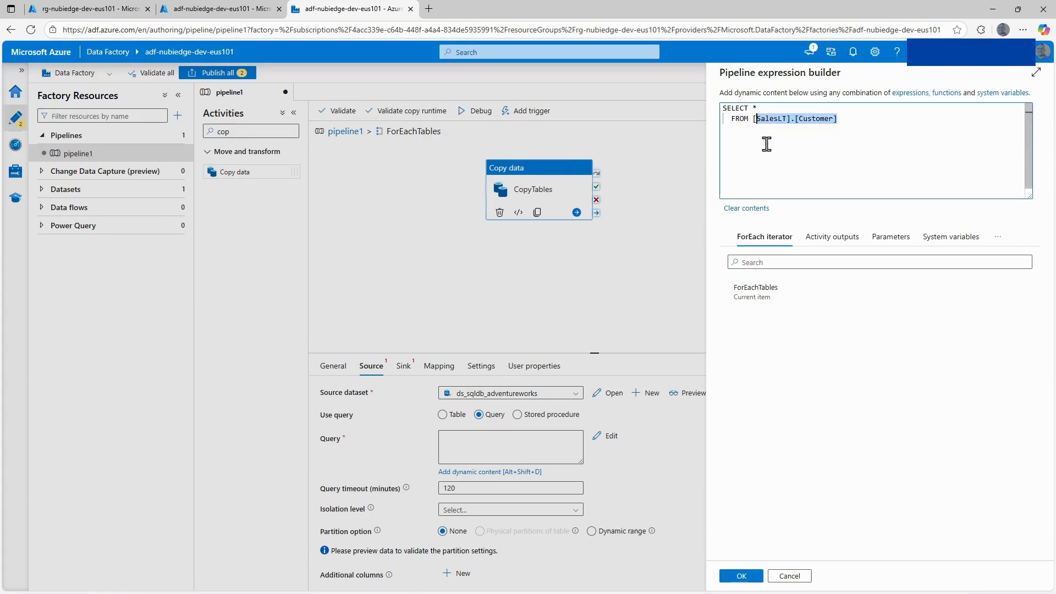
key(BackSpace)
key(BackSpace)
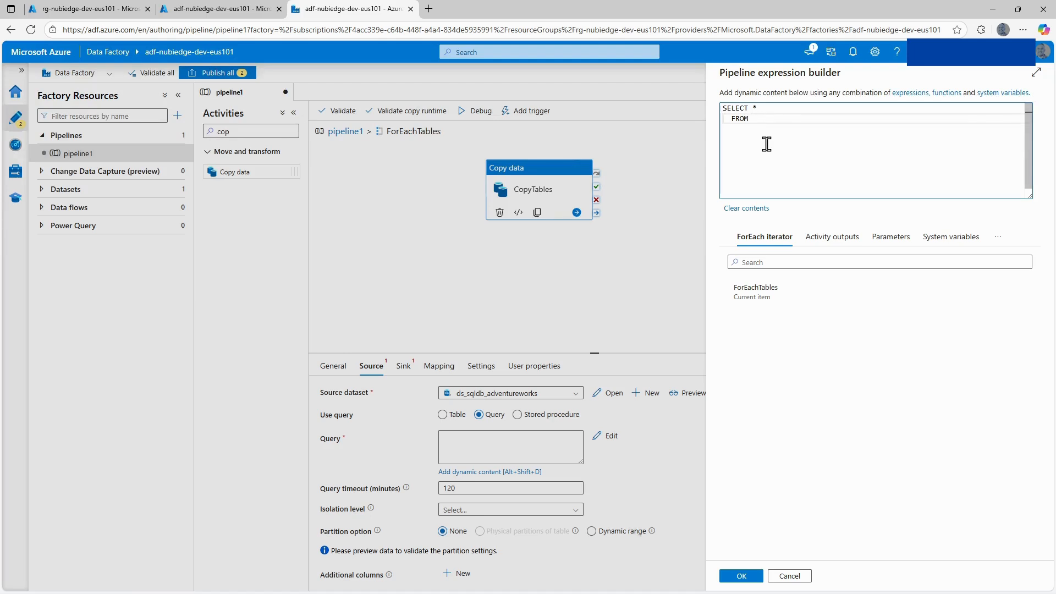
text(@)
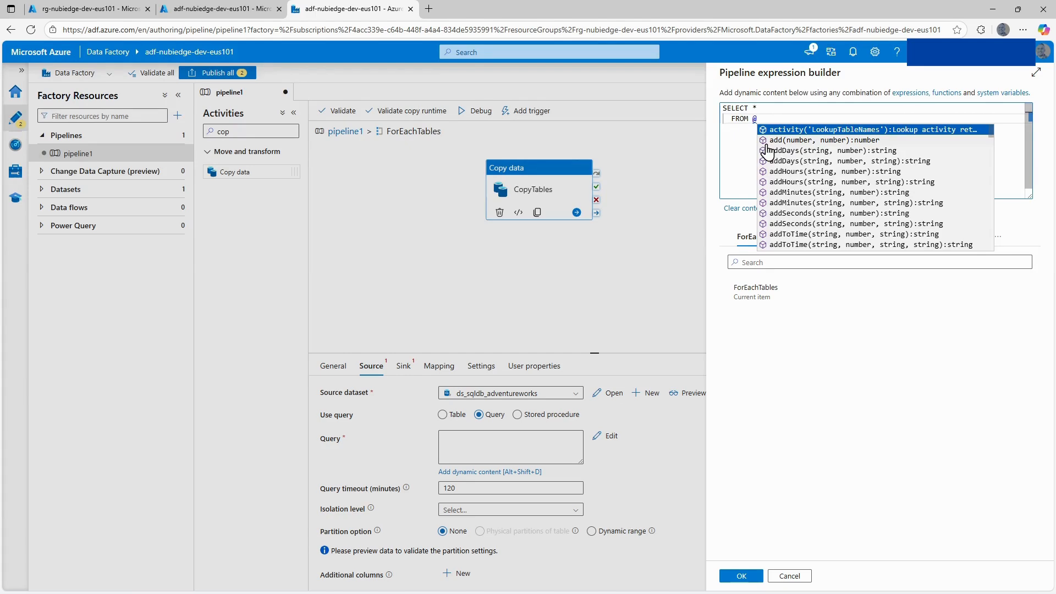
text({)
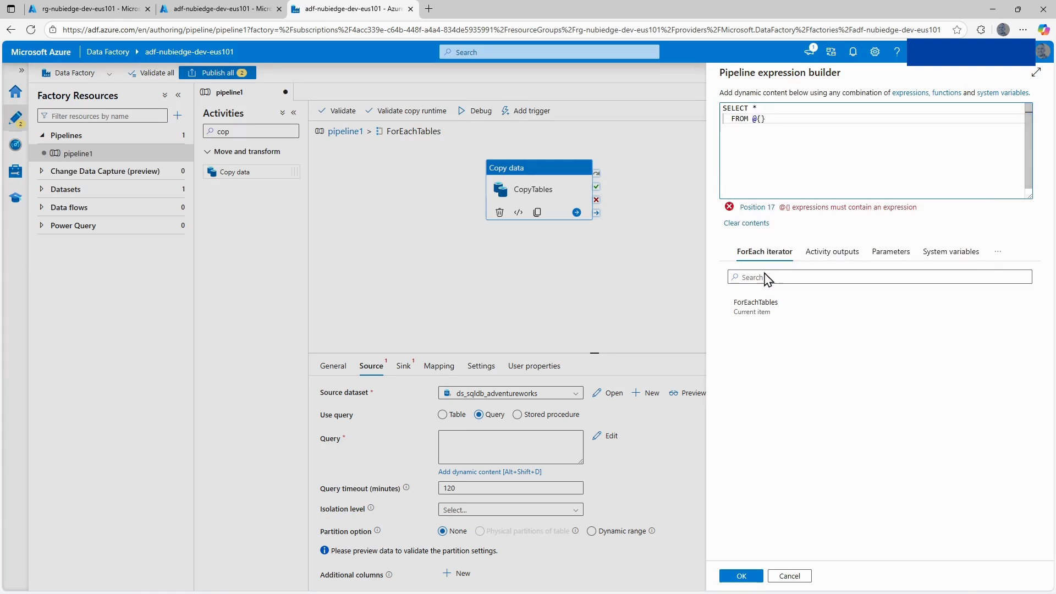
click(753, 312)
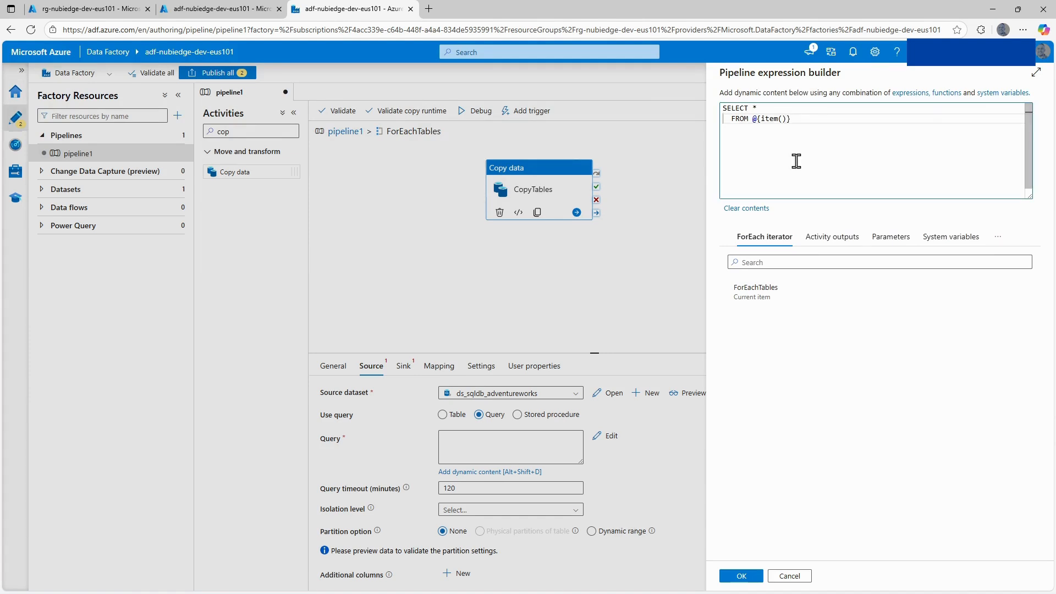
text(.schema_tab...)
click(740, 576)
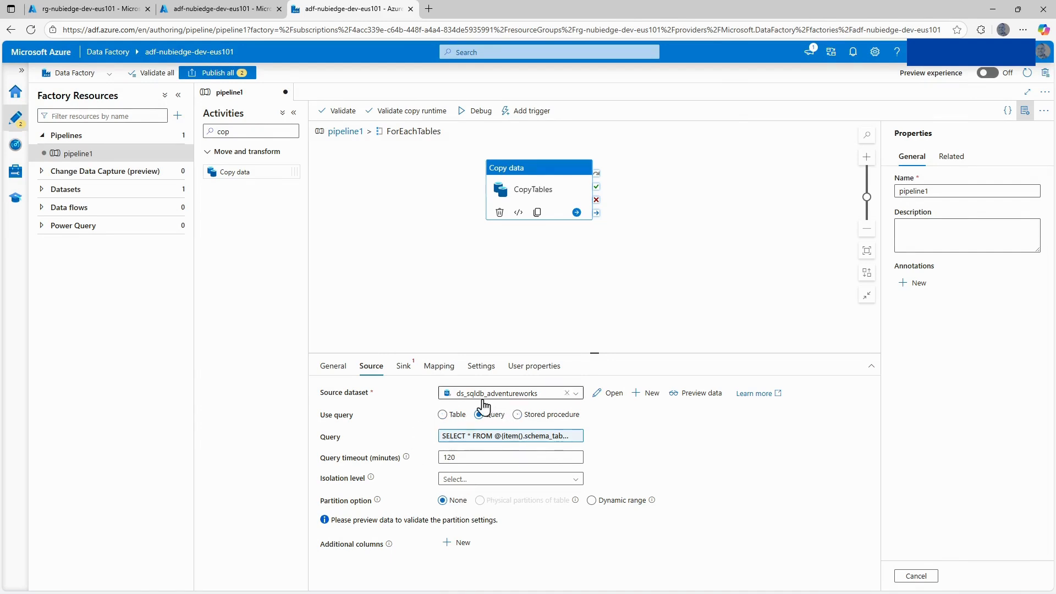
Start a new sink dataset for CopyTables on Azure Data Lake Storage Gen2 in DelimitedText format.
click(412, 368)
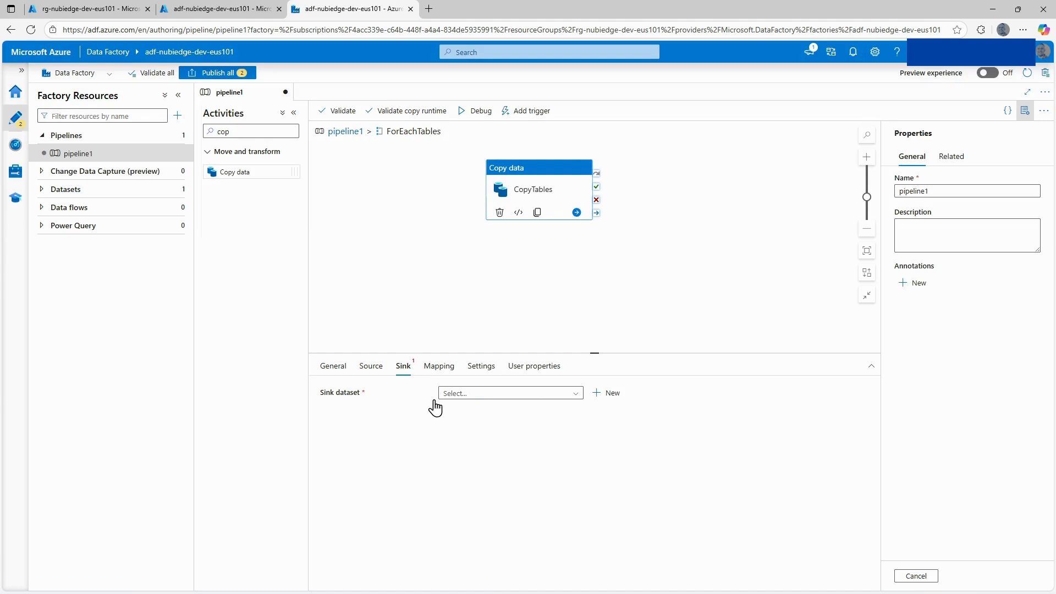
click(575, 396)
click(602, 394)
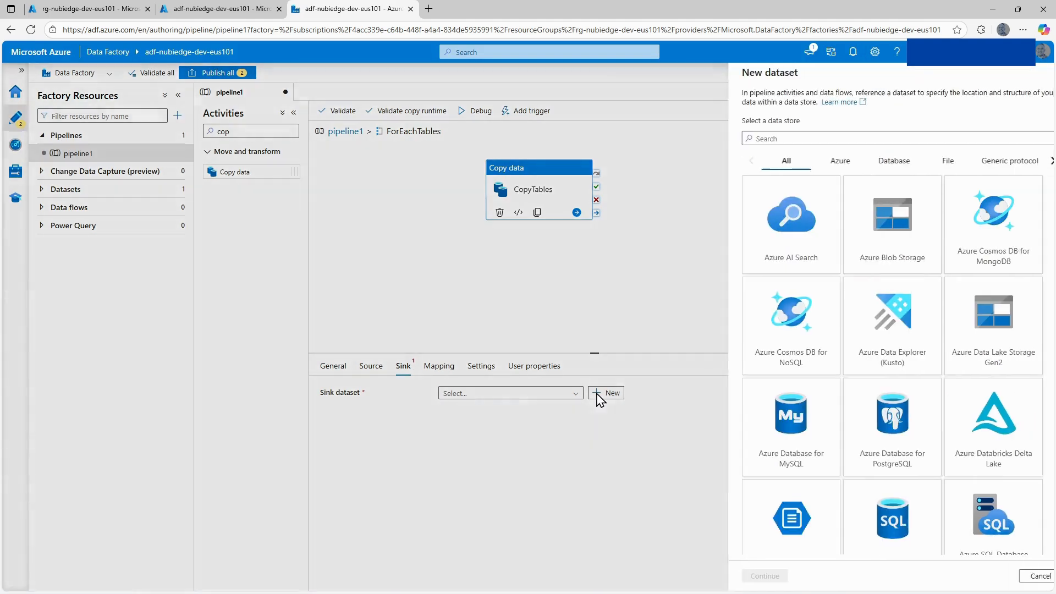
click(969, 338)
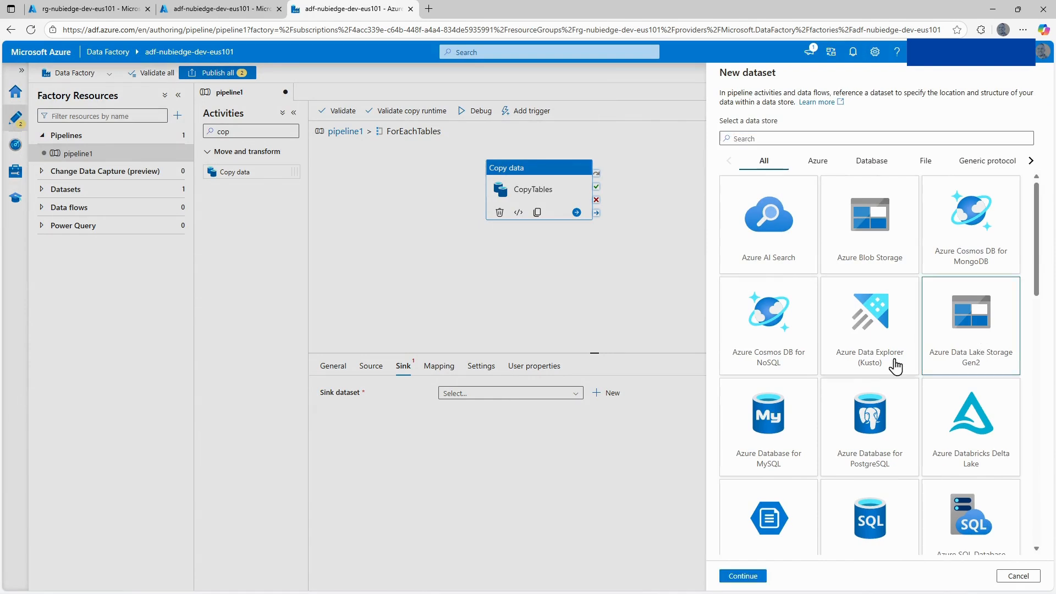
click(746, 576)
click(963, 165)
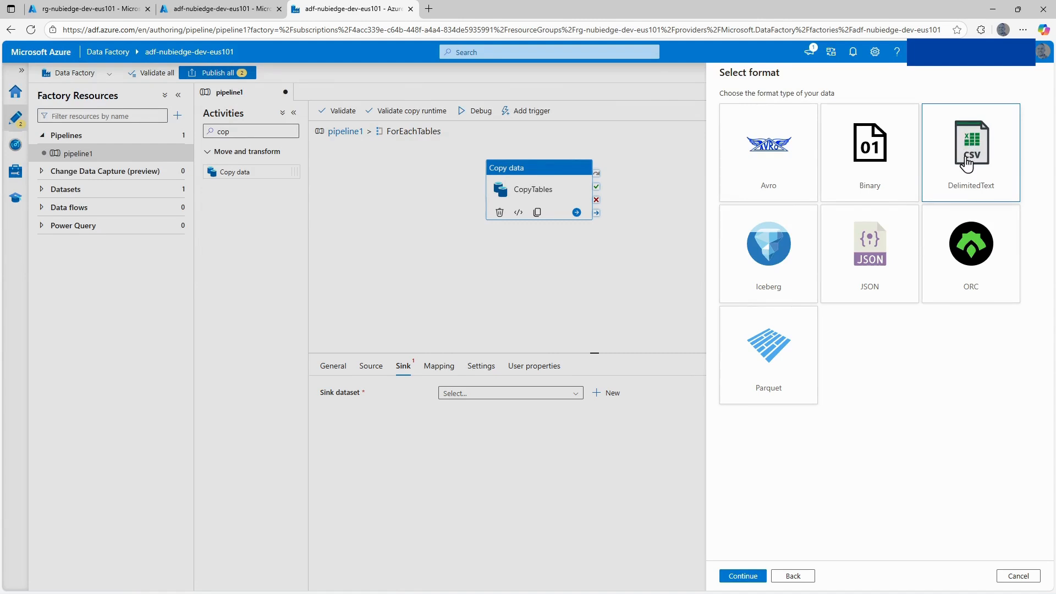
click(738, 576)
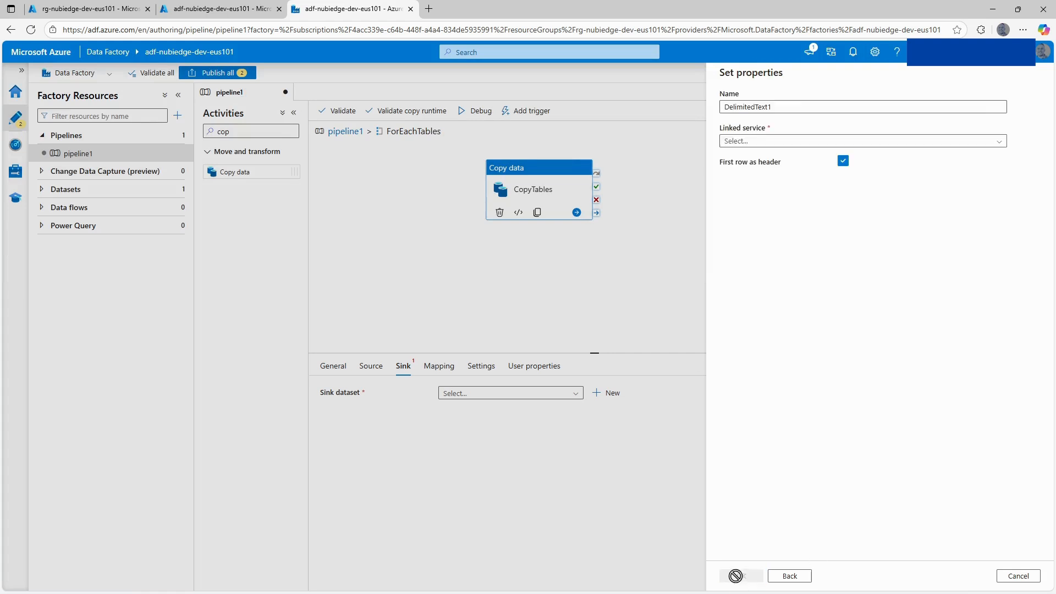
Name the sink dataset ds_adls_nubiedge, link it to ls_adls_nubiedge, and create it with the file path left empty.
drag(787, 105, 715, 112)
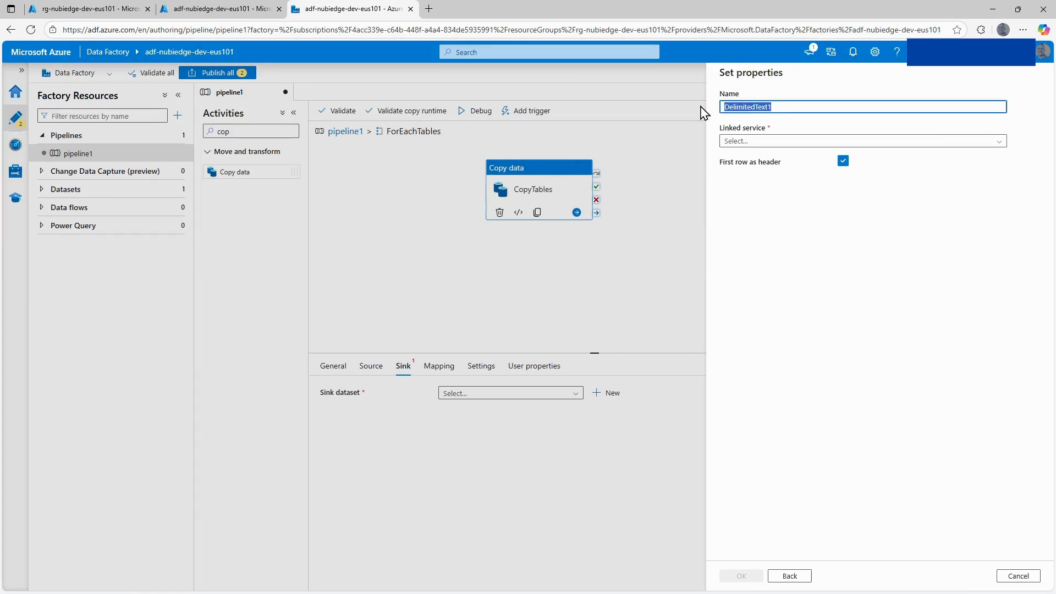
text(ds_ad)
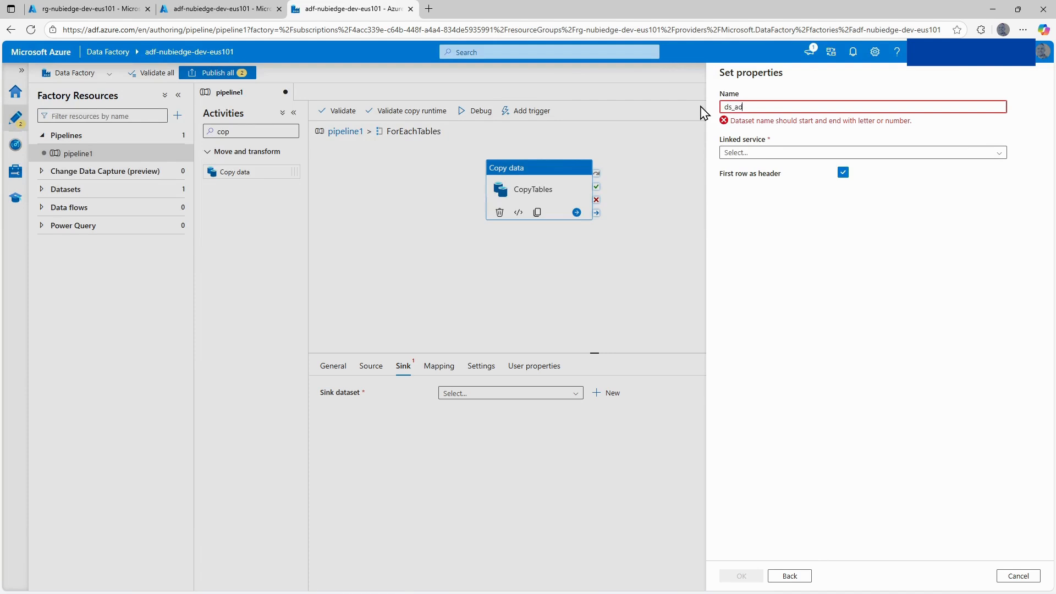
text(ls_nubiedge)
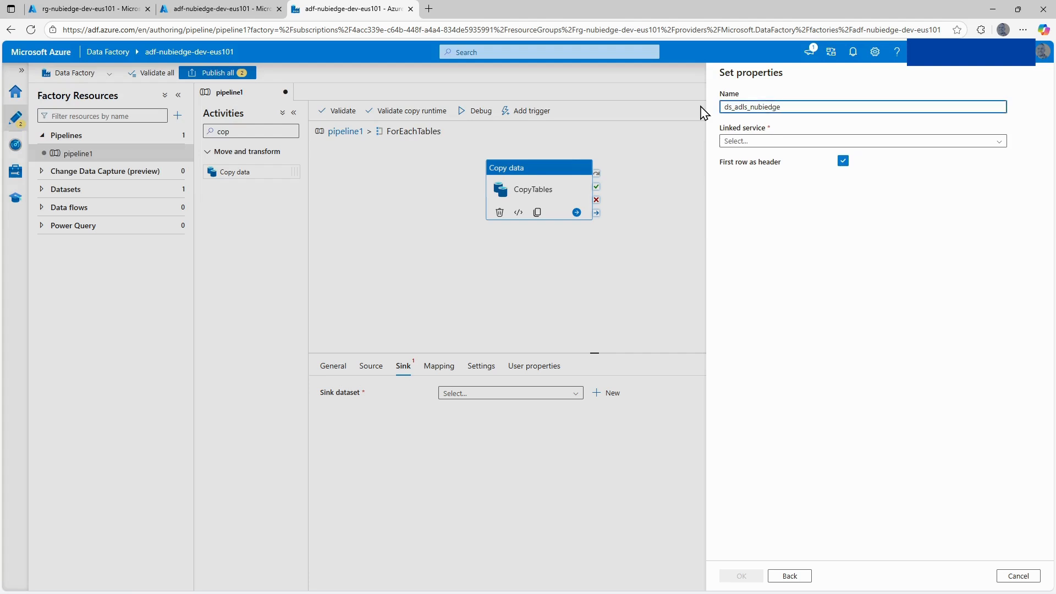
click(778, 141)
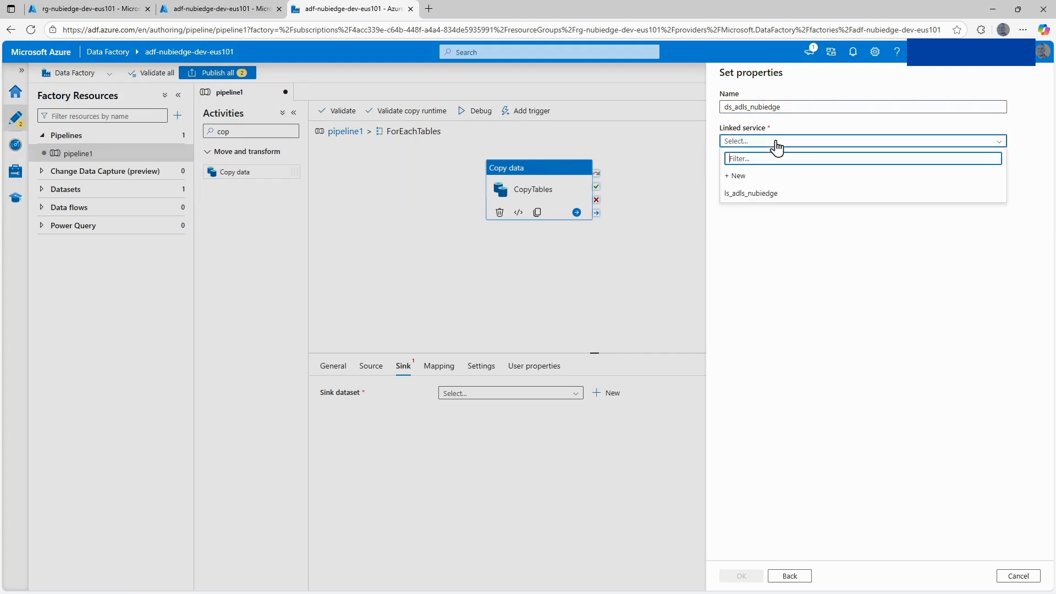
click(762, 196)
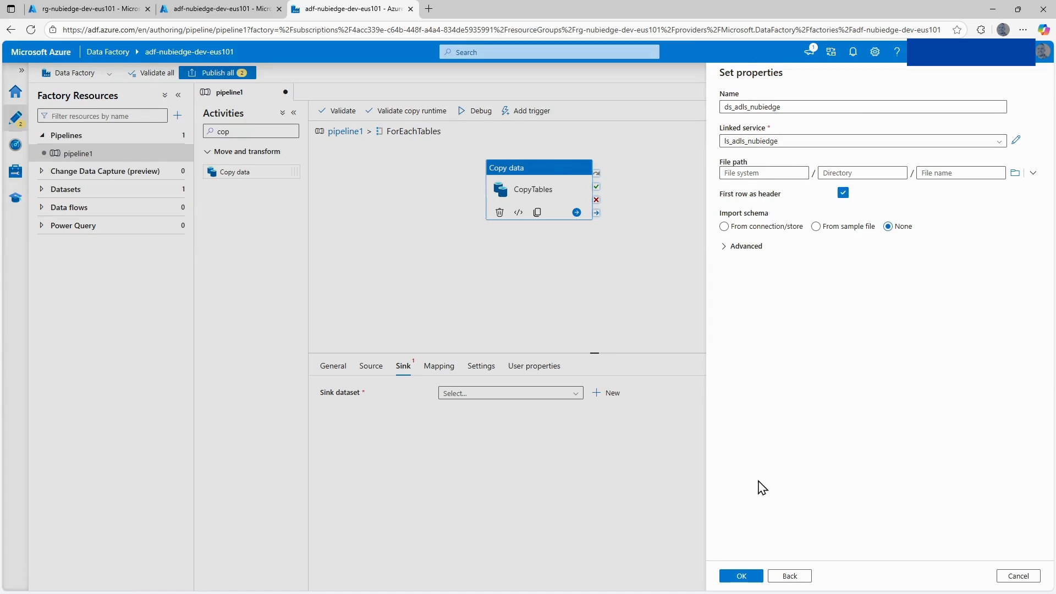
click(748, 575)
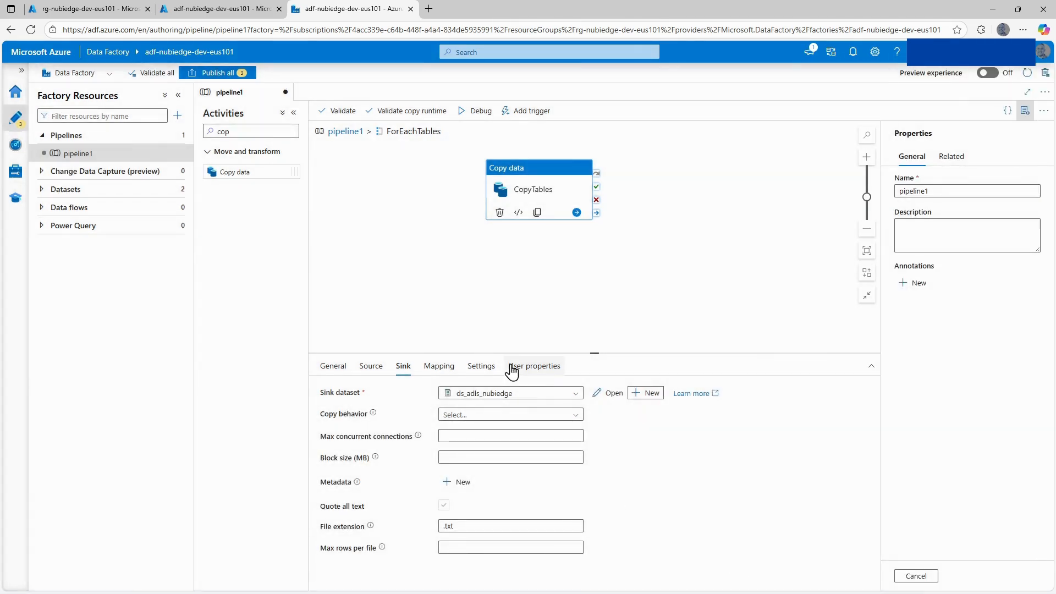
Open the ds_adls_nubiedge sink dataset for editing and set the file system part of its file path to bronze.
click(610, 394)
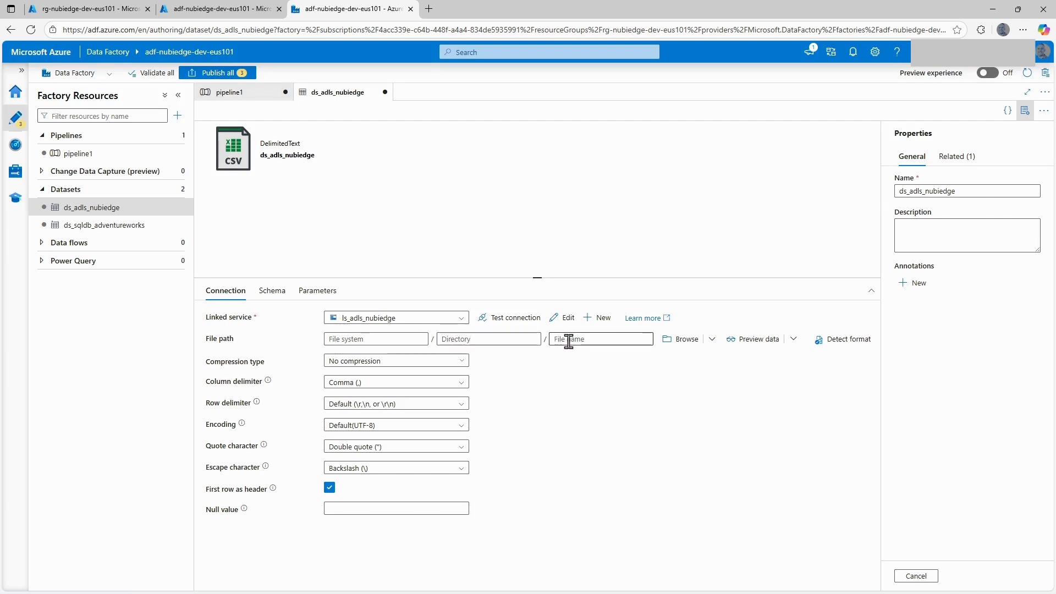
click(360, 339)
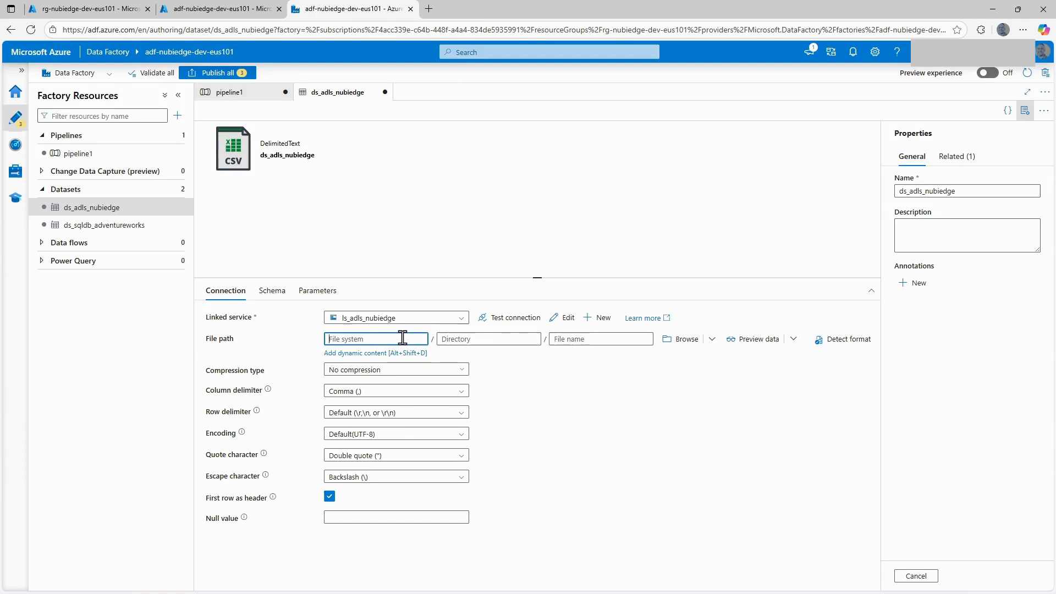
text(brp)
text(bronze)
click(478, 338)
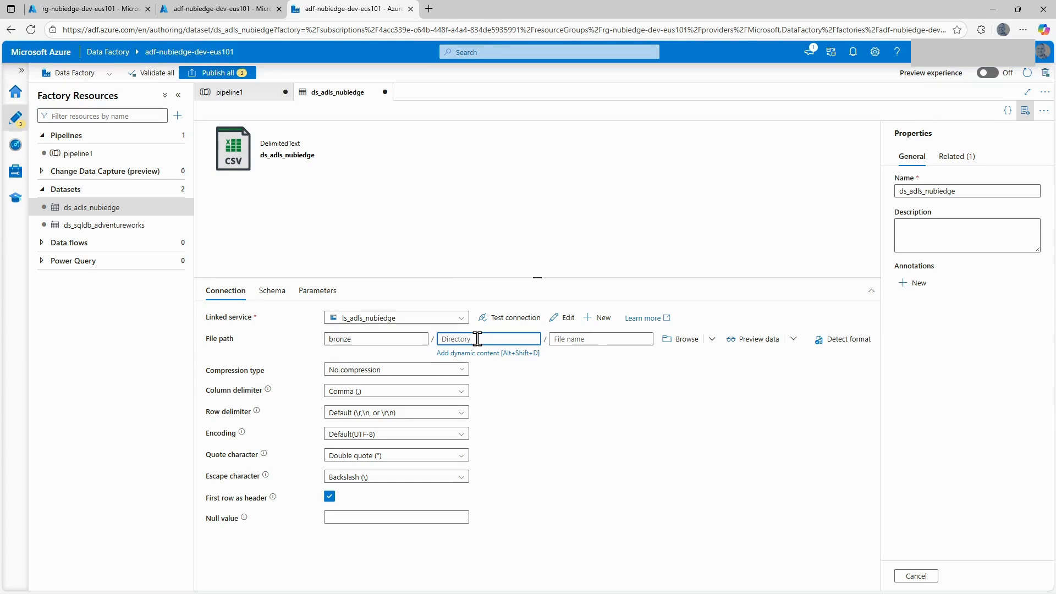
Add two String parameters to the dataset, named directory_name and file_name, without default values.
click(315, 291)
click(223, 320)
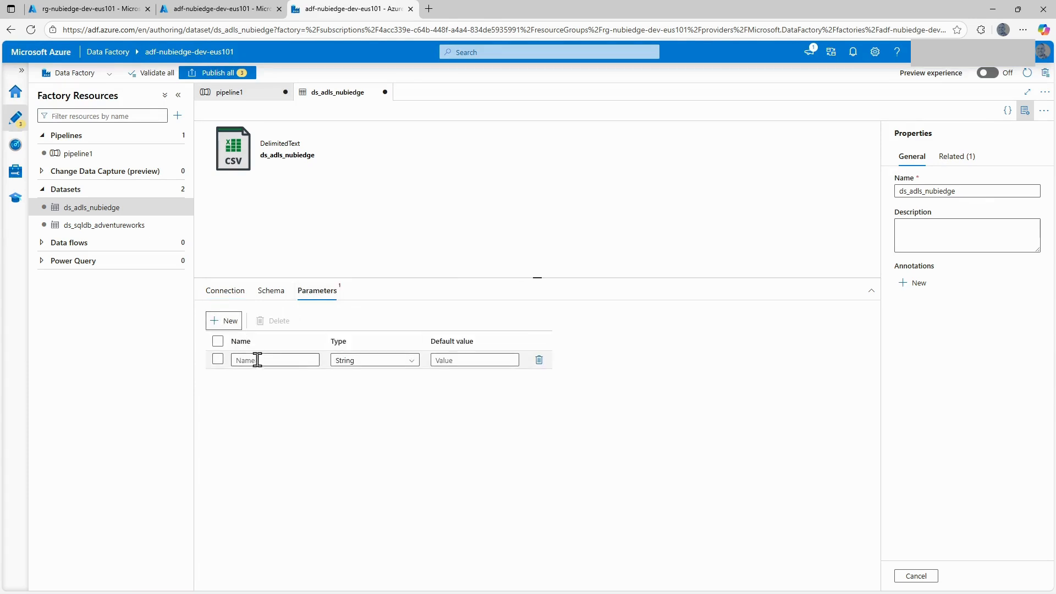
click(257, 359)
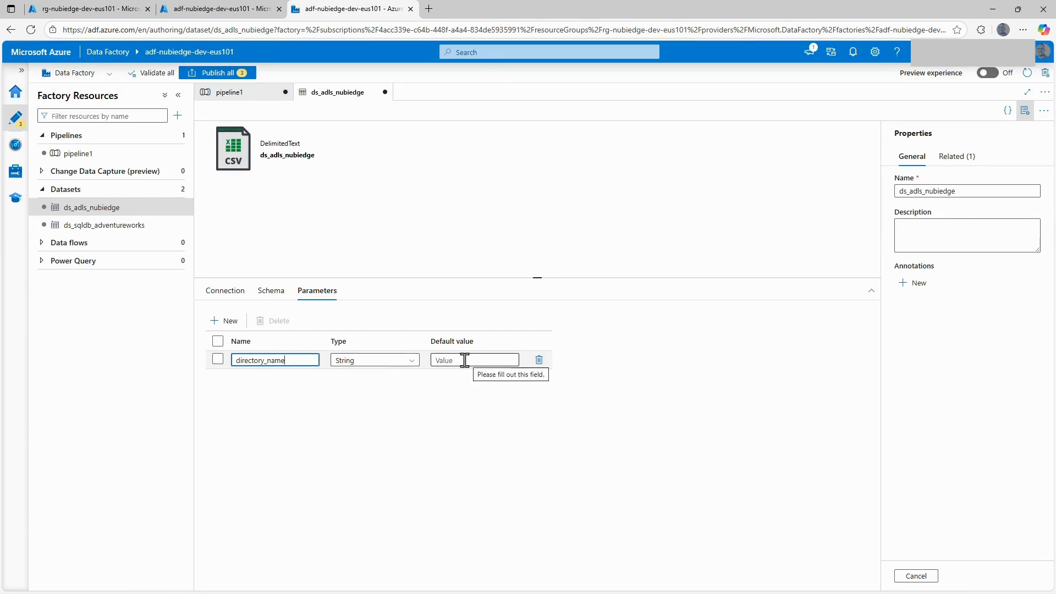
click(223, 324)
click(257, 378)
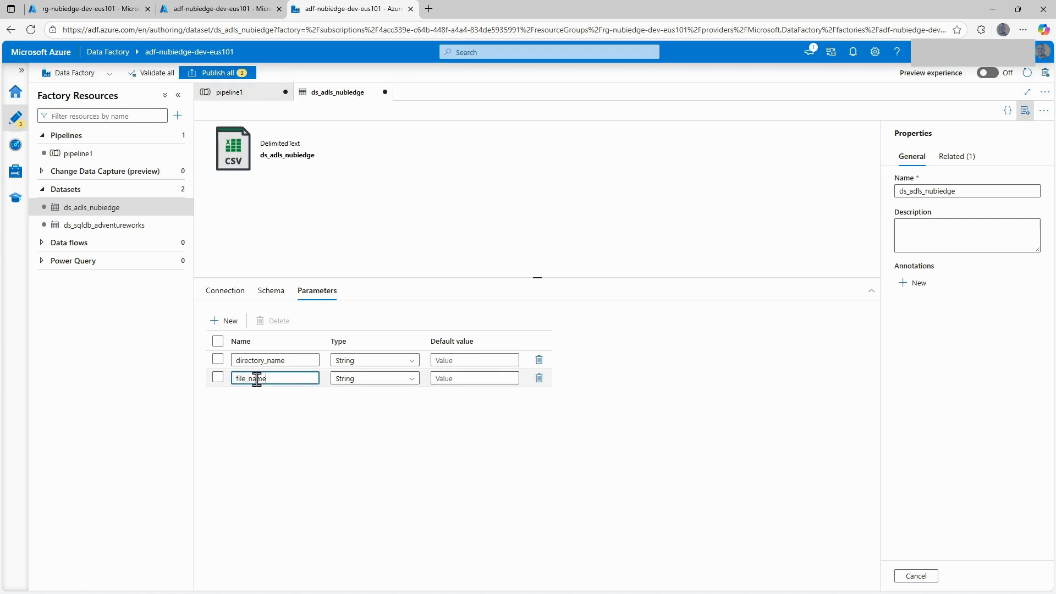
click(236, 294)
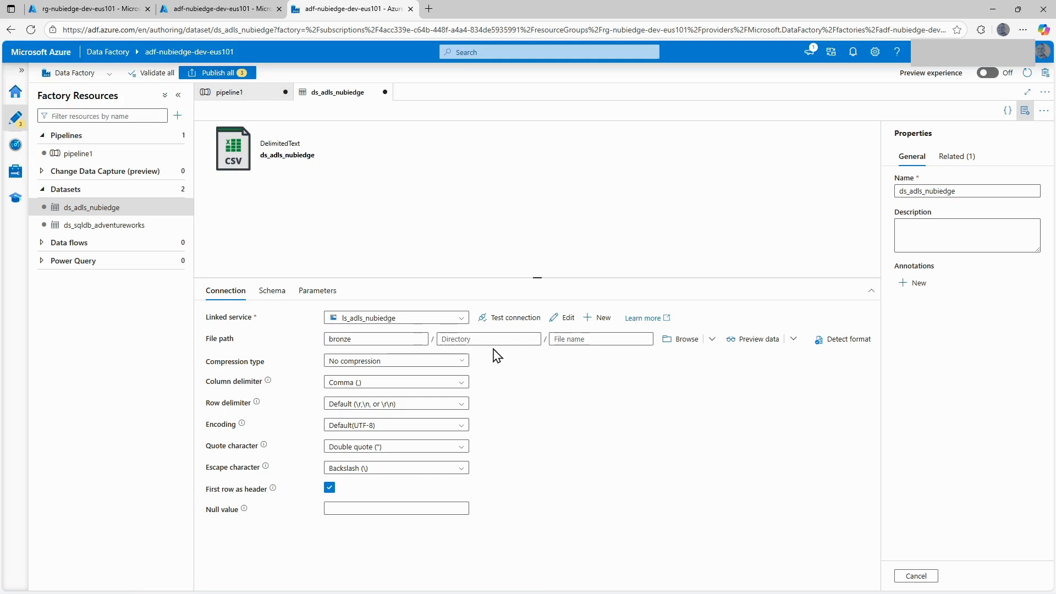
click(471, 339)
click(471, 353)
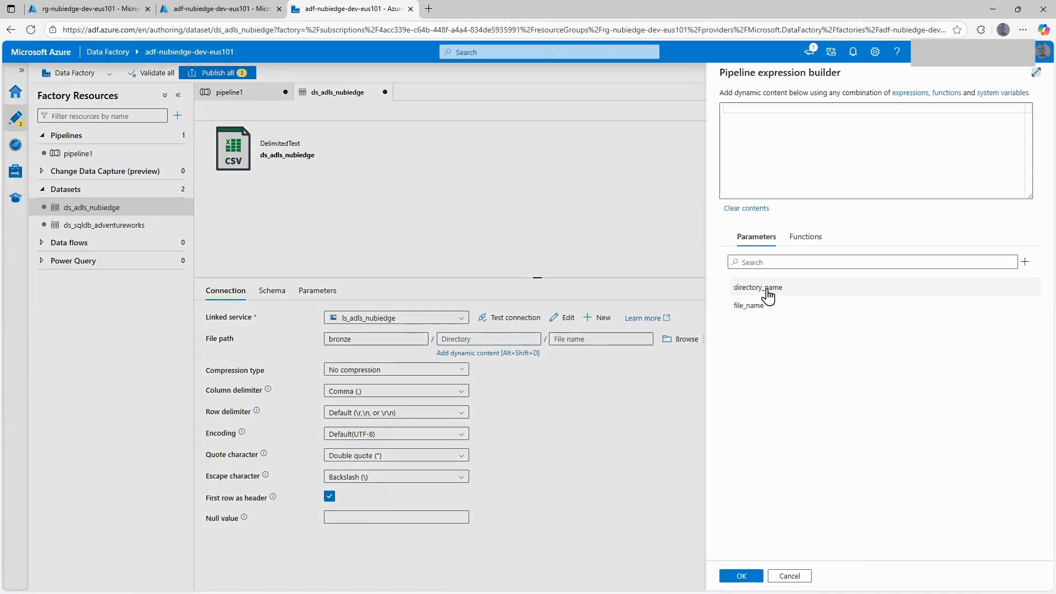
click(767, 292)
click(741, 576)
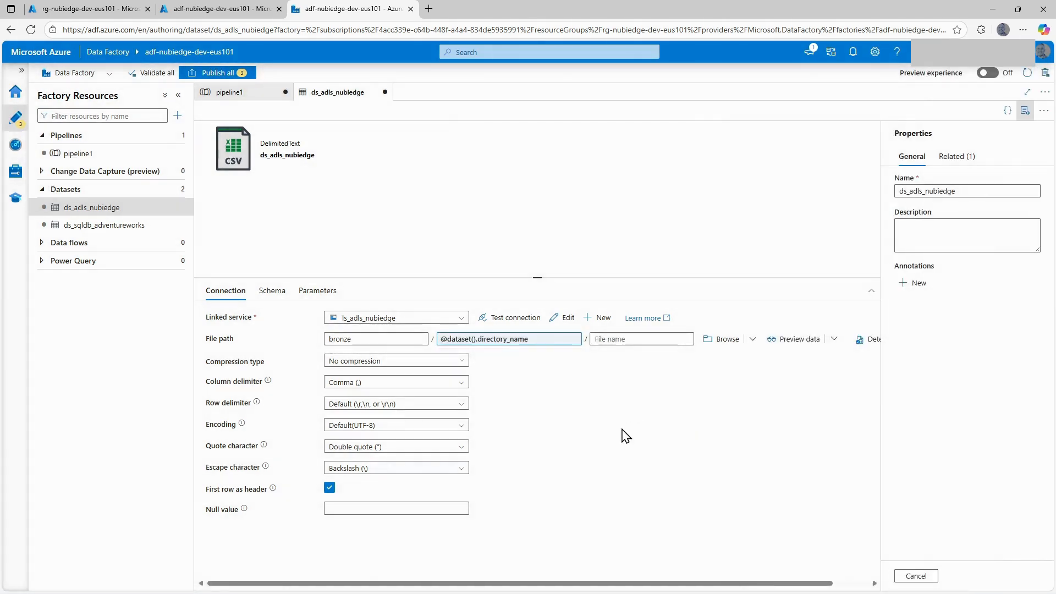
click(611, 338)
click(616, 353)
click(748, 305)
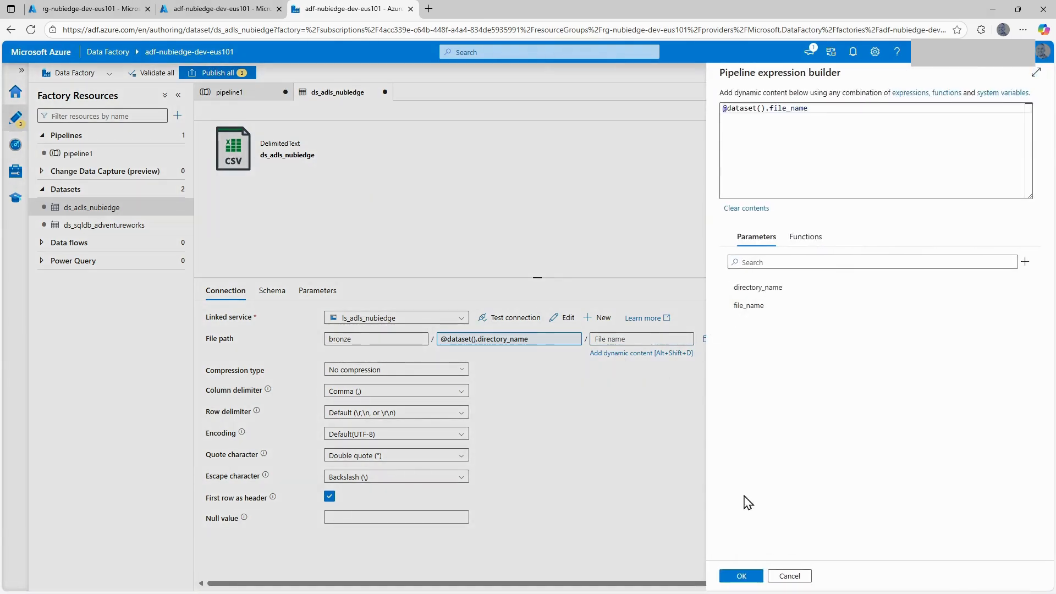
click(741, 576)
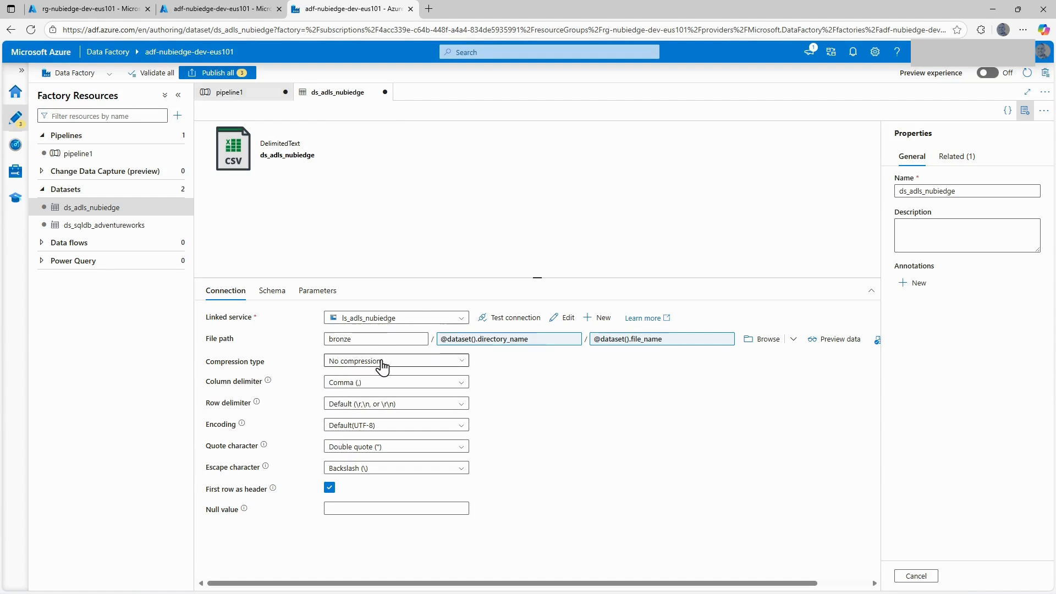
click(435, 367)
click(434, 366)
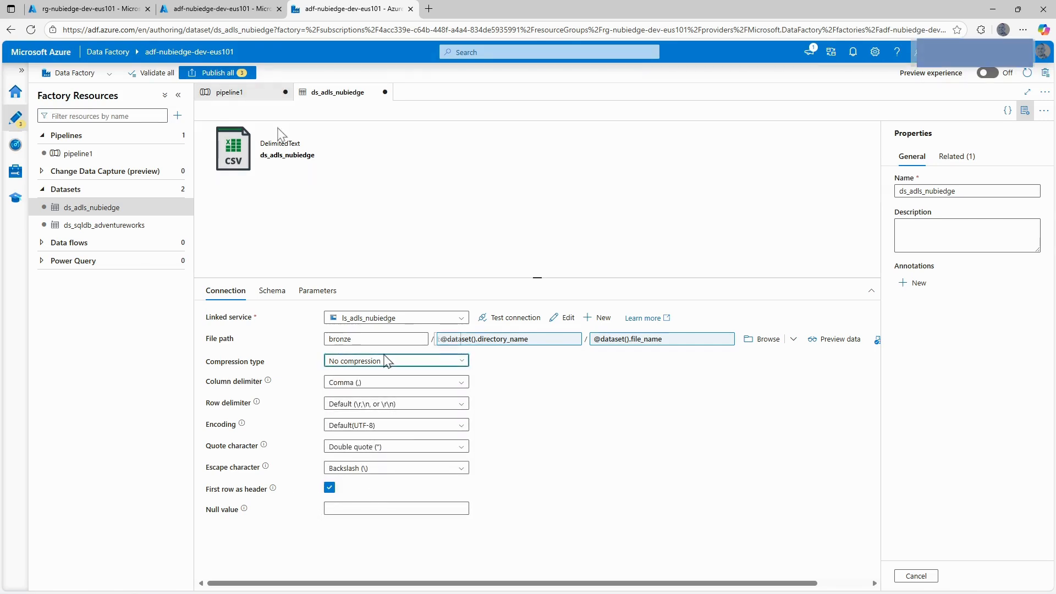
Return to pipeline1 and open the dynamic content expression for the directory_name property of the CopyTables sink.
click(254, 95)
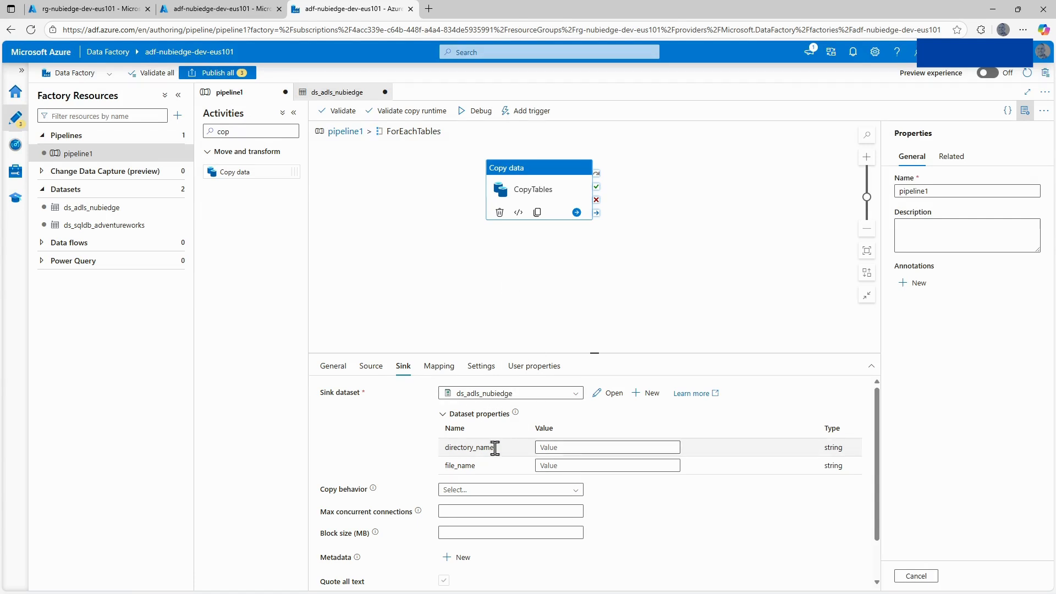
click(565, 448)
click(564, 460)
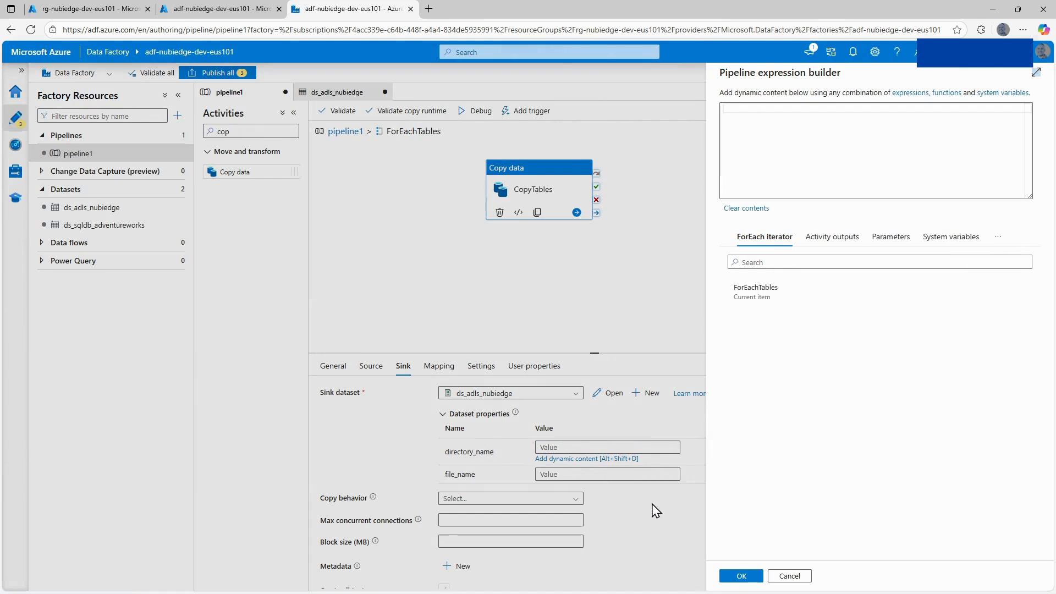
Review the directory and file name parts of the target path pattern noted in Notepad, then return to the expression builder.
mouse_move(609, 590)
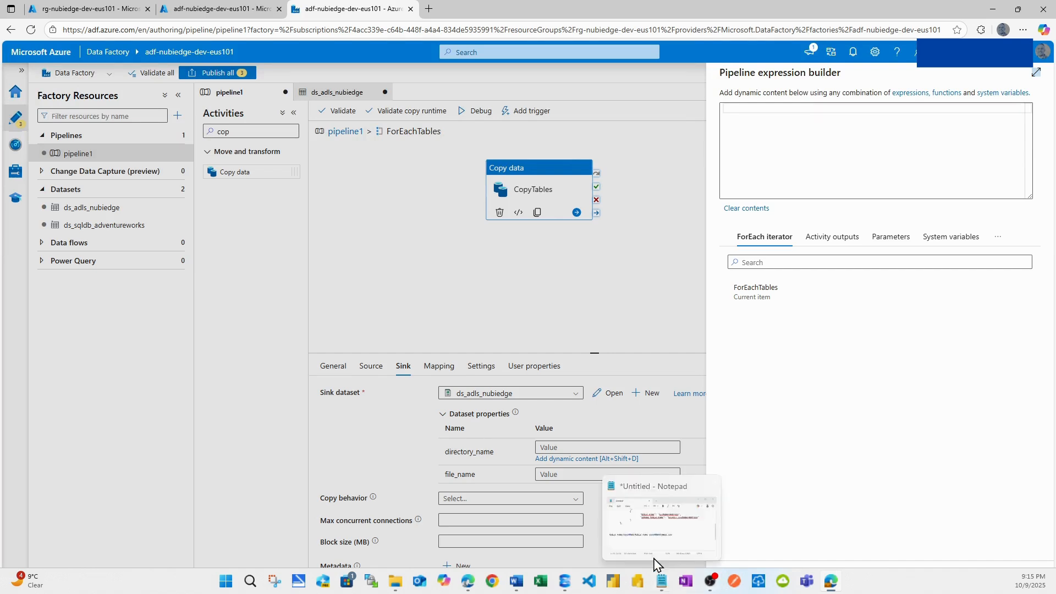
click(662, 584)
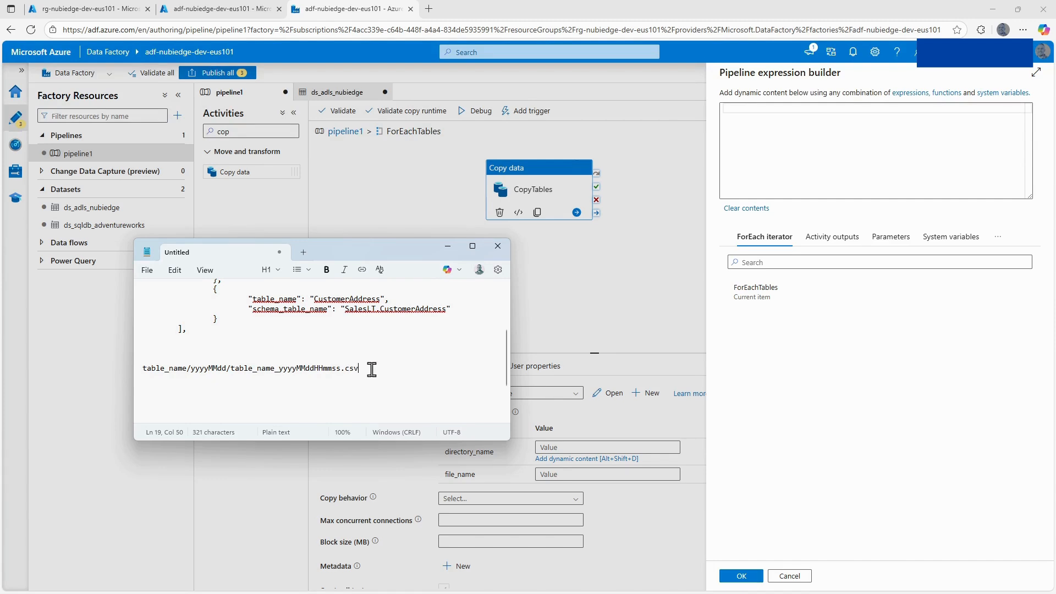
drag(366, 369, 137, 372)
click(183, 385)
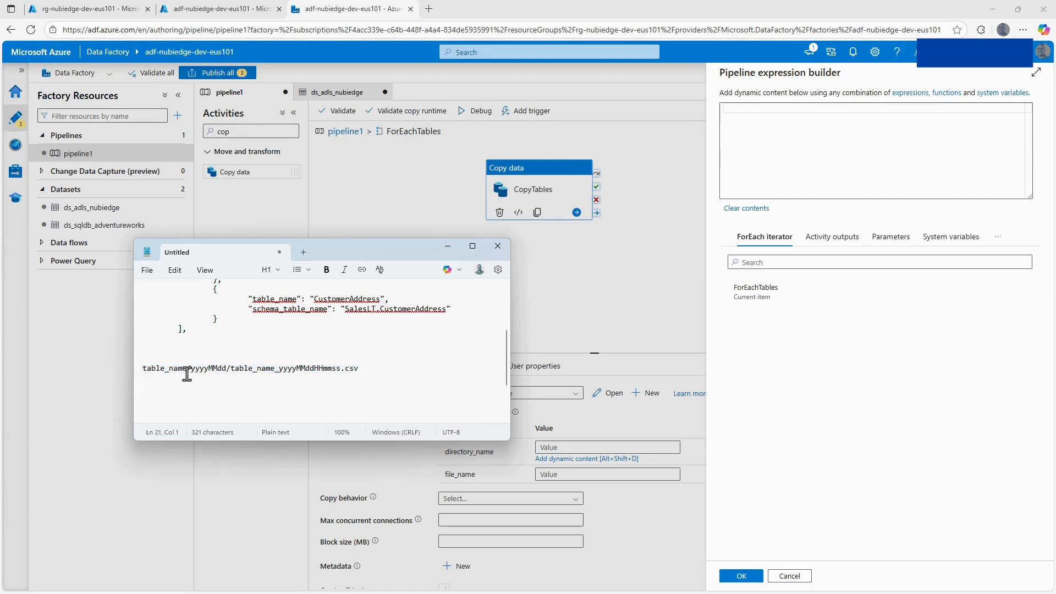
click(143, 367)
drag(145, 367, 229, 368)
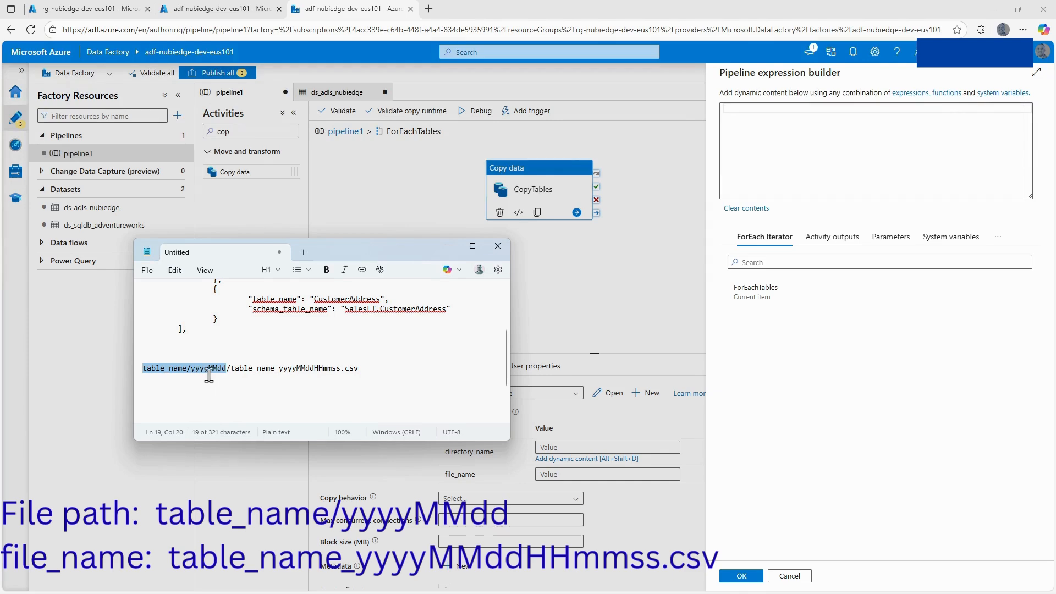
drag(231, 368, 359, 368)
click(322, 385)
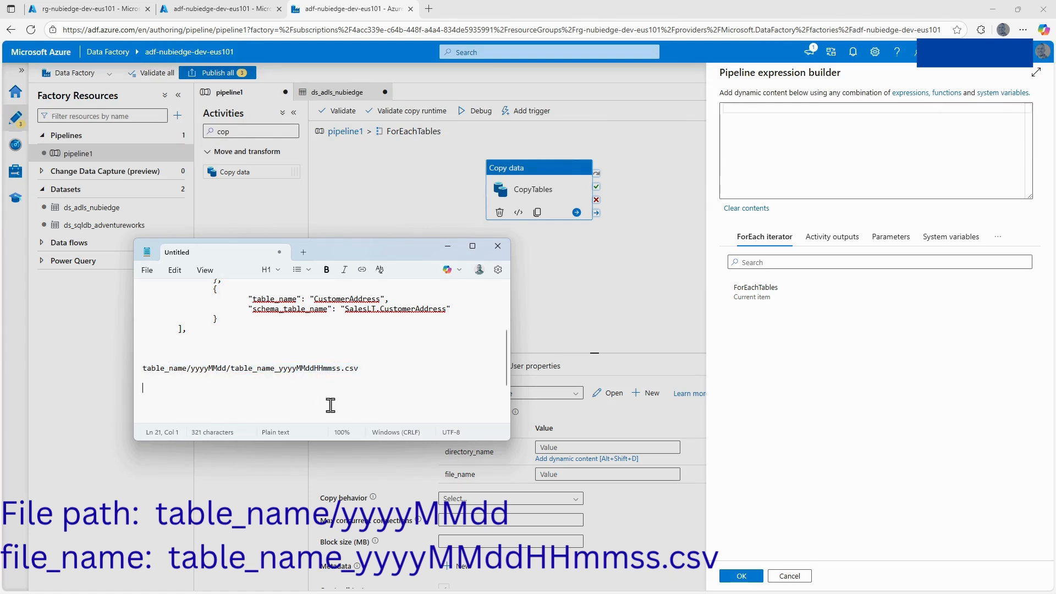
click(522, 317)
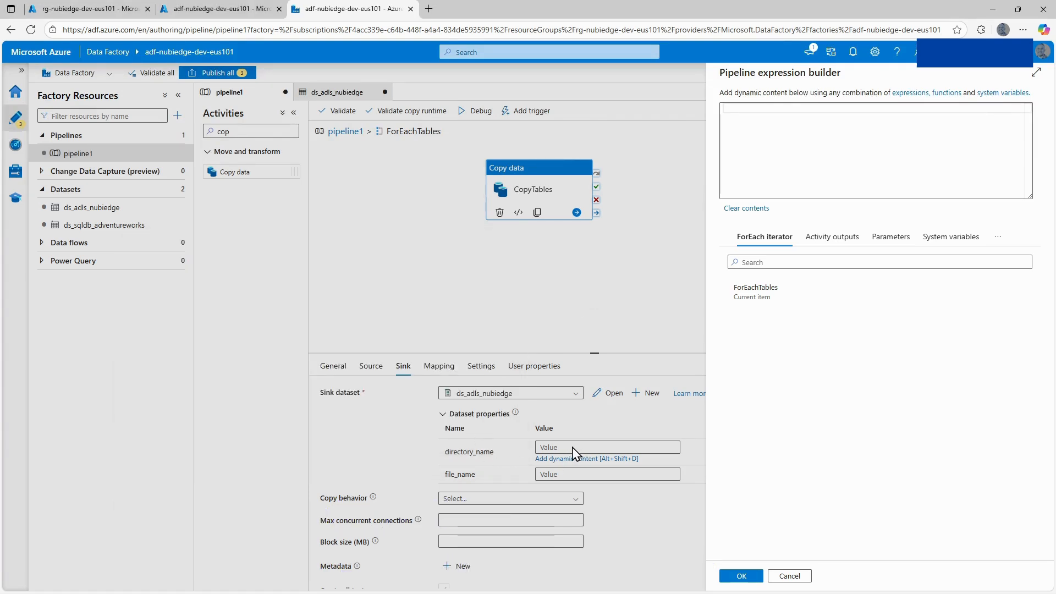
Enter @{item().table_name}/ as the start of the directory_name expression and bring up the available expression functions.
click(756, 112)
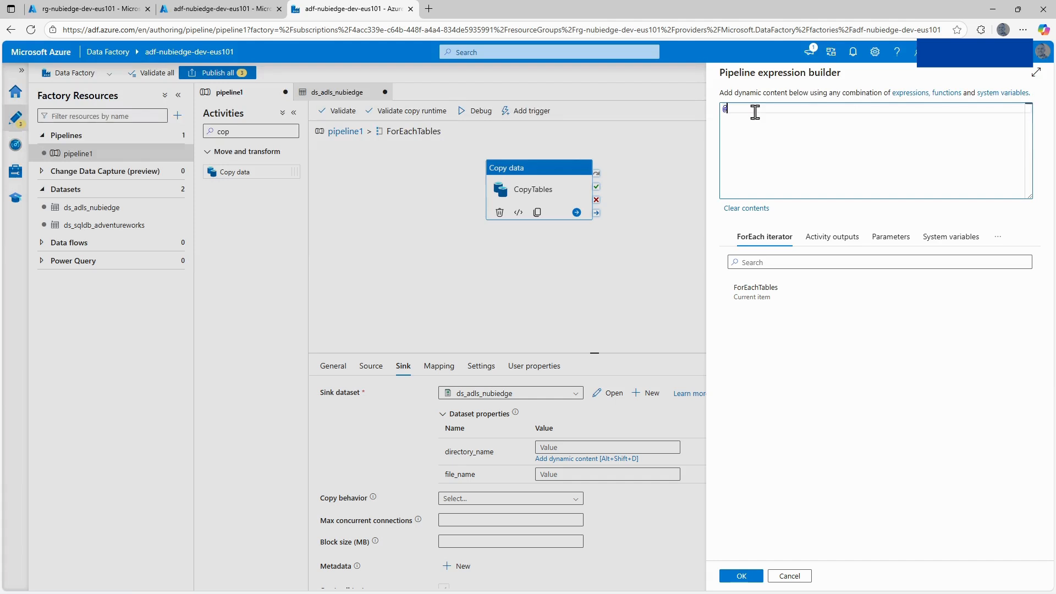
text(@{)
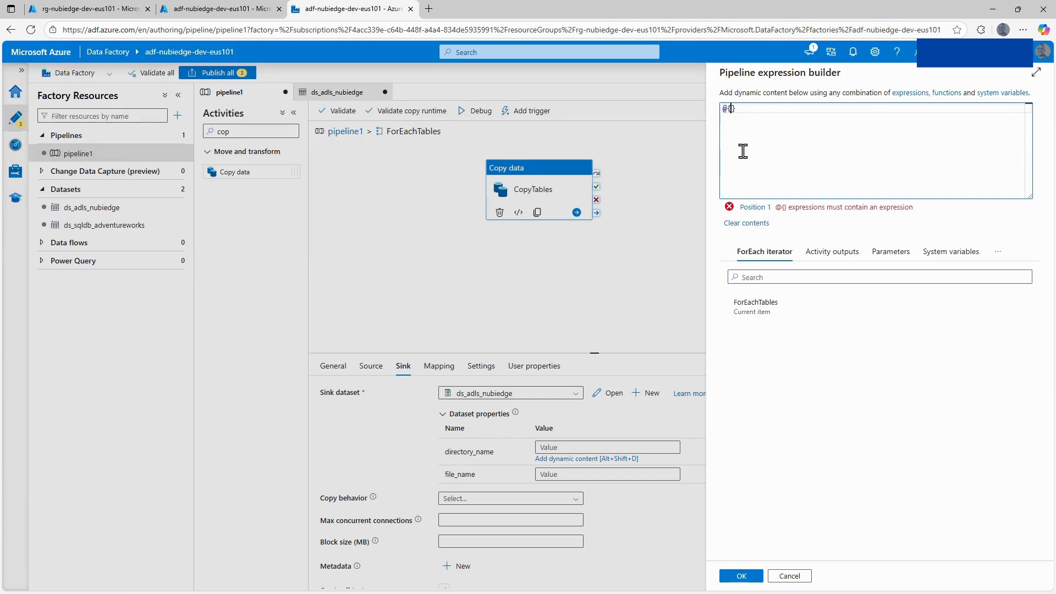
click(755, 311)
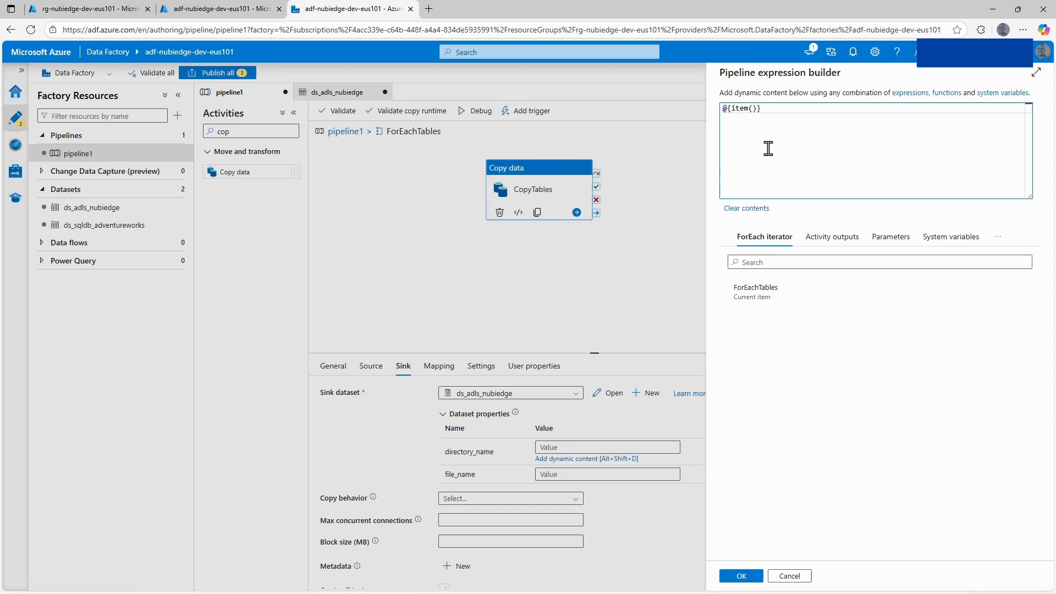
text(.table_name)
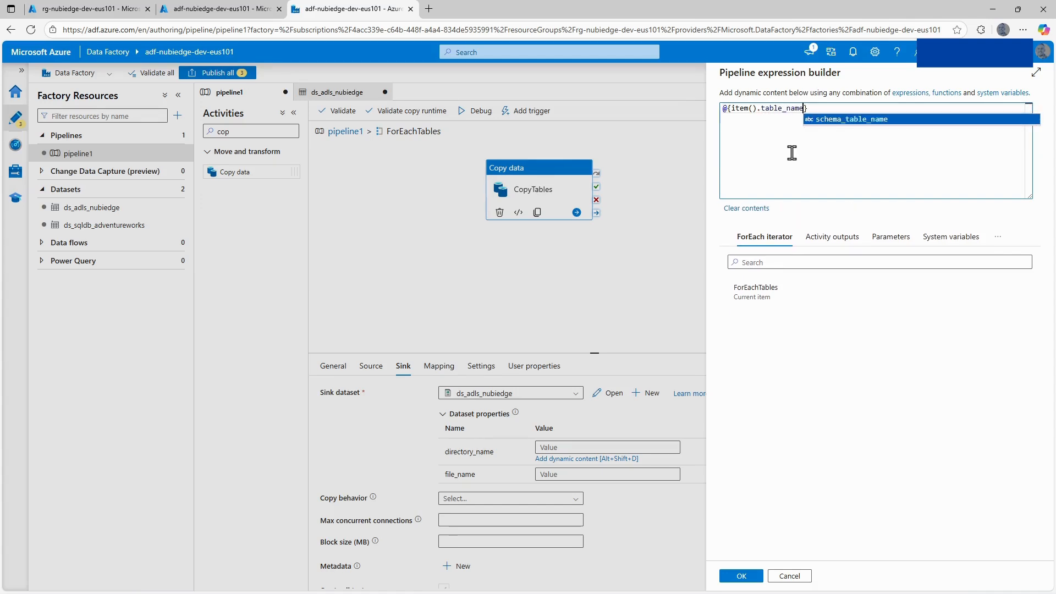
click(793, 153)
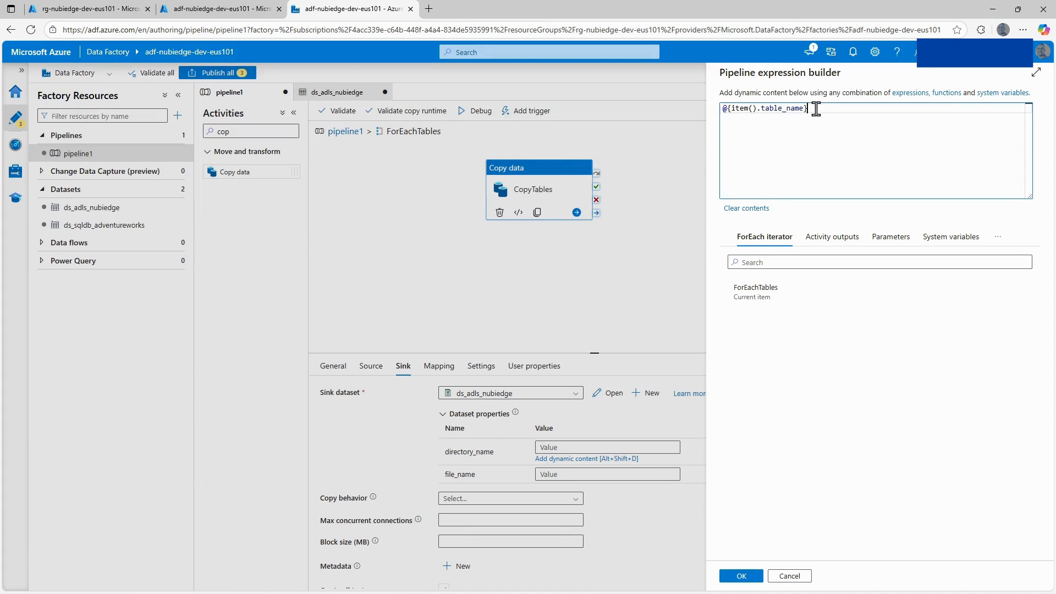
text(/)
click(998, 238)
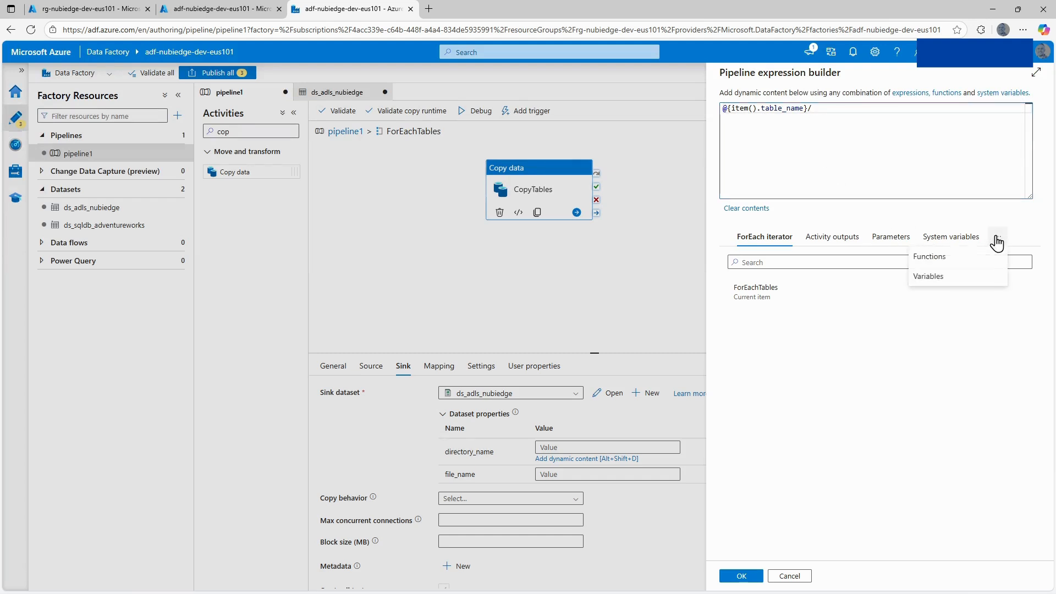
click(937, 267)
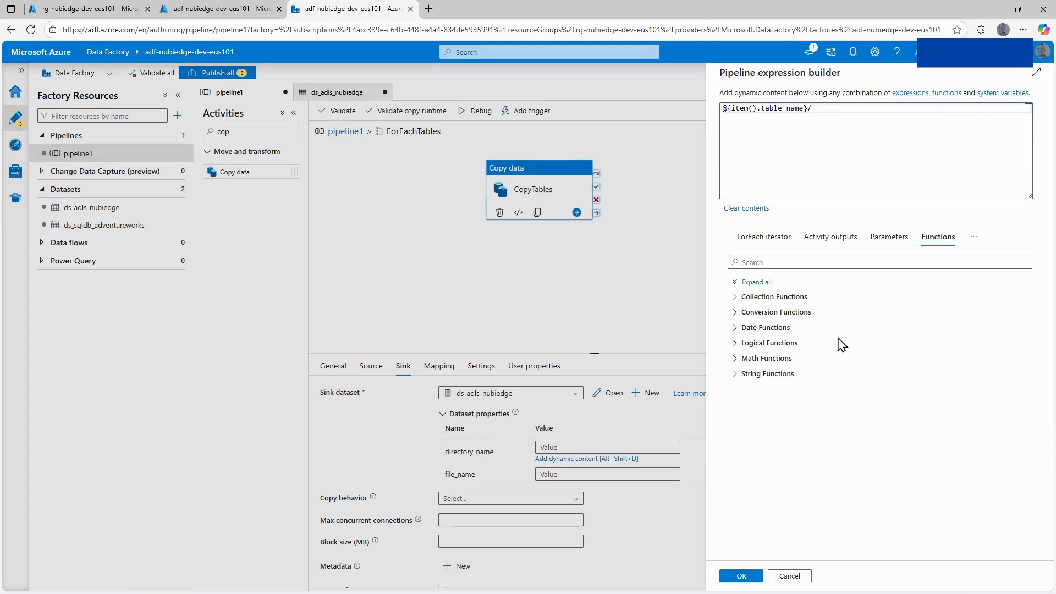
click(737, 313)
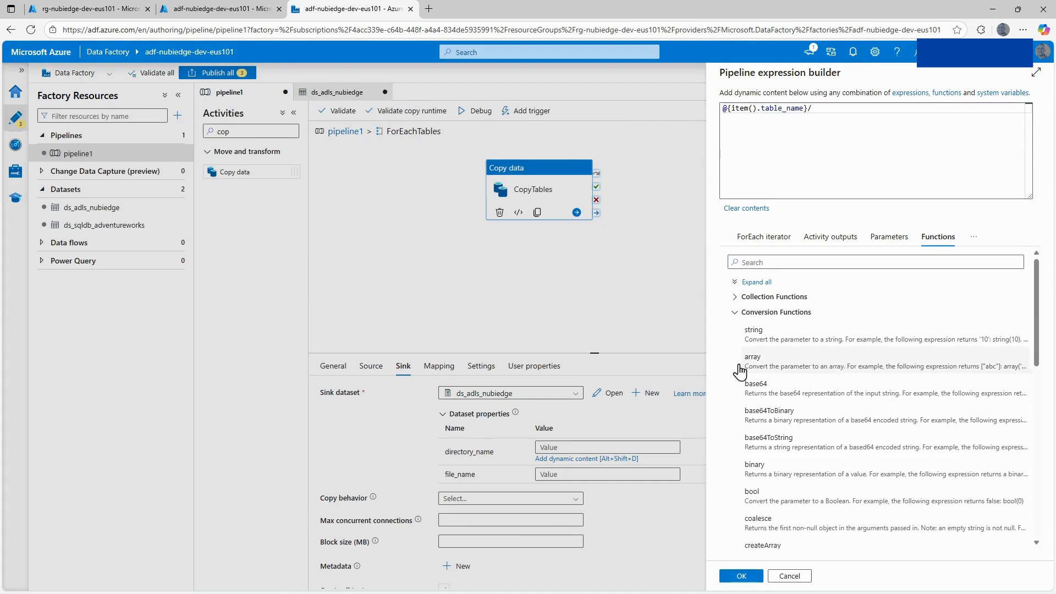
scroll(778, 431, down, 5)
scroll(778, 431, up, 2)
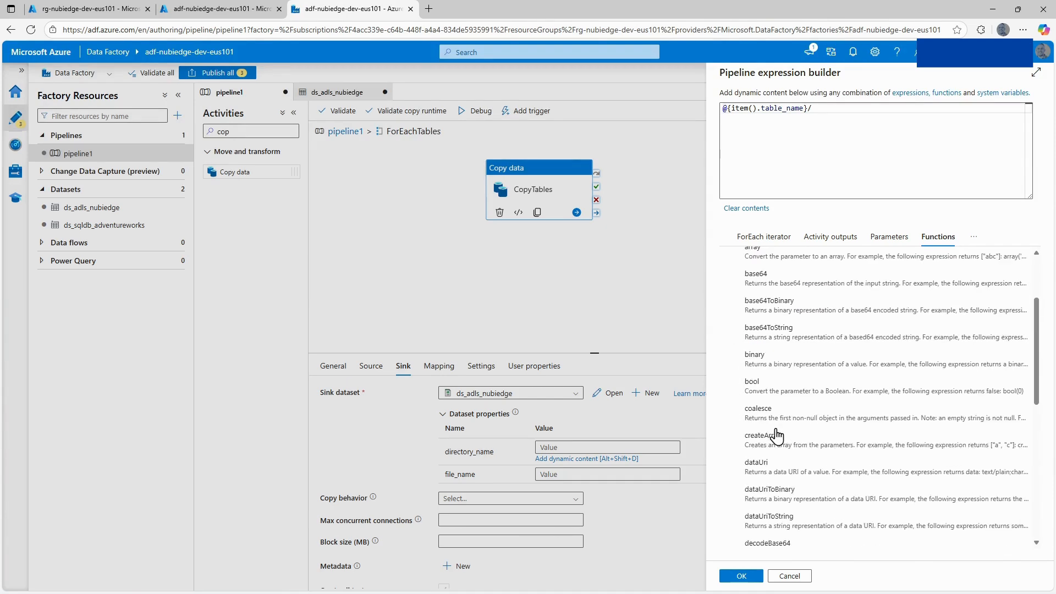
scroll(777, 436, down, 2)
scroll(771, 385, up, 8)
click(738, 313)
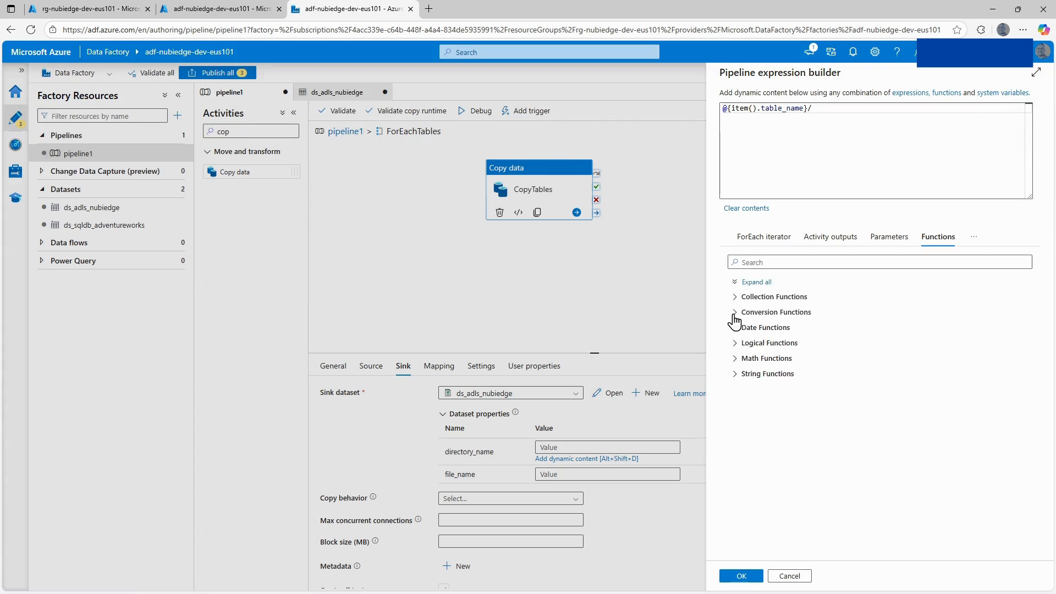
Append the date function formatDateTime(utcNow(), 'yyyyMmdd') after the slash in the directory_name expression.
click(738, 329)
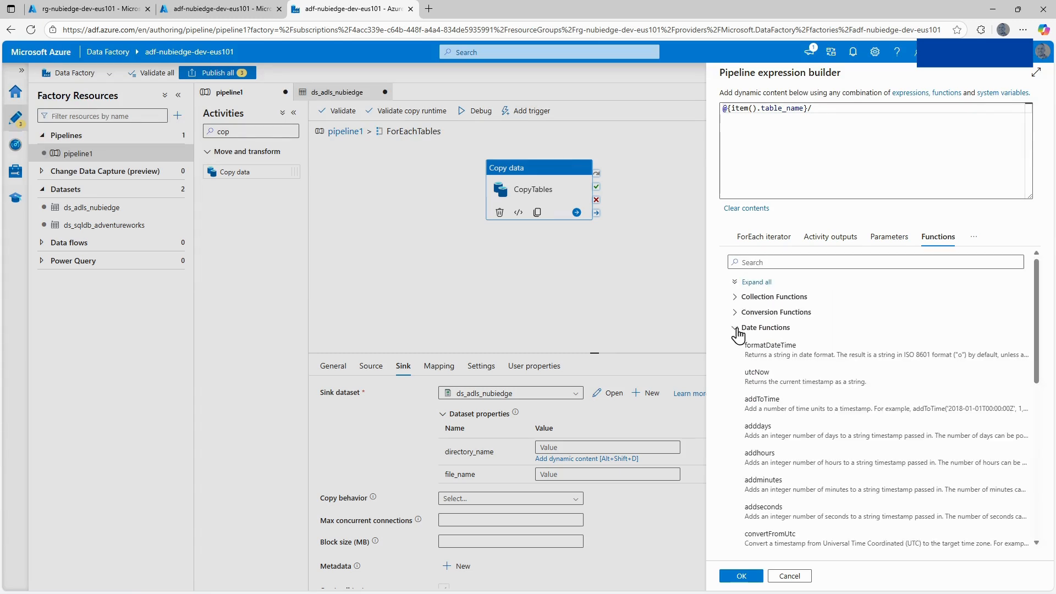
click(826, 117)
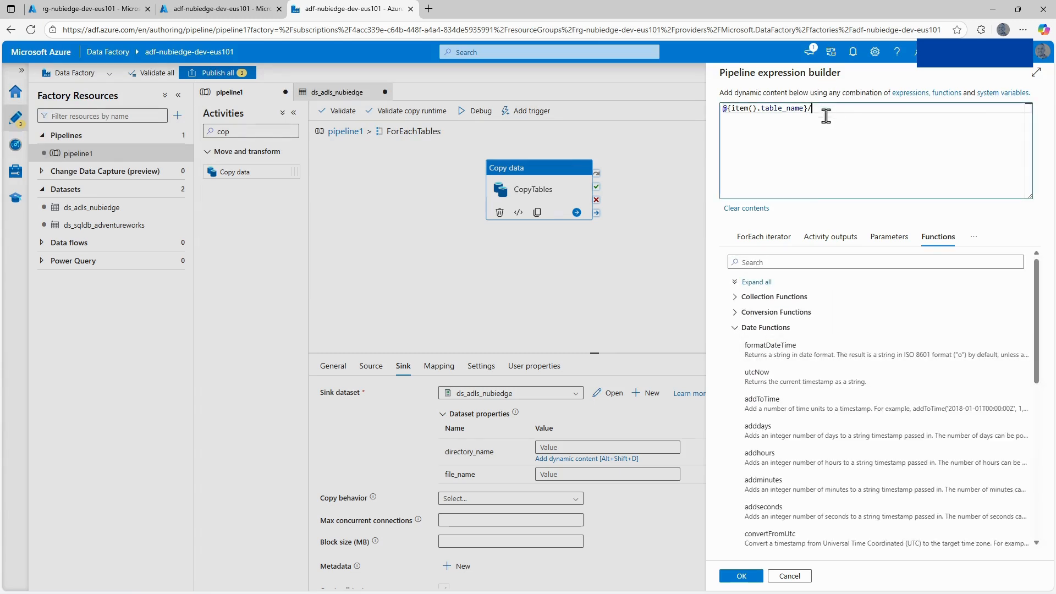
click(770, 355)
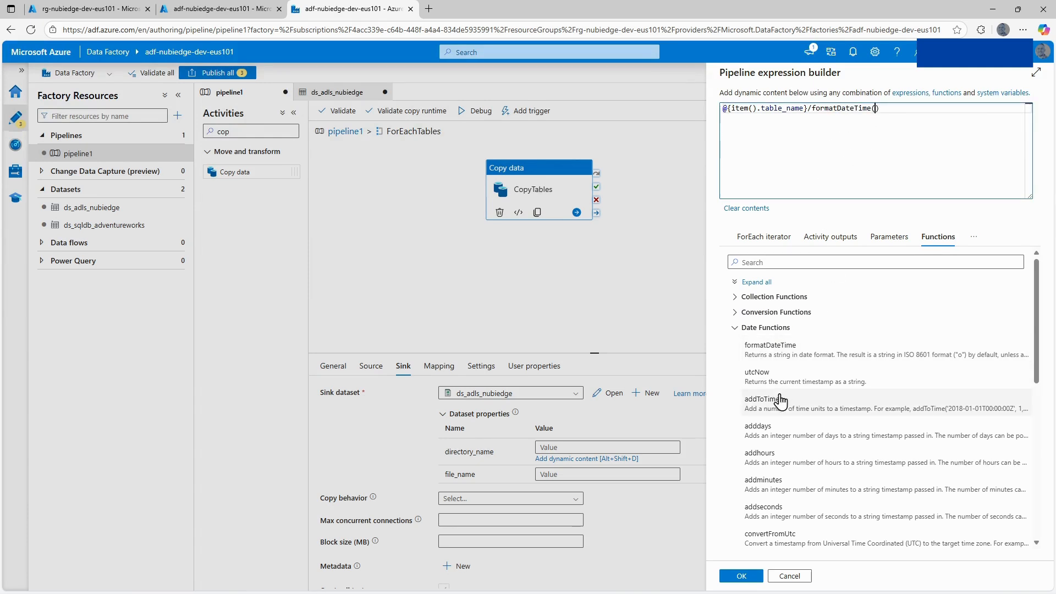
click(759, 374)
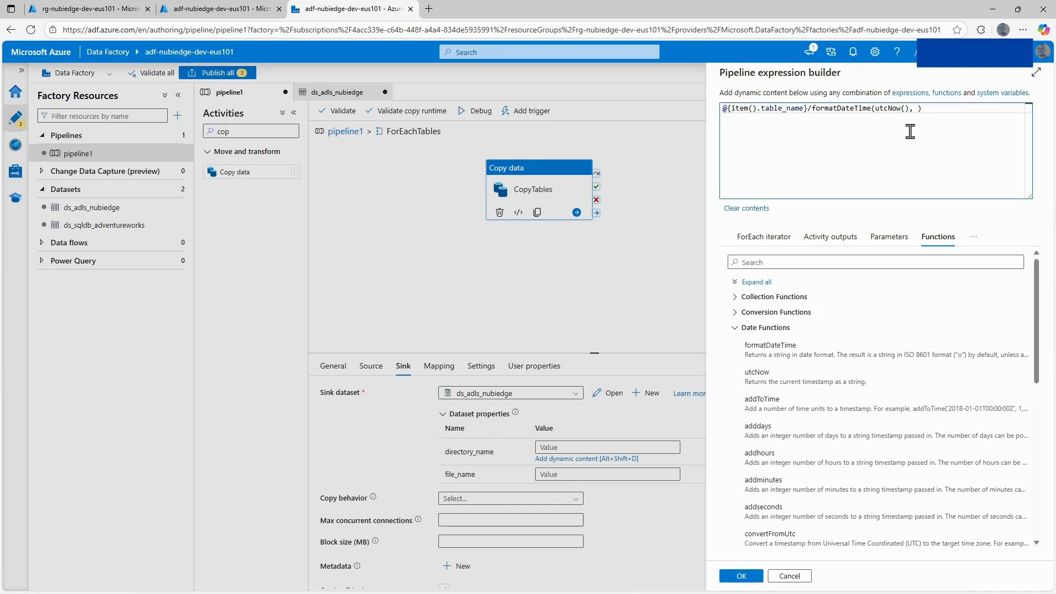
text(, 'yyyyMmdd)
Enclose the formatDateTime call in @{ }, correct its date format to 'yyyyMMdd', and apply the directory_name expression.
click(812, 110)
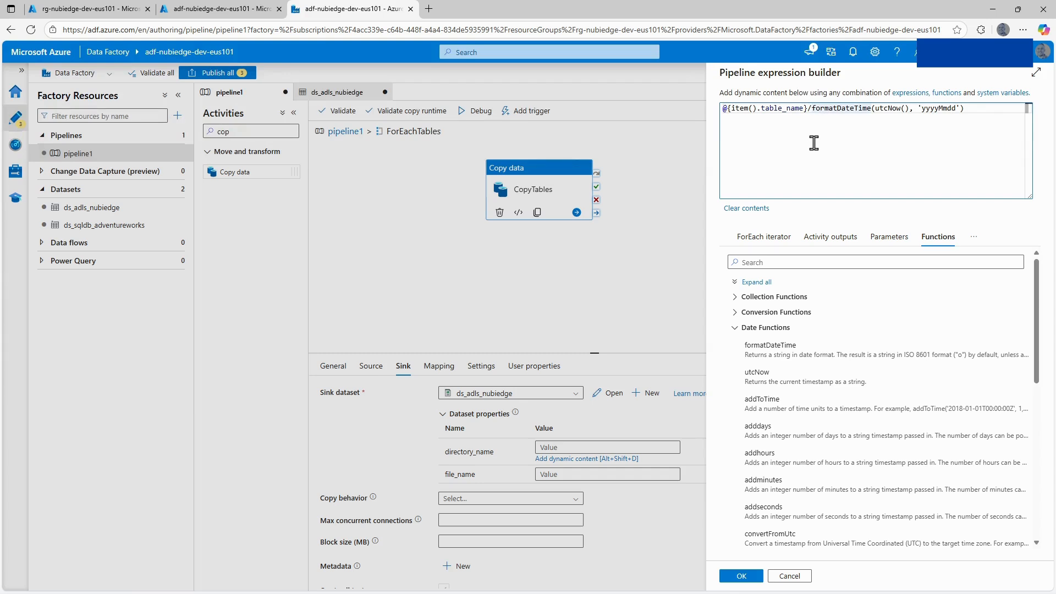
text(@)
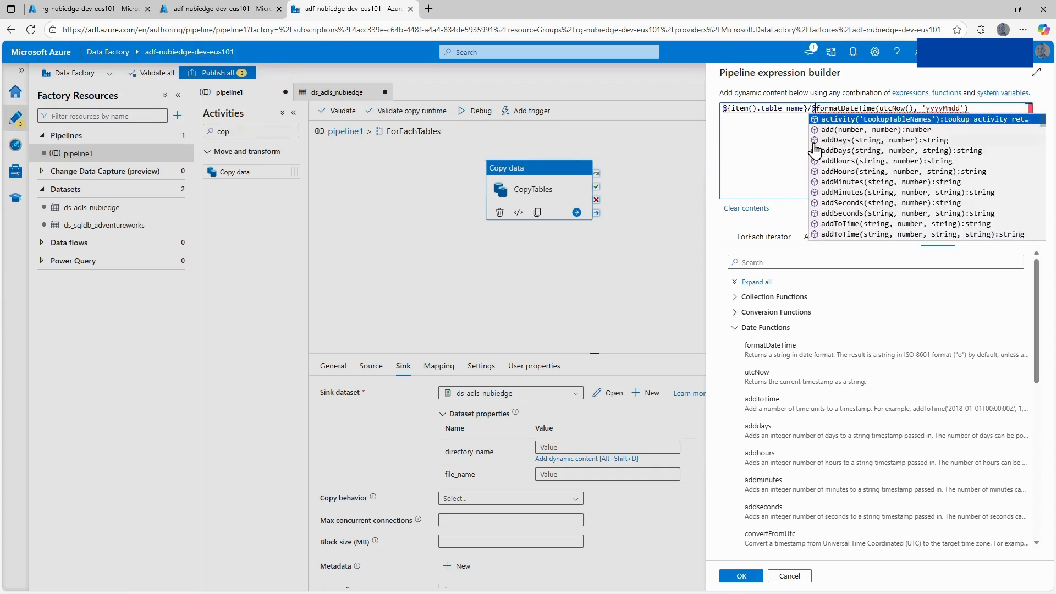
text({)
click(984, 112)
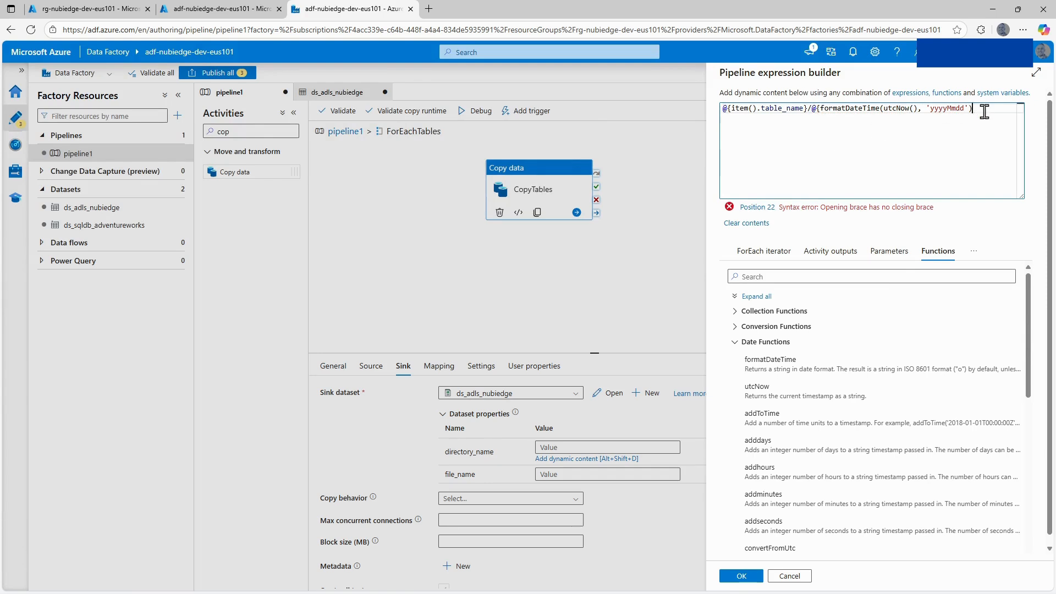
text(})
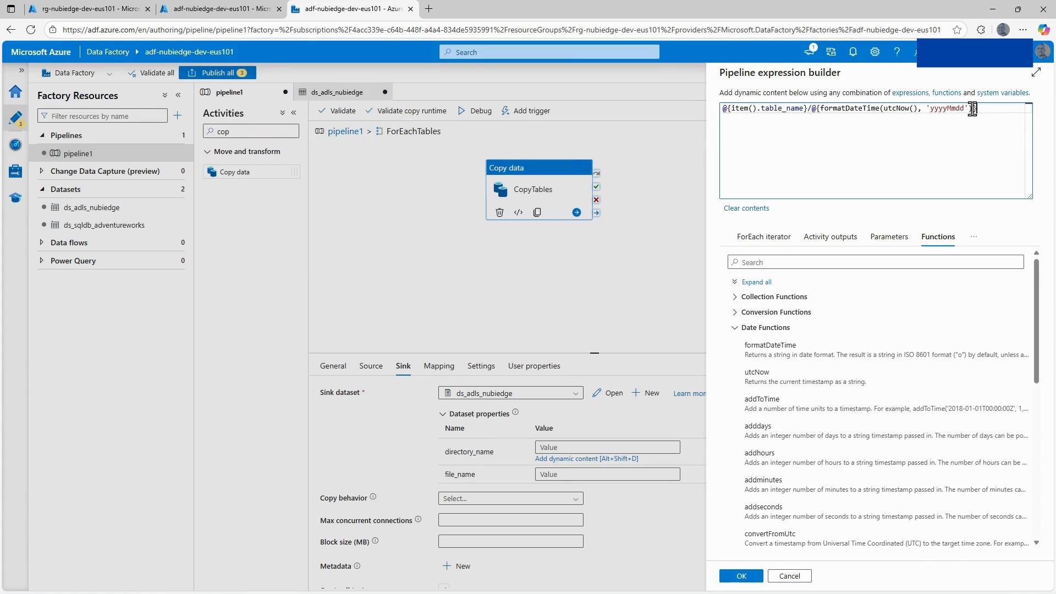
text(})
click(960, 108)
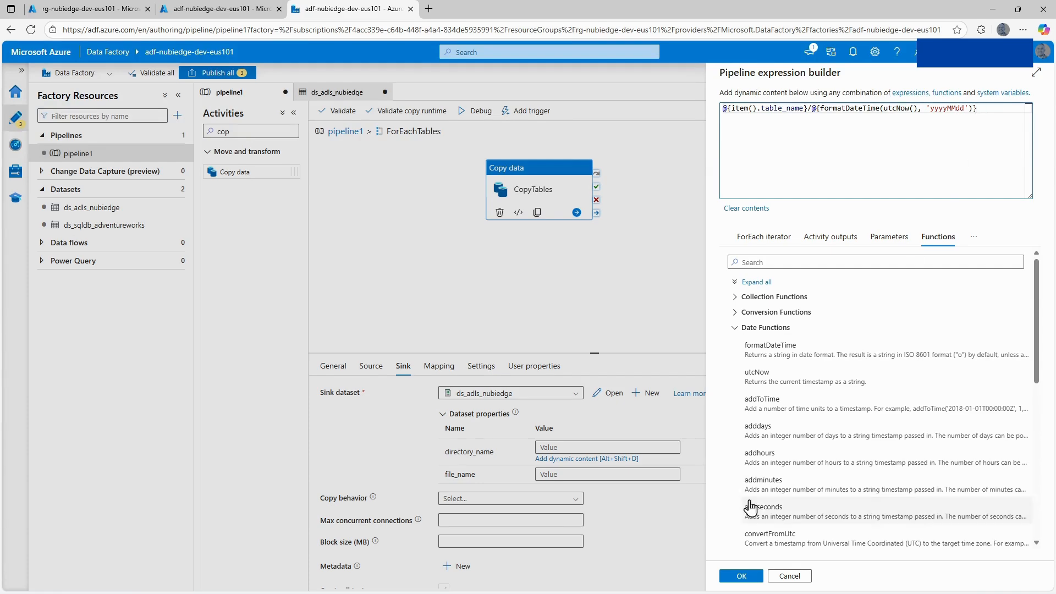
click(743, 576)
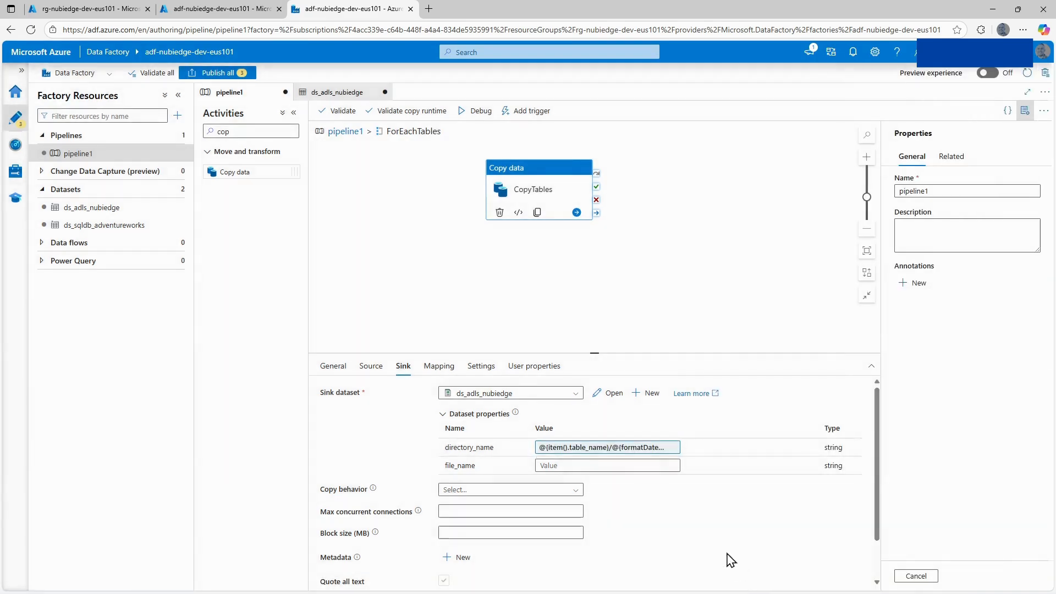
Open the dynamic content expression for the file_name property and insert the concat string function.
click(554, 465)
click(573, 478)
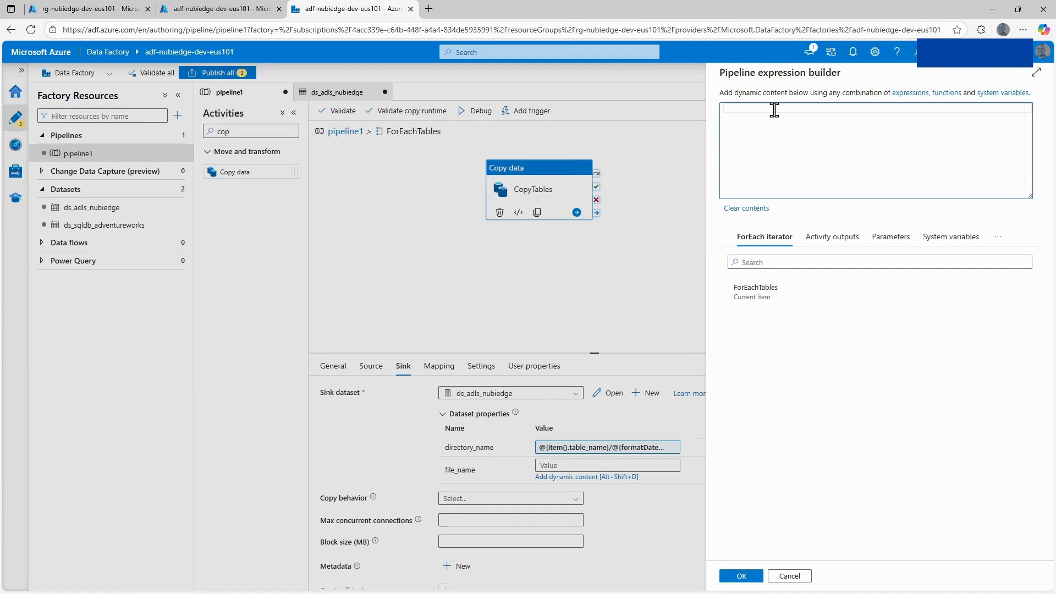
click(998, 236)
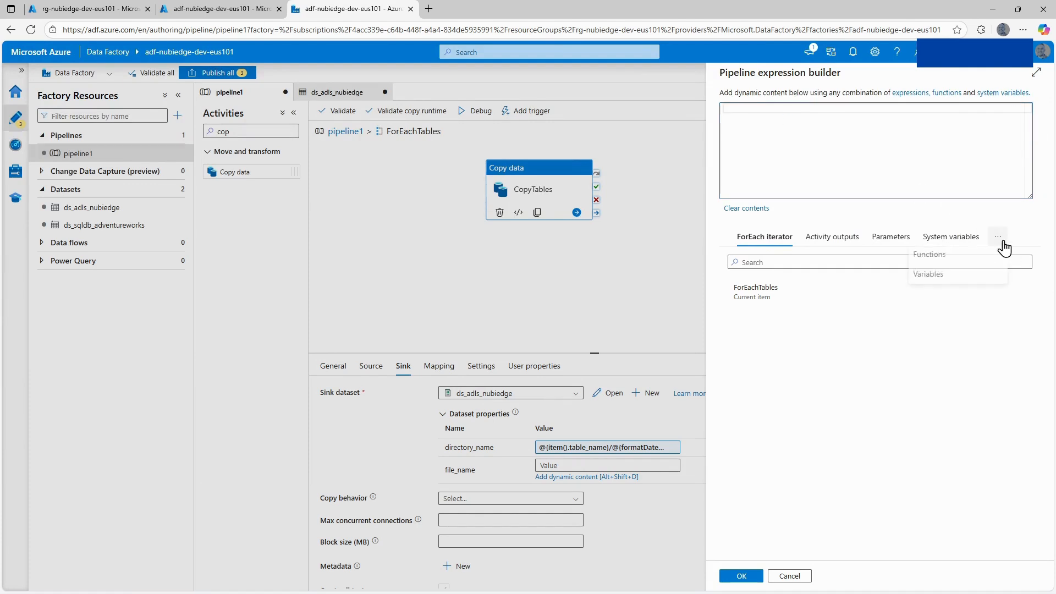
click(943, 266)
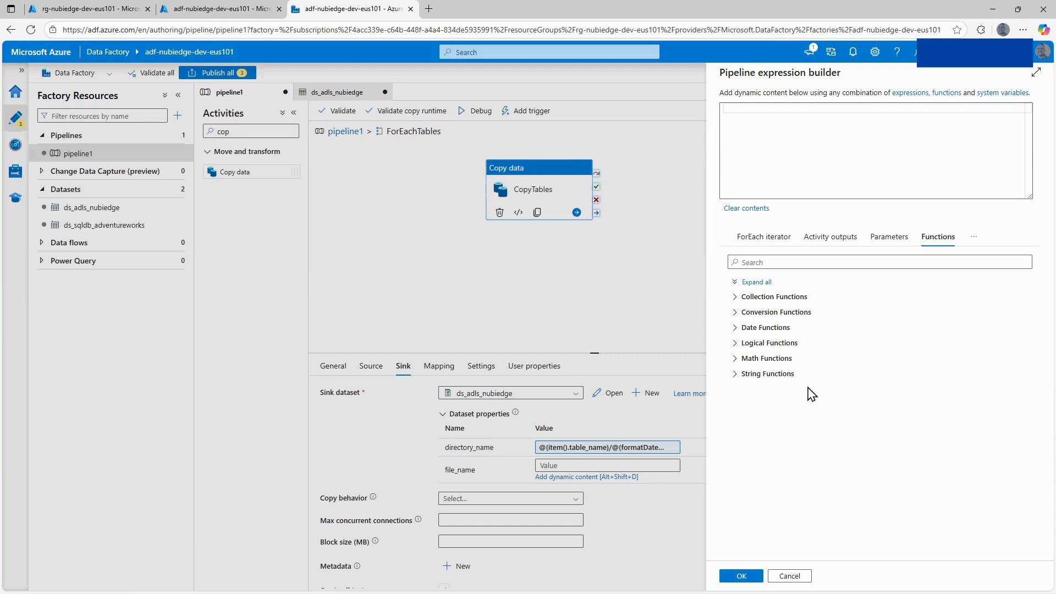
click(744, 374)
click(755, 392)
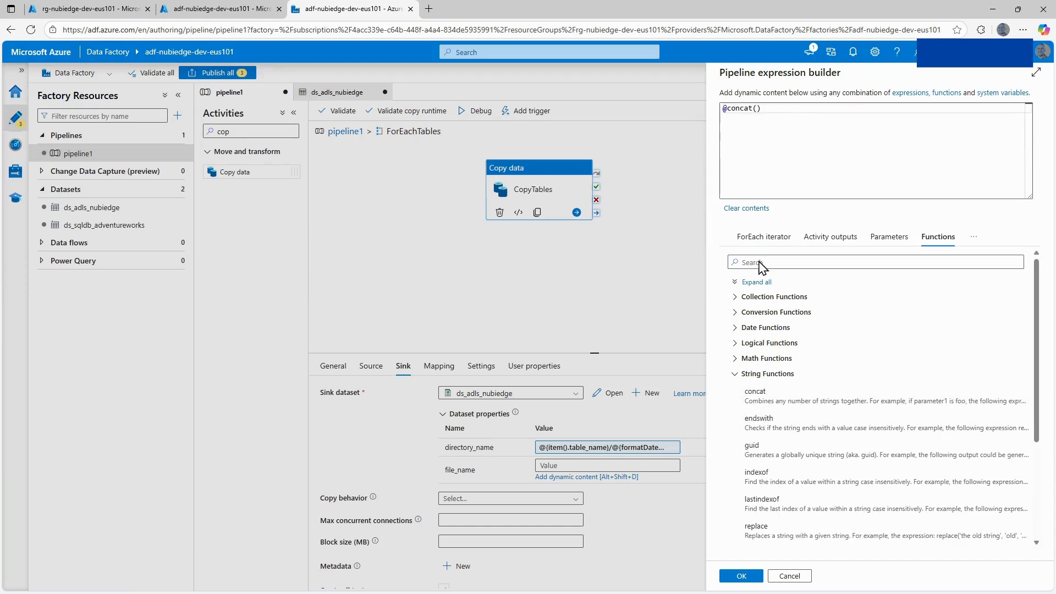
click(759, 107)
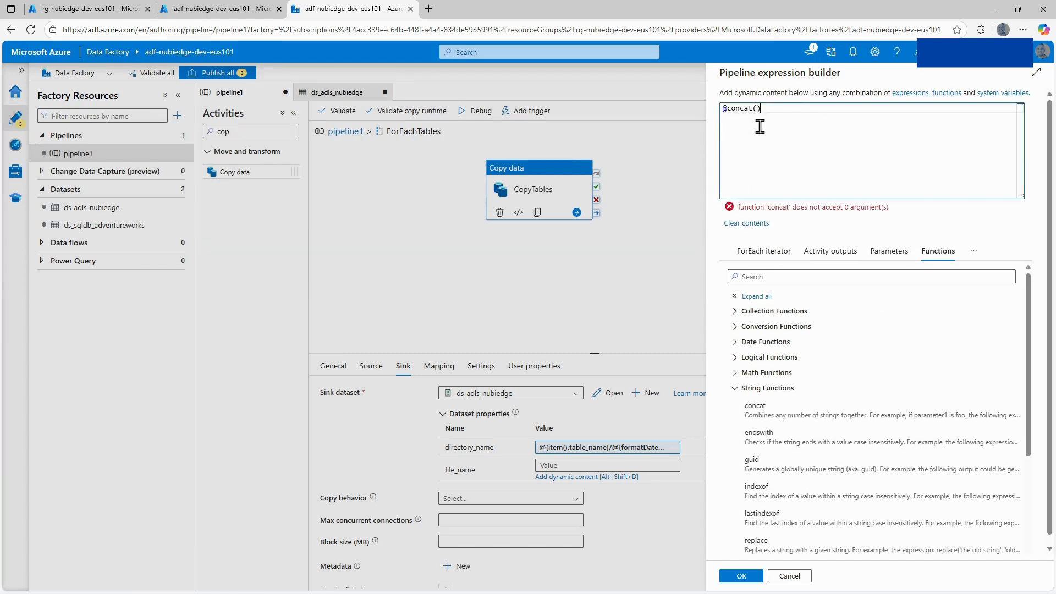
Fill the concat function with the current ForEach item's table name, item().table_name, followed by the '_' separator.
click(770, 251)
click(762, 291)
click(785, 119)
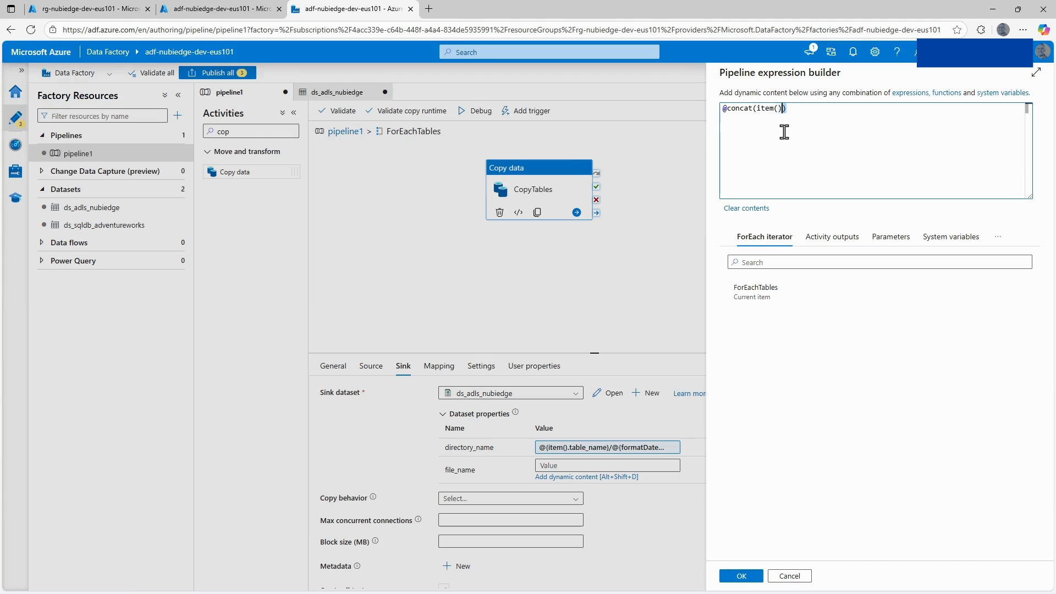
key(BackSpace)
text(.)
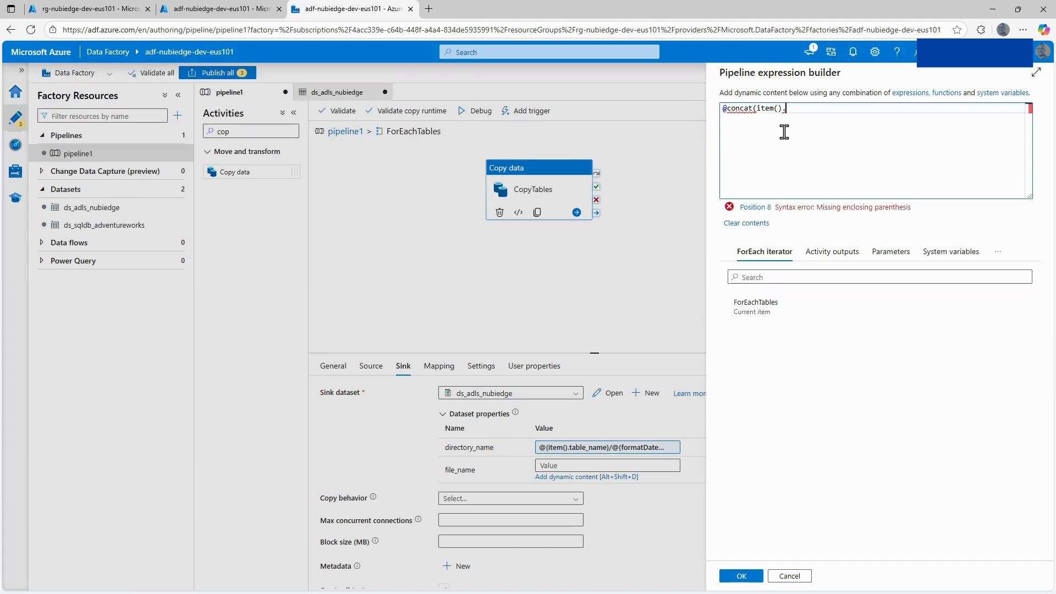
text())
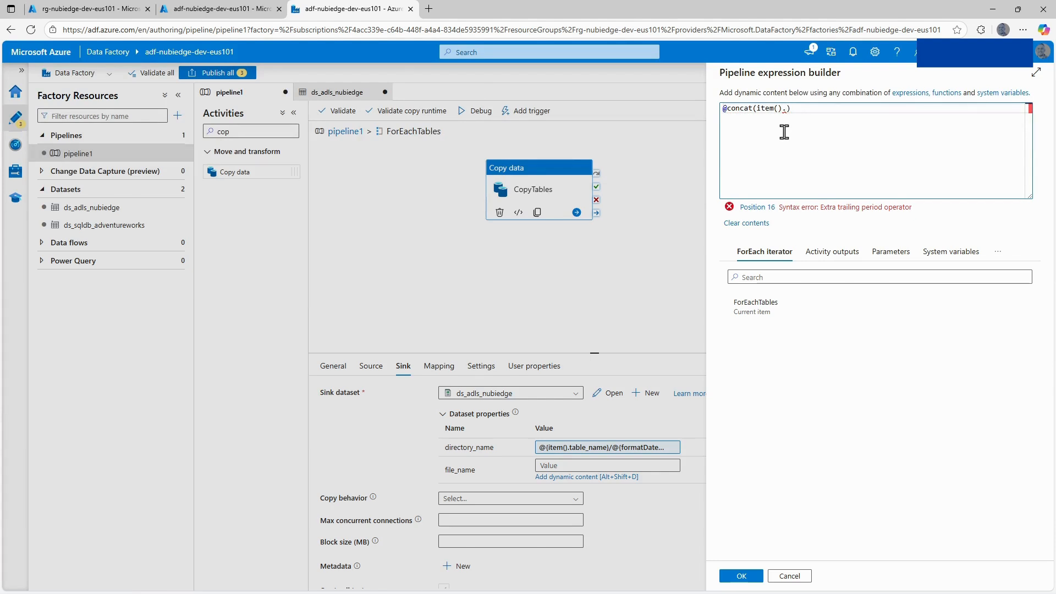
text(table)
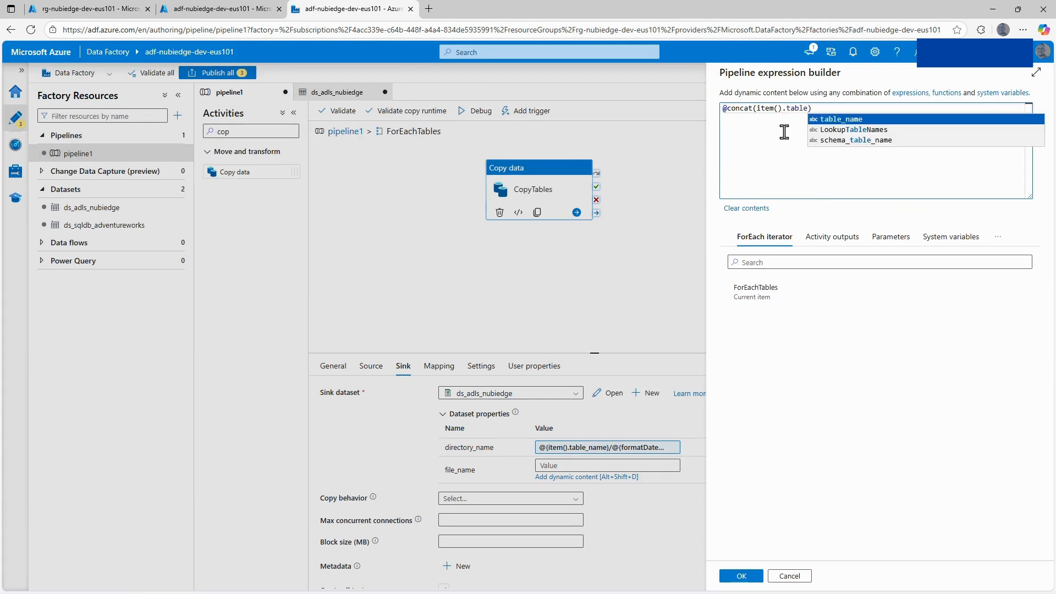
click(853, 119)
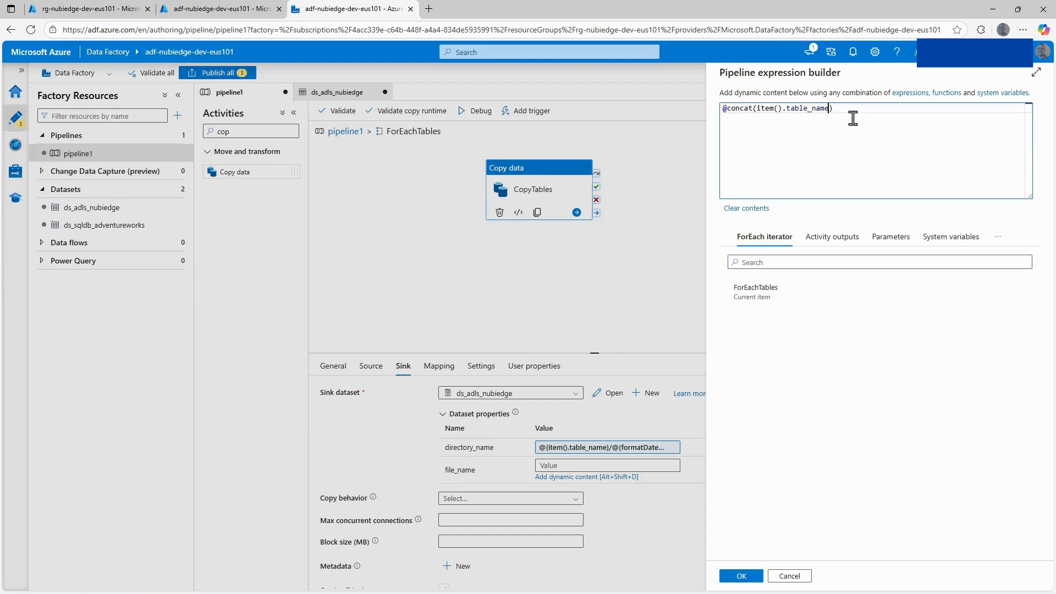
text(, '_',)
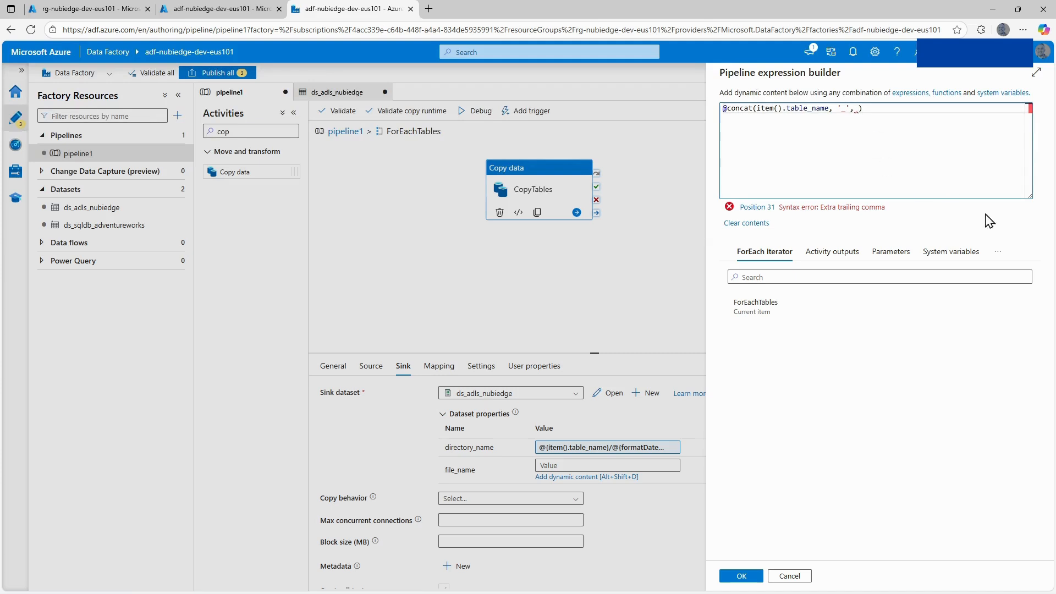
Add formatDateTime(utcNow(), 'yyyyMMddHHmmss') as the third argument of the concat function.
click(998, 251)
click(929, 271)
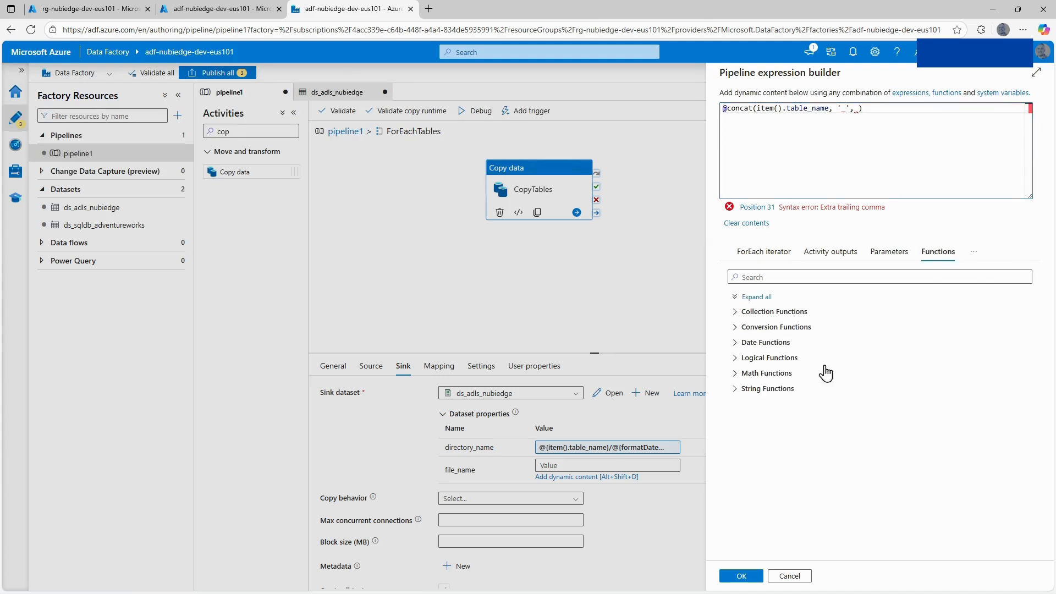
click(735, 343)
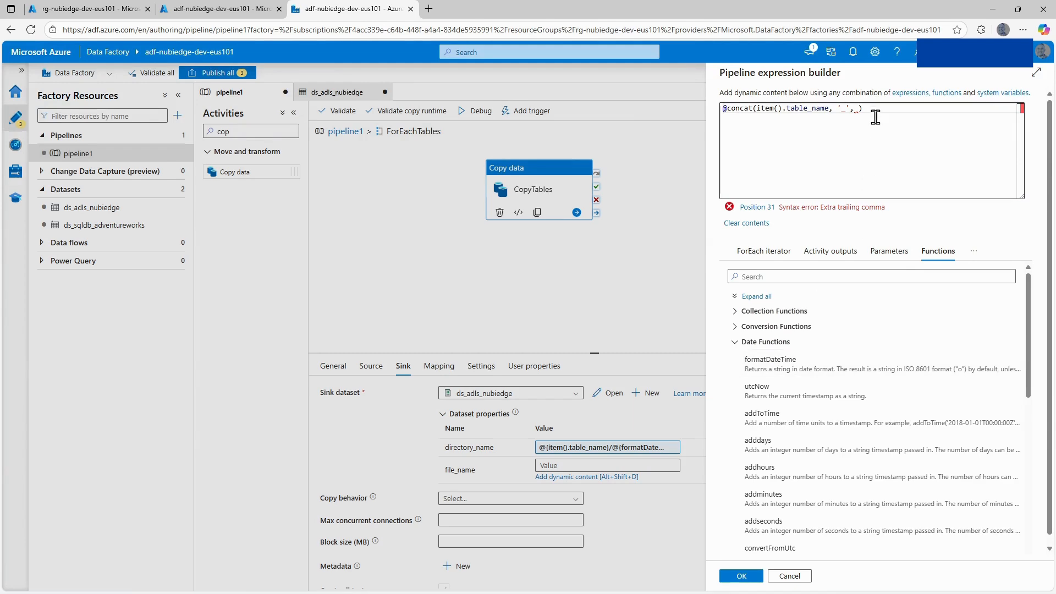
click(858, 109)
click(766, 362)
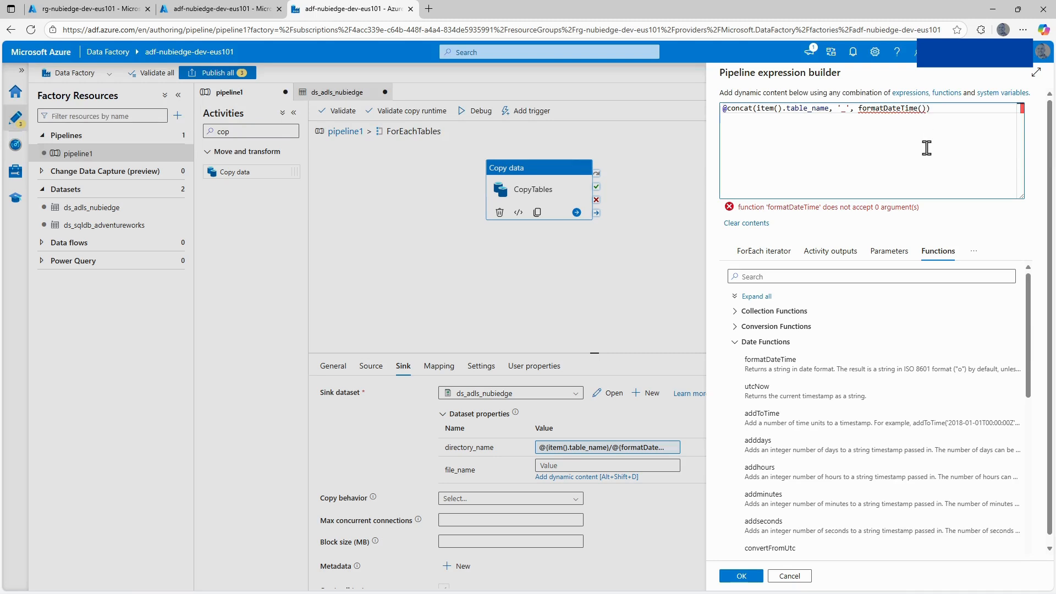
click(760, 405)
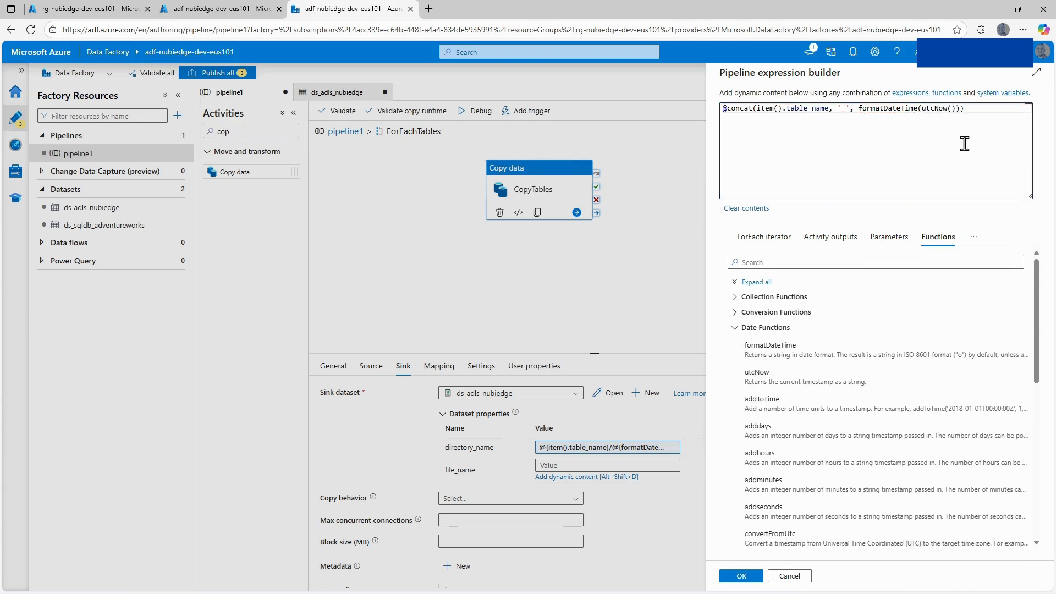
click(959, 107)
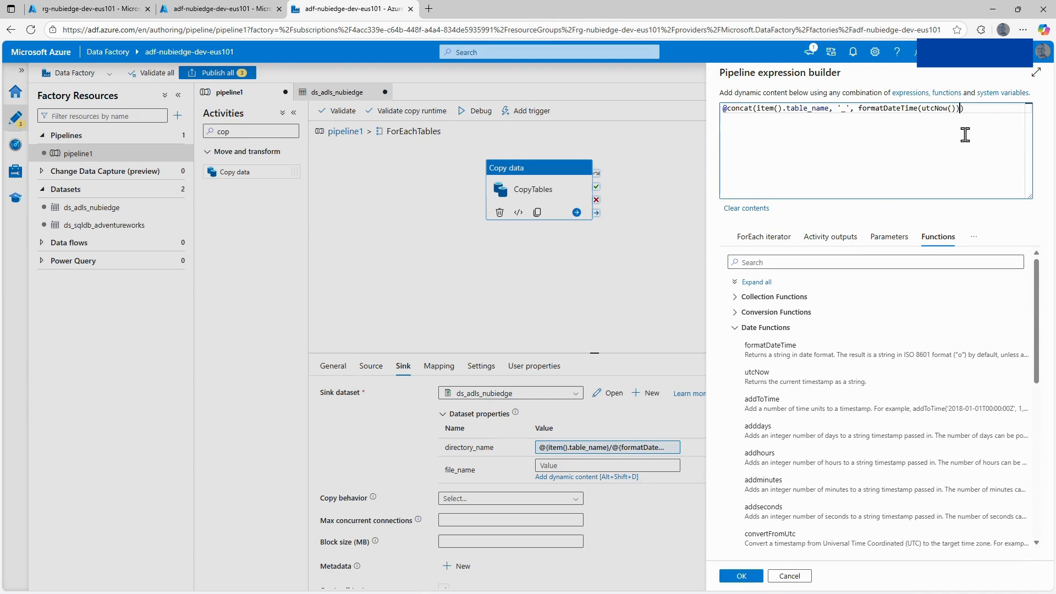
key(Left)
text(, 'yyyyMM)
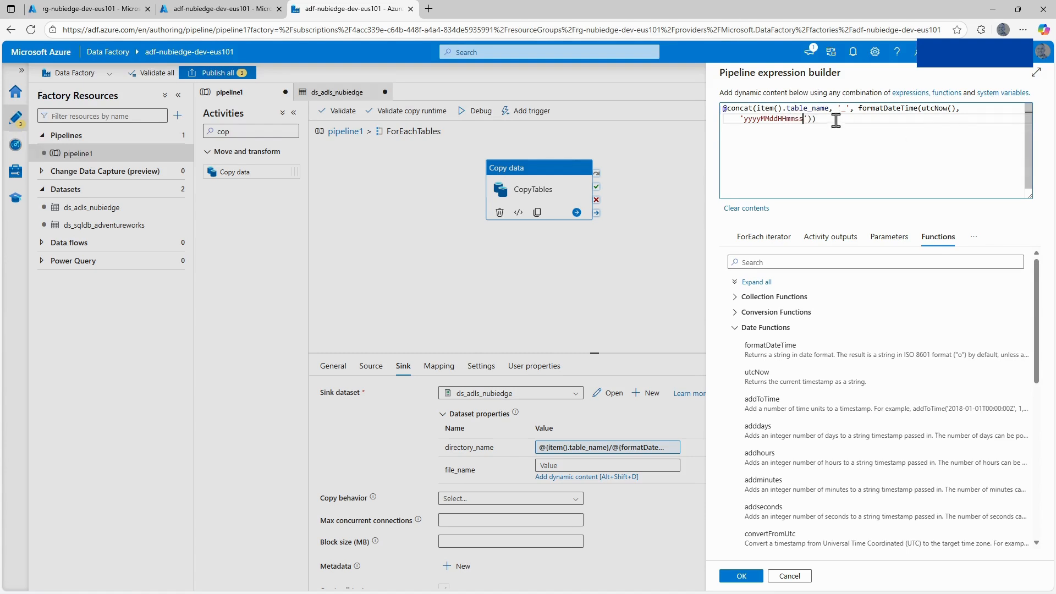
Add '.csv' as the final concat argument and apply the file_name expression.
click(814, 118)
text(, '.csv)
click(870, 118)
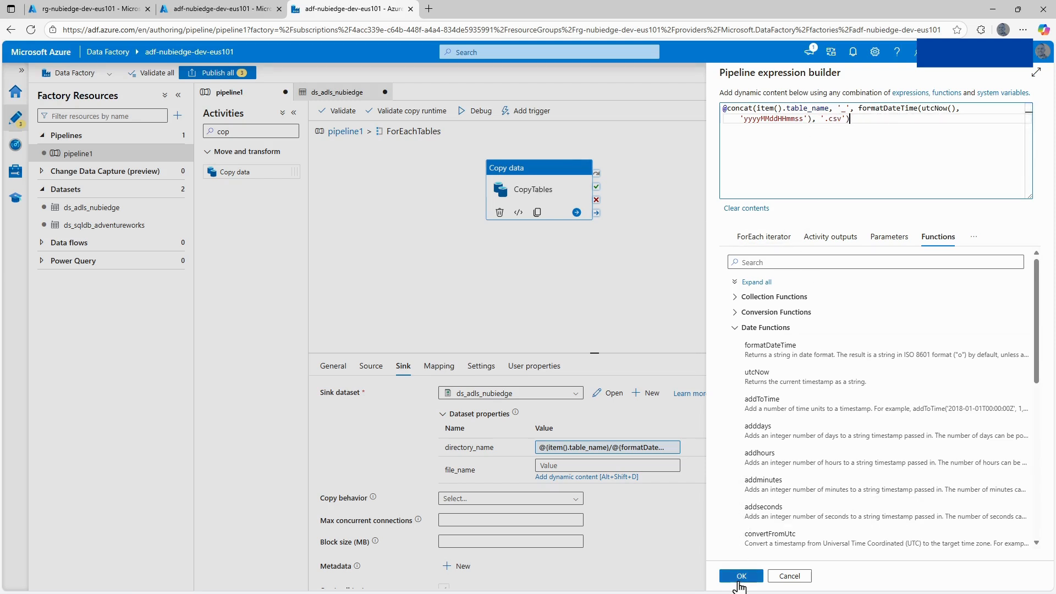
click(741, 576)
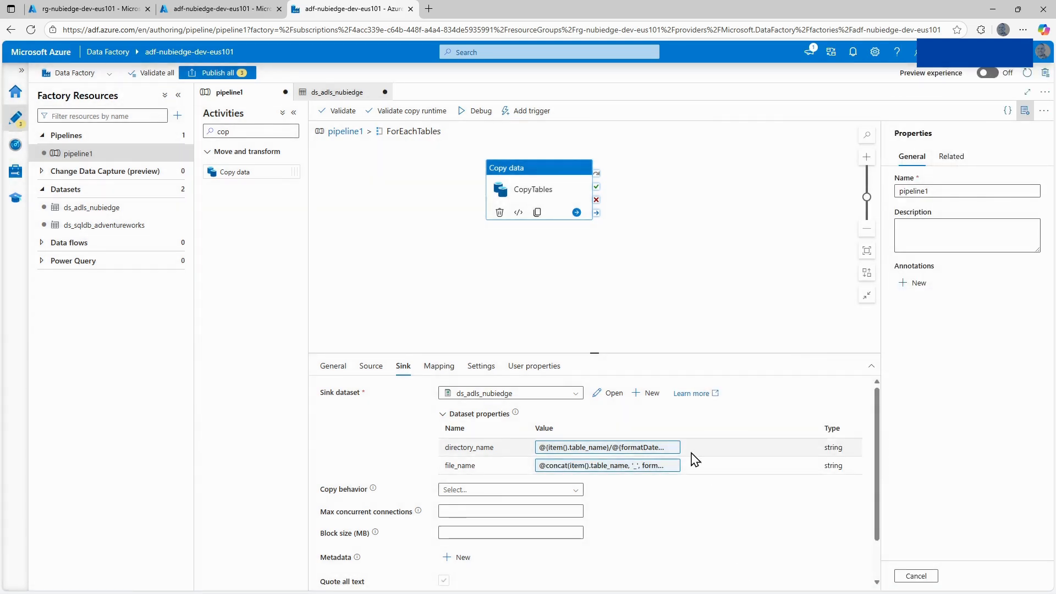
Review the copy behavior options and remaining sink settings of CopyTables, then view its mapping settings.
drag(594, 352, 595, 309)
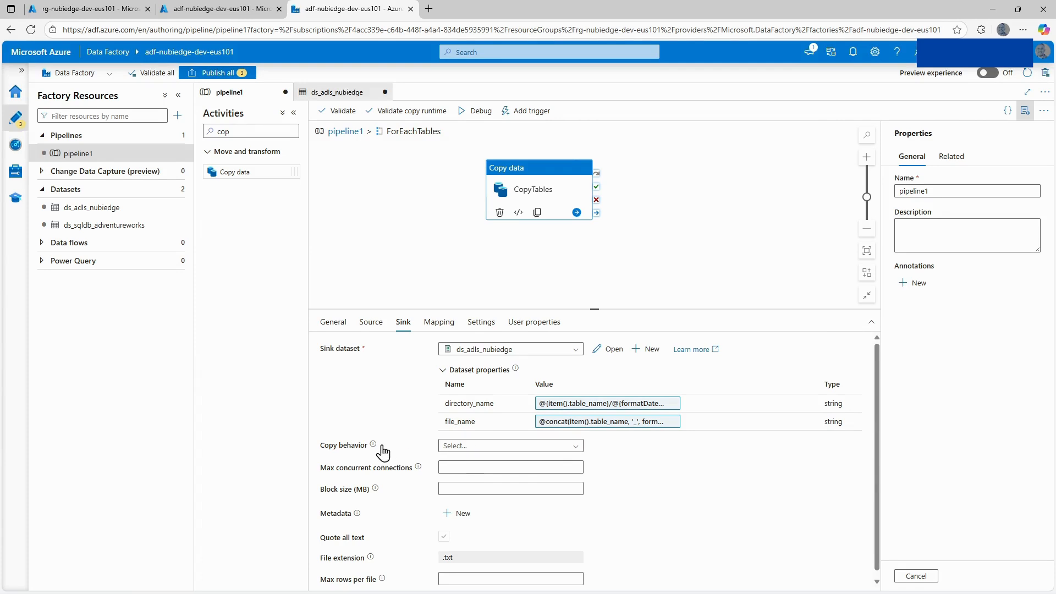
click(475, 447)
click(476, 447)
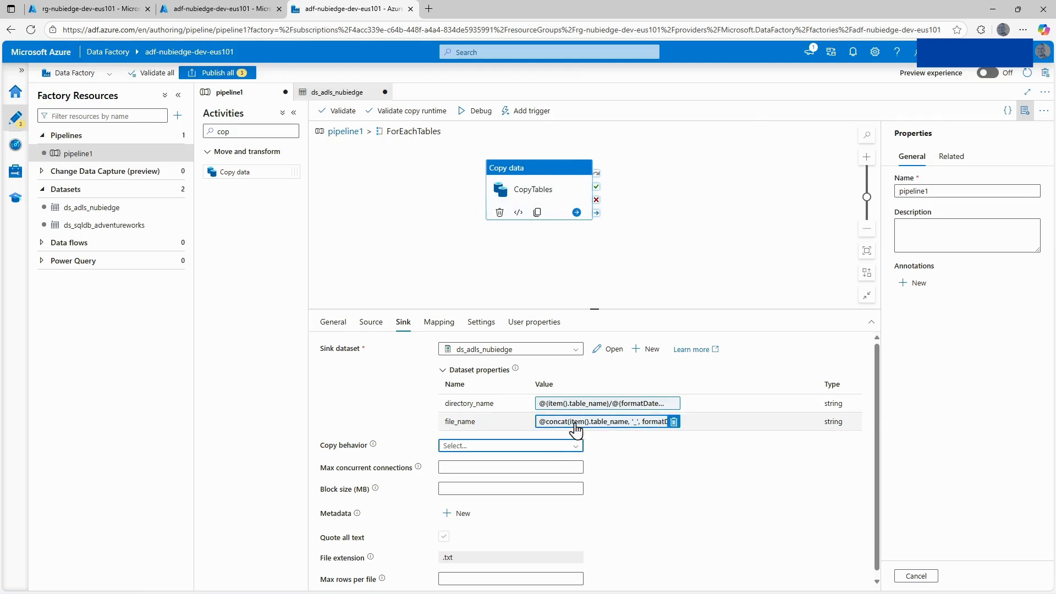
click(486, 447)
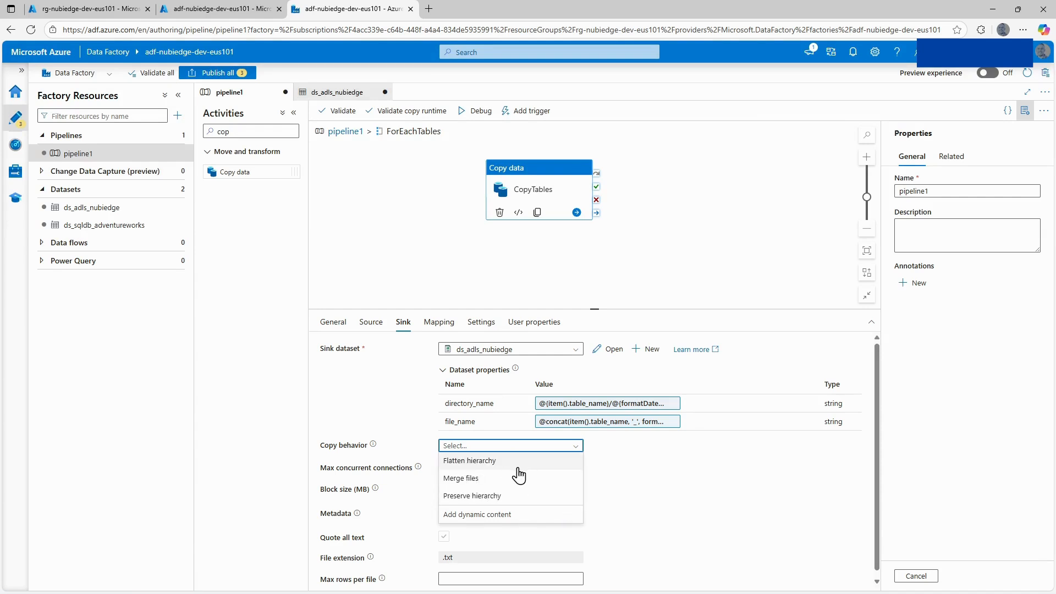
click(642, 482)
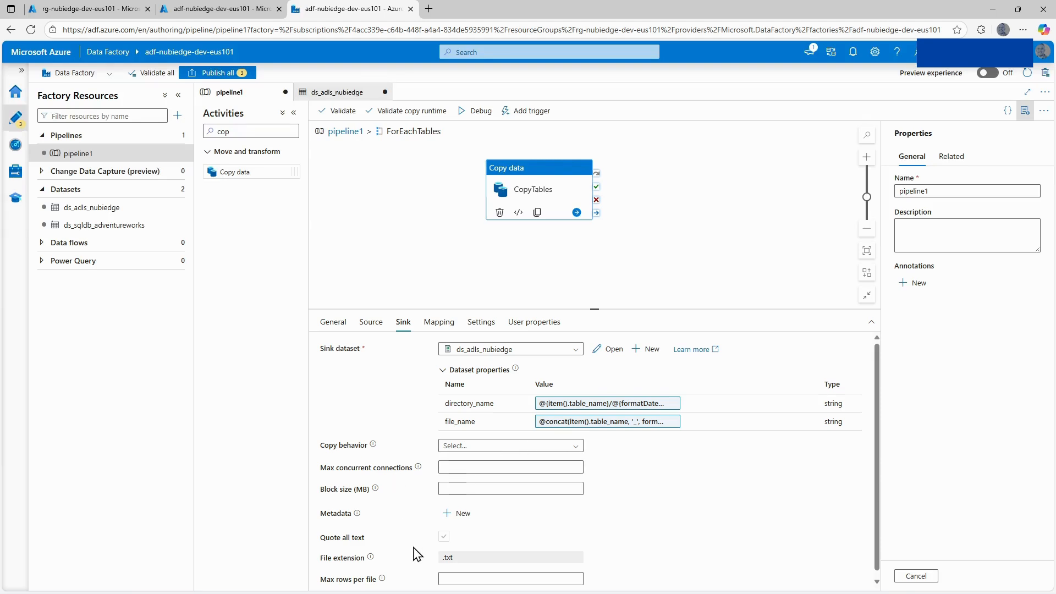
scroll(430, 537, down, 1)
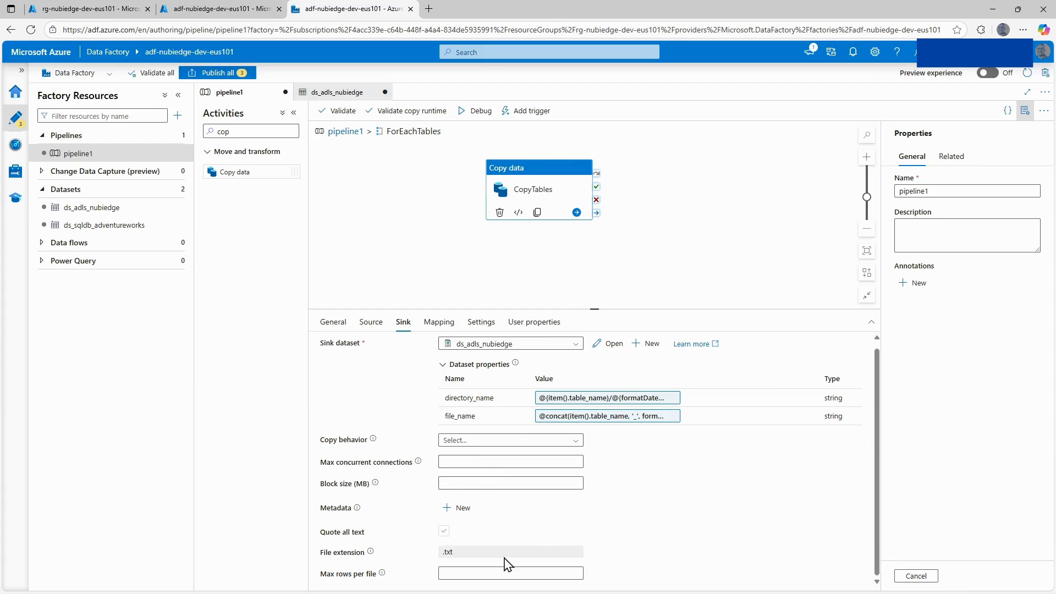
click(439, 323)
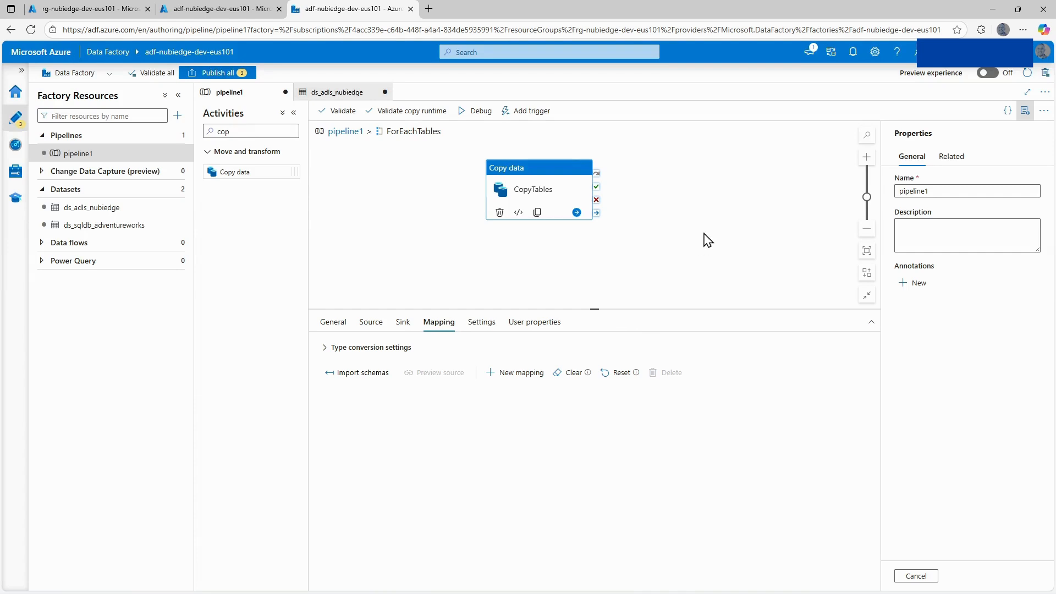
Review the copy settings and user properties of the CopyTables activity.
click(482, 326)
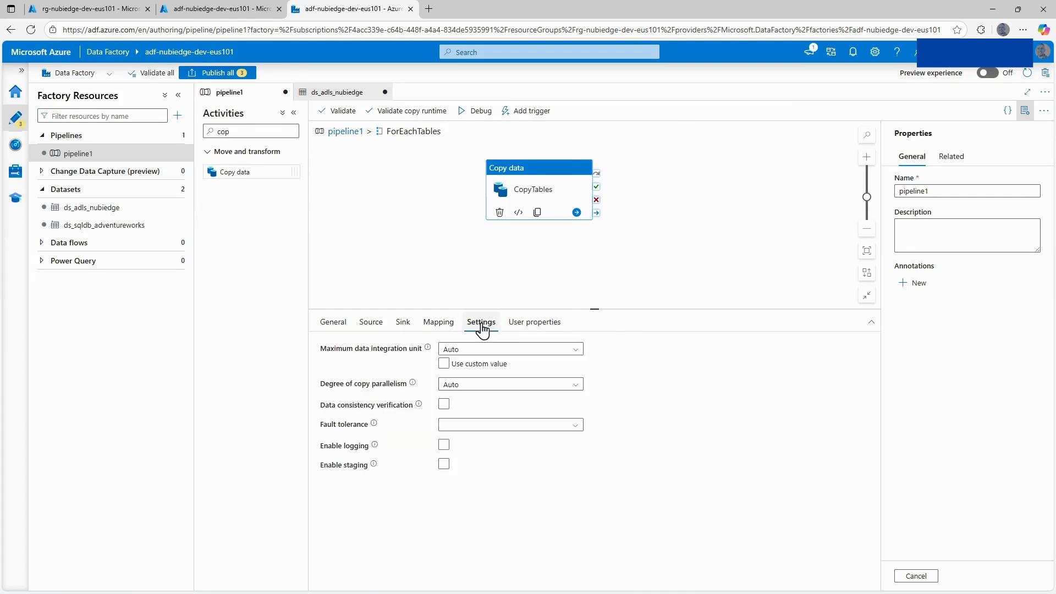
click(535, 324)
click(559, 280)
click(562, 192)
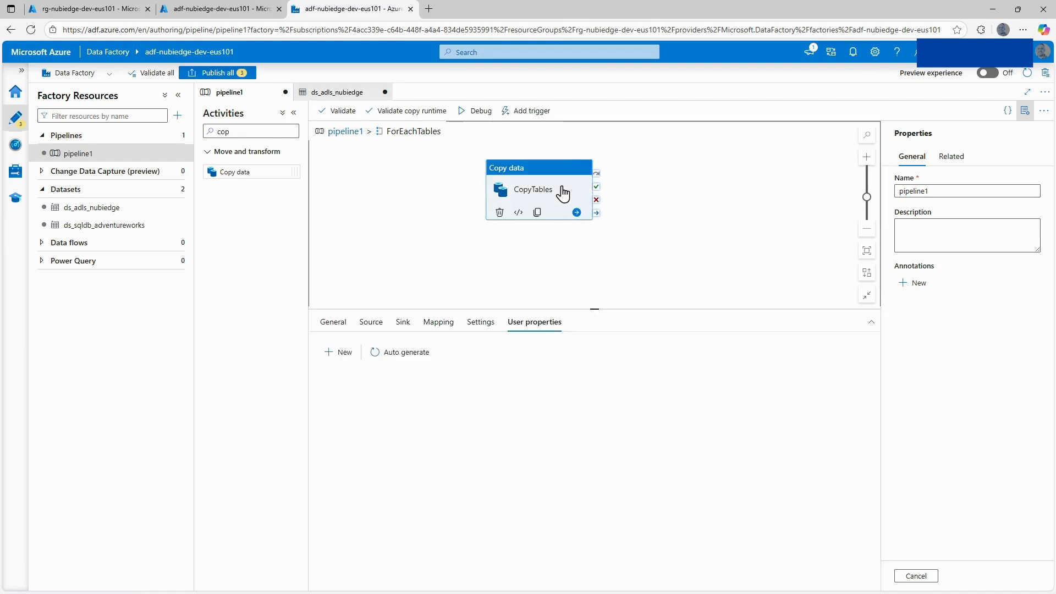
Rename the pipeline to pl_nubiedge_data_ingestion_pipeline.
click(935, 190)
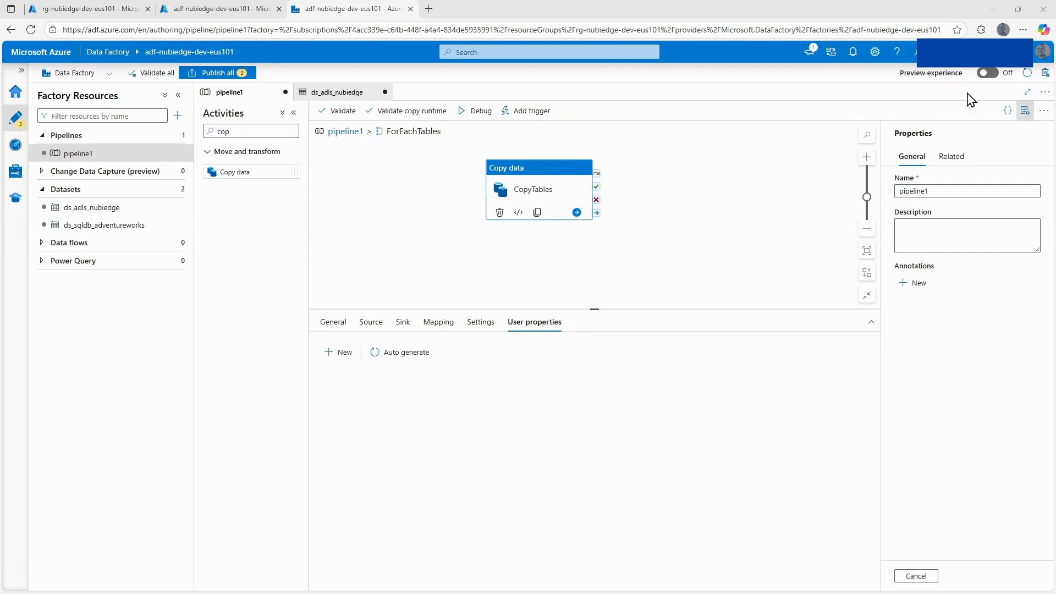
double_click(915, 191)
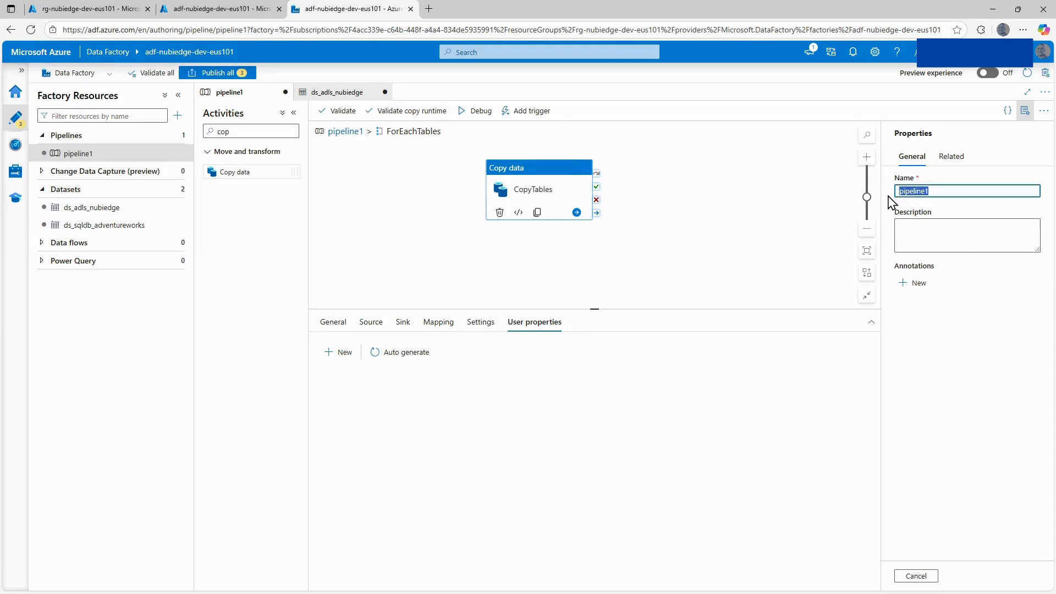
text(pl_nubiedge_data_ingestion_)
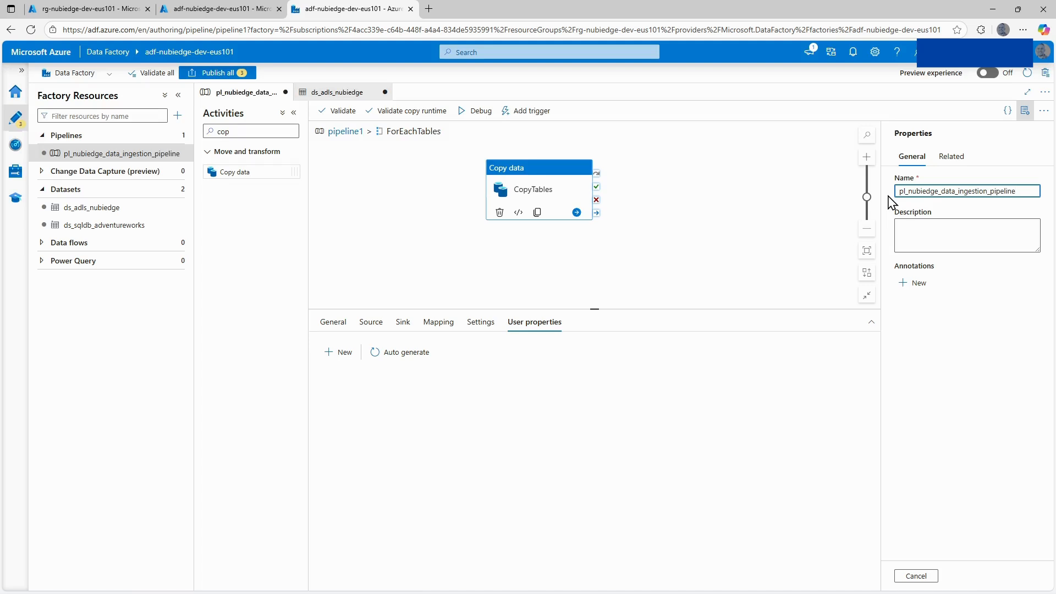
Set the pipeline description to "This pipeline ingests data from AdventureWorks DB to ADLS storage account.".
click(933, 220)
key(alt+Tab)
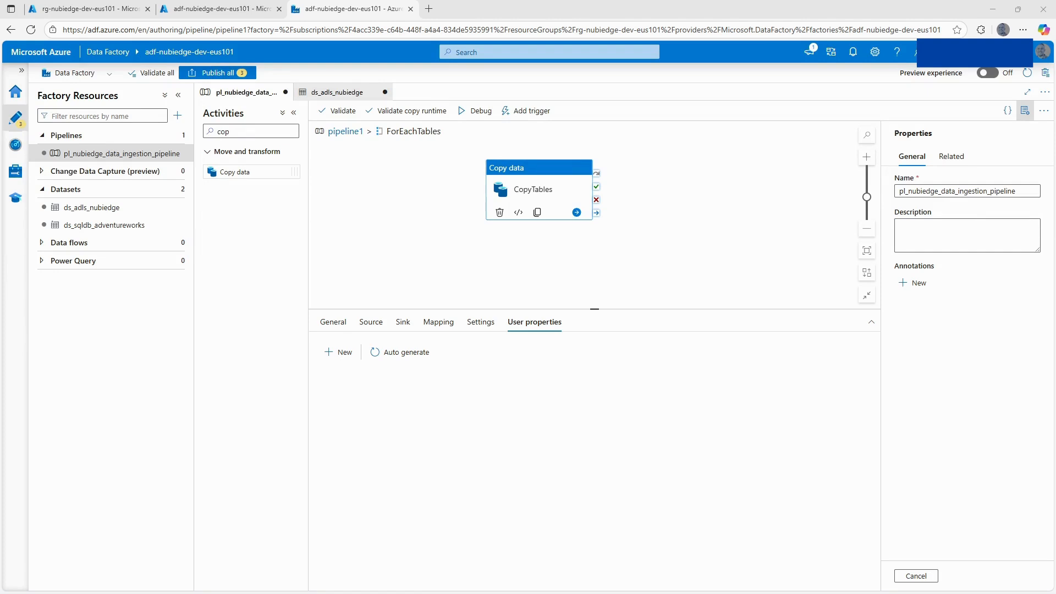
click(912, 224)
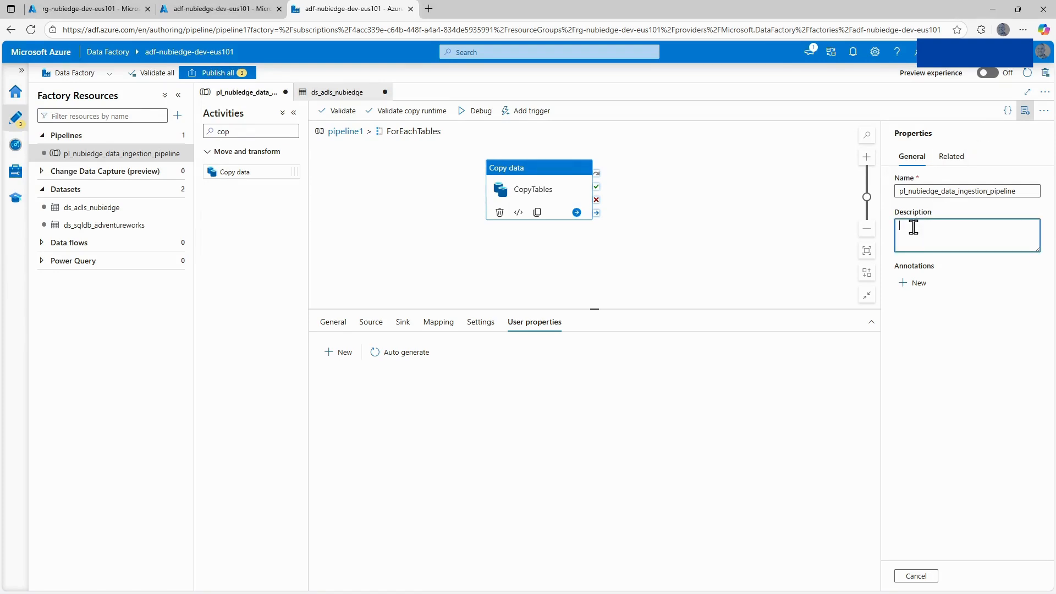
text(This pipeline ingests data from AdventureWorks DB to ADLS storage account.)
click(780, 263)
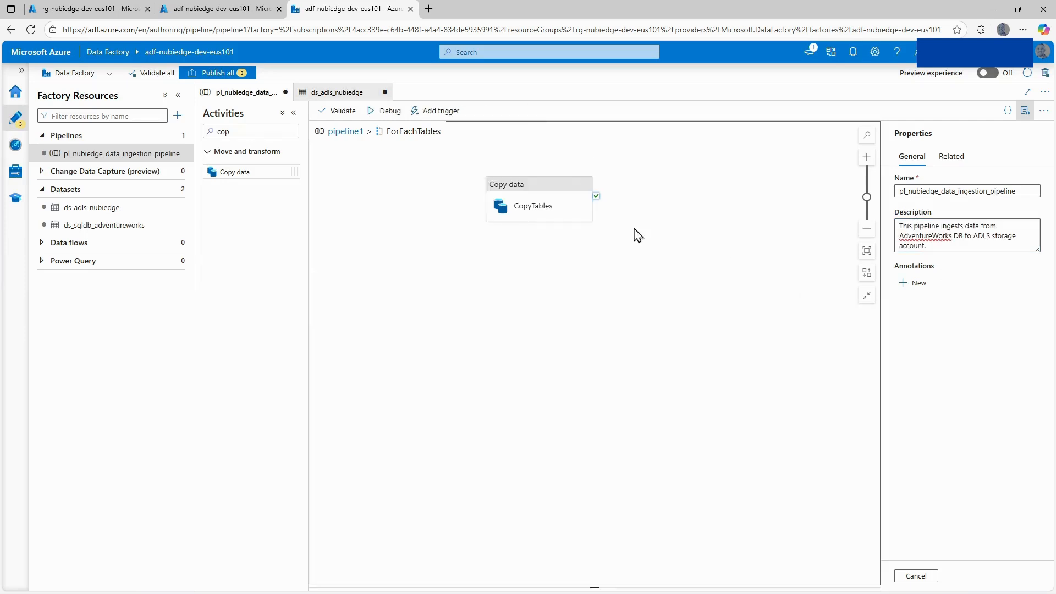
Validate the pipeline and return from ForEachTables to the top-level pipeline canvas.
click(337, 111)
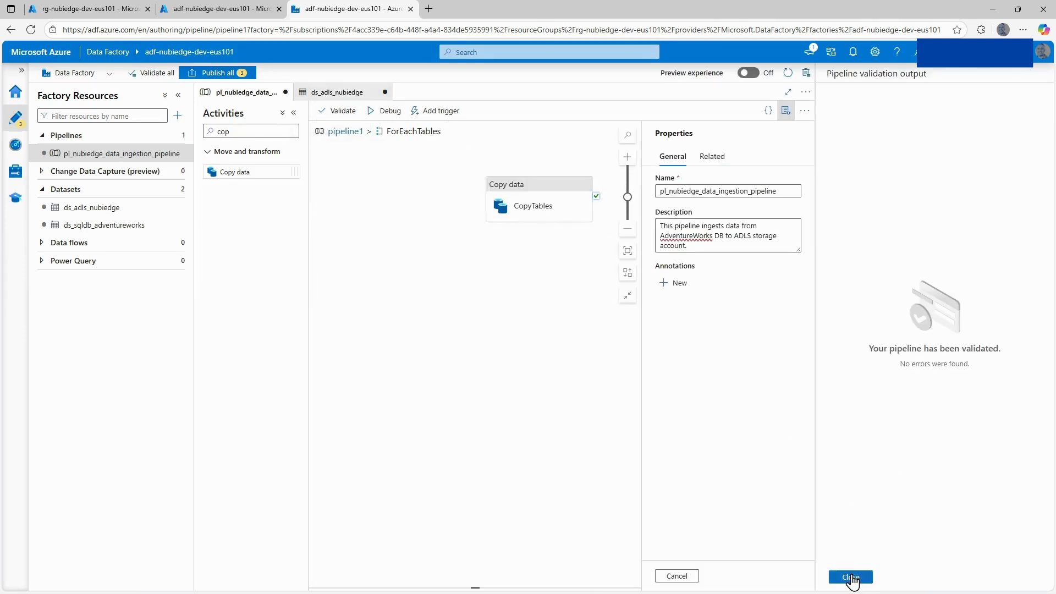
click(851, 577)
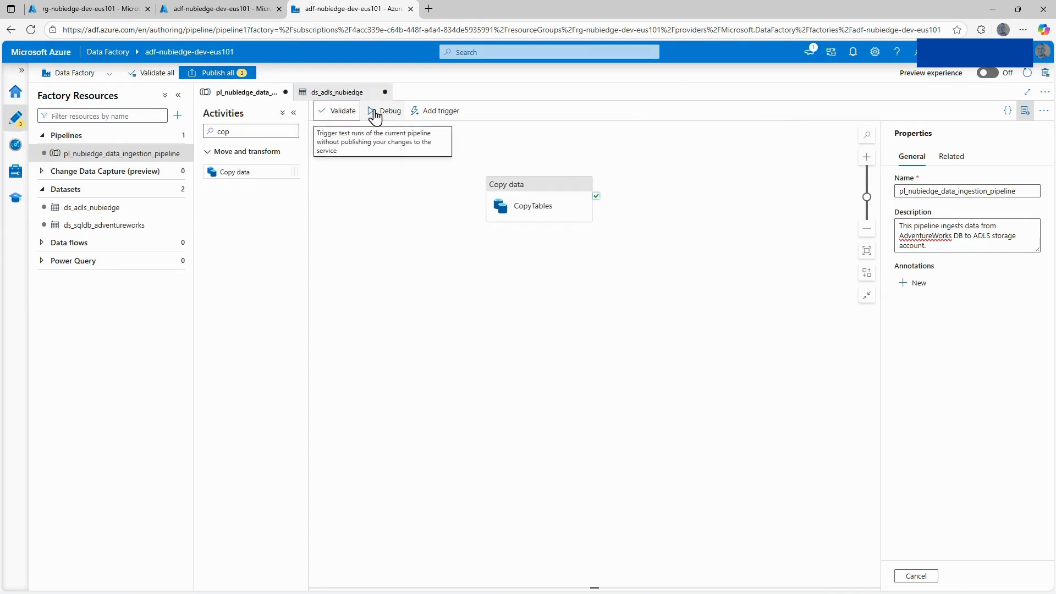
click(344, 132)
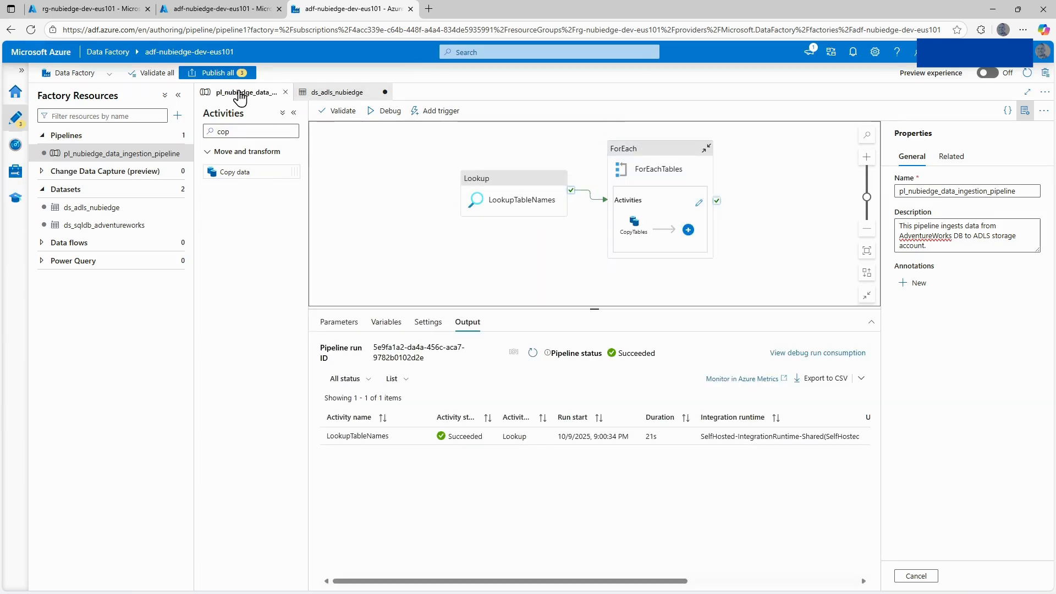
Publish all pending changes, start a debug run of the pipeline and refresh its run status.
click(221, 77)
click(737, 574)
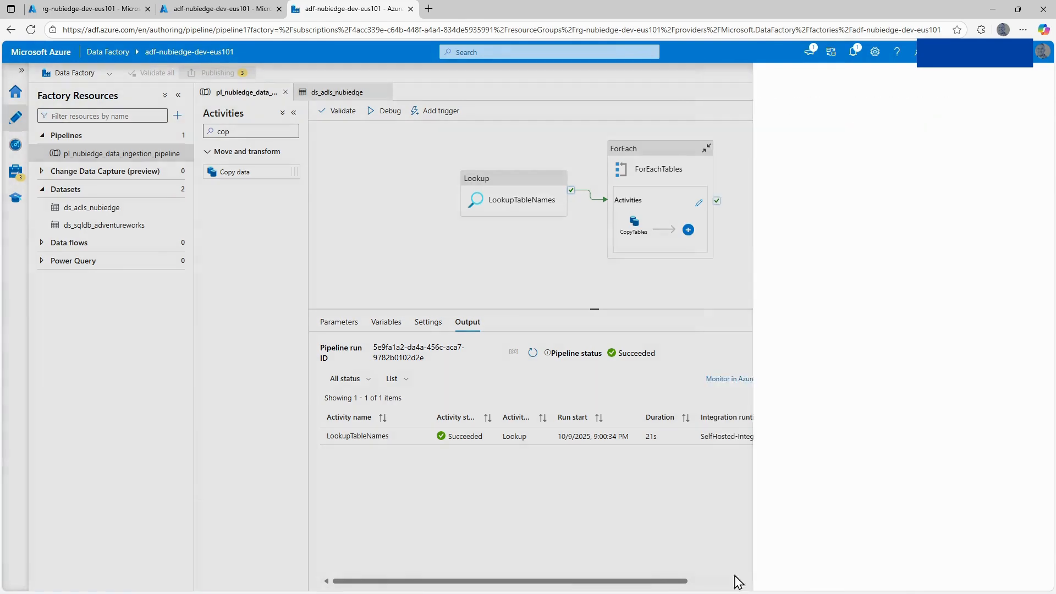
click(380, 112)
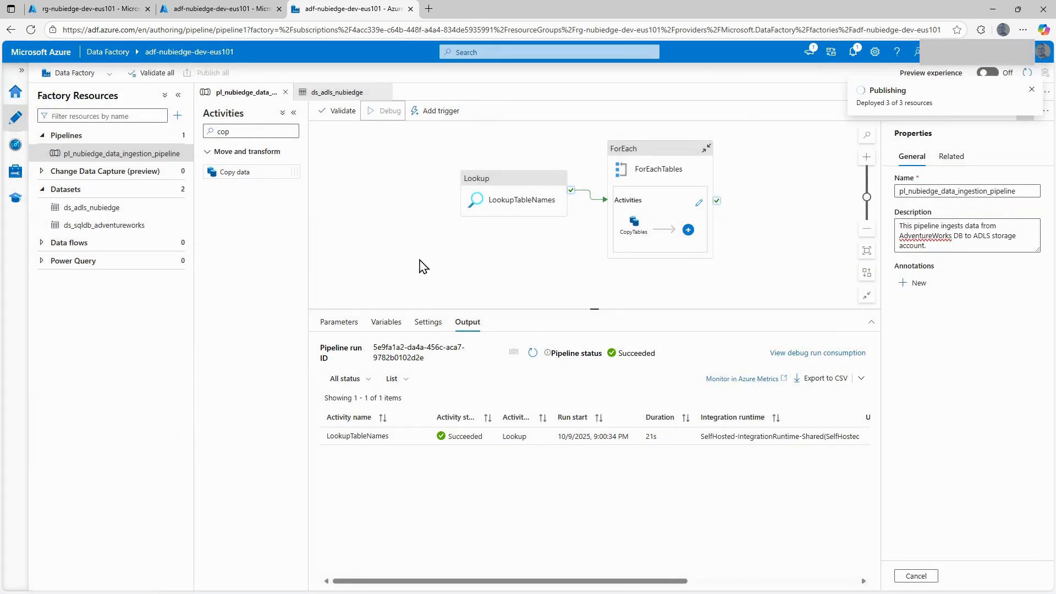
click(554, 348)
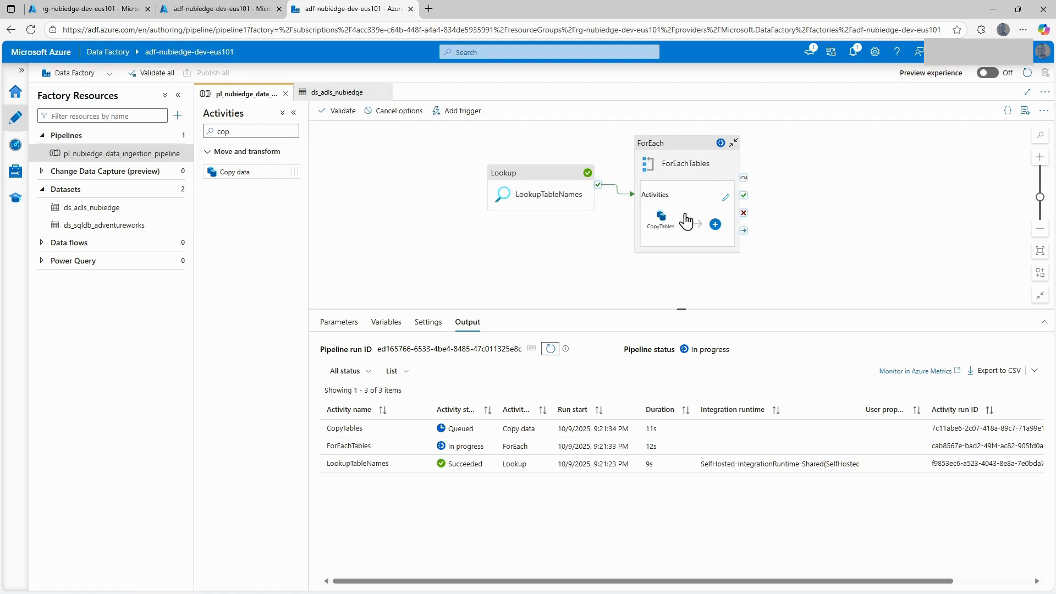
Open the bronze container of the stnubiedgedeveus101 storage account in the Azure portal.
click(110, 10)
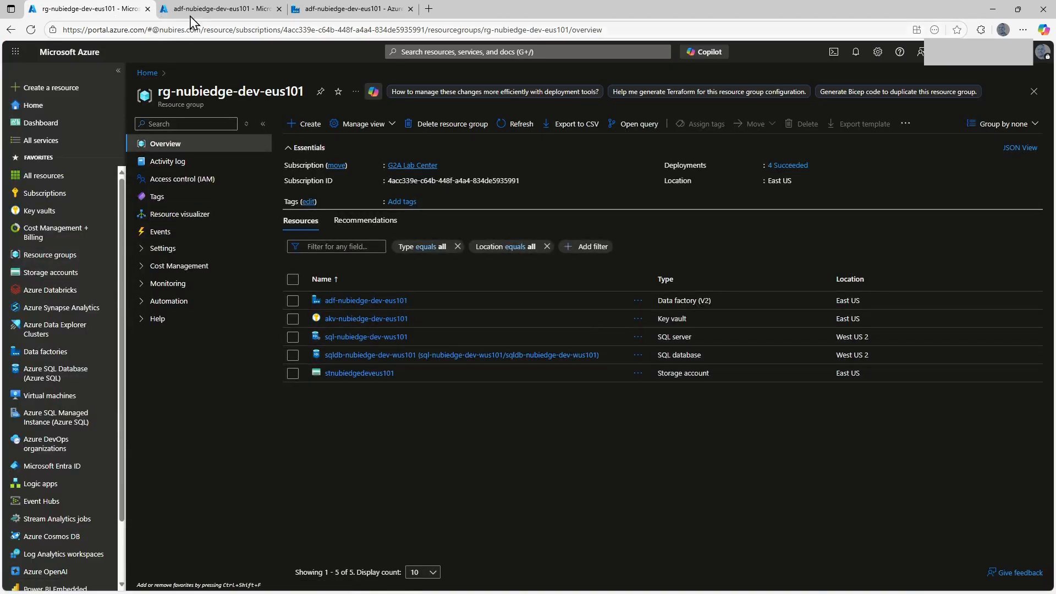
click(223, 8)
click(261, 77)
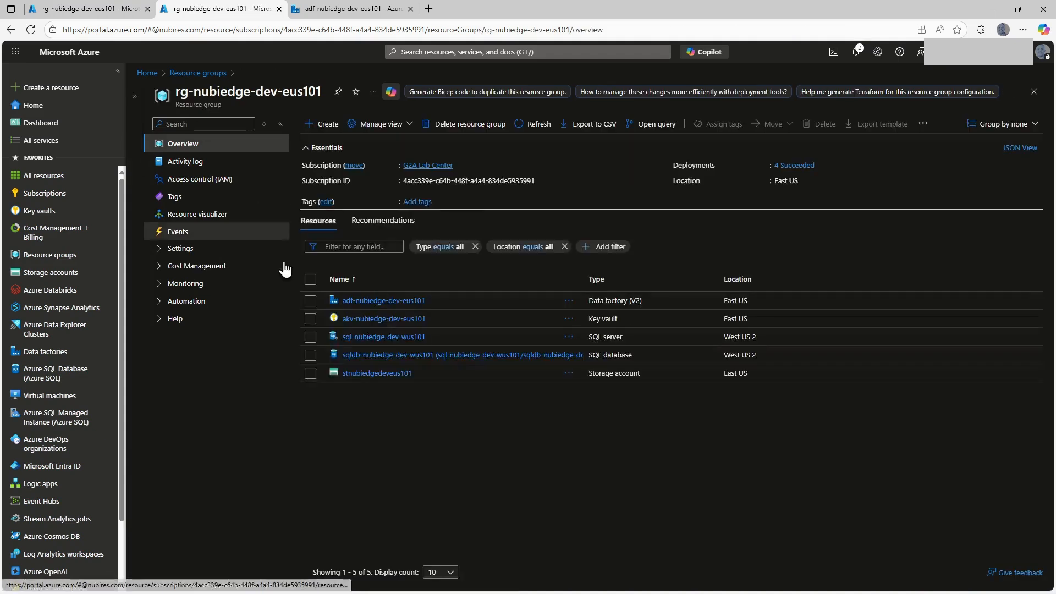
click(363, 378)
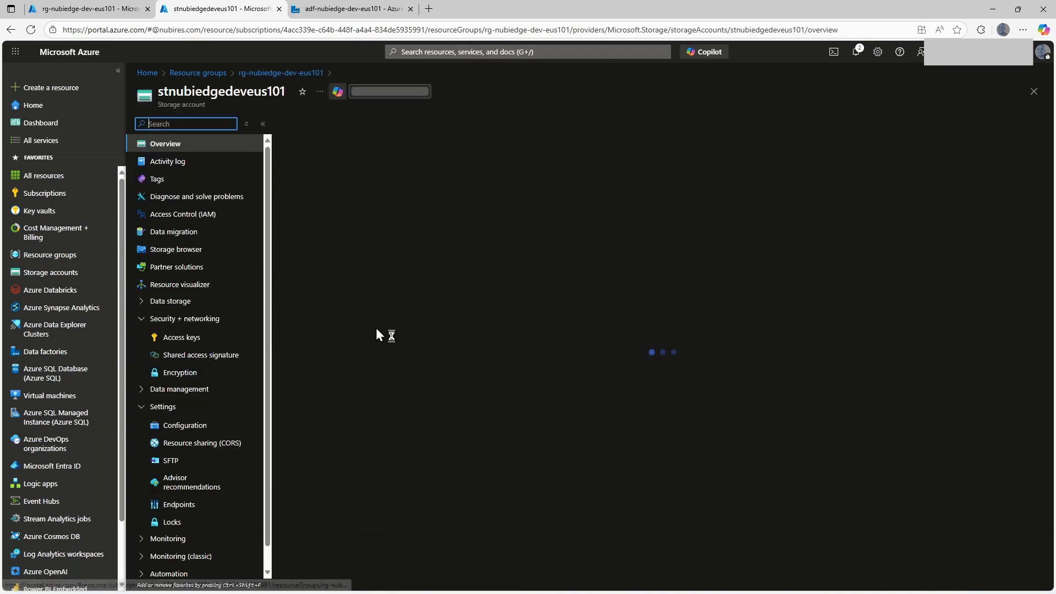
click(324, 332)
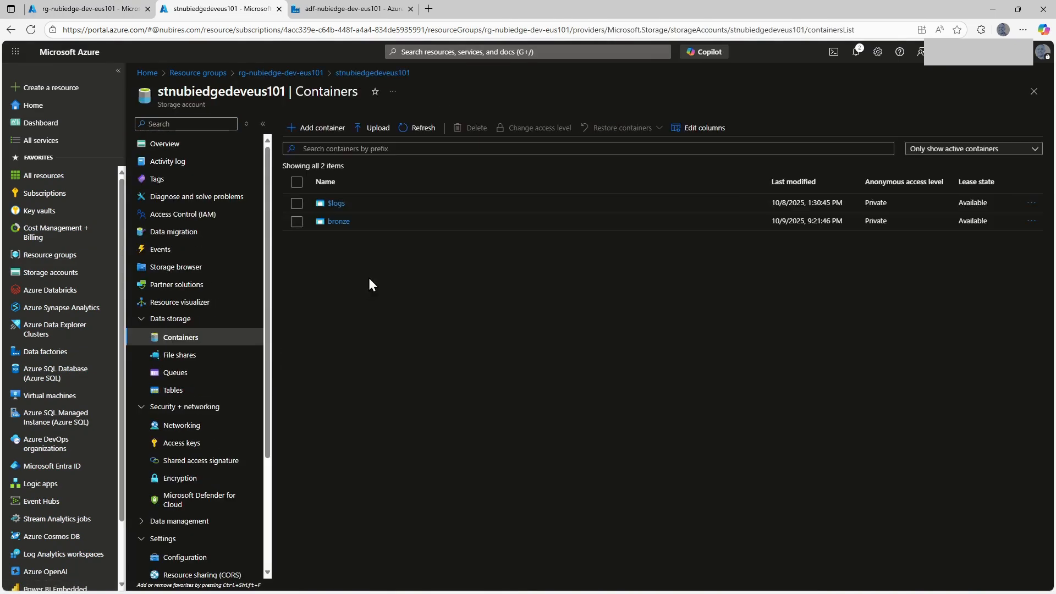
click(335, 220)
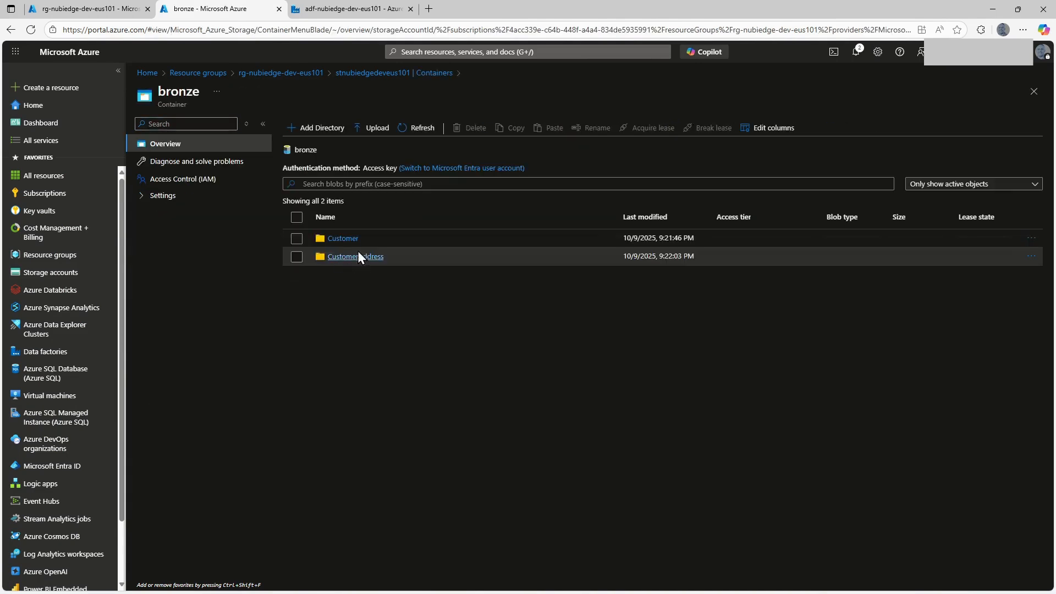
Inspect the contents of the copied CSV file in the Customer/20251010 folder.
click(340, 238)
click(340, 256)
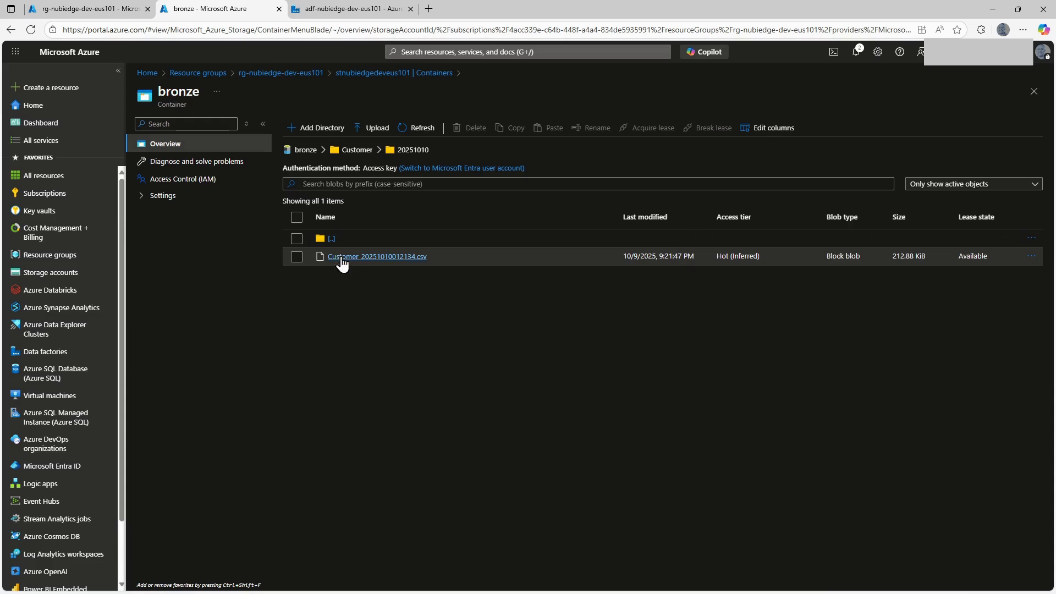
click(368, 258)
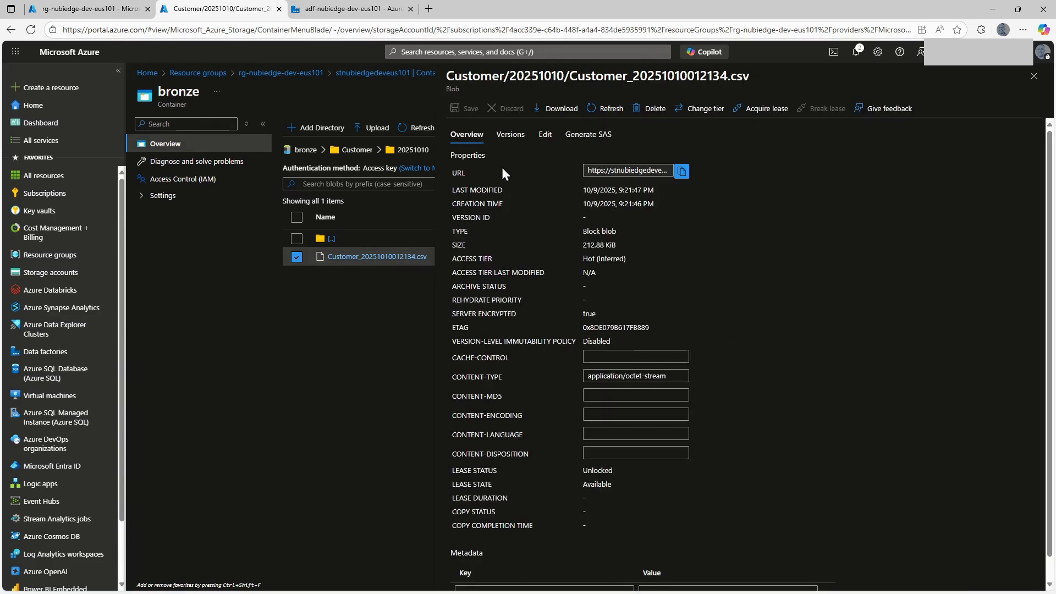
click(554, 134)
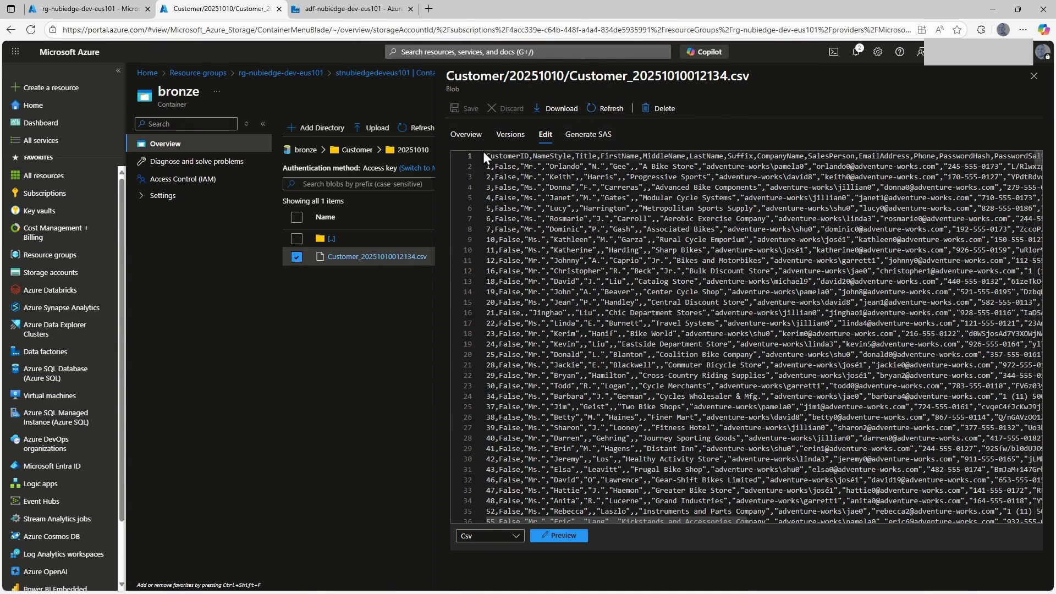
Inspect the contents of the copied CSV file in the bronze container's CustomerAddress/20251010 folder.
click(365, 72)
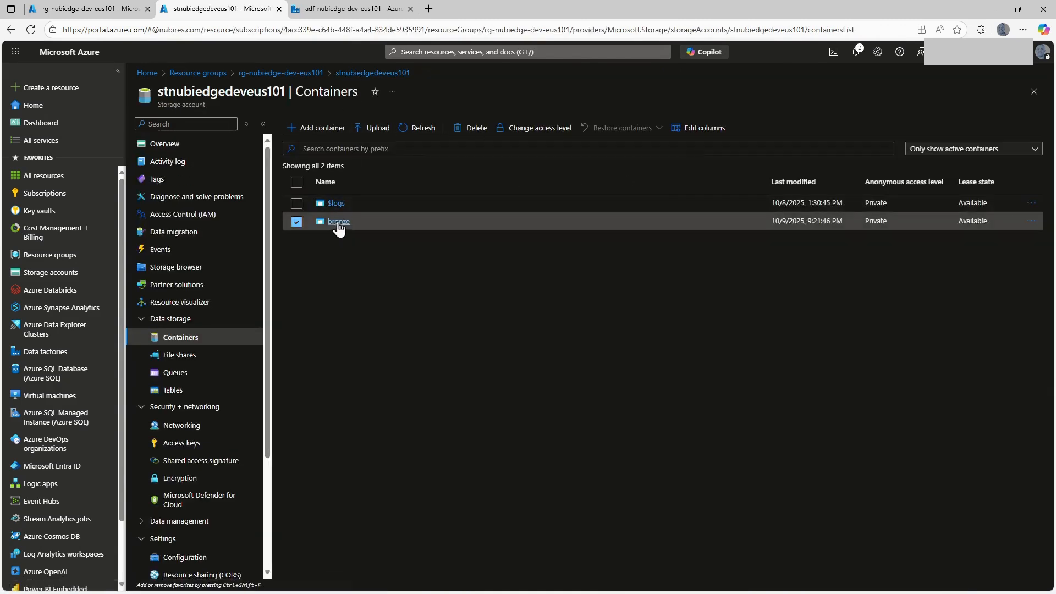
click(338, 221)
click(348, 255)
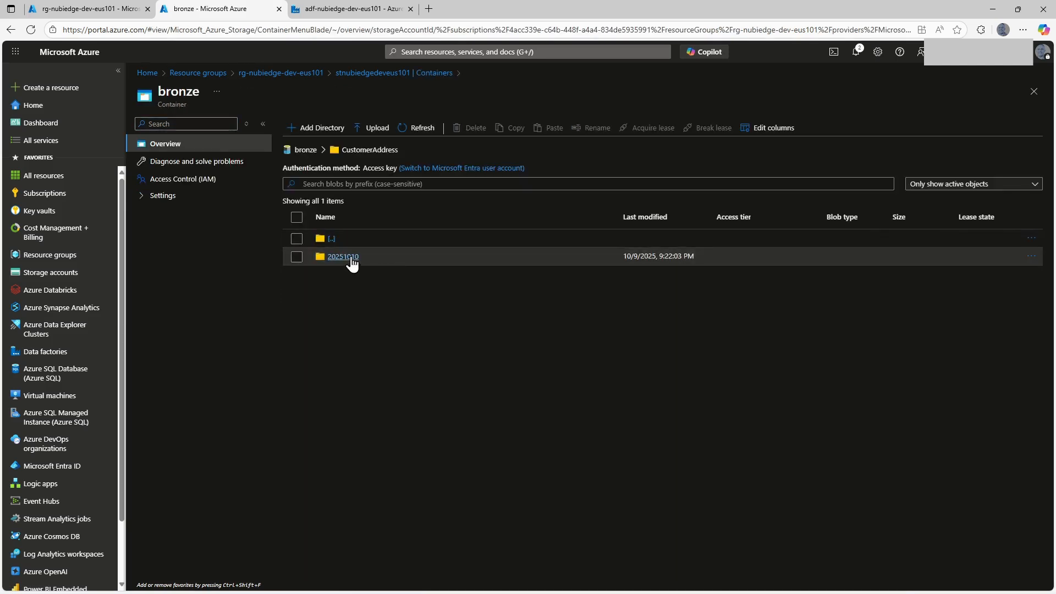
click(343, 256)
click(425, 257)
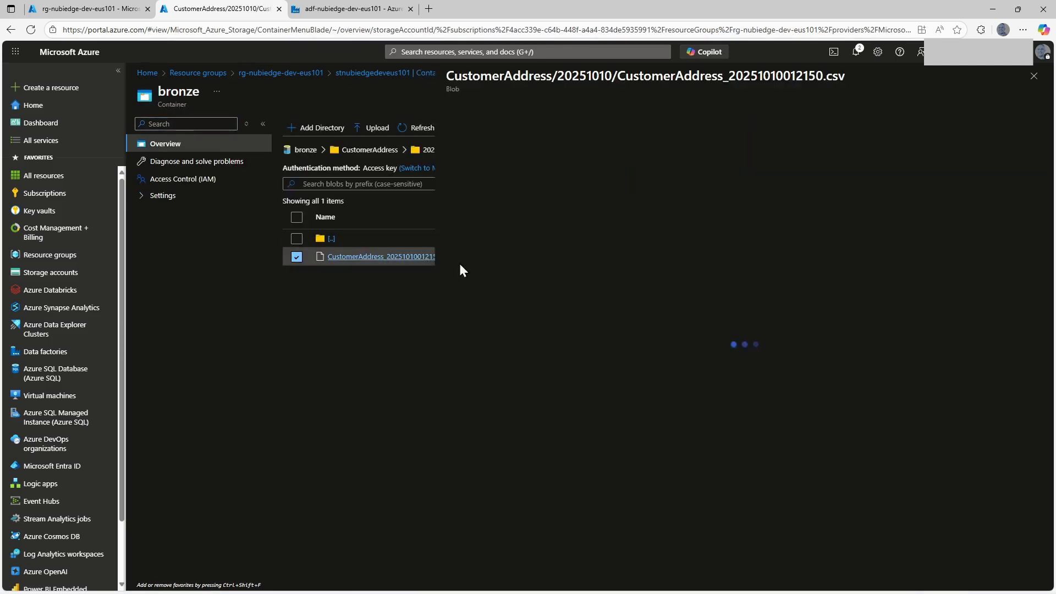
click(544, 135)
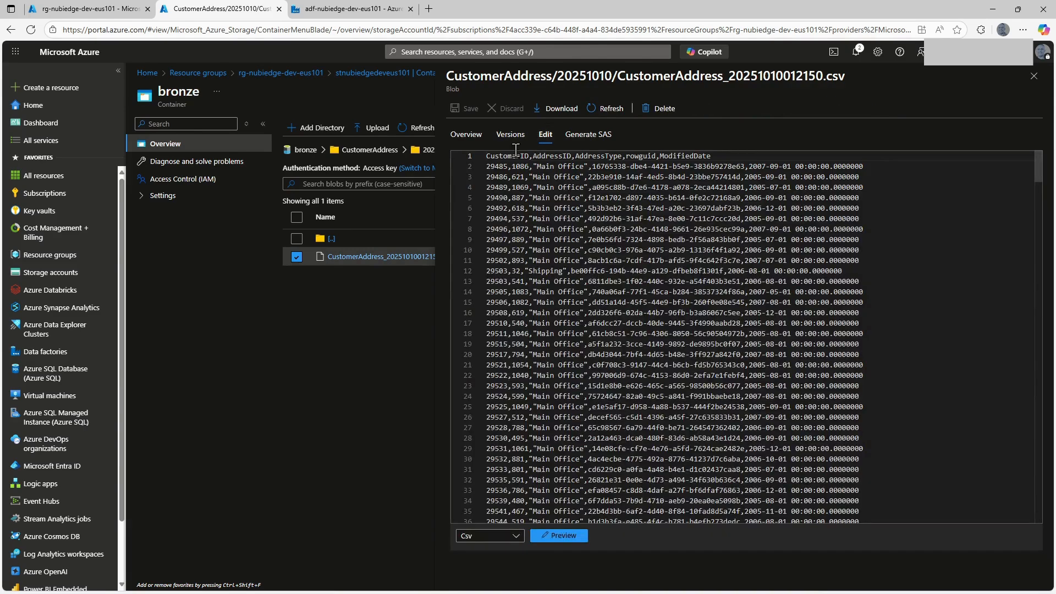
Leave the storage account for the resource group, return to Data Factory and refresh the debug run status.
click(381, 73)
click(306, 72)
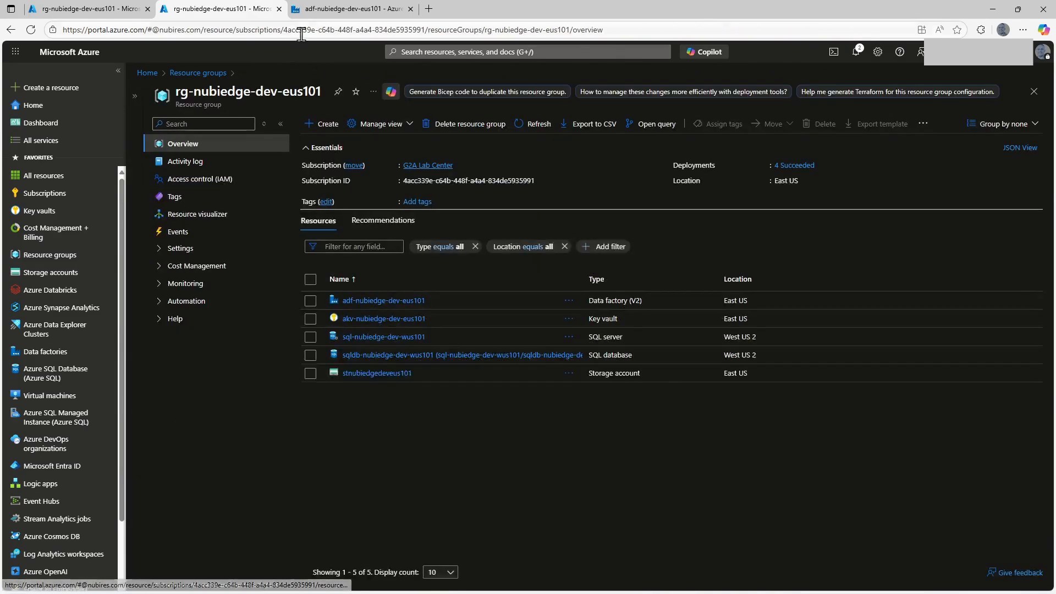
click(318, 10)
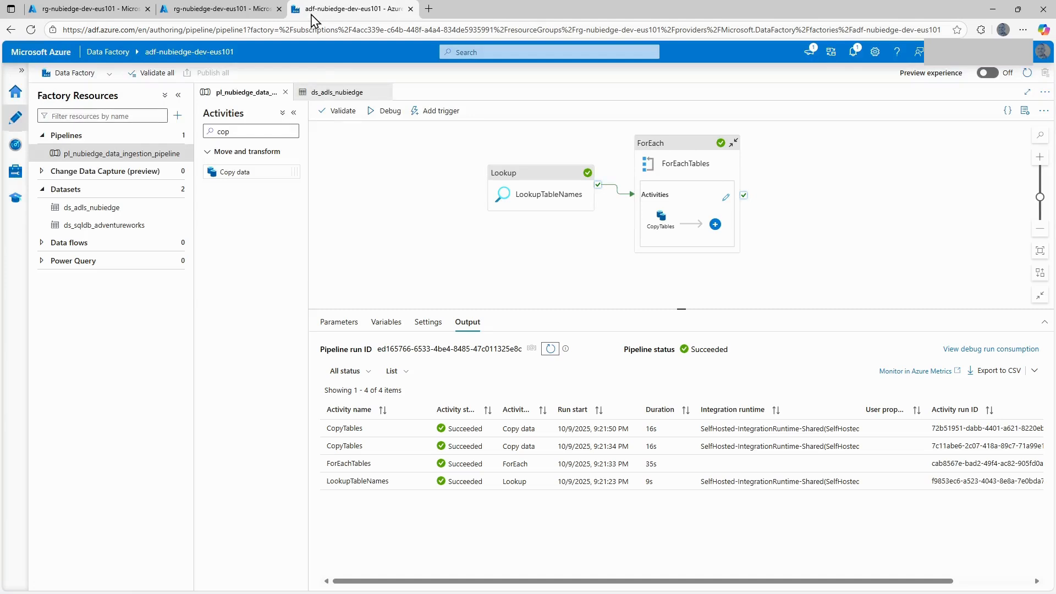
click(549, 350)
Open the activities inside ForEachTables and examine the source settings of CopyTables.
drag(551, 238, 542, 248)
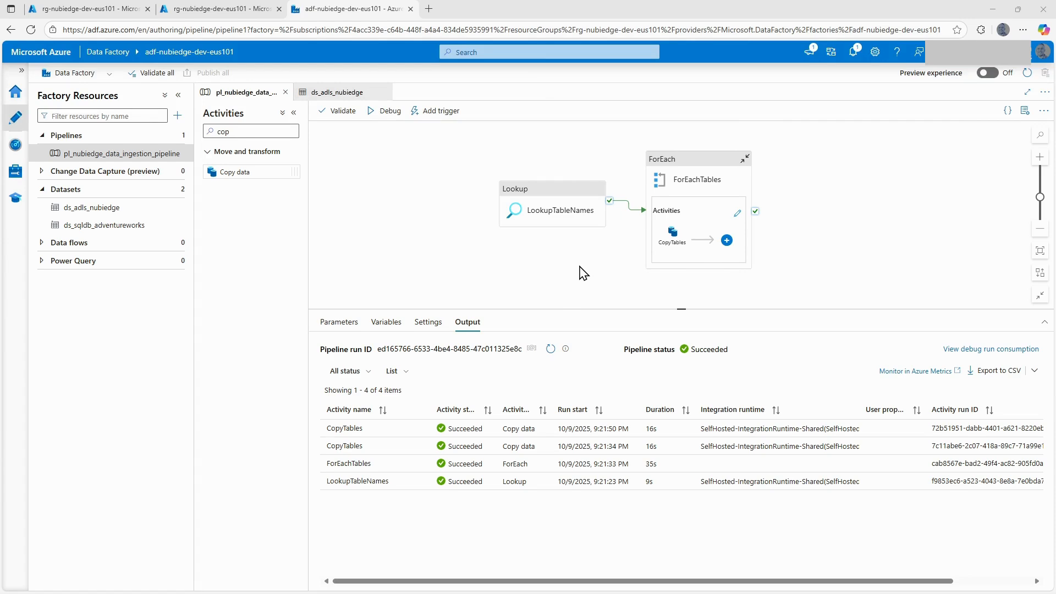
click(738, 214)
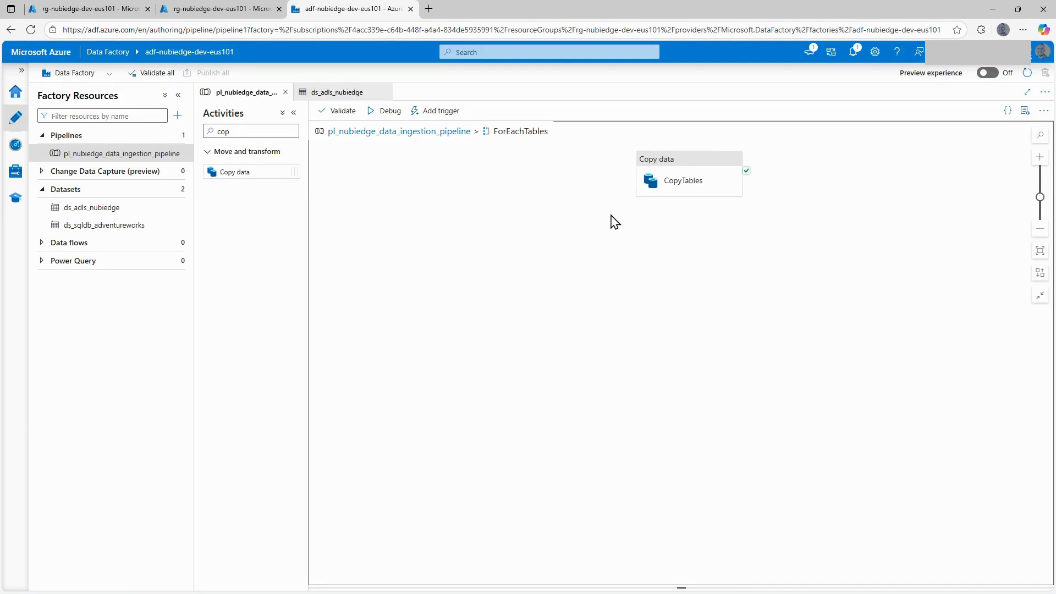
drag(599, 199, 546, 230)
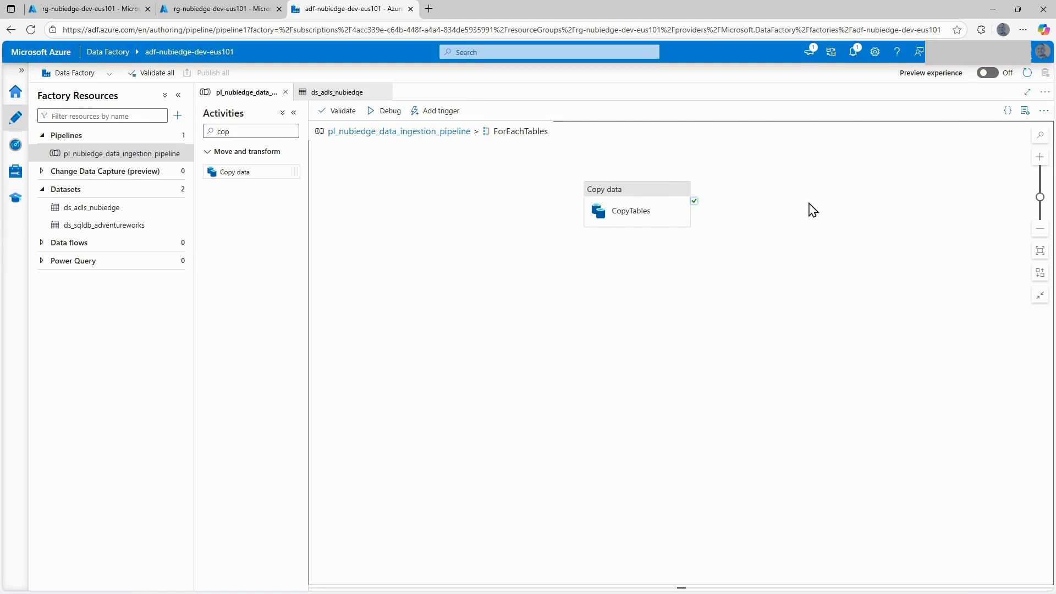
click(638, 198)
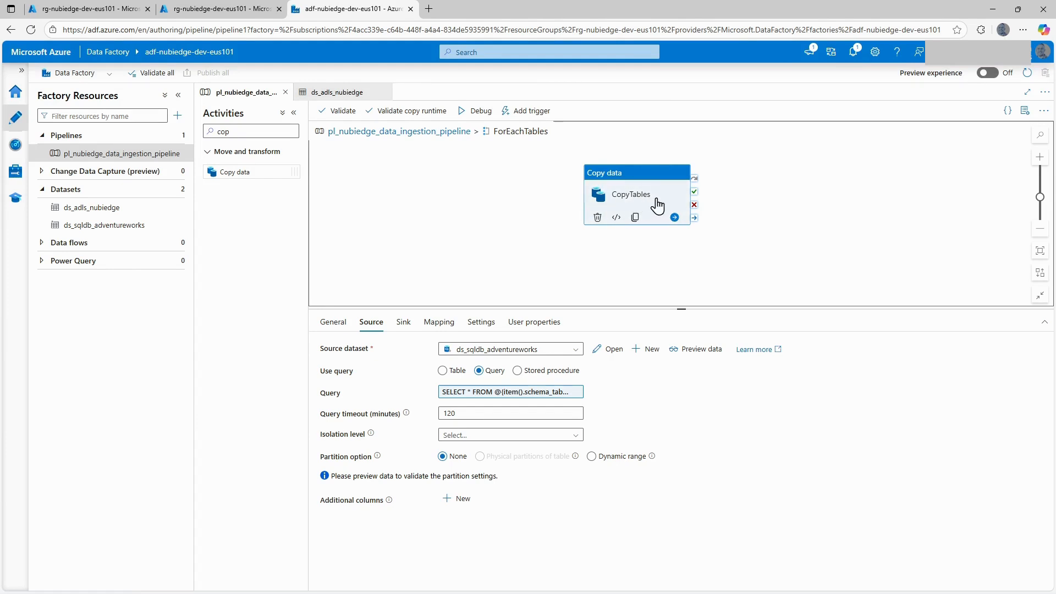
Switch to the resource group in the Azure portal and sign in to the query editor of the sqldb-nubiedge-dev-wus101 database.
click(92, 9)
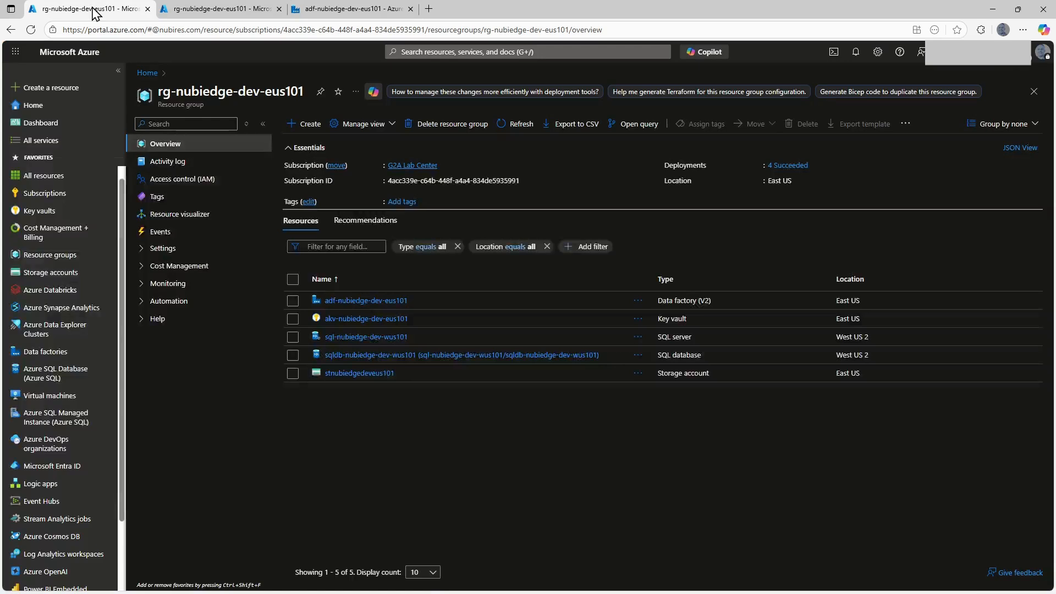
click(366, 355)
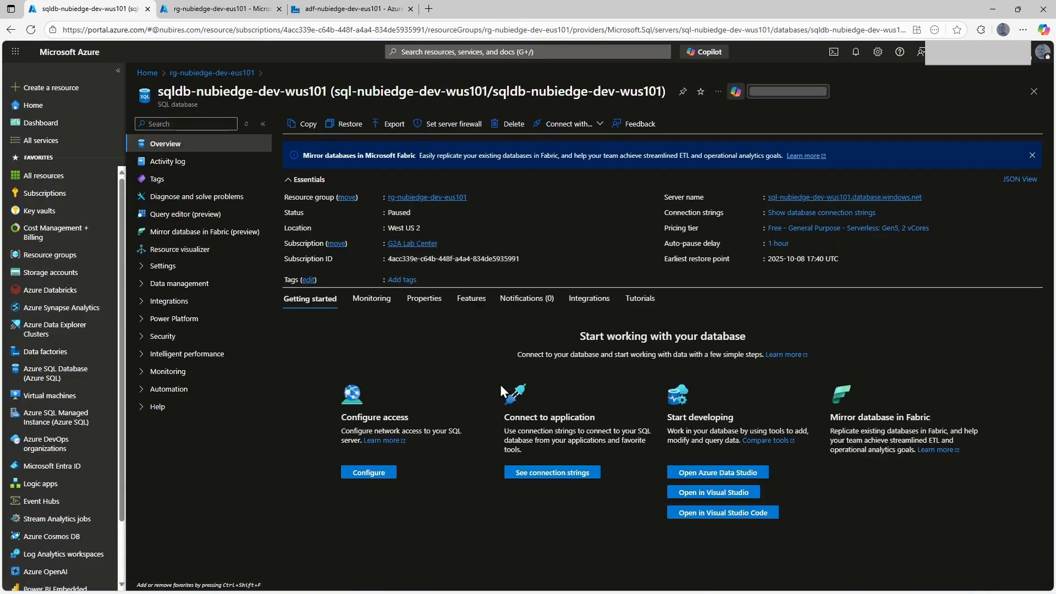
click(820, 198)
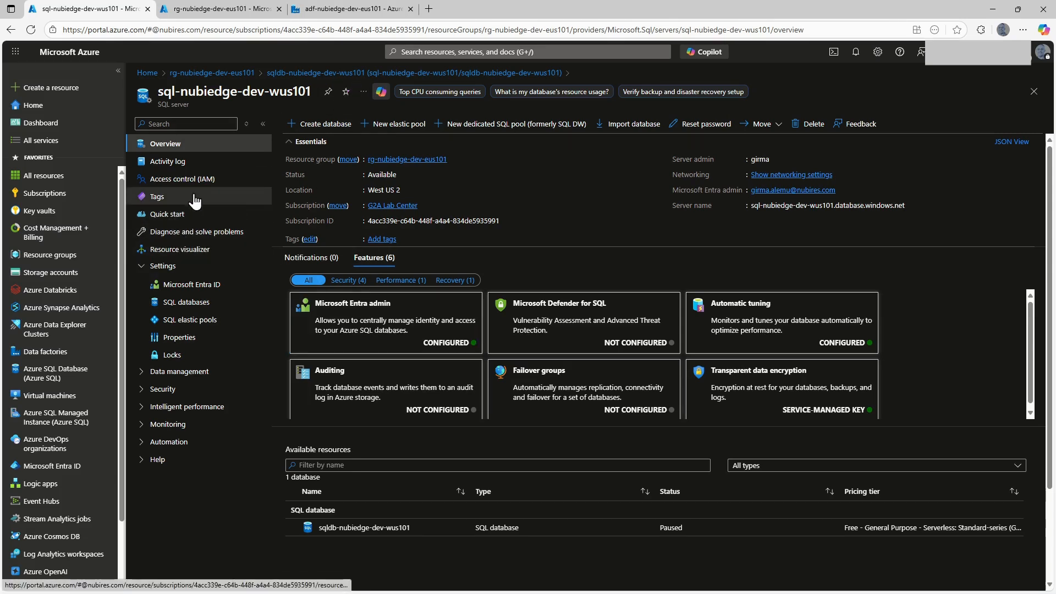
click(369, 73)
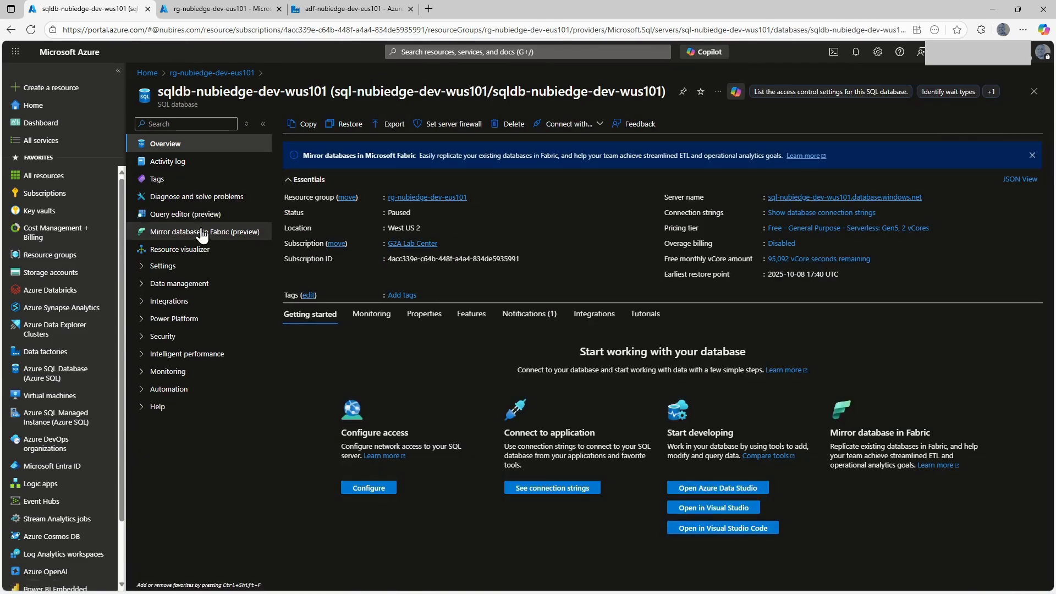
click(187, 214)
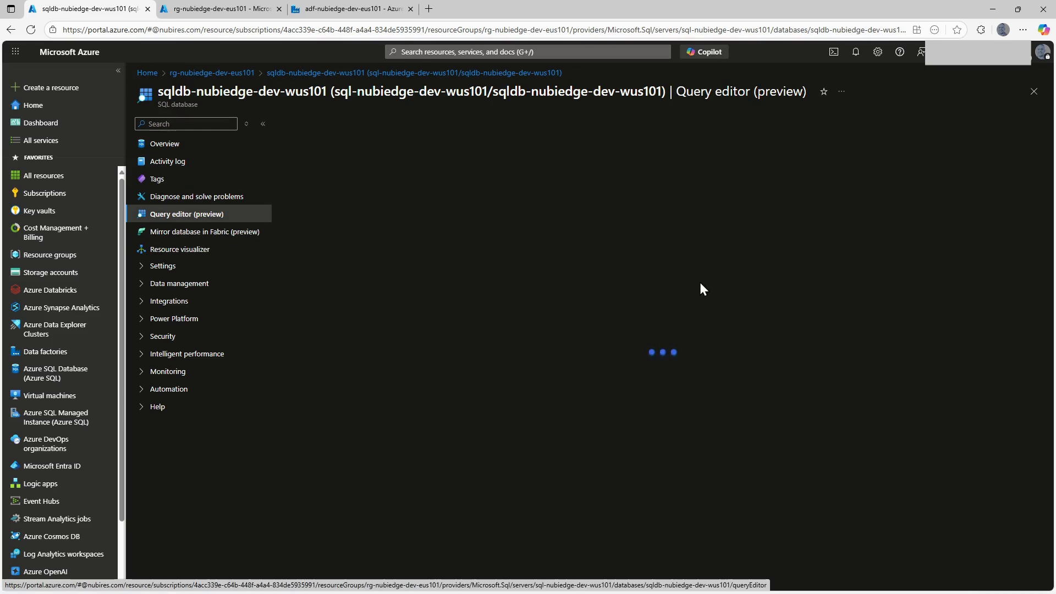
click(566, 355)
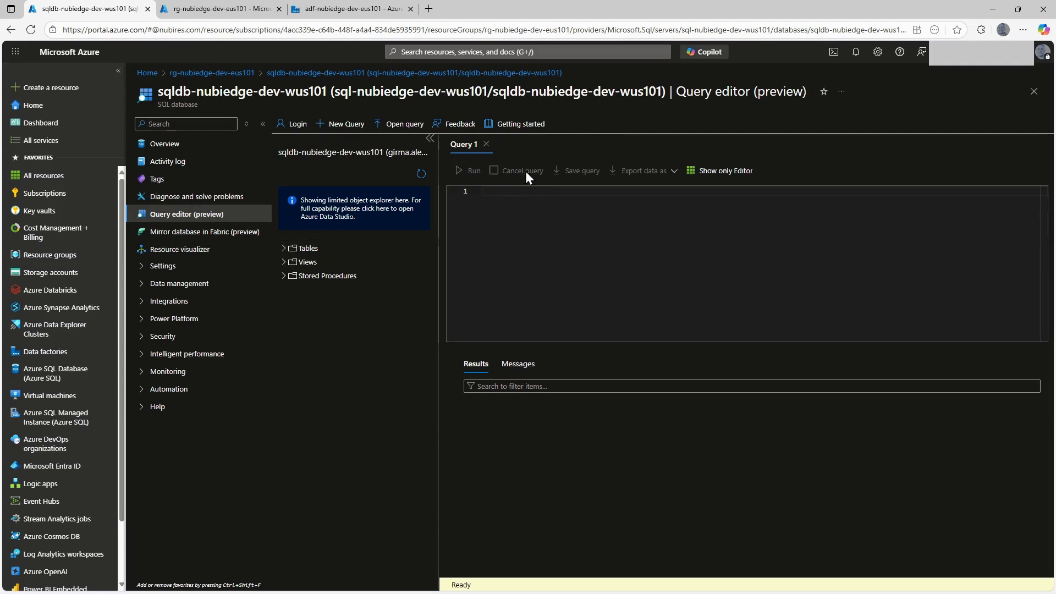
Create the table dbo.watermarktable with nullable columns table_name varchar(255), schema_table_name varchar(255) and watermark_value datetime.
click(283, 249)
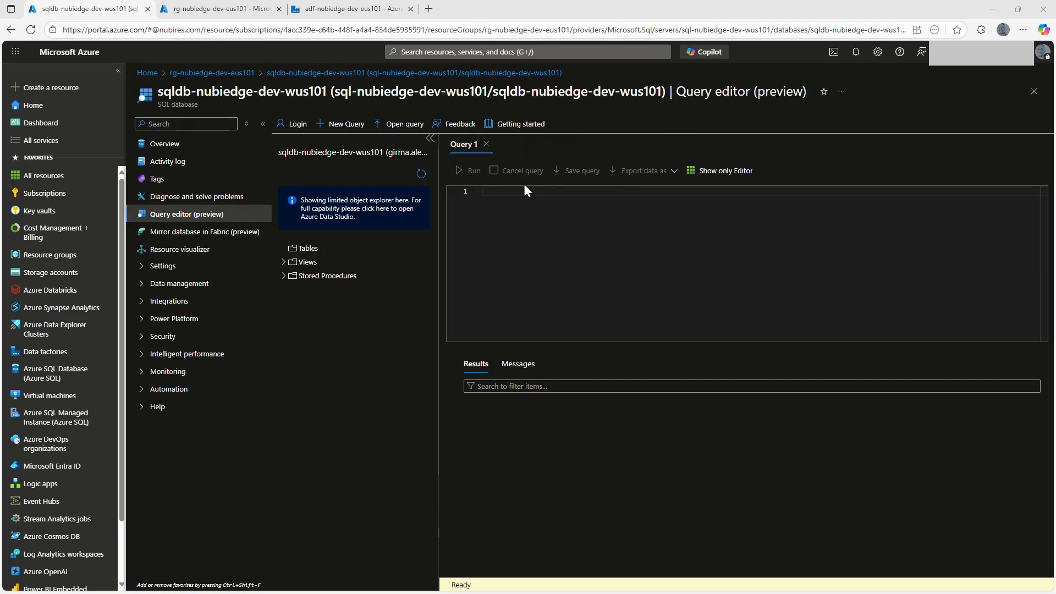
text(CREATE TABLE dbo.watermarktable(     table_name varchar(255) NULL,     schema_table_name varchar(255) NULL,     watermark_value [datetime] NULL ))
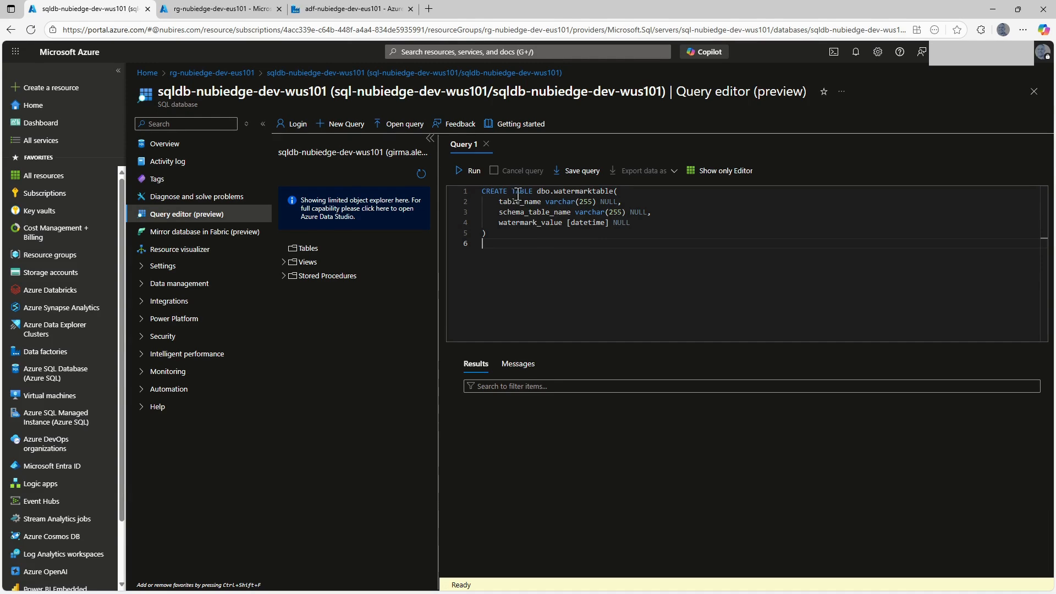
double_click(579, 191)
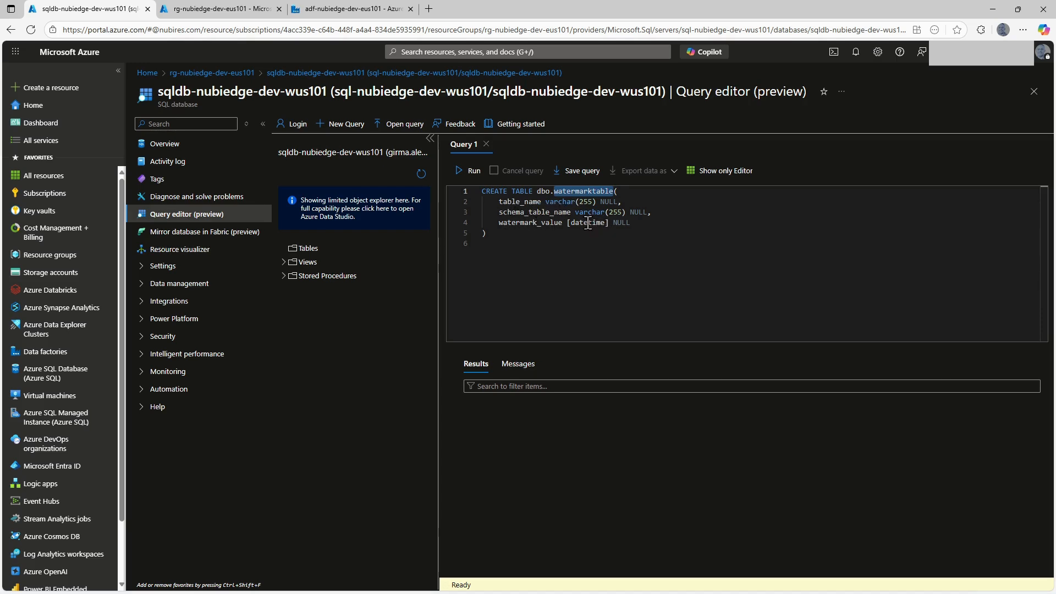
click(469, 171)
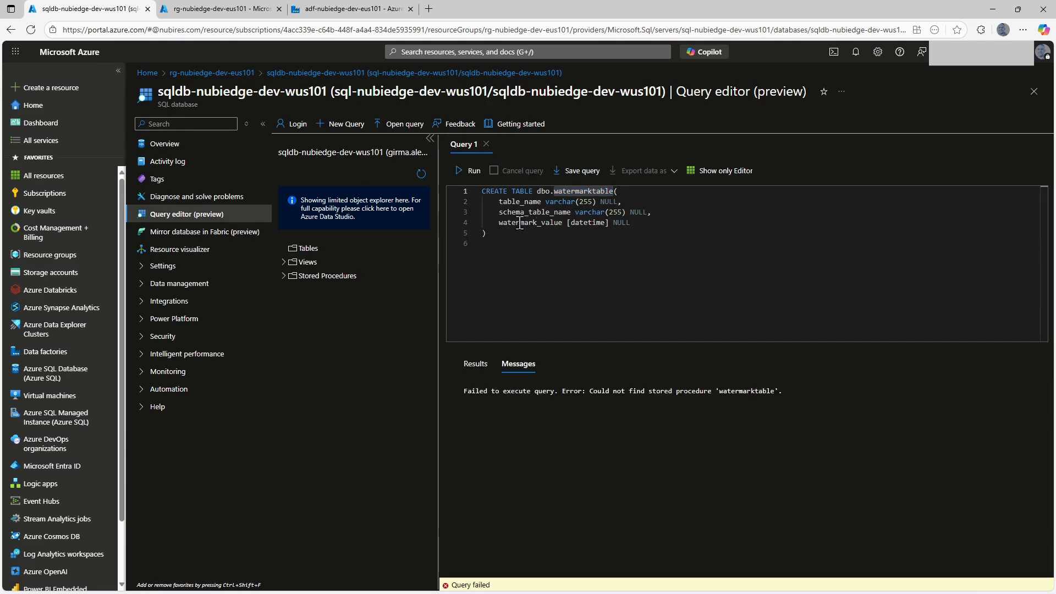
click(421, 174)
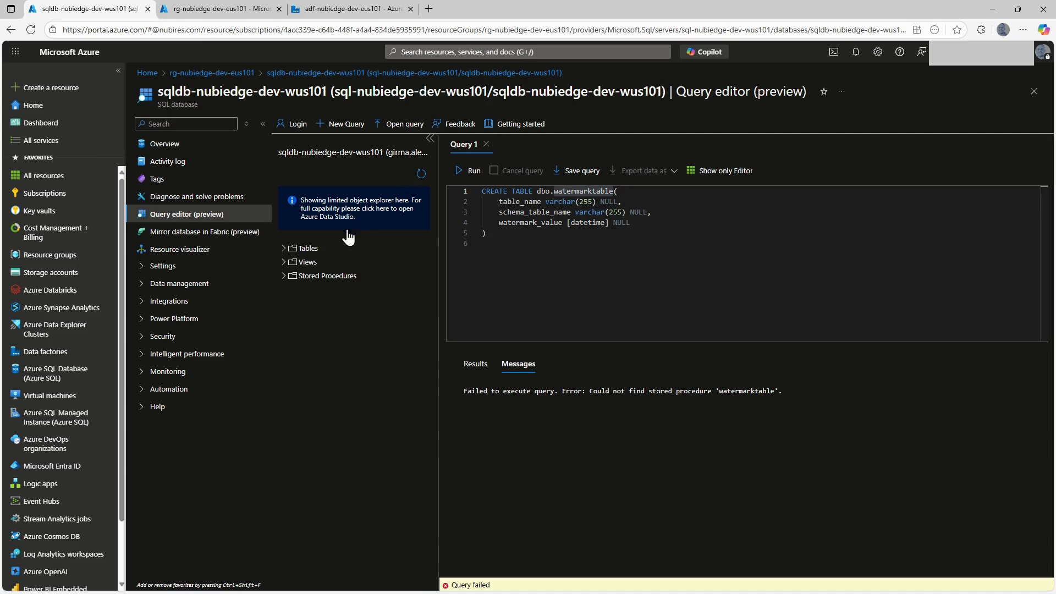
click(288, 250)
click(527, 233)
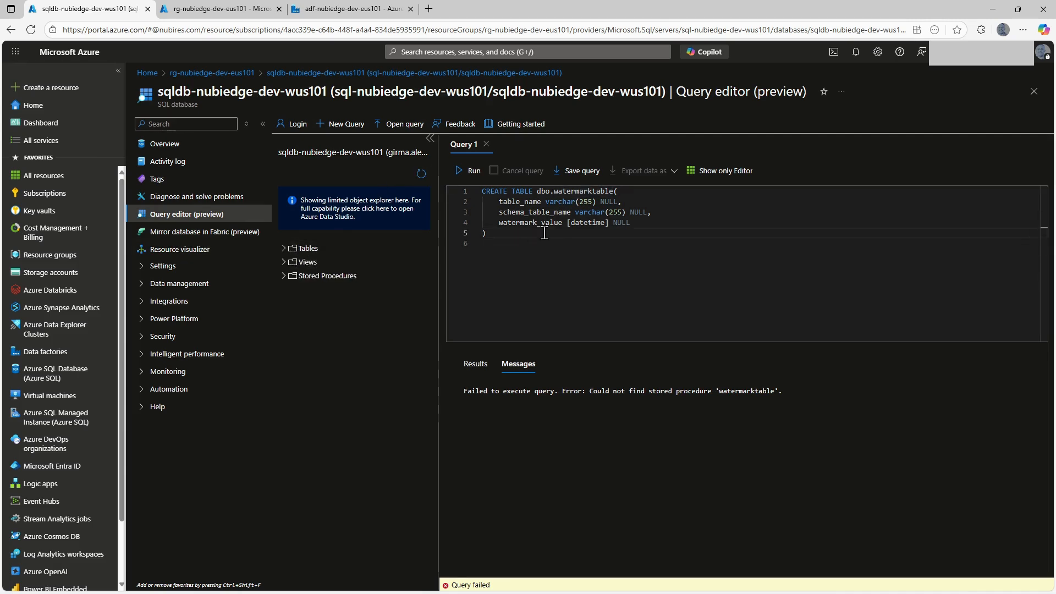
click(466, 171)
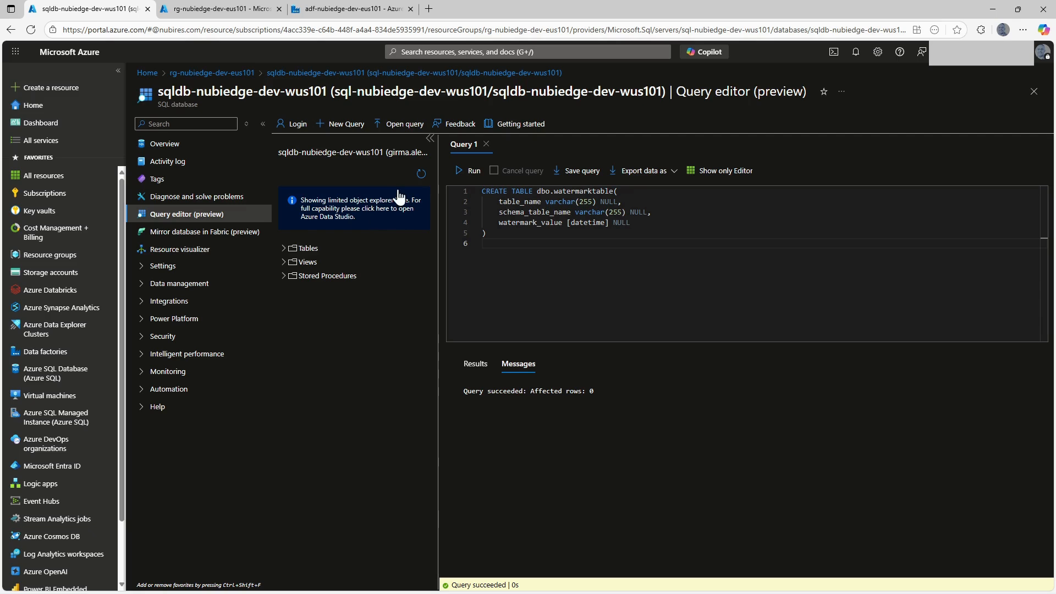
Query the top 1000 rows of the new dbo.watermarktable.
click(284, 249)
click(421, 264)
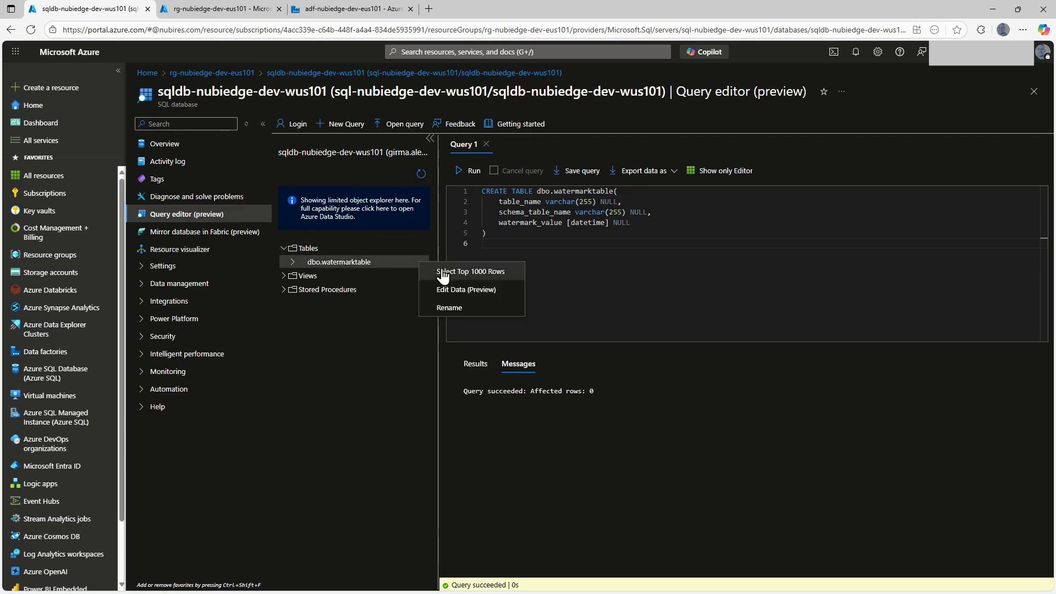
click(484, 270)
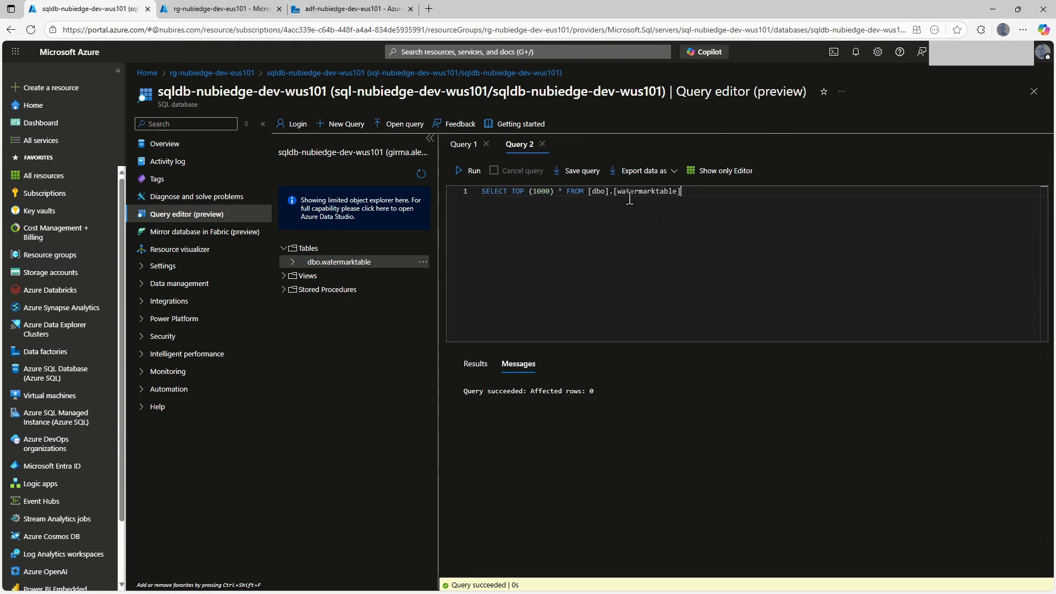
Insert rows into dbo.watermarktable for Customer (SalesLT.Customer) and CustomerAddress (SalesLT.CustomerAddress), each with a Null watermark_value.
triple_click(484, 197)
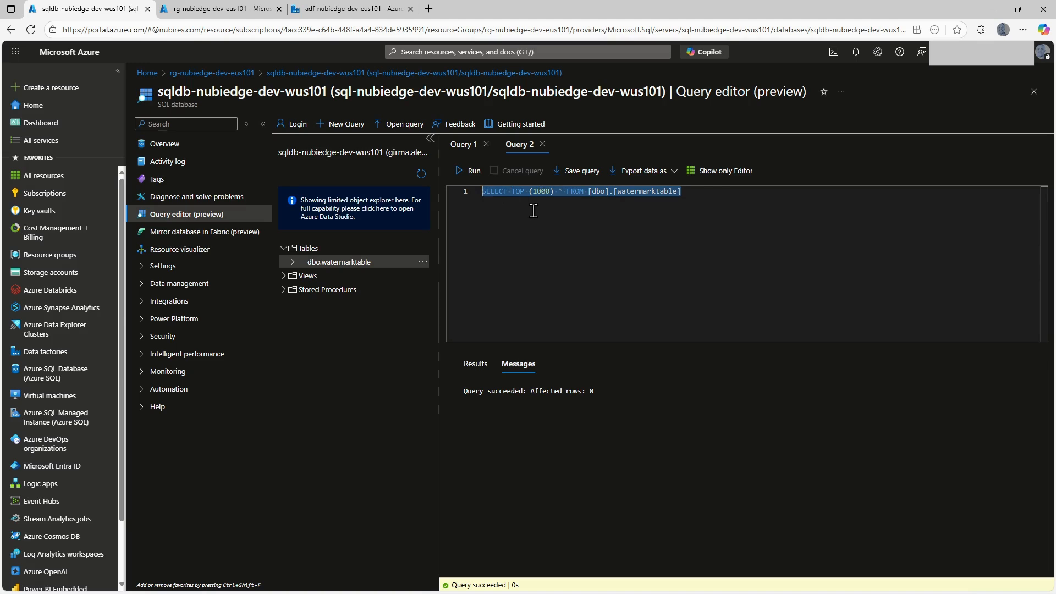
text(INSERT INTO dbo.watermarktable (table_name, schema_table_name, watermark_value) VALUES   ('Customer', 'SalesLT.Customer',                        Null),   ('CustomerAddress', 'SalesLT.CustomerAddress',                 Null);)
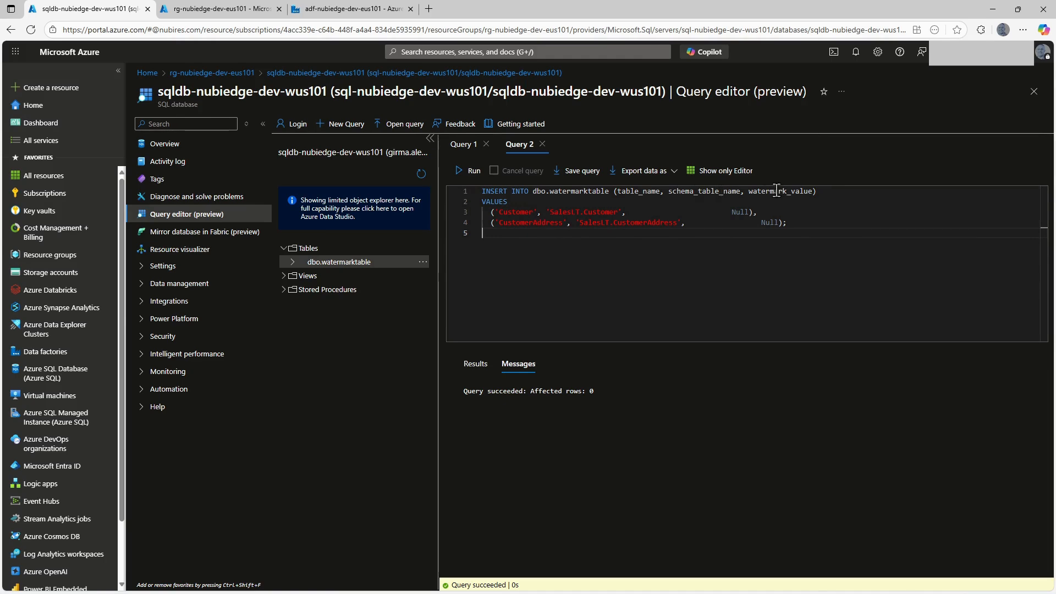
click(736, 212)
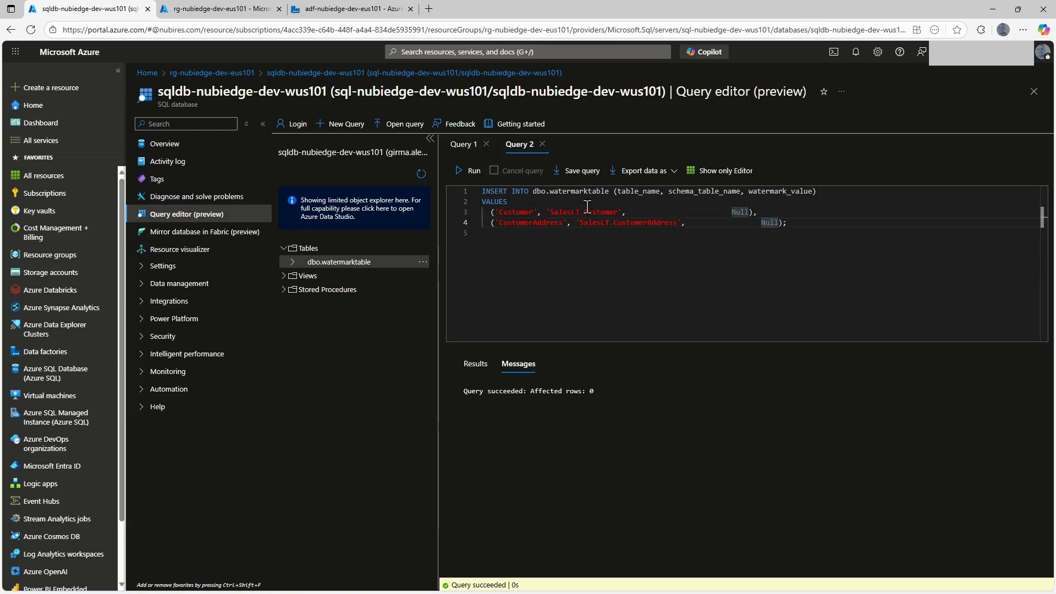
double_click(551, 210)
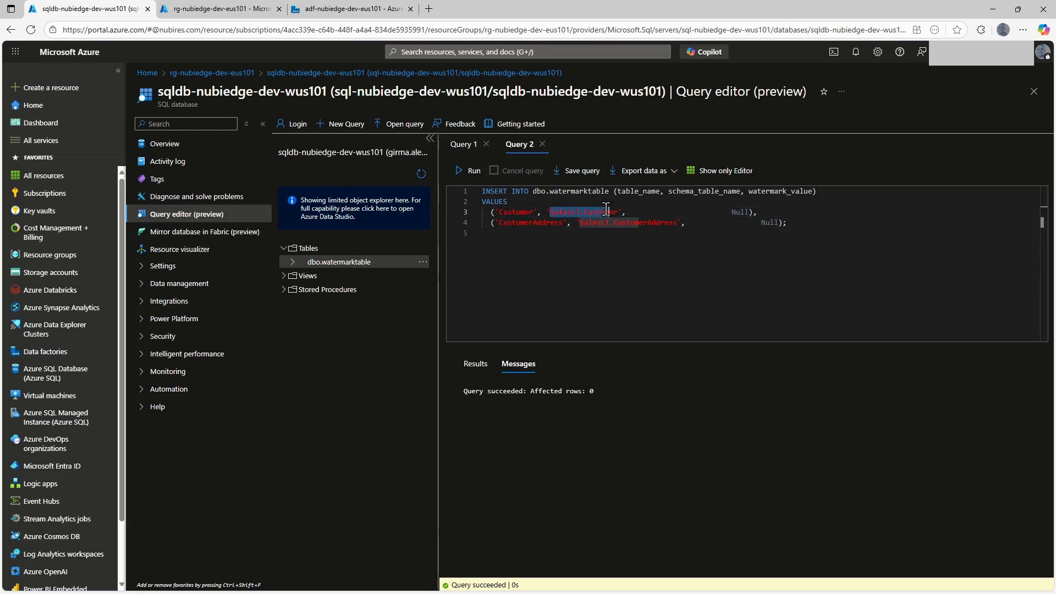
double_click(508, 212)
click(490, 235)
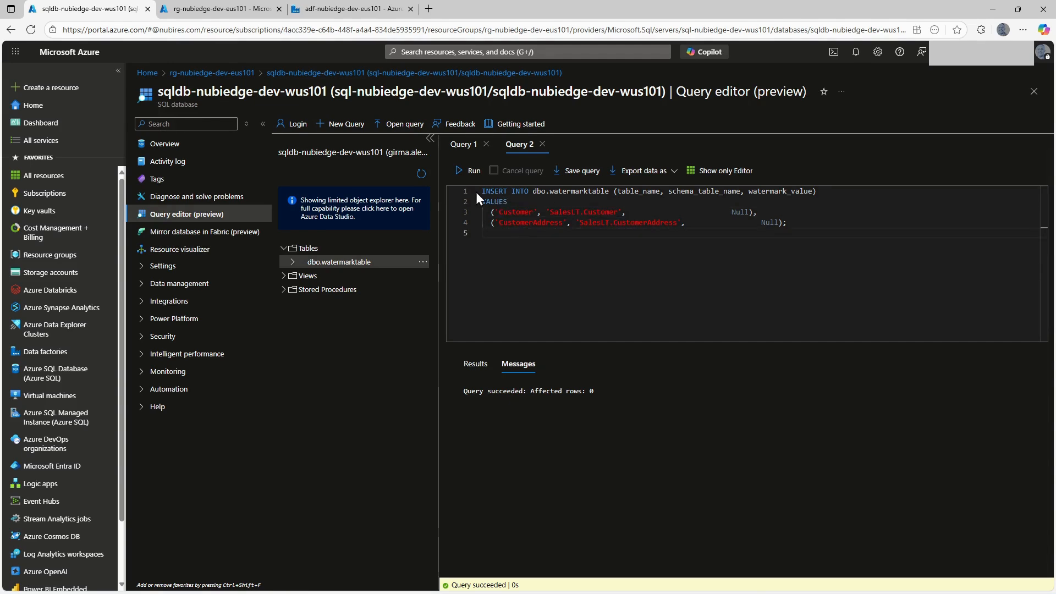
click(456, 175)
Refresh the database objects and check the inserted rows of dbo.watermarktable with a top 1000 rows query.
click(421, 174)
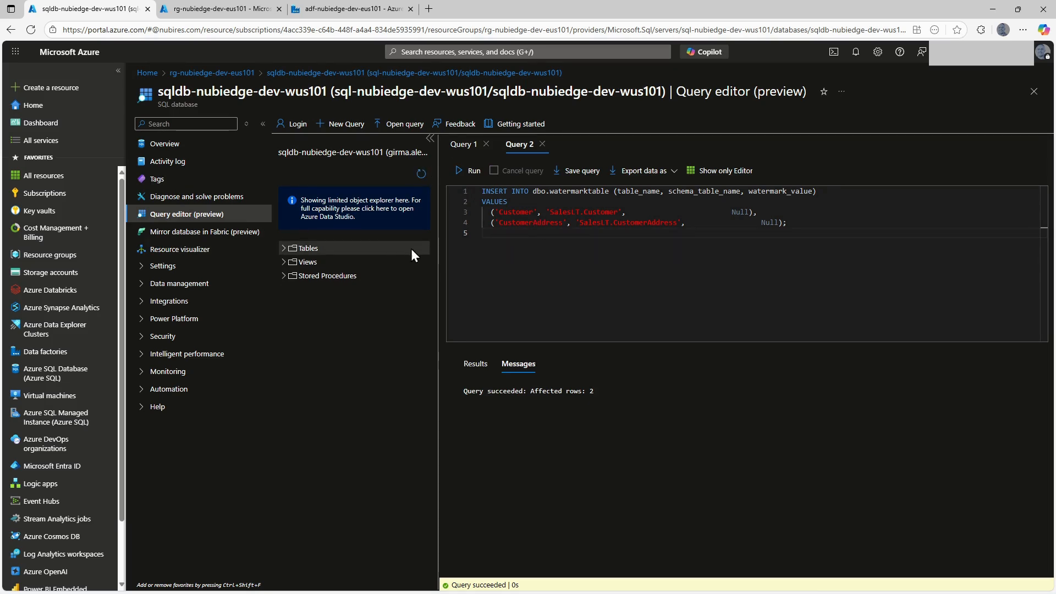
click(285, 249)
click(421, 262)
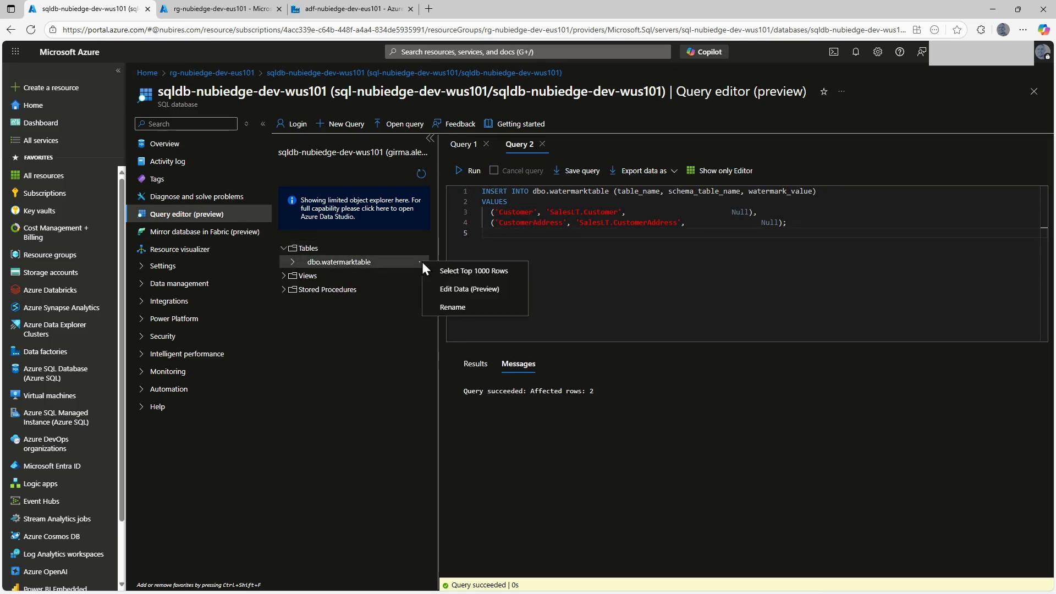
click(477, 273)
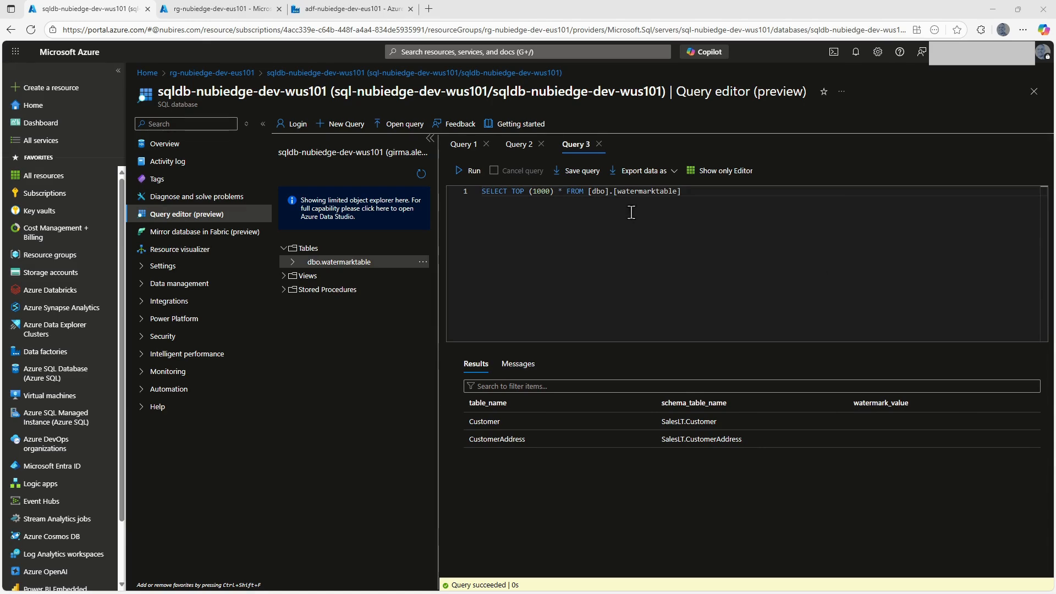
drag(685, 191, 474, 193)
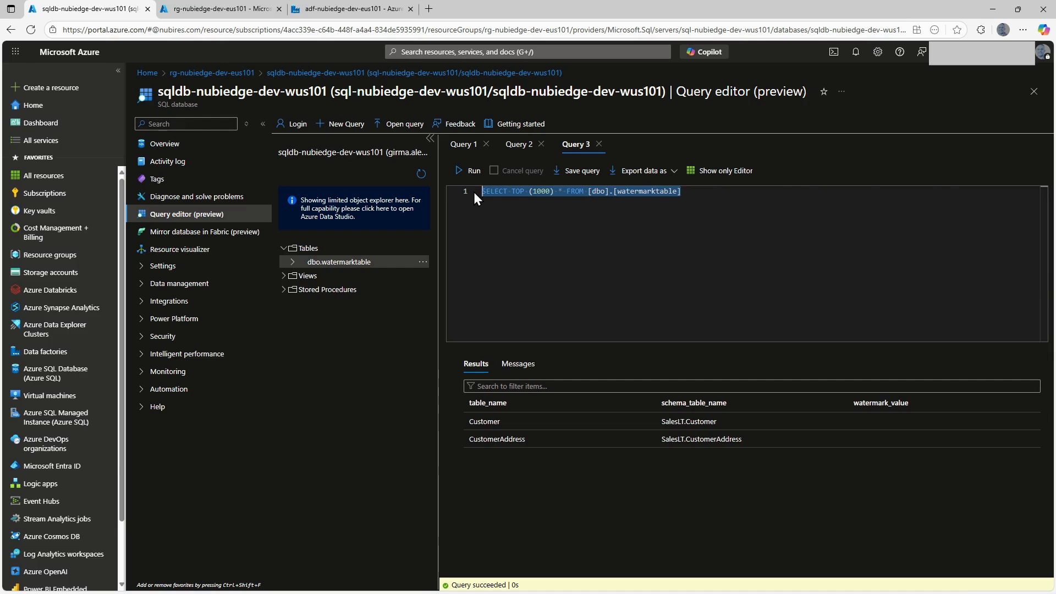
text(CREATE OR ALTER PROCEDURE dbo.usp_write_watermark @last_modified_time datetime, @schema_table_name varchar(150) AS BEGIN  UPDATE watermarktable SET watermark_value = @last_modified_time WHERE schema_table_name = @schema_table_name END; GO)
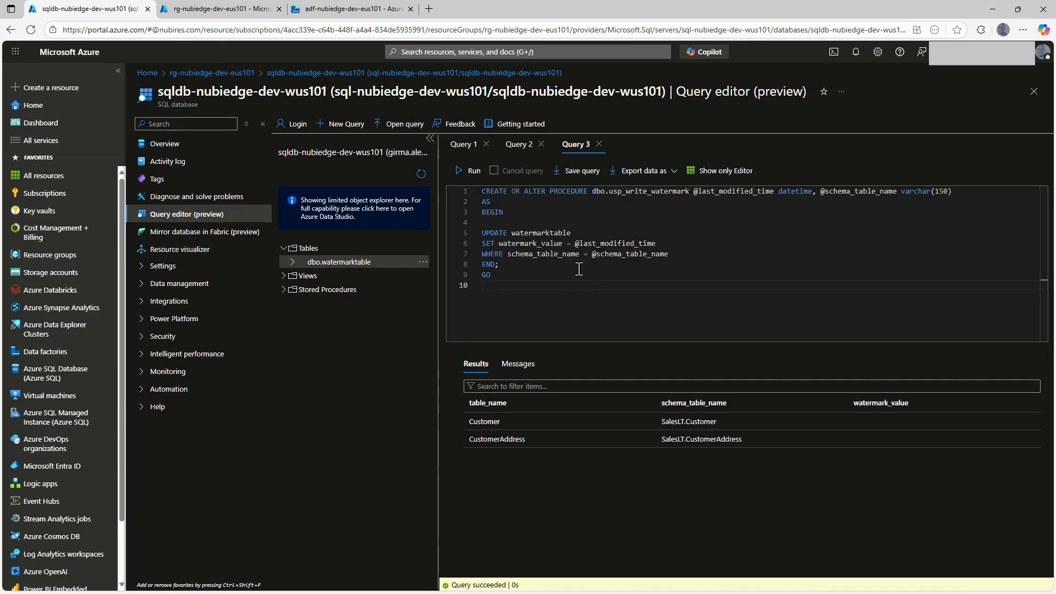
Review the procedure's name, its two parameters and the UPDATE, SET and WHERE clauses that act on watermarktable.
double_click(654, 192)
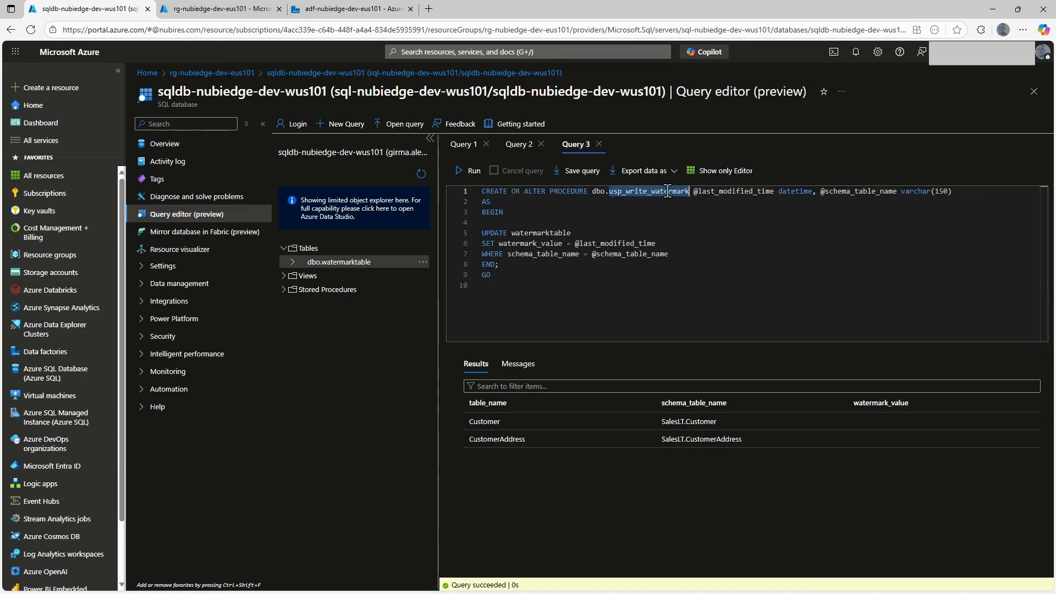
click(701, 201)
drag(693, 191, 773, 192)
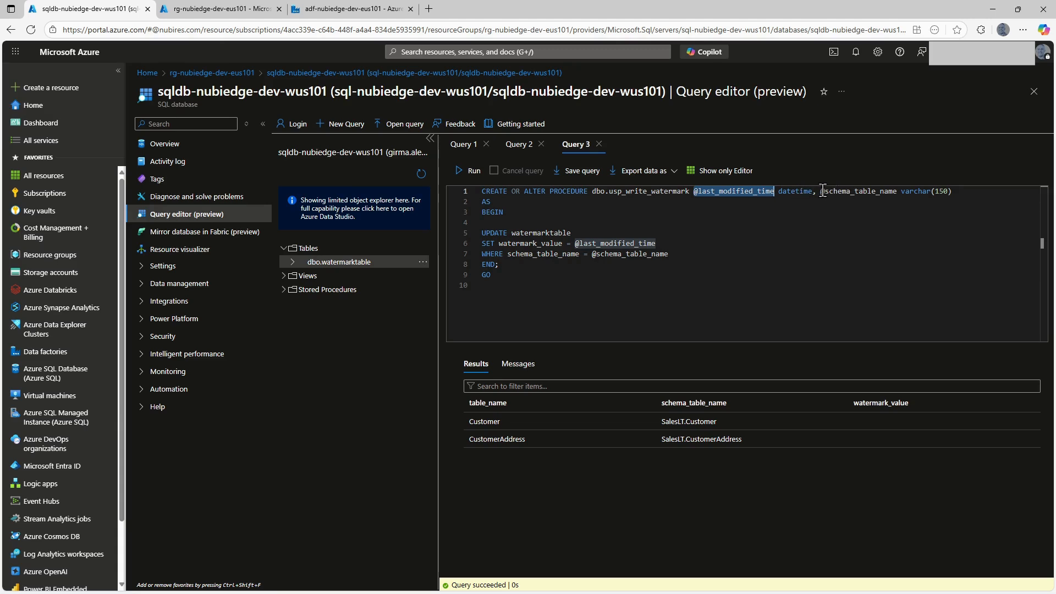
drag(822, 191, 899, 192)
double_click(721, 193)
double_click(531, 234)
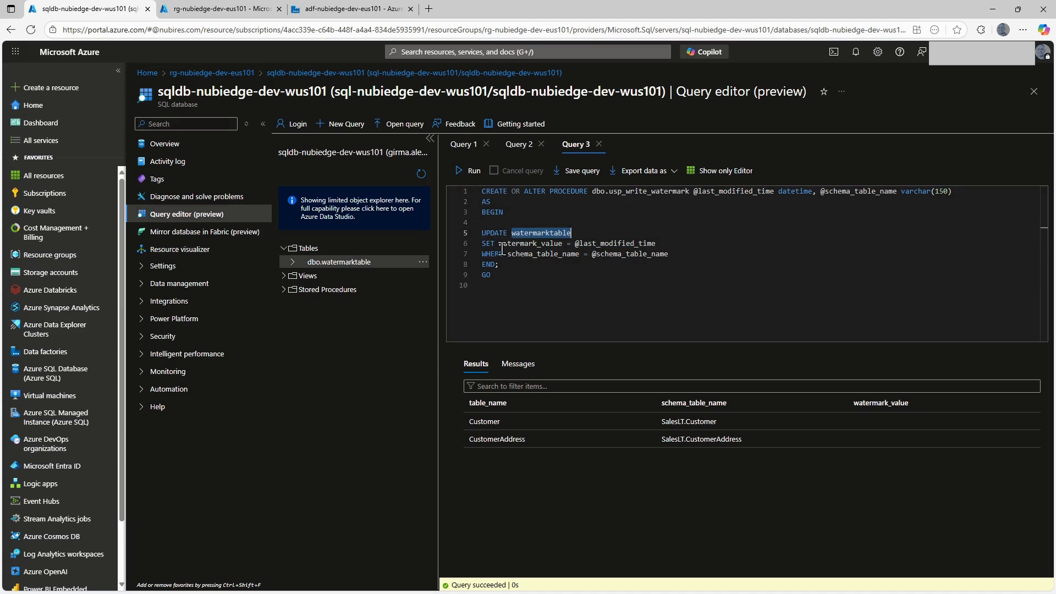
double_click(529, 243)
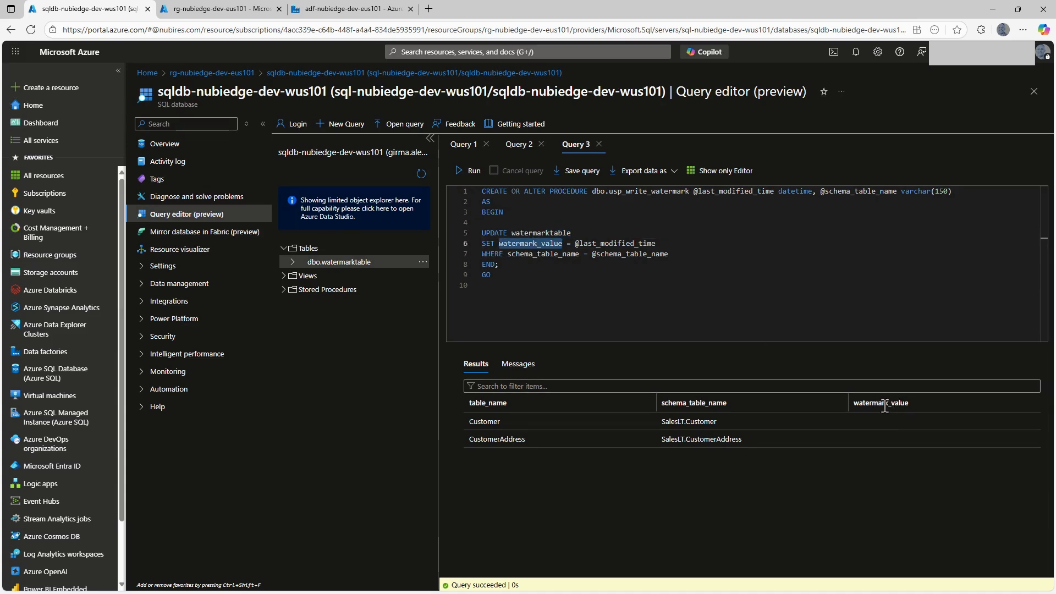
drag(655, 243, 571, 243)
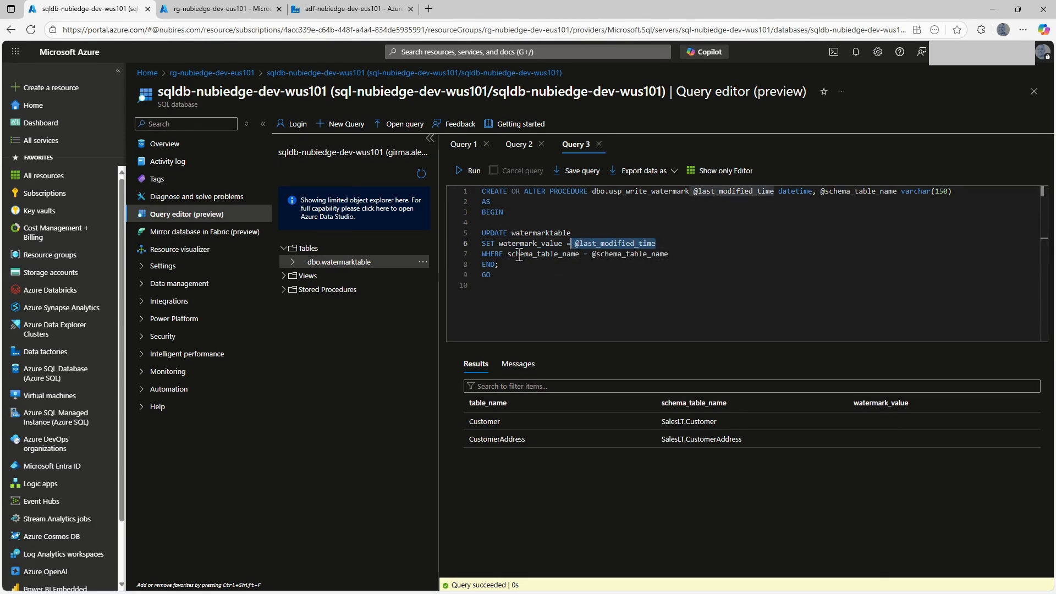
drag(679, 254, 597, 254)
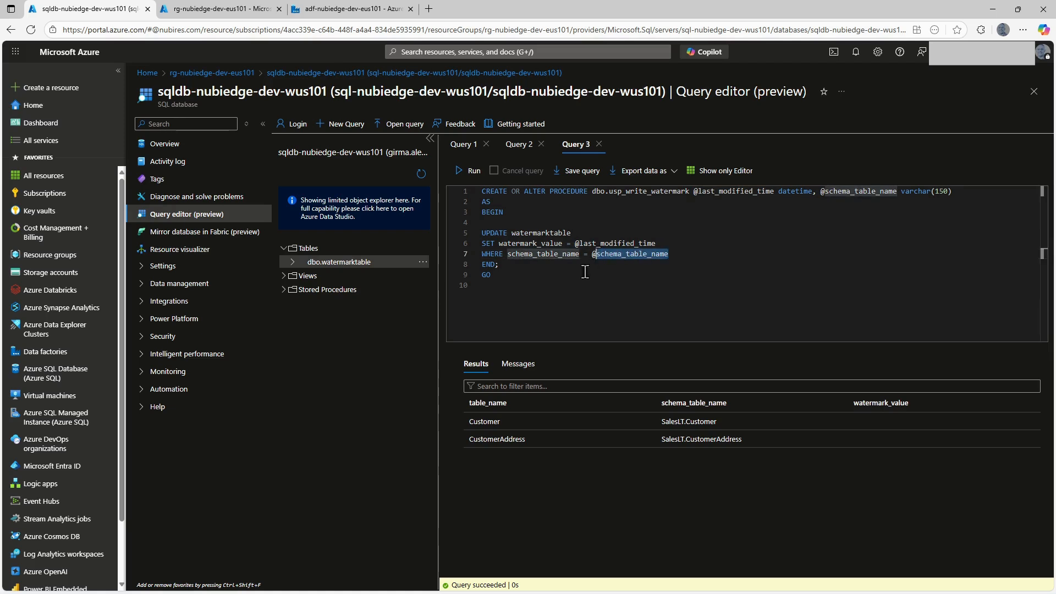
click(576, 281)
Run the query to create dbo.usp_write_watermark and list the database's stored procedures.
click(465, 171)
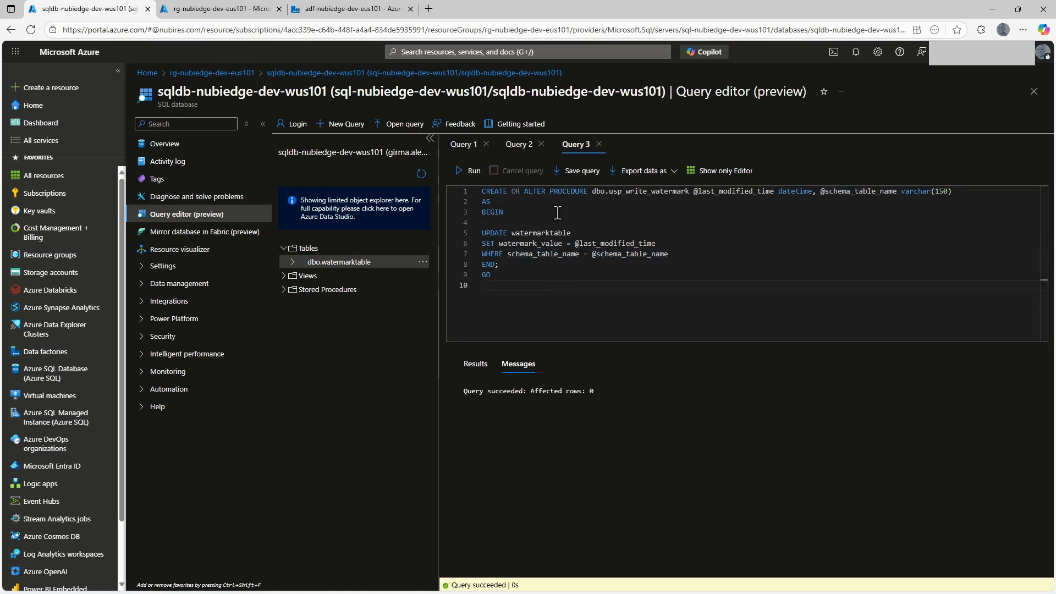
click(520, 254)
click(283, 289)
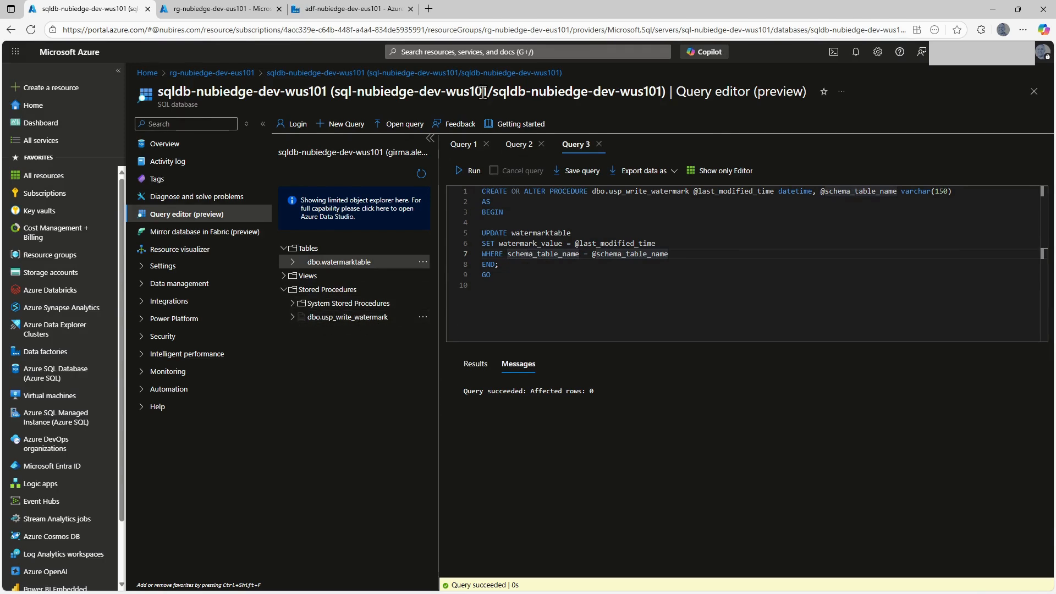
Open the CopyTables source query expression in Data Factory, and examine the ModifiedDate column of the SalesLT.Customer results in SQL Server Management Studio.
click(332, 10)
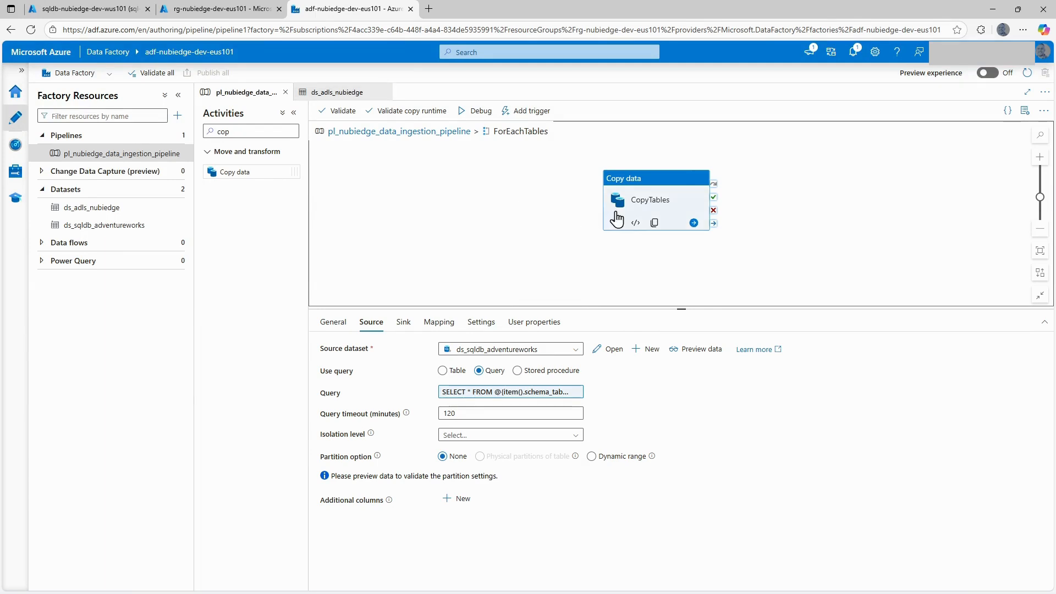
click(514, 391)
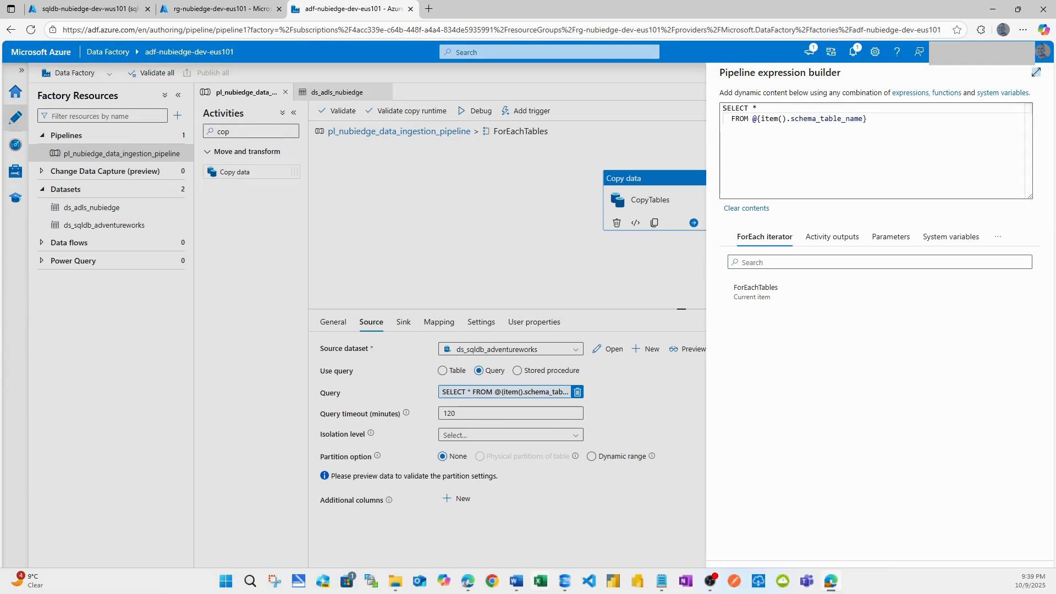
click(565, 581)
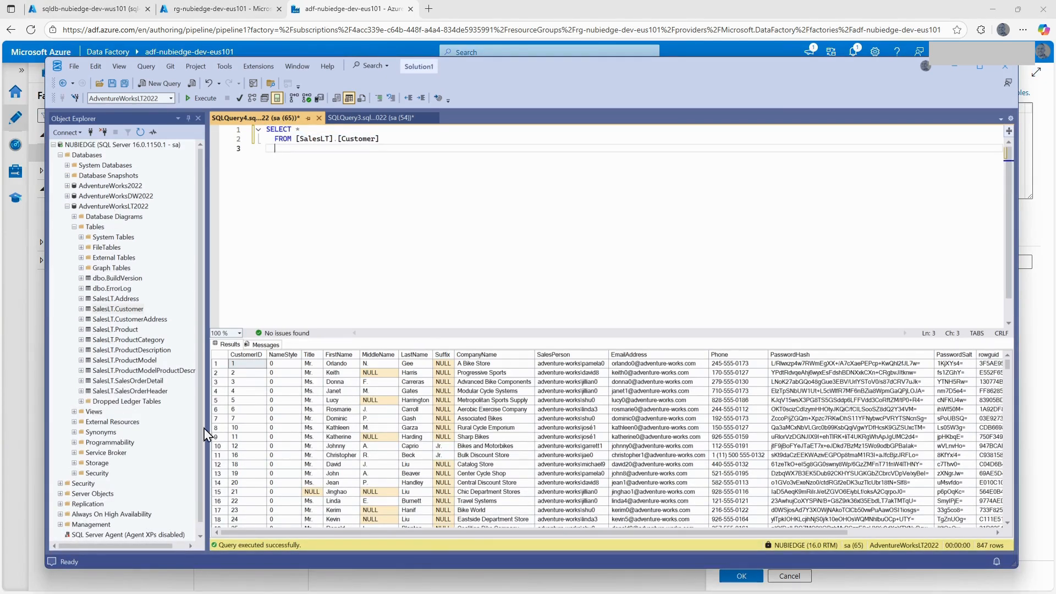
drag(472, 535, 639, 540)
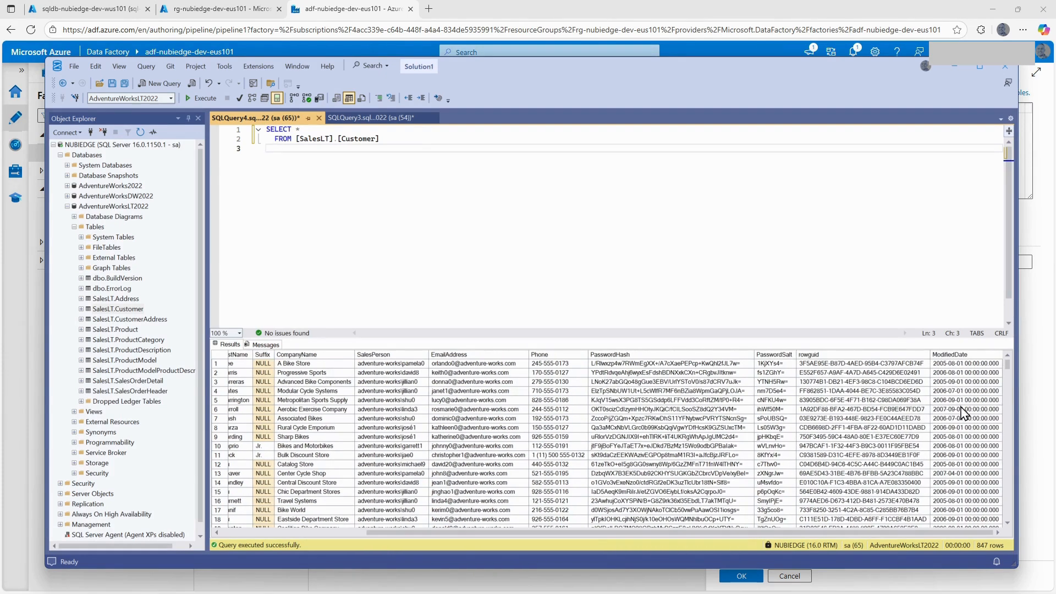
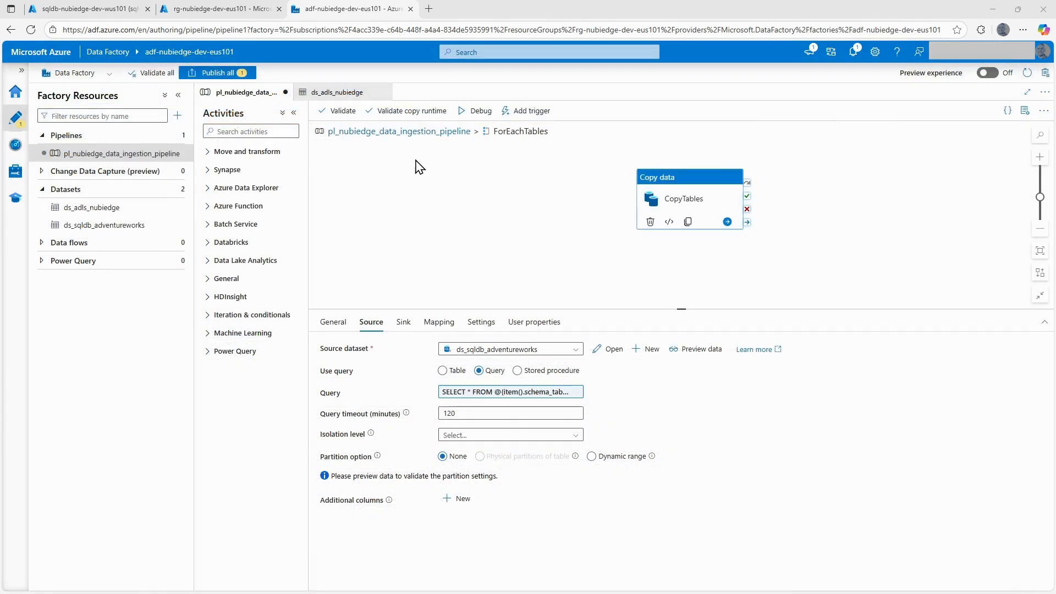
Add a Lookup activity inside ForEachTables and name it LookupPreviousWaterMarkValue.
click(264, 132)
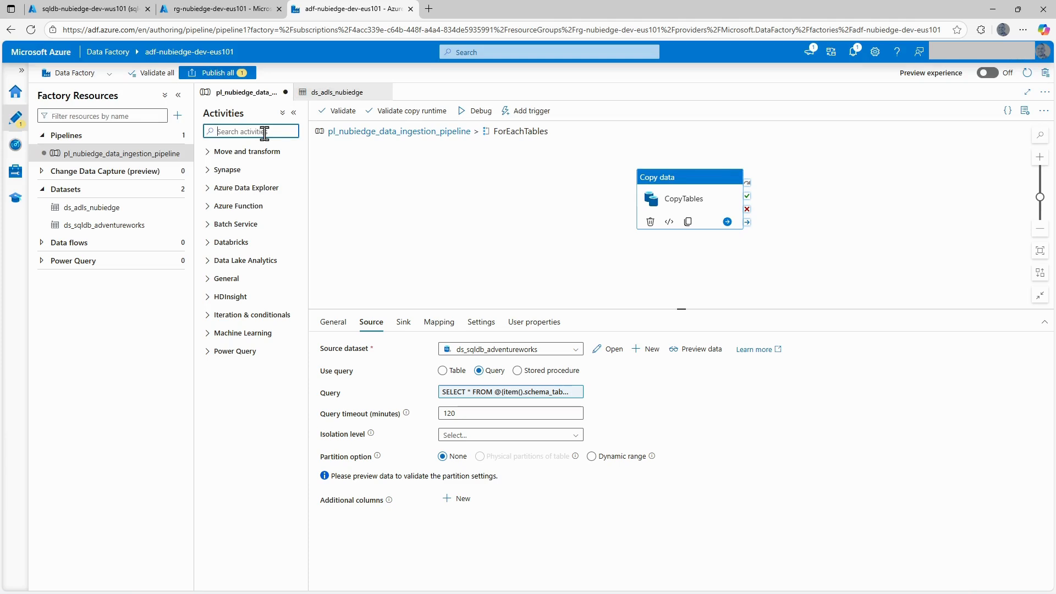
text(loo)
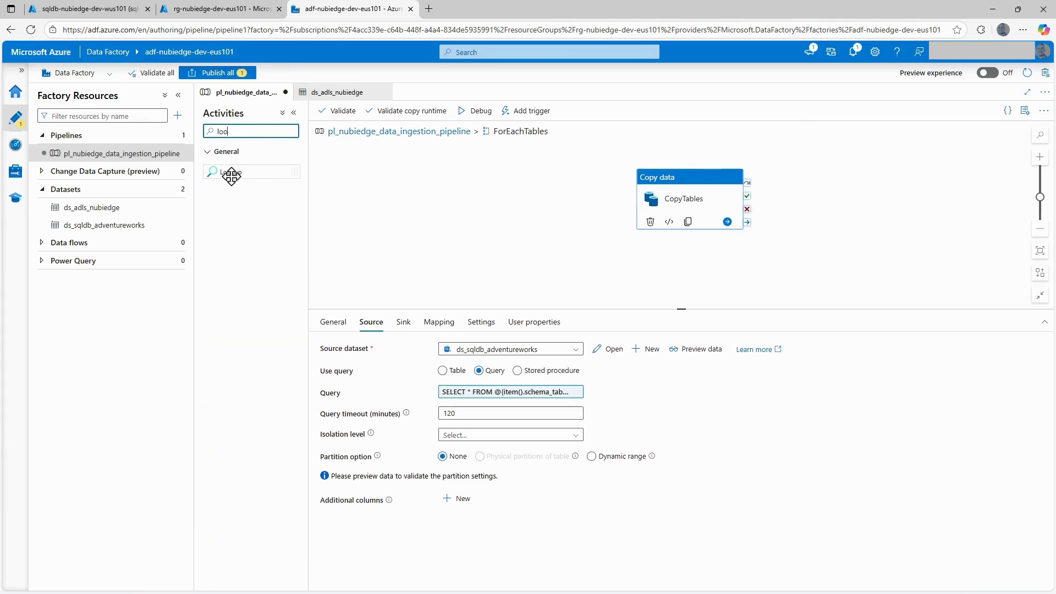
drag(228, 172, 378, 167)
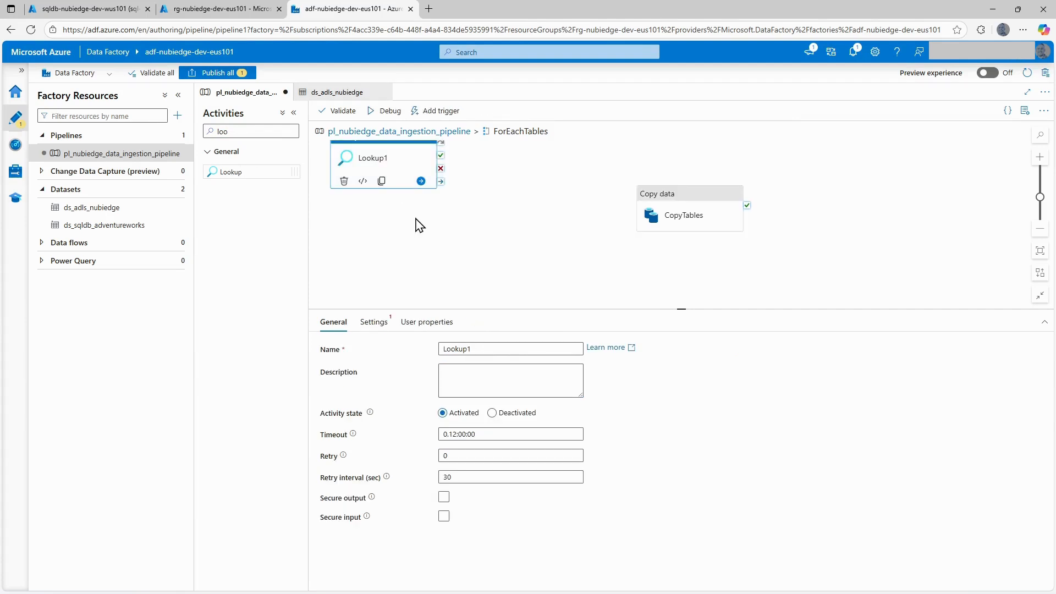
drag(413, 226, 469, 250)
click(490, 347)
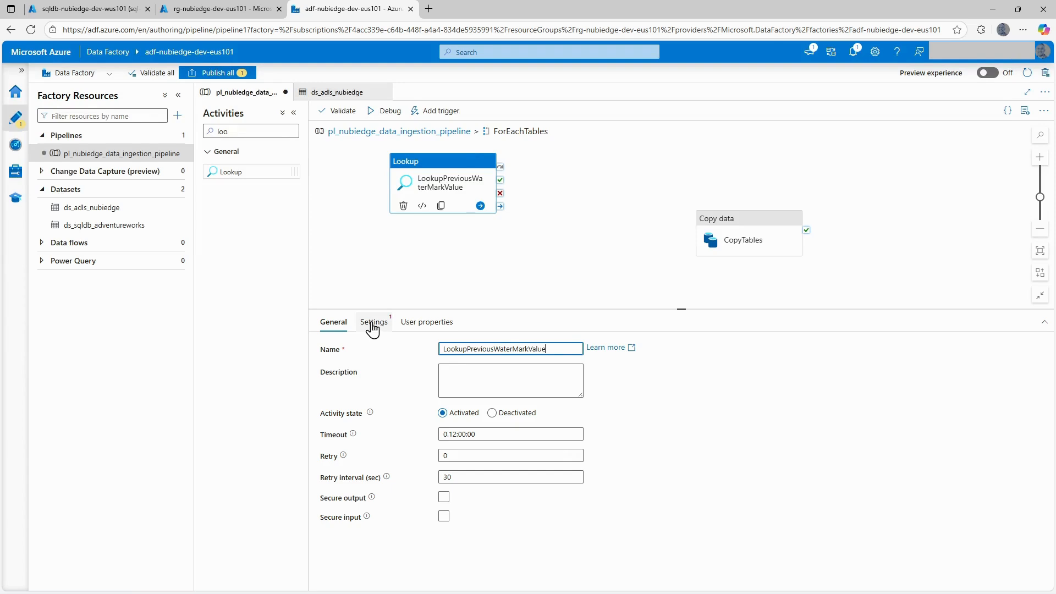
Start creating a new source dataset for the lookup with Azure SQL Database as the data store.
click(371, 323)
click(475, 351)
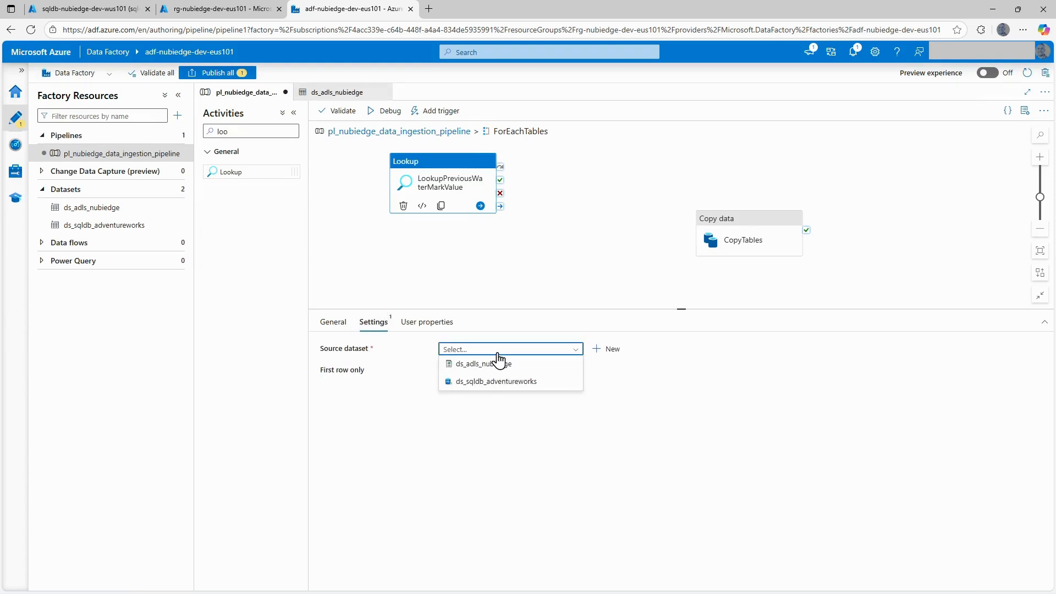
click(597, 353)
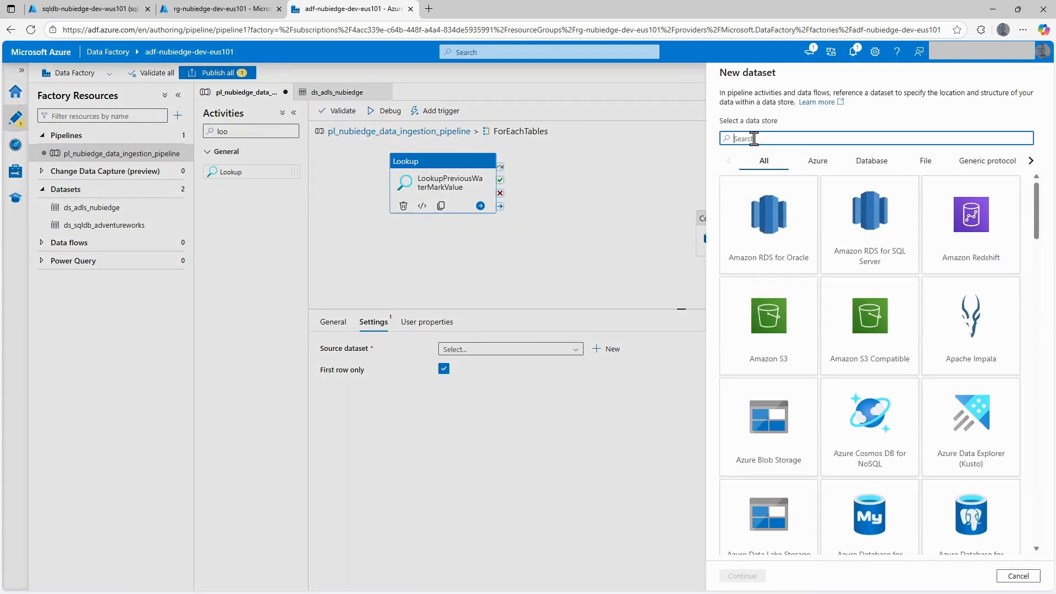
text(azu)
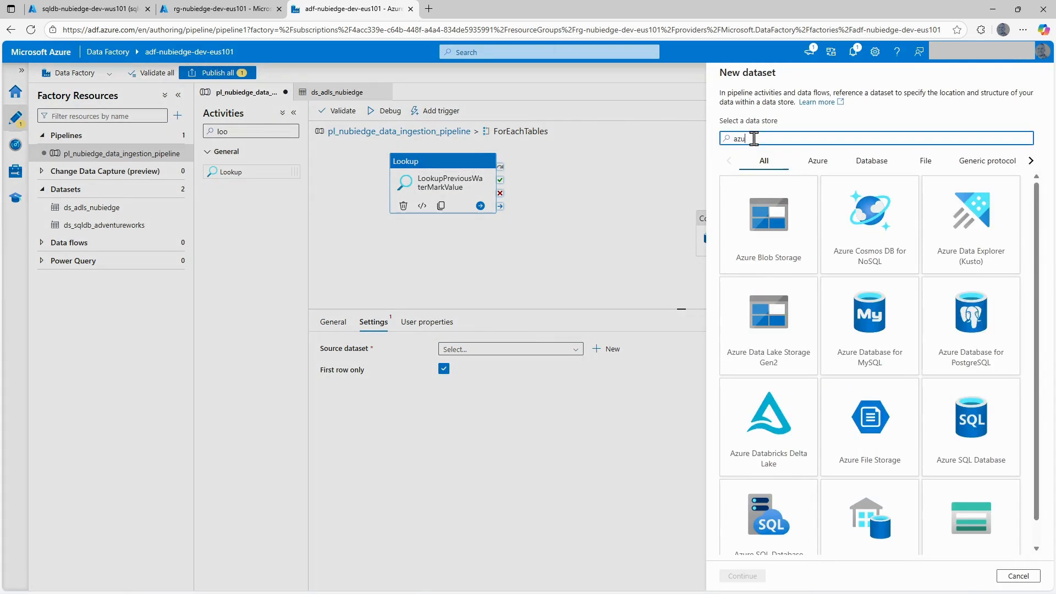
click(978, 423)
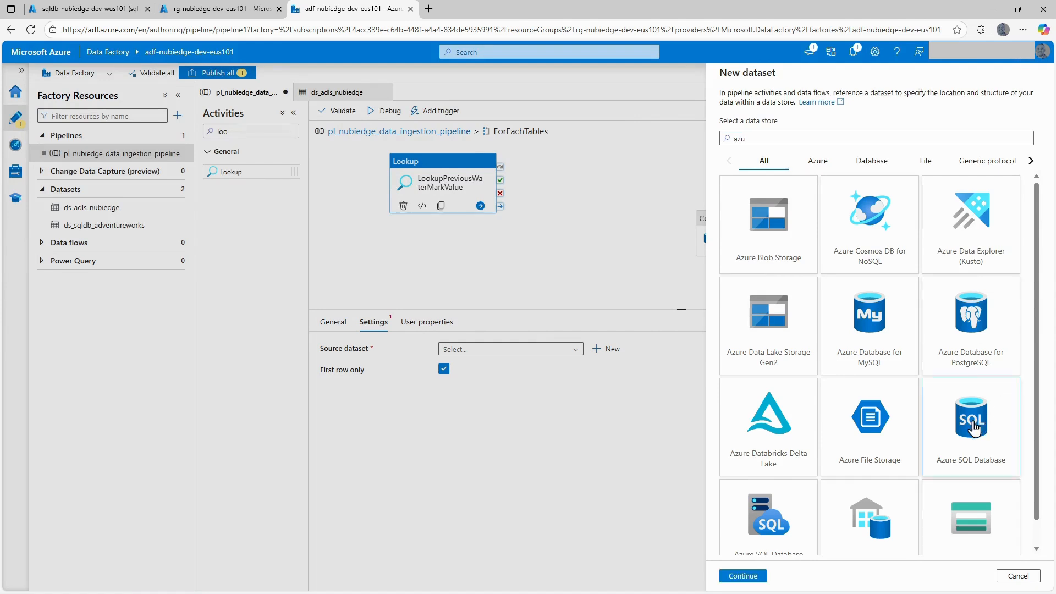
click(749, 577)
Name the dataset ds_sqldb_nubiedge, link it to ls_sqldb_nubiedge without selecting a table, and set the lookup to use a query.
double_click(776, 107)
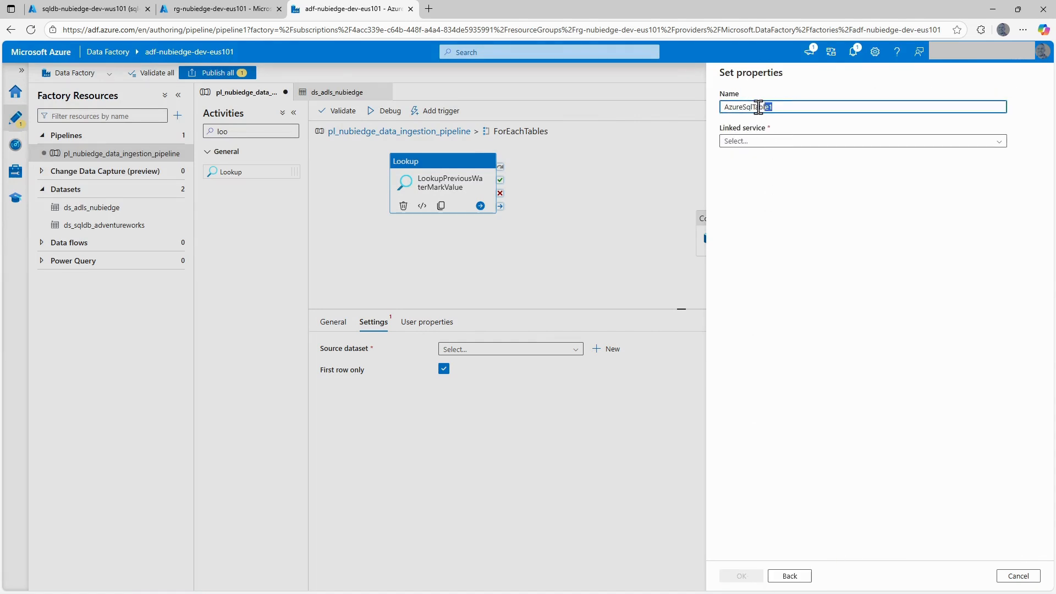
text(ds_sqldb_nubiedge)
click(757, 142)
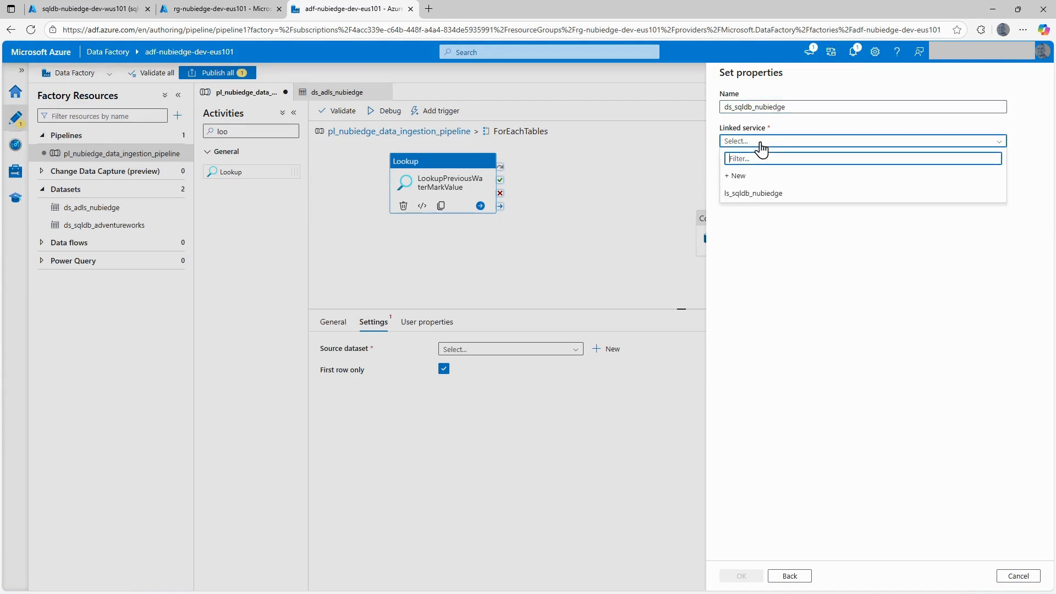
click(749, 194)
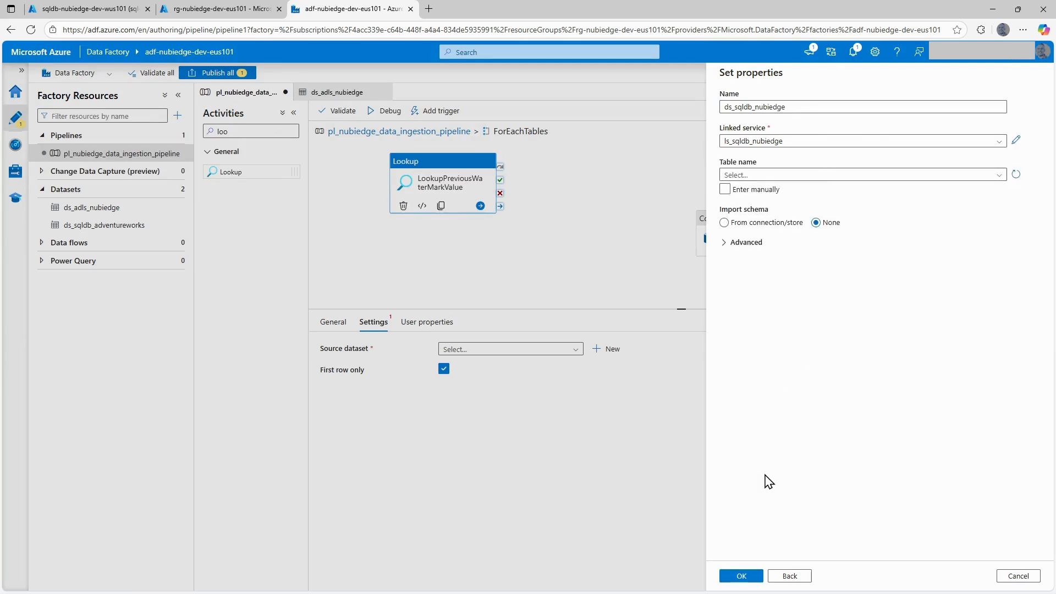
click(744, 576)
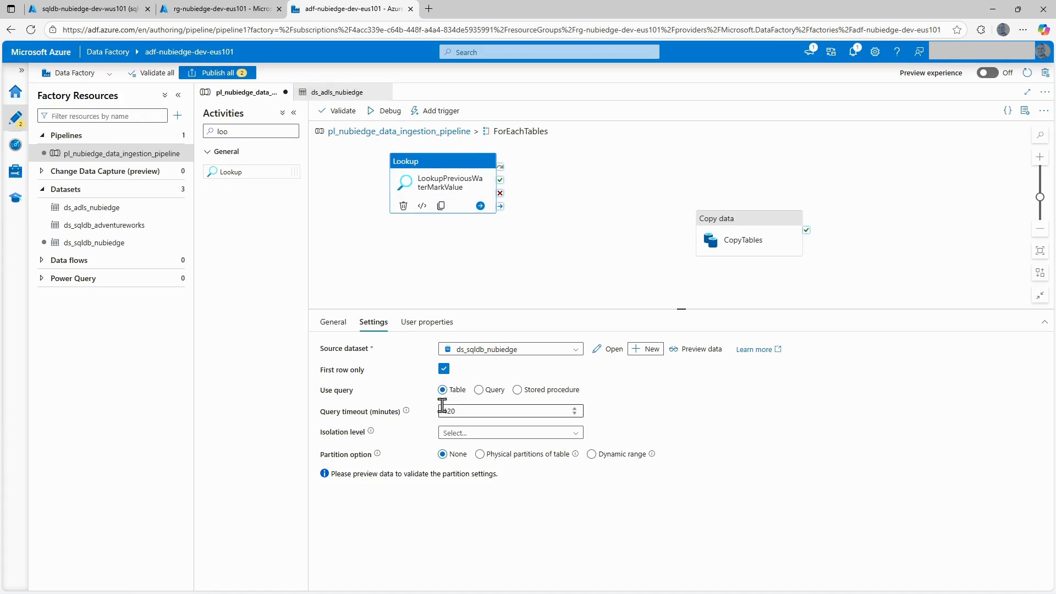
click(479, 389)
click(474, 412)
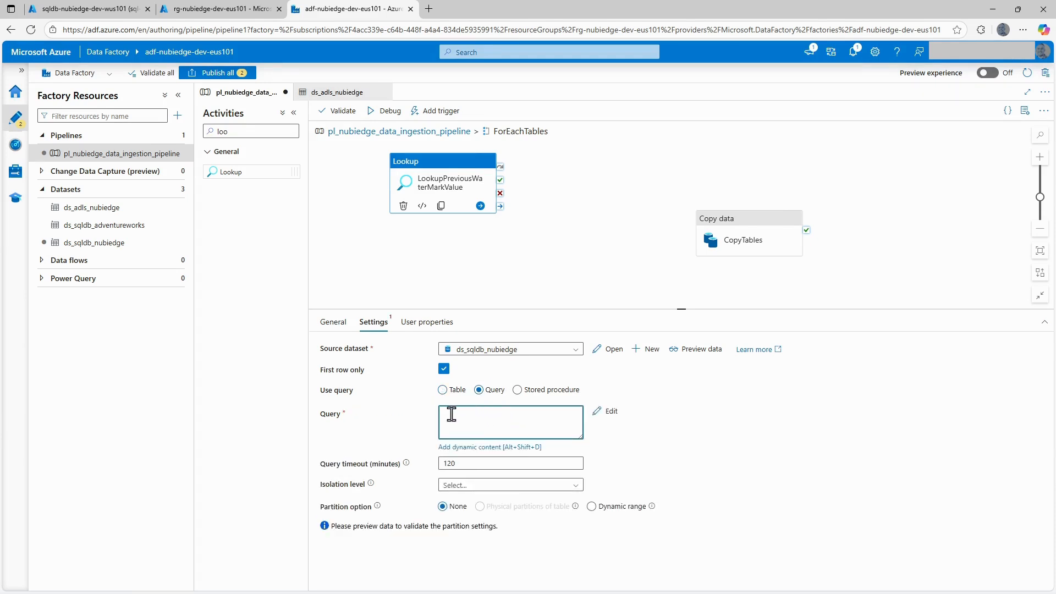
Switch to the Azure SQL query editor and select the top 1000 rows of dbo.watermarktable.
click(107, 16)
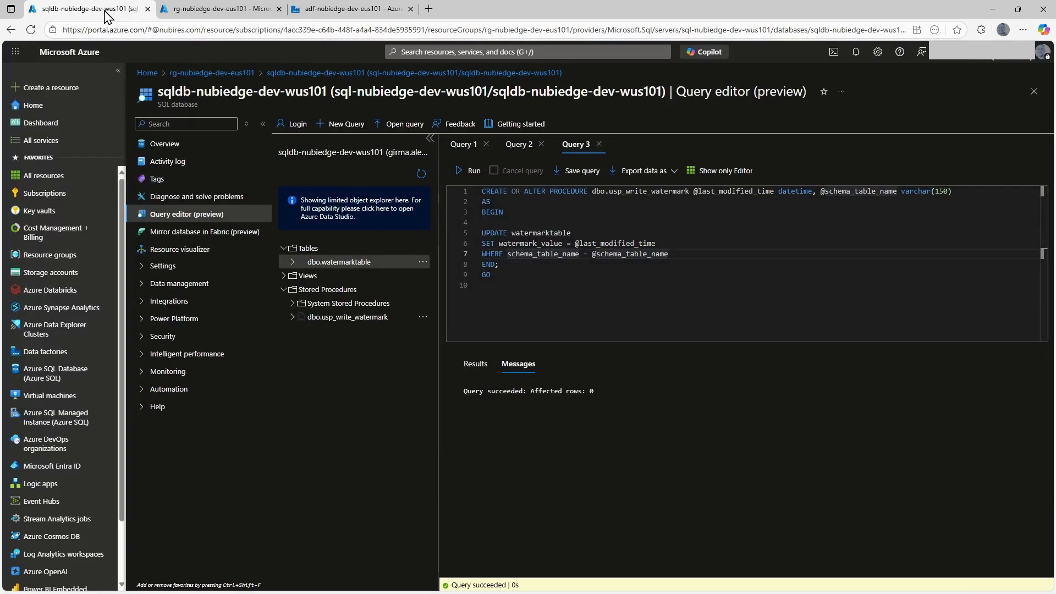
click(422, 261)
click(453, 273)
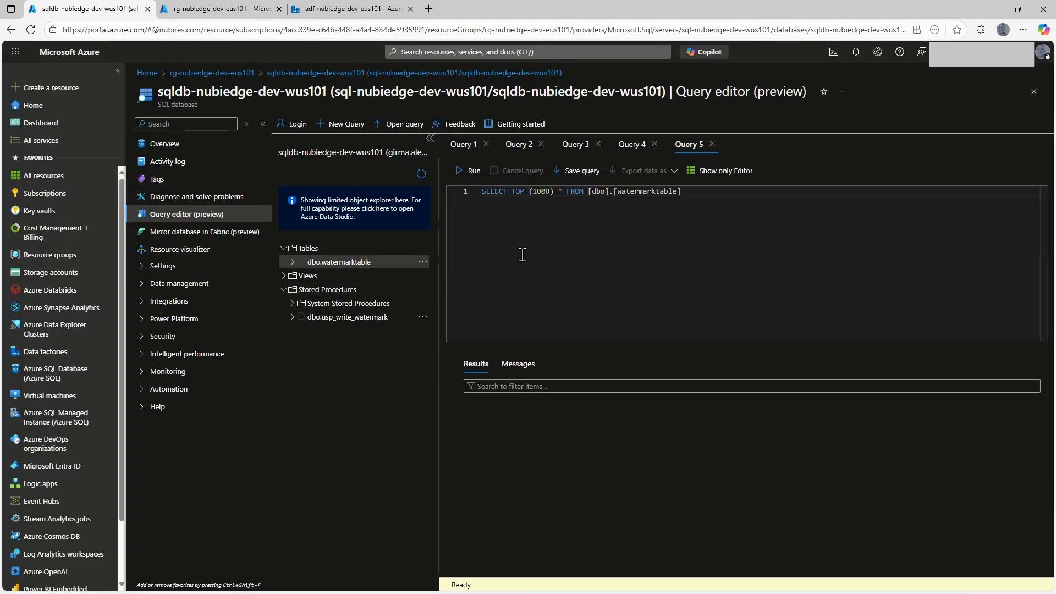
Add a where clause limiting schema_table_name to 'SalesLT.Customer' and run the watermarktable query.
click(694, 190)
key(Return)
text(w)
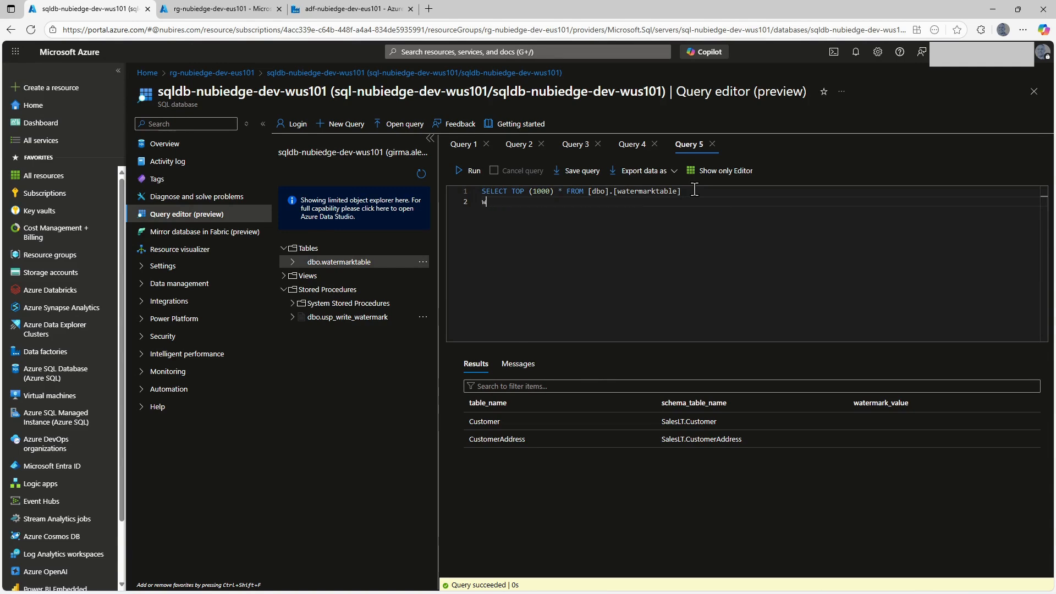
text(wghere schema)
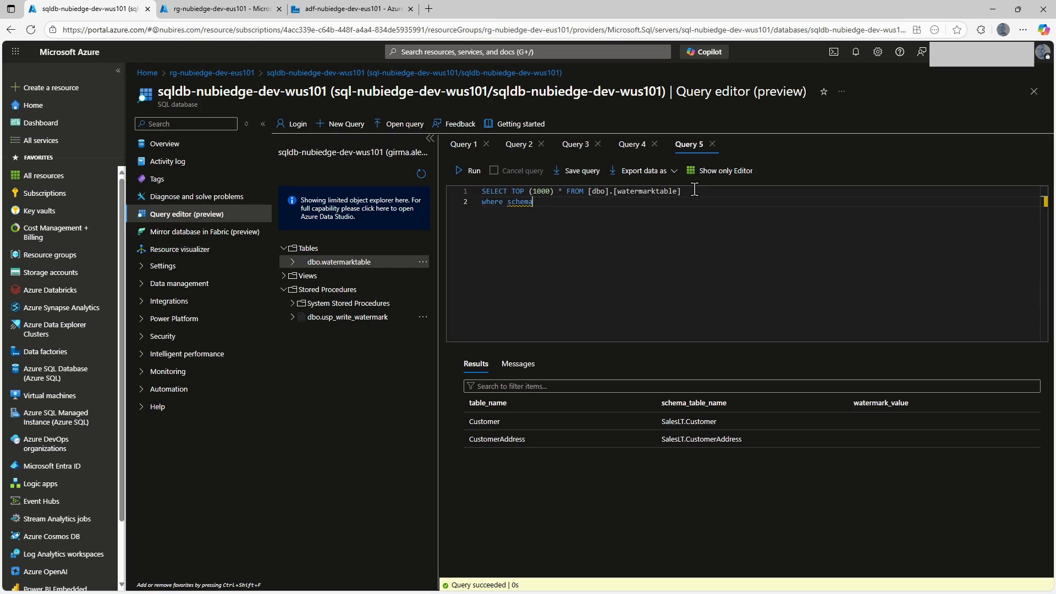
text(_table)
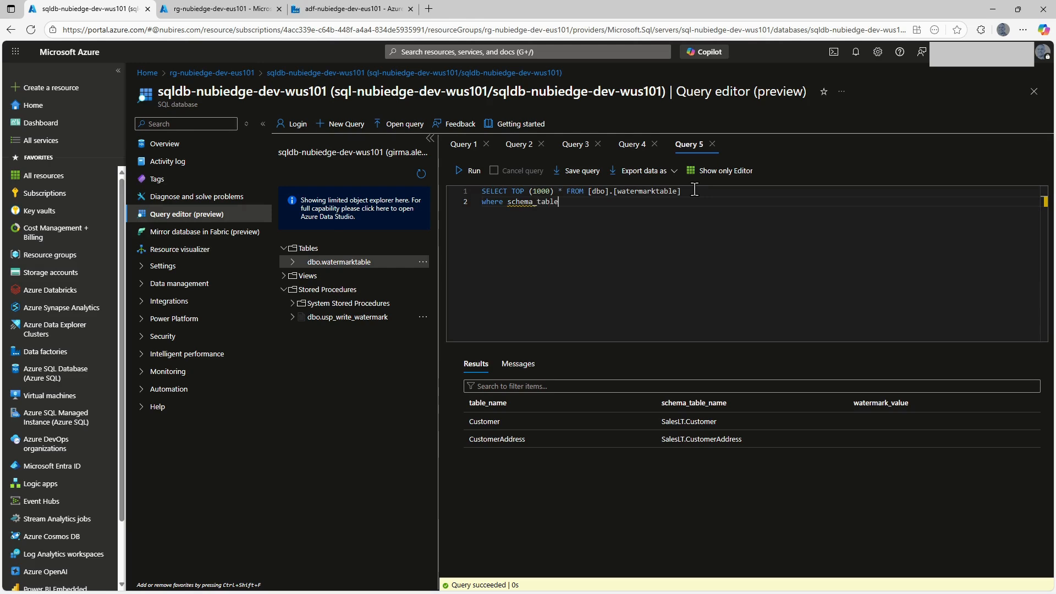
text(_name = '')
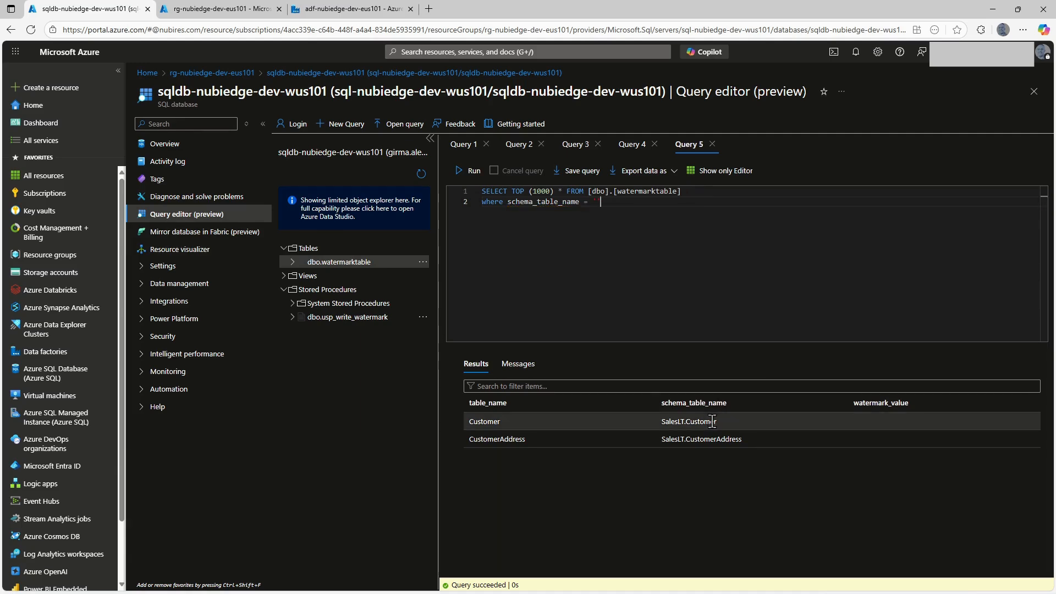
drag(718, 422, 662, 422)
right_click(662, 423)
click(682, 380)
click(597, 202)
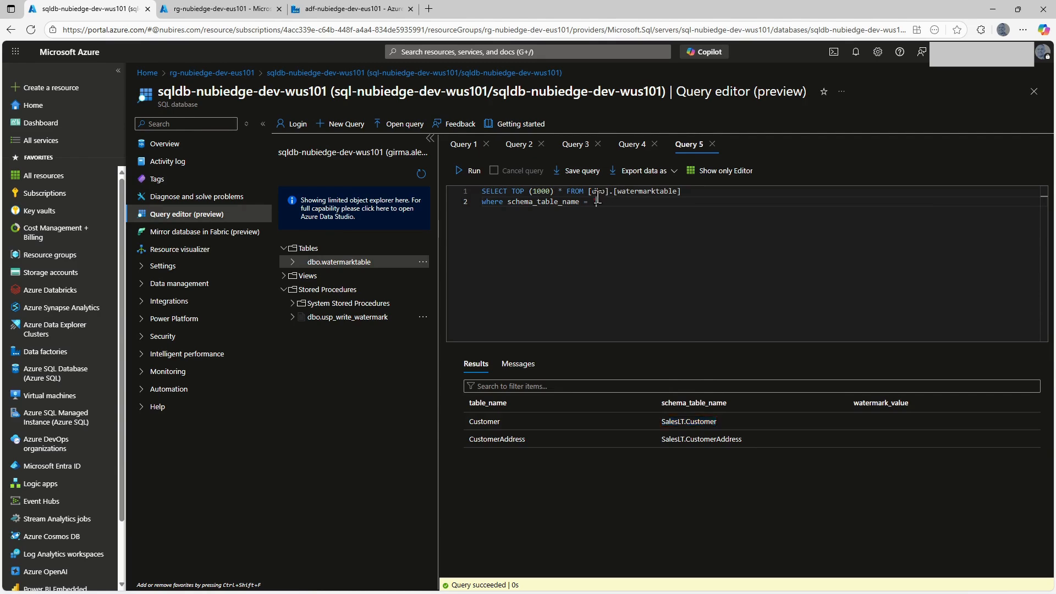
click(460, 170)
Replace TOP (1000) * with watermark_value in the SELECT statement and run the query again.
drag(510, 191, 568, 191)
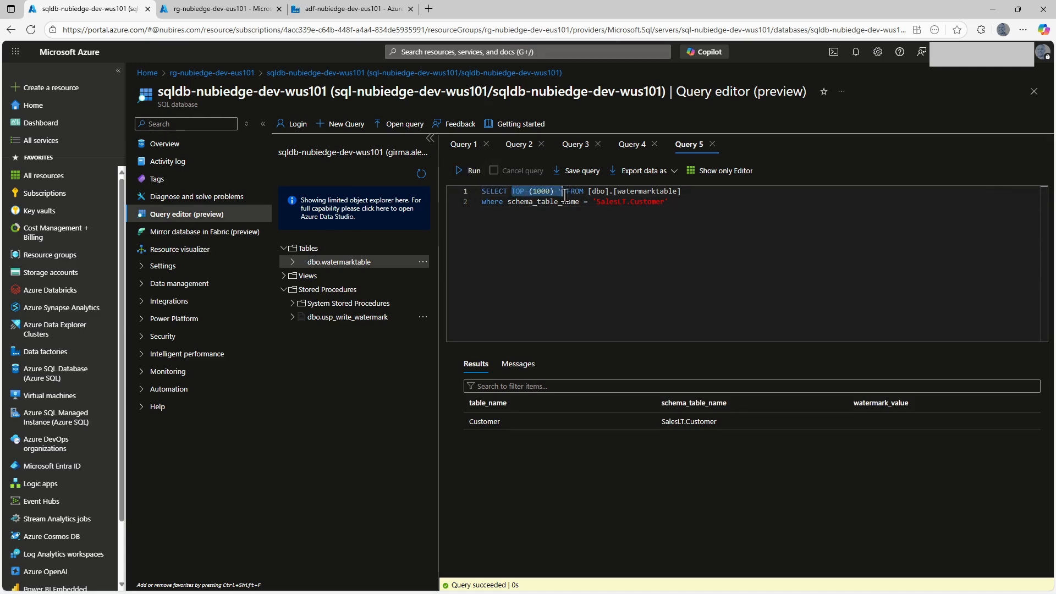
text(watermark)
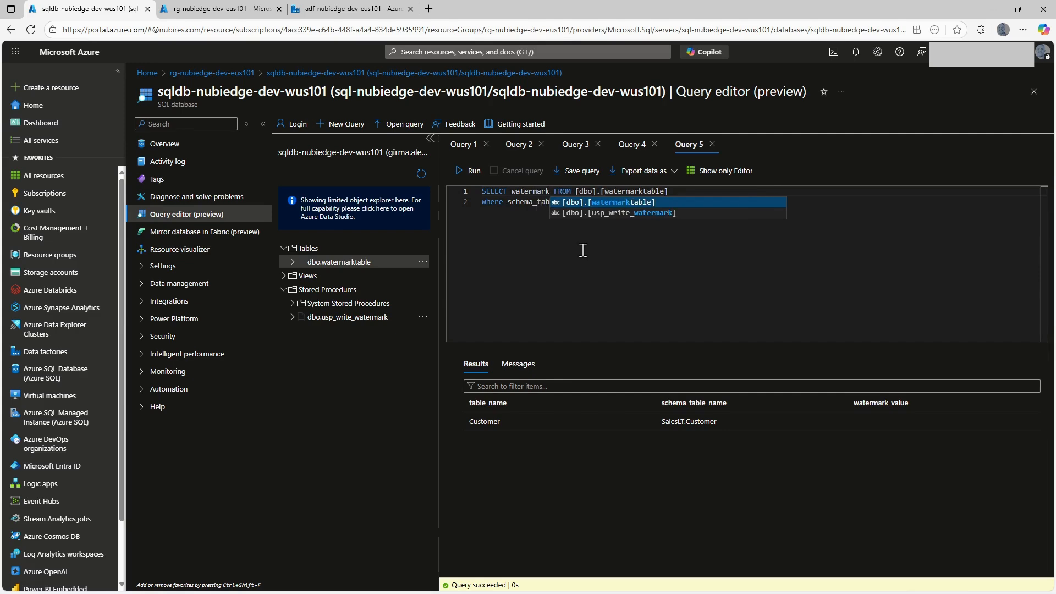
key(Escape)
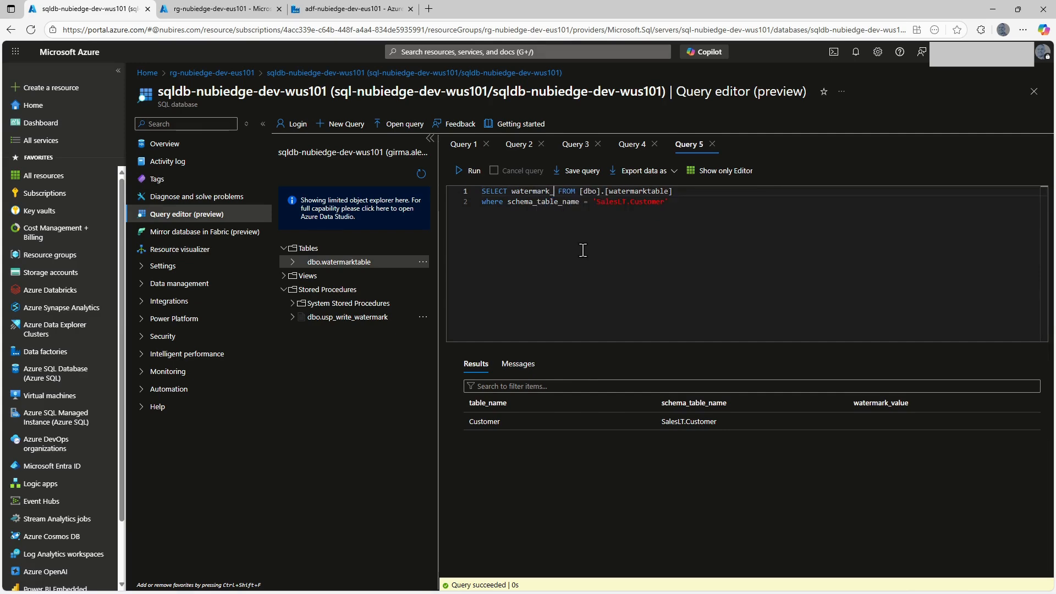
text(k_value)
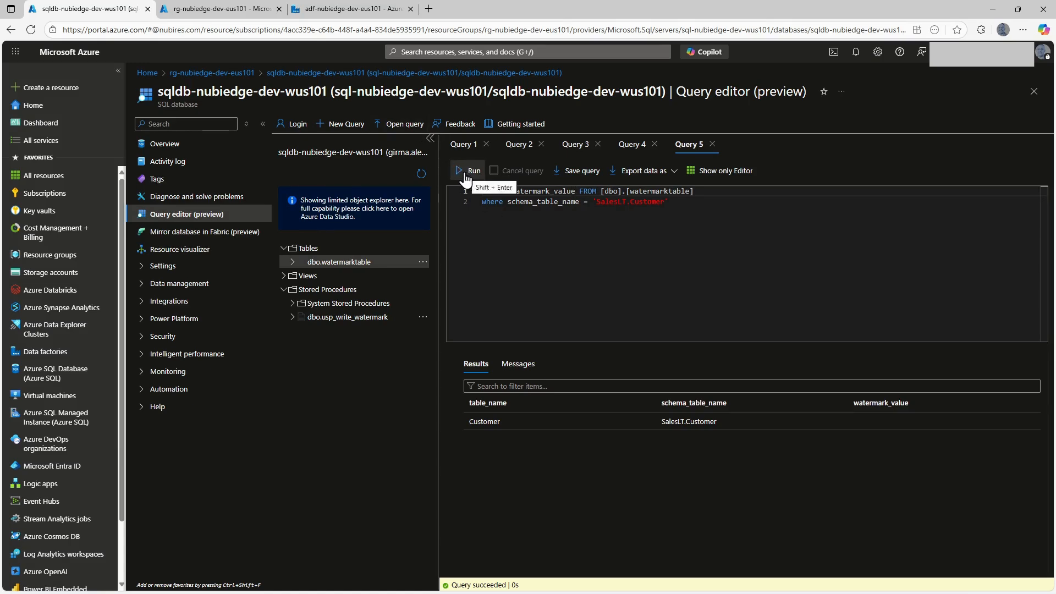
click(505, 231)
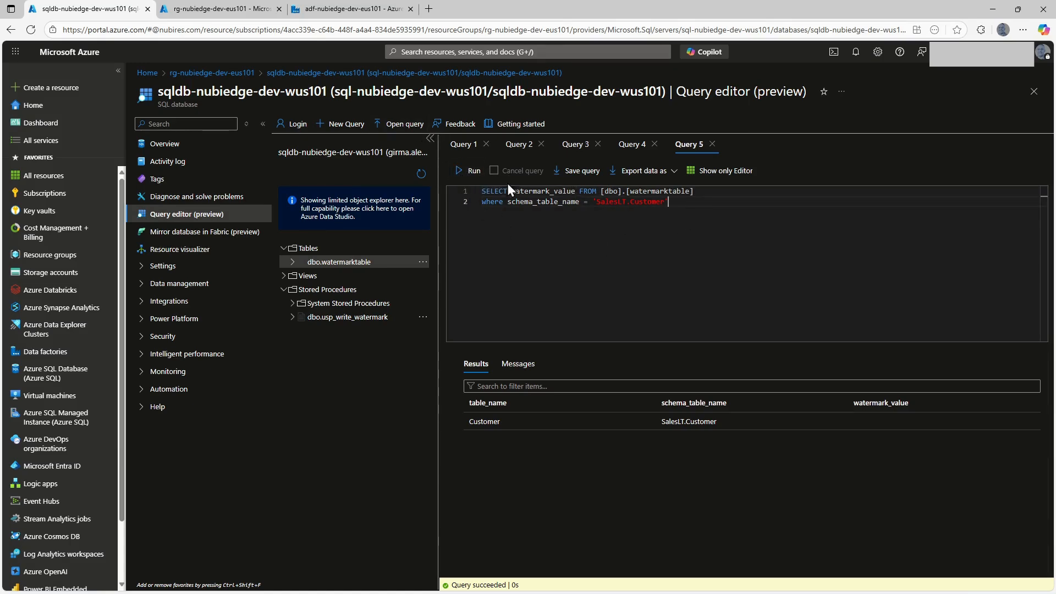
click(459, 171)
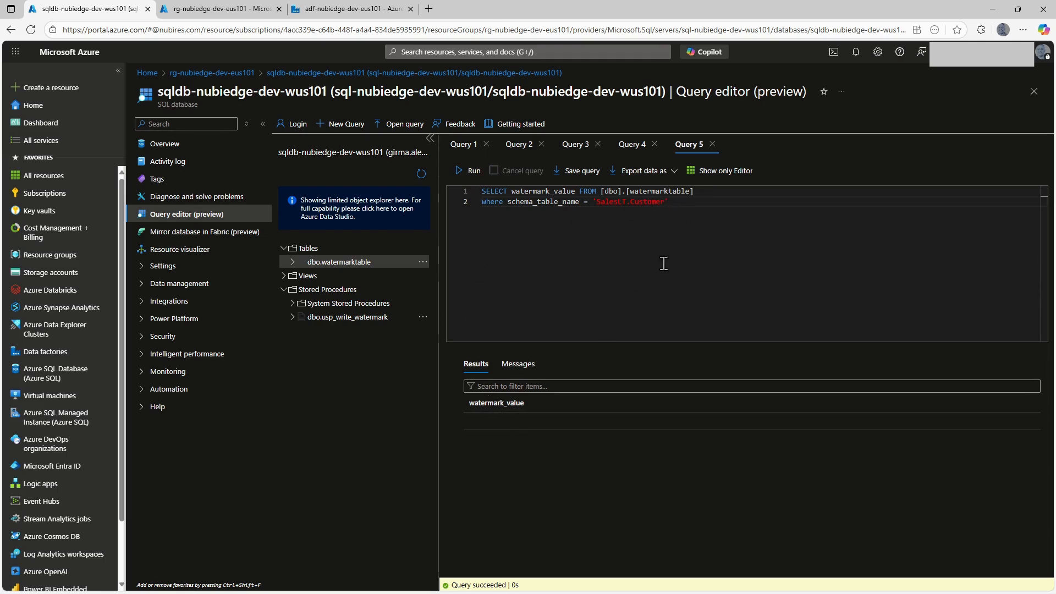
Copy the watermark_value query into the lookup's query in Data Factory and into its pipeline expression builder.
drag(669, 202, 490, 192)
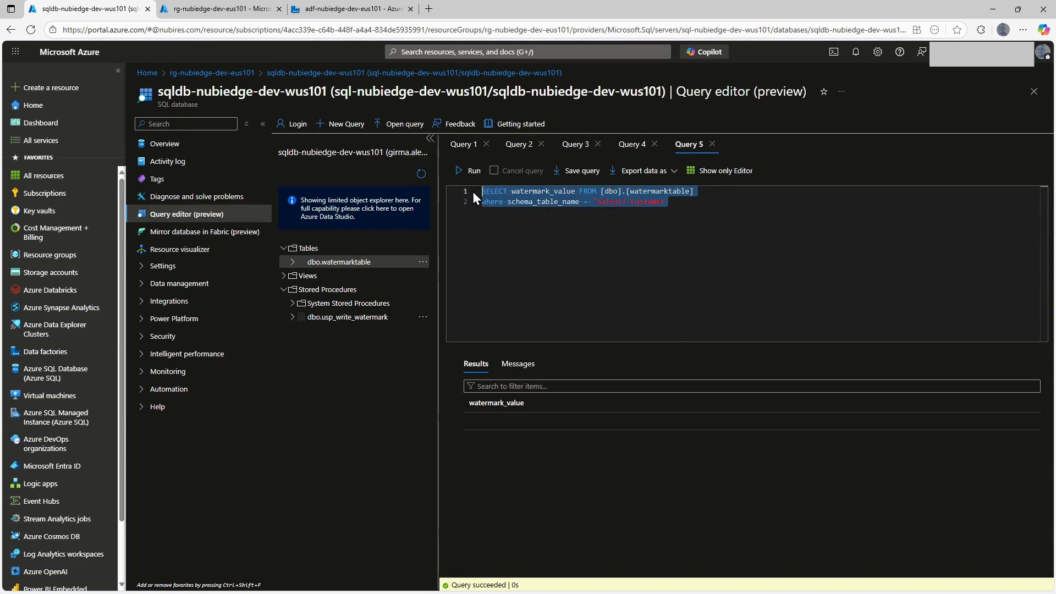
click(350, 10)
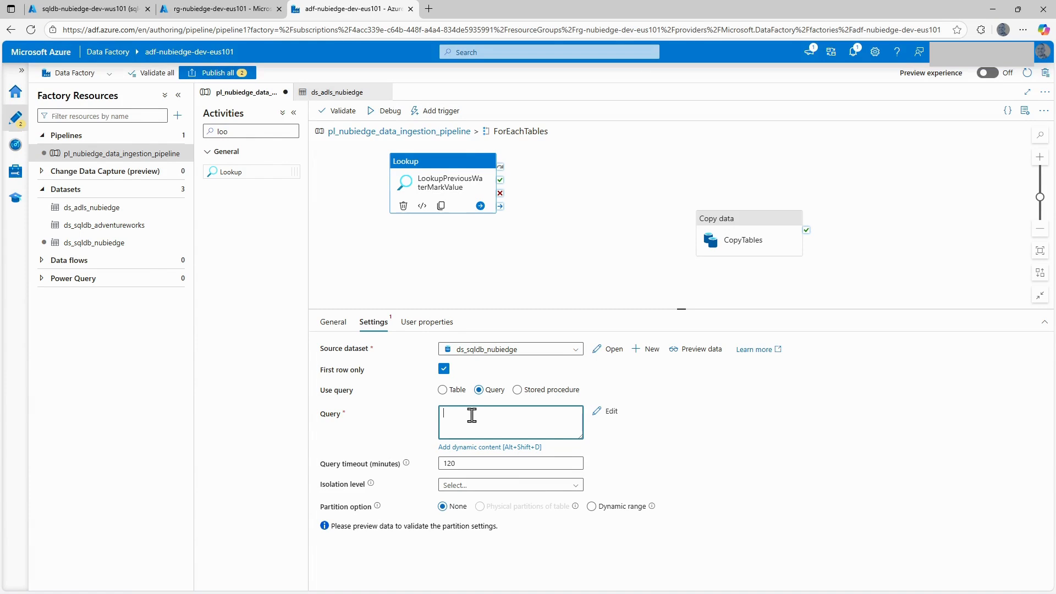
key(ctrl+v)
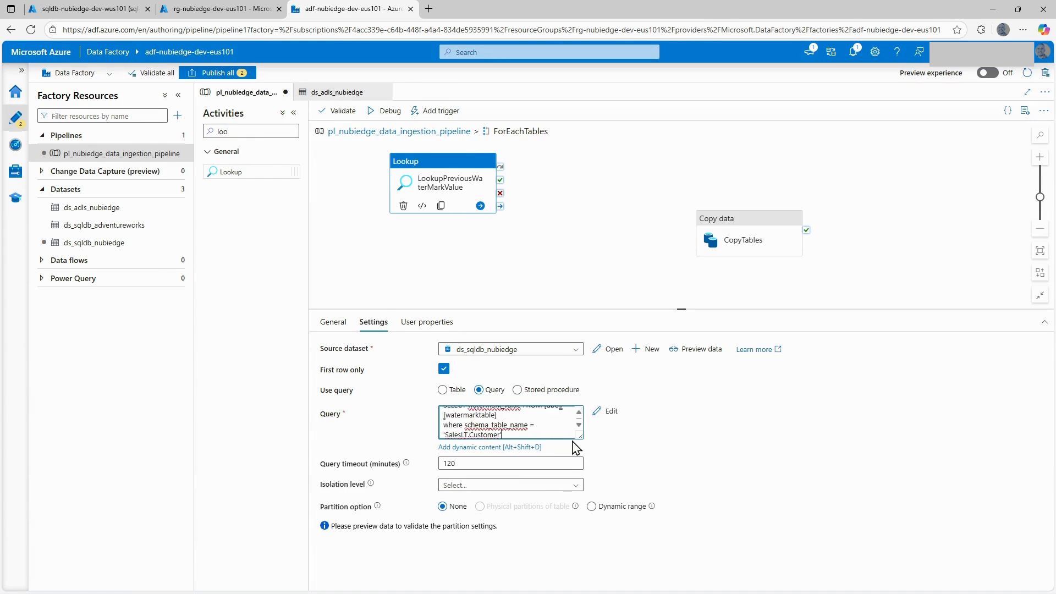
drag(581, 438, 679, 465)
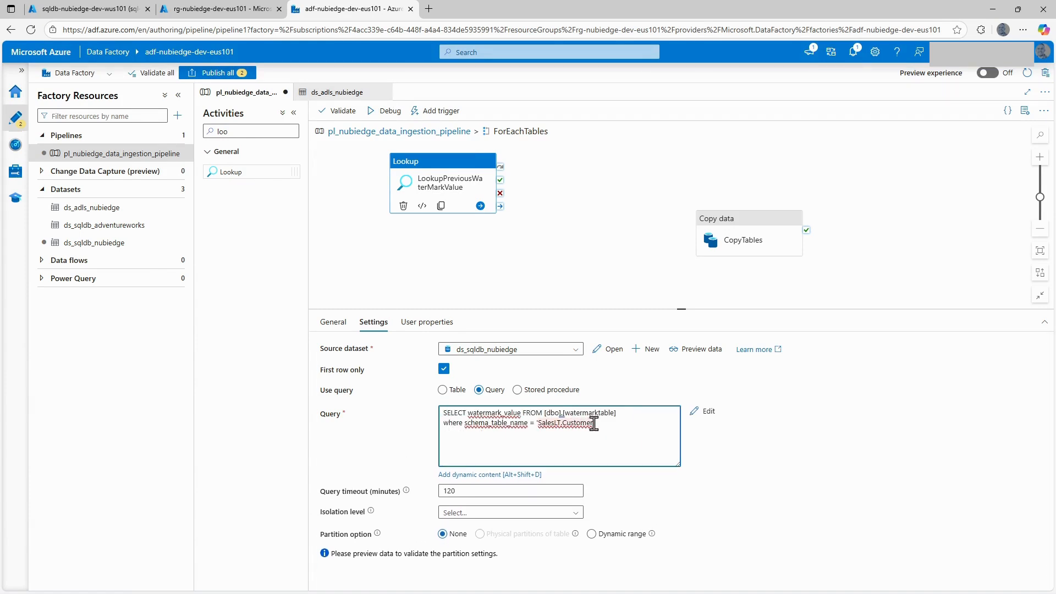
click(484, 476)
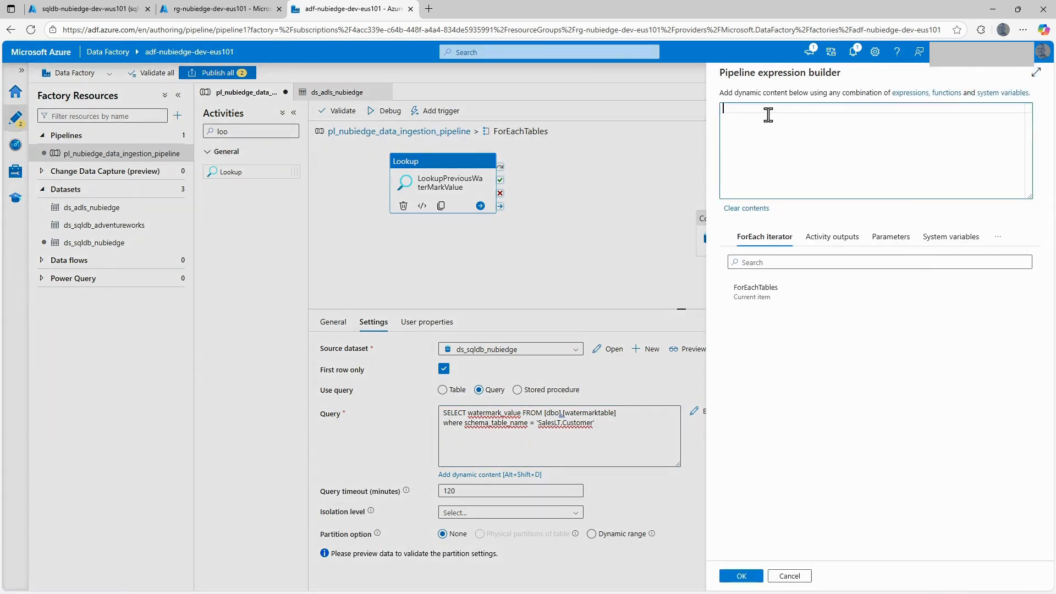
key(ctrl+v)
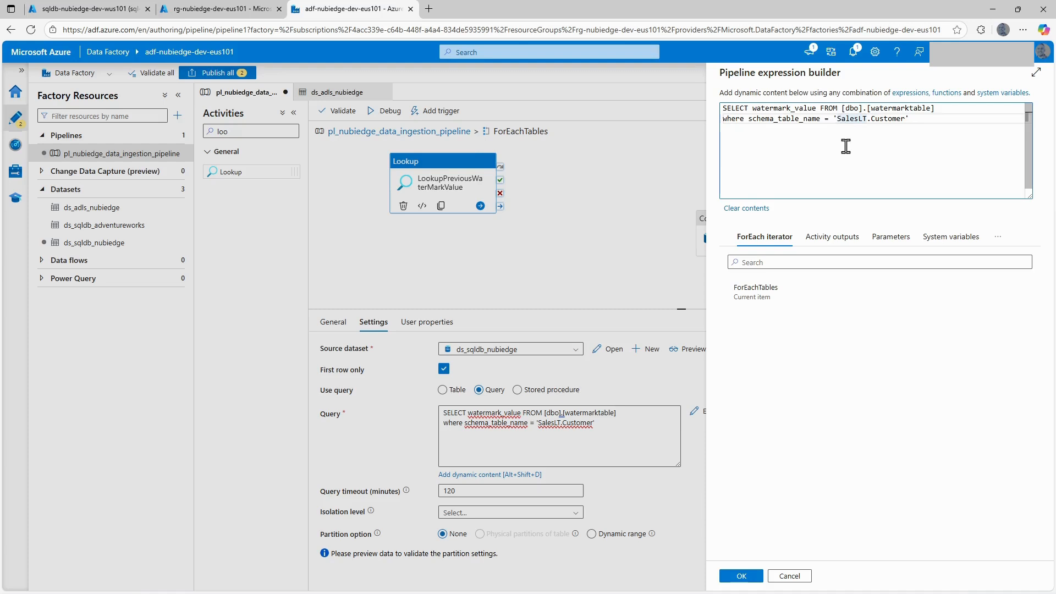
Replace SalesLT.Customer in the previous watermark lookup's query with @{item().schema_table_name} and accept the expression.
drag(836, 119, 905, 120)
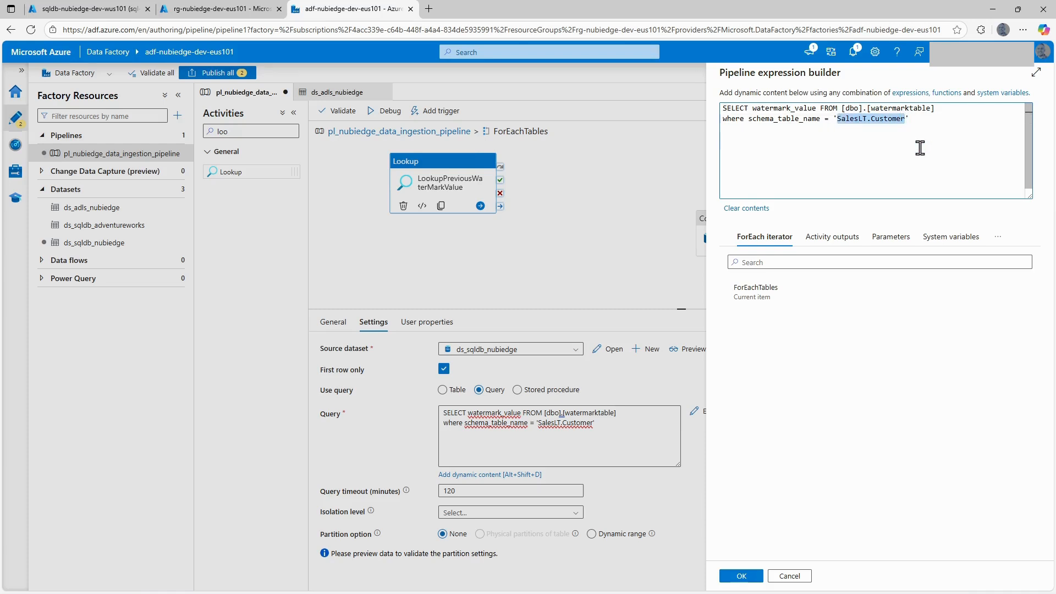
text(@)
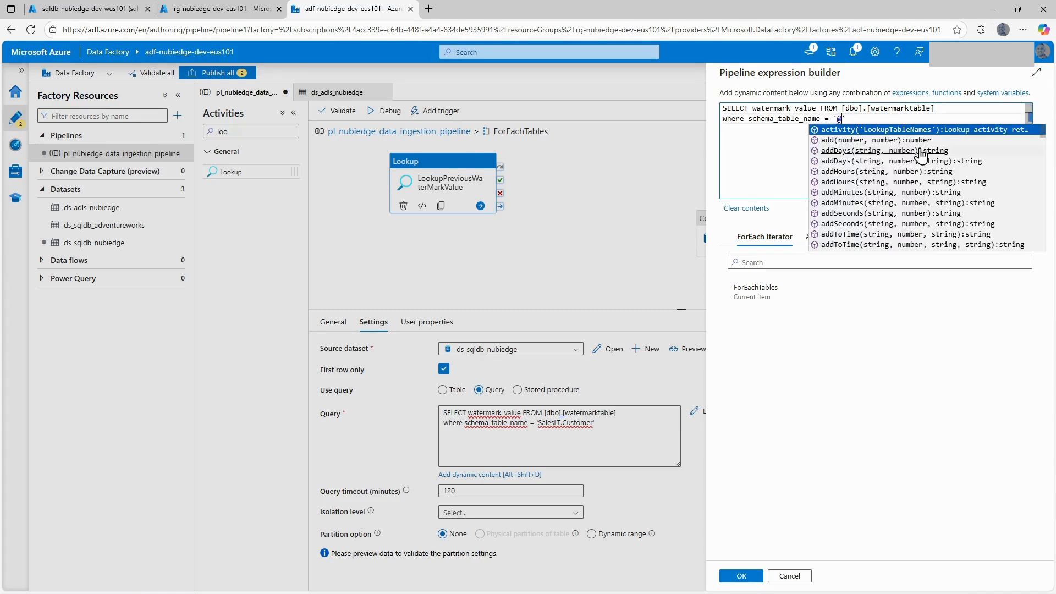
text({)
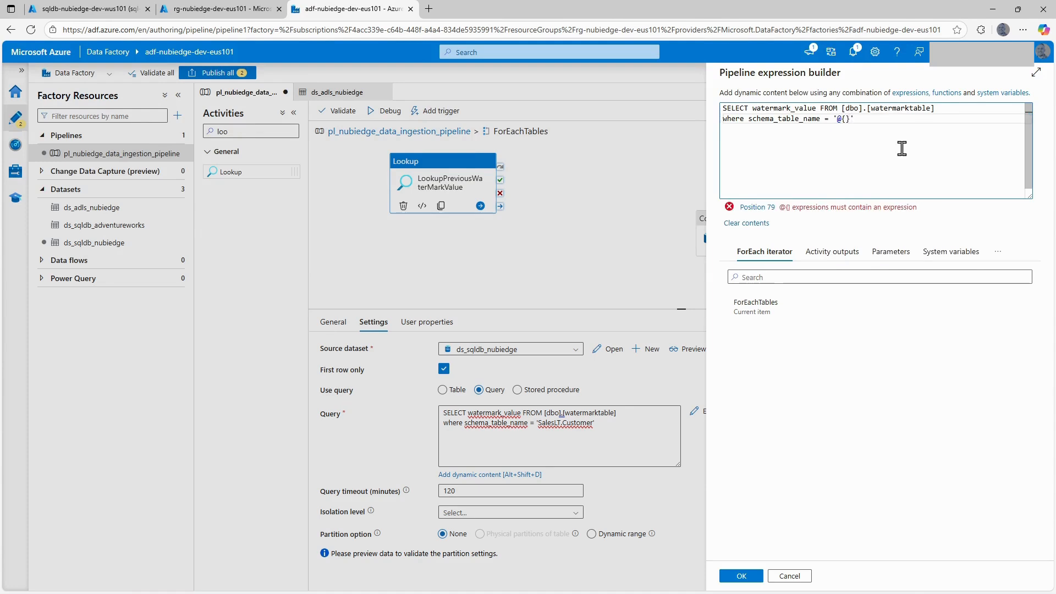
click(755, 307)
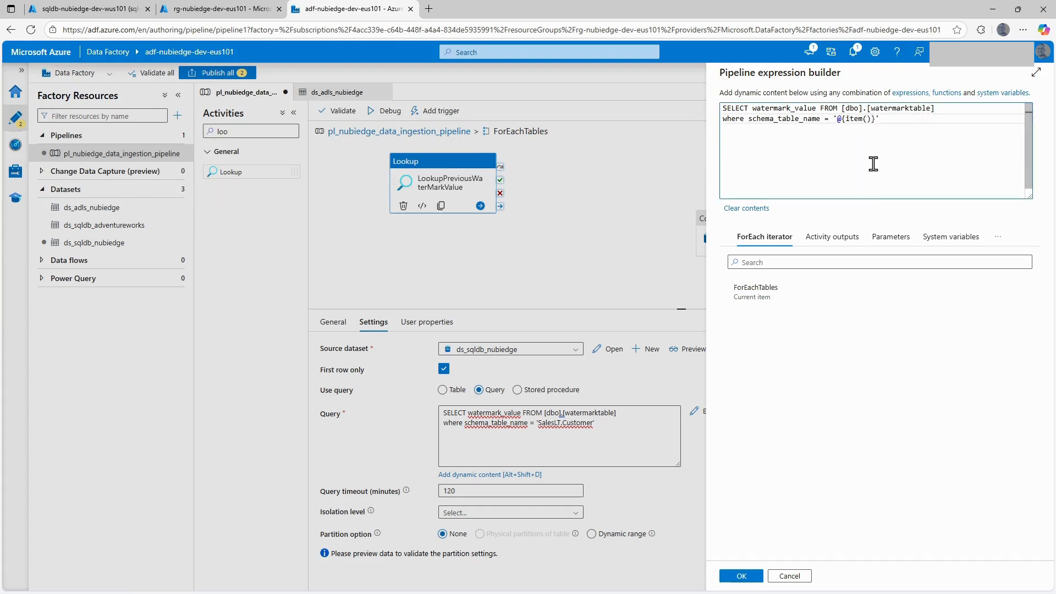
text(.schema)
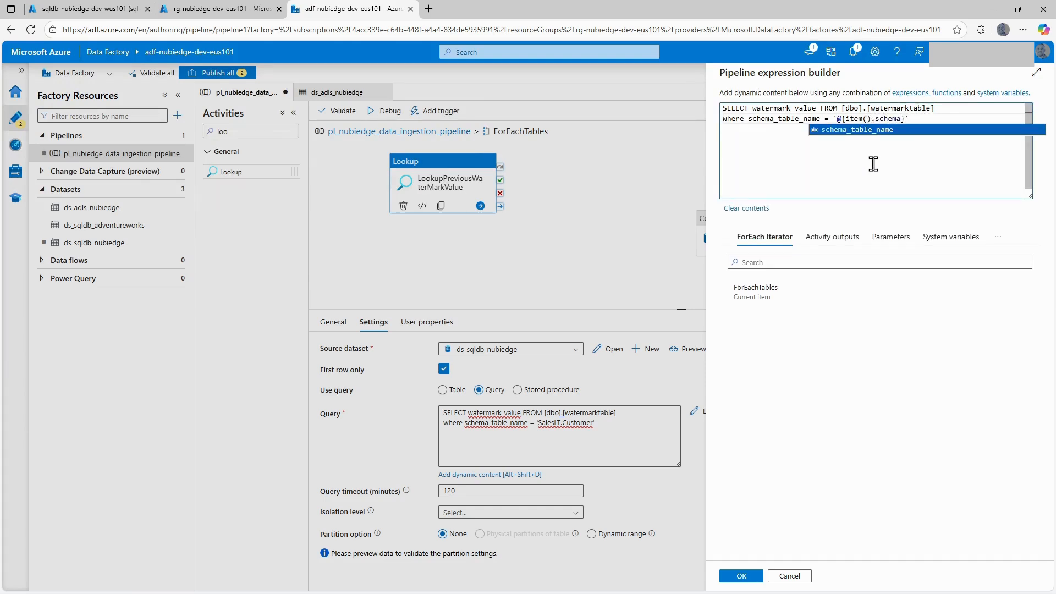
click(858, 130)
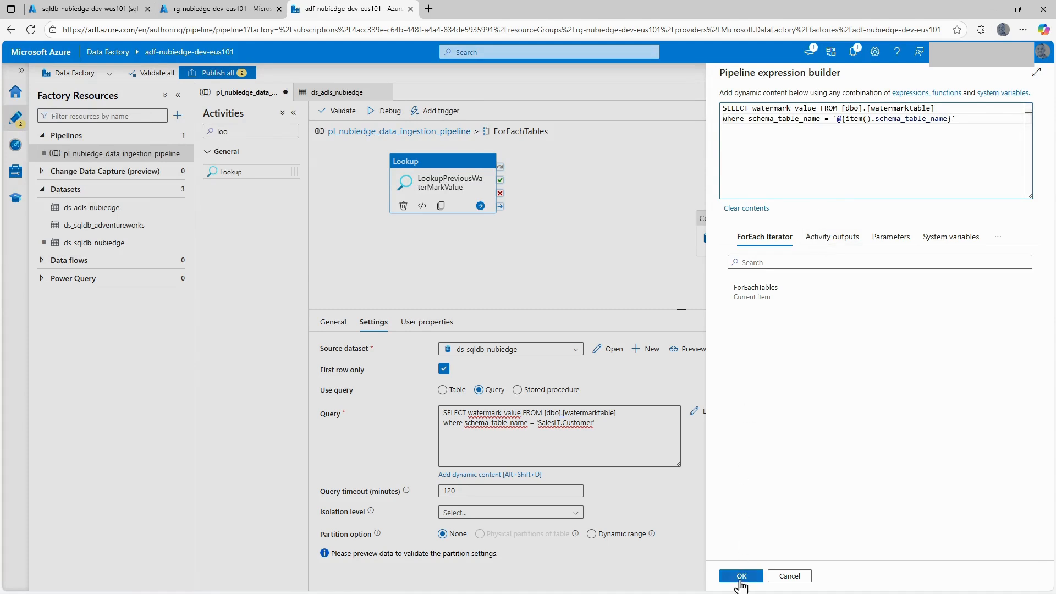
click(741, 576)
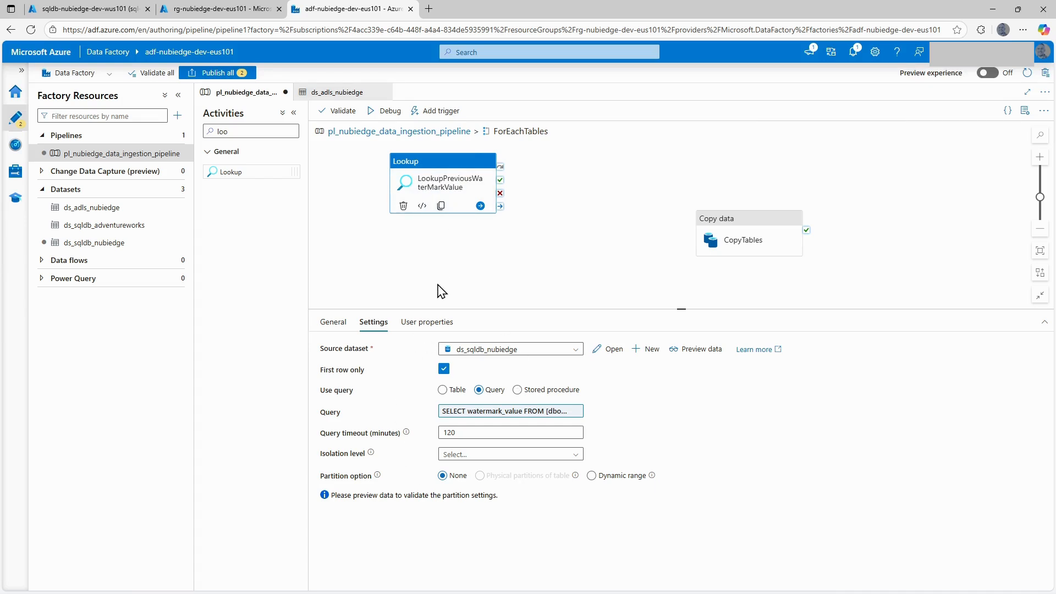
Add a second Lookup activity below the first inside ForEachTables and name it LookupNewWaterMarkValue.
click(438, 249)
drag(214, 171, 464, 283)
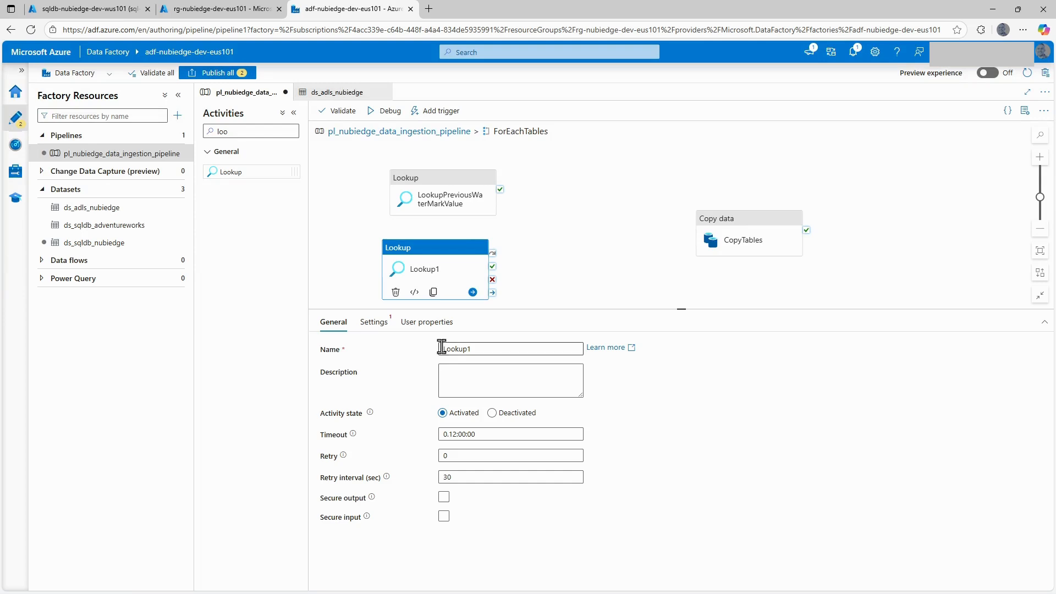
click(486, 353)
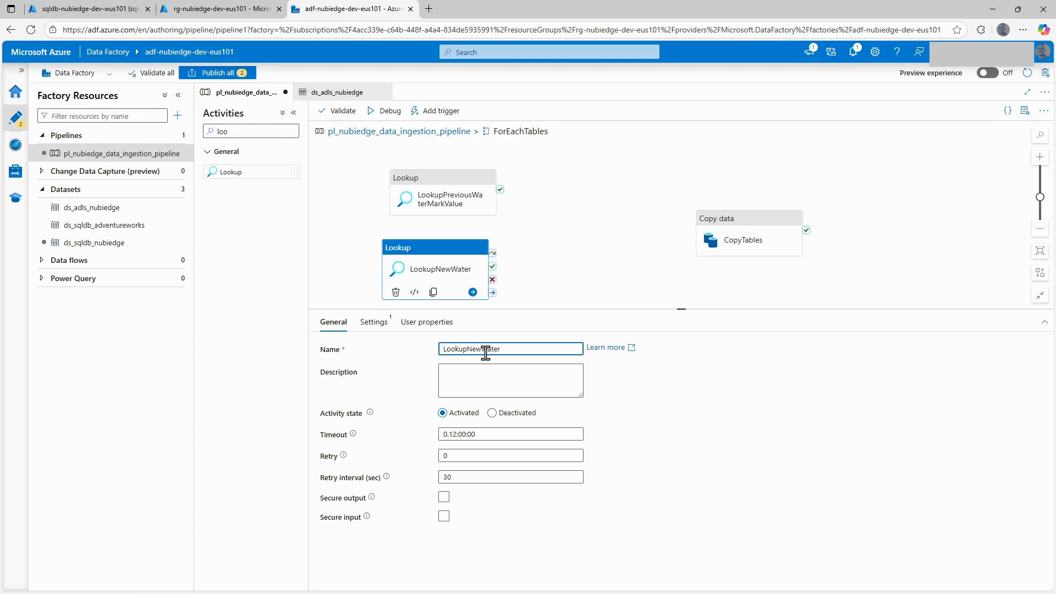
text(rkValue)
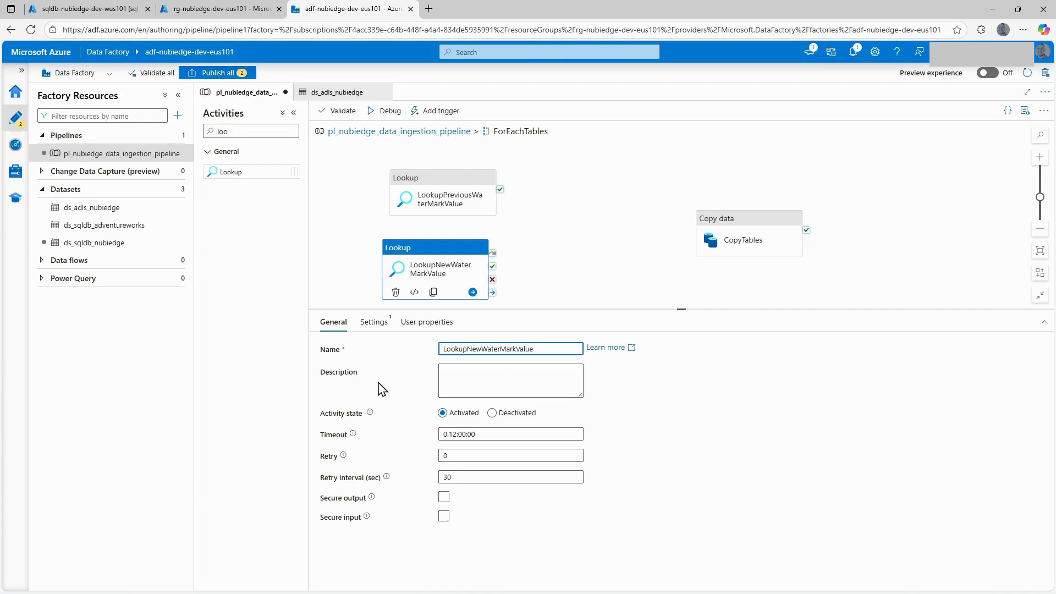
Set the new lookup's source dataset to ds_sqldb_adventureworks and make it use a query.
click(386, 327)
click(471, 350)
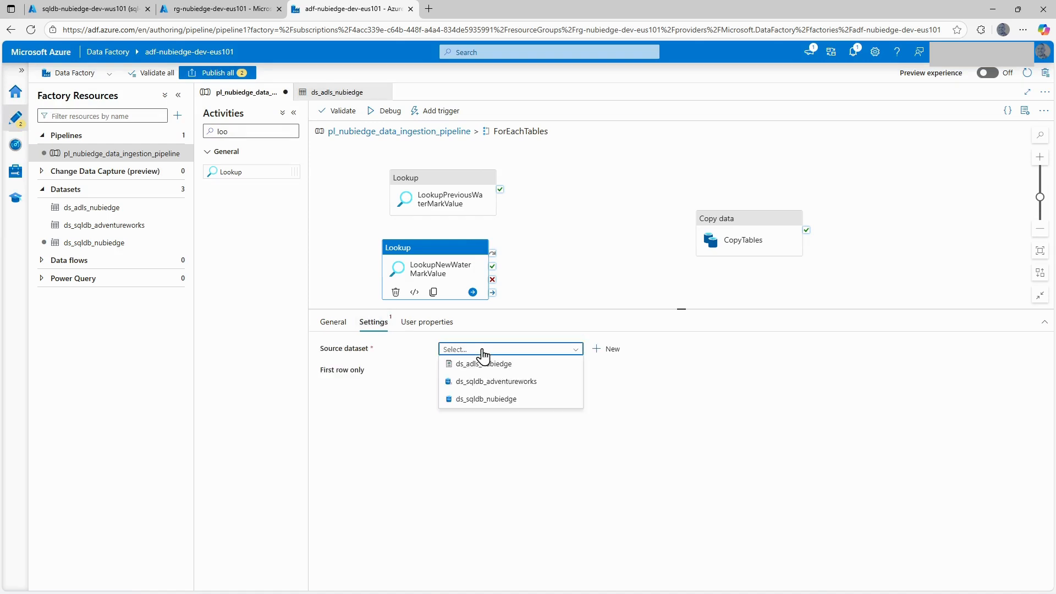
click(508, 382)
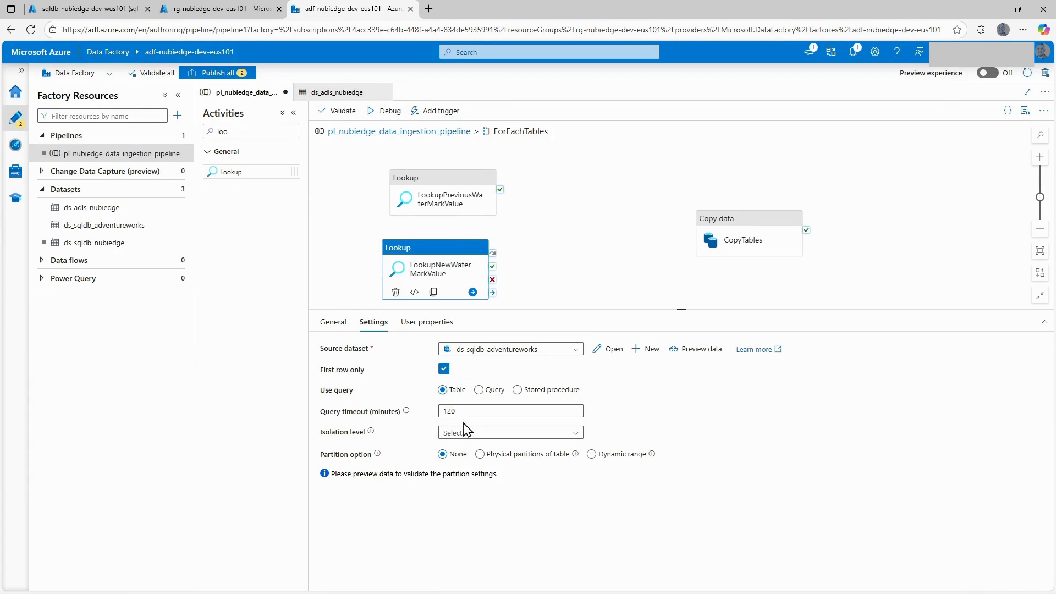
click(479, 389)
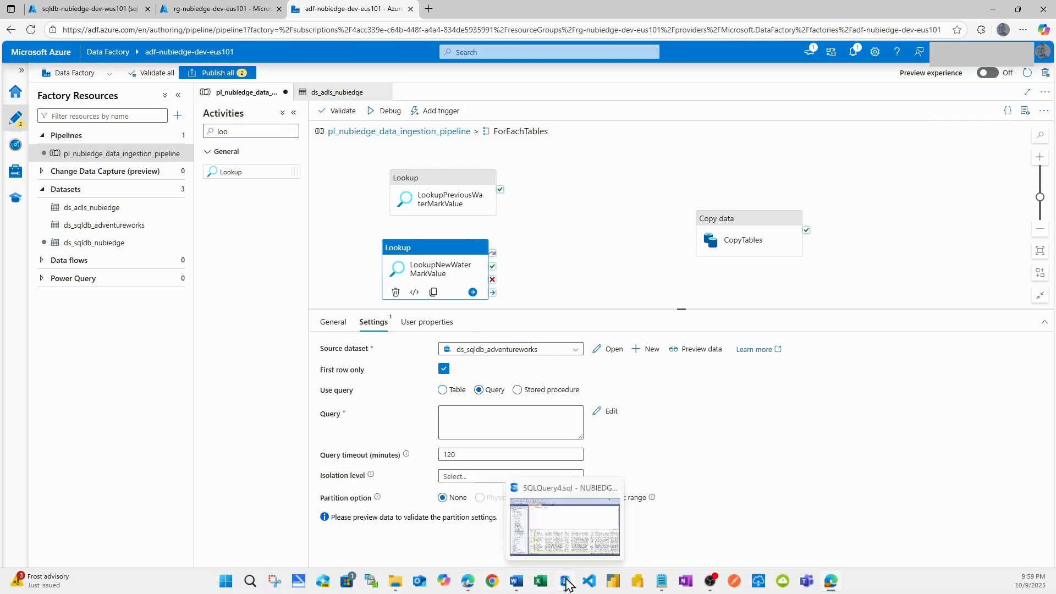
Switch to SQL Server Management Studio and run the SELECT * query on SalesLT.Customer.
click(566, 583)
click(381, 140)
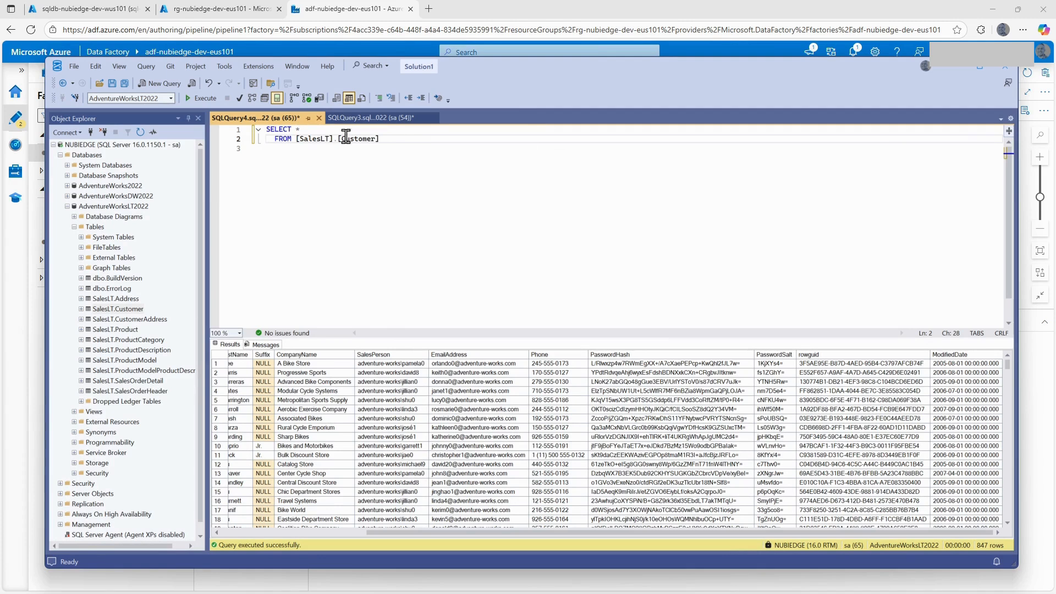
click(201, 98)
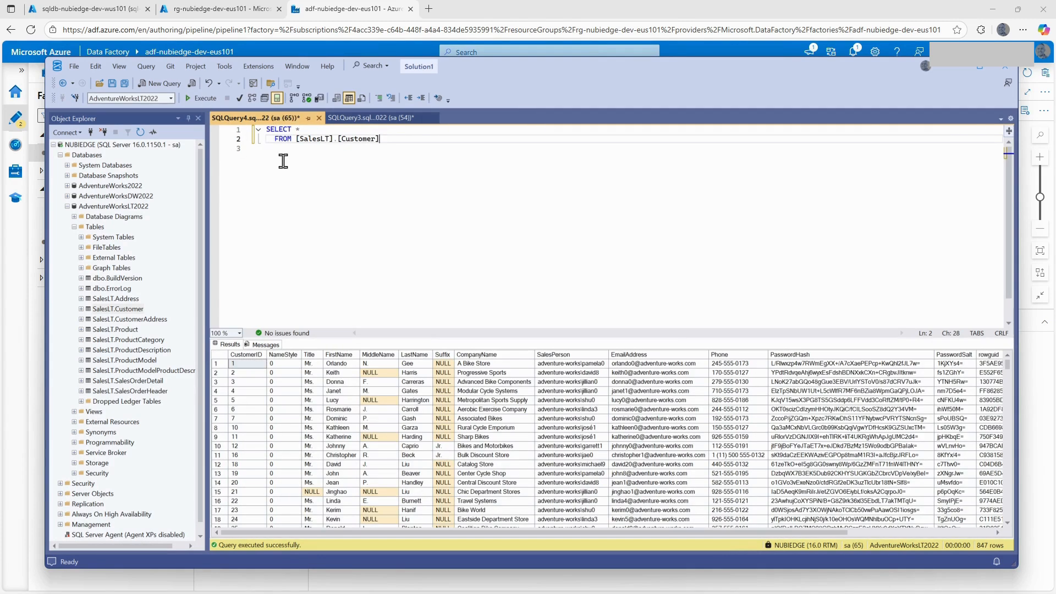
Change the Customer query to select max(ModifiedDate) as new_watermark_value, running it before and after adding the alias.
click(304, 131)
text(max)
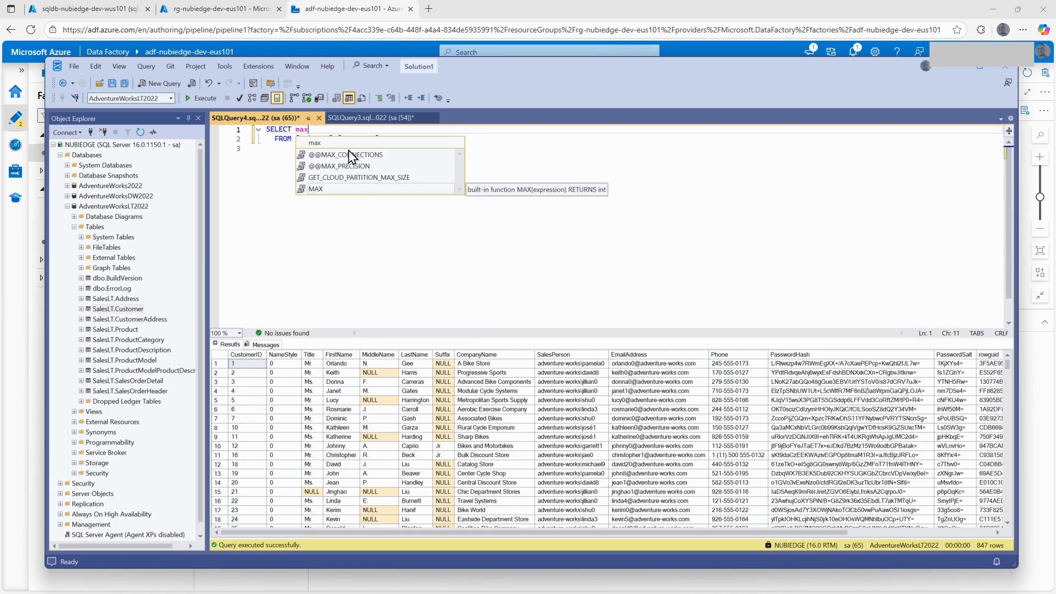
text((ModifiedDate)
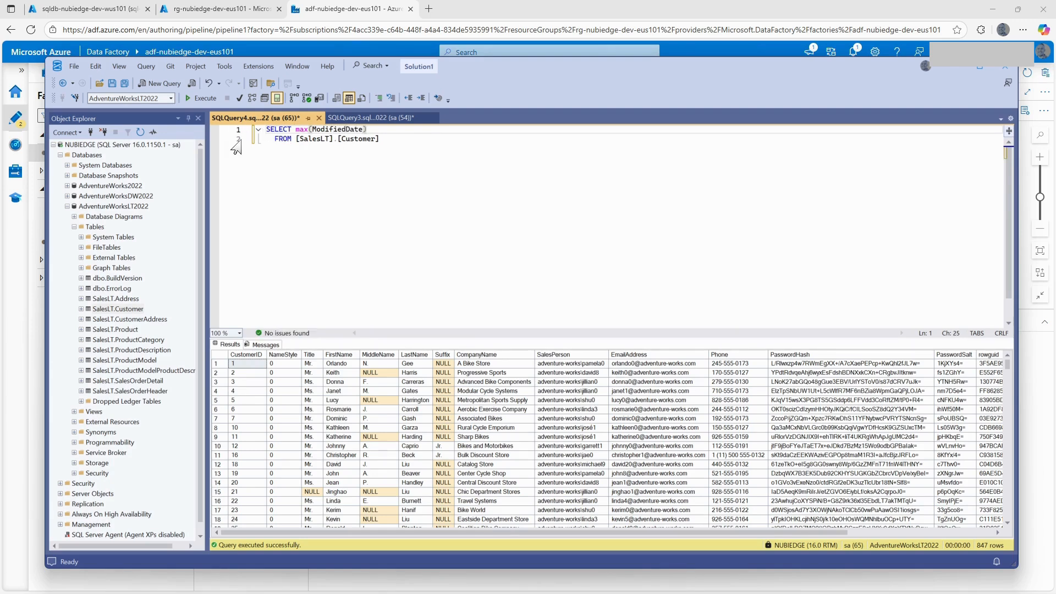
click(207, 99)
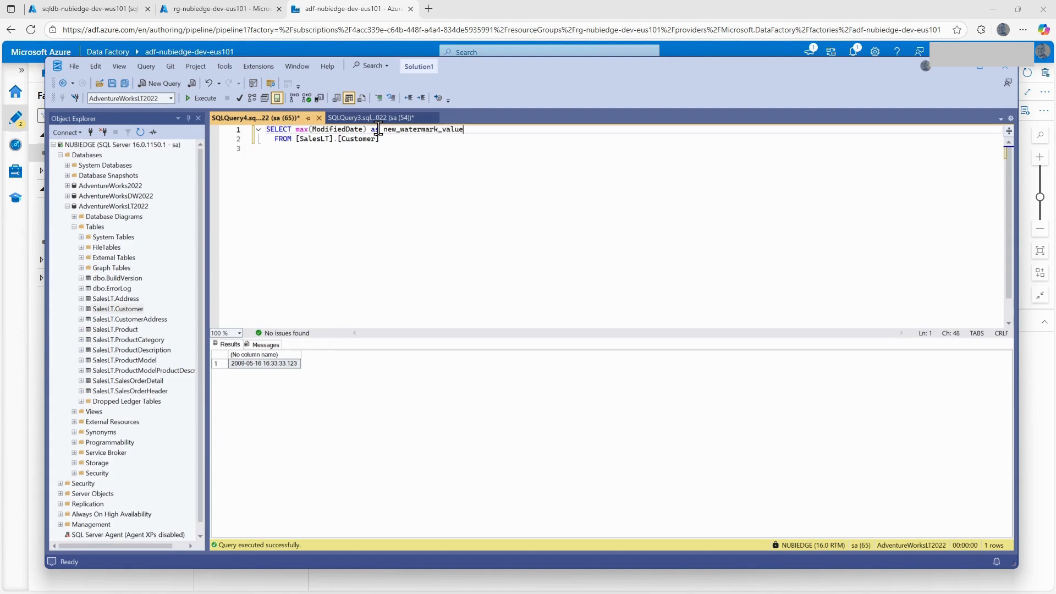
click(201, 98)
Copy the new_watermark_value query into the pipeline expression builder of LookupNewWaterMarkValue in Data Factory.
drag(385, 141, 262, 129)
key(ctrl+c)
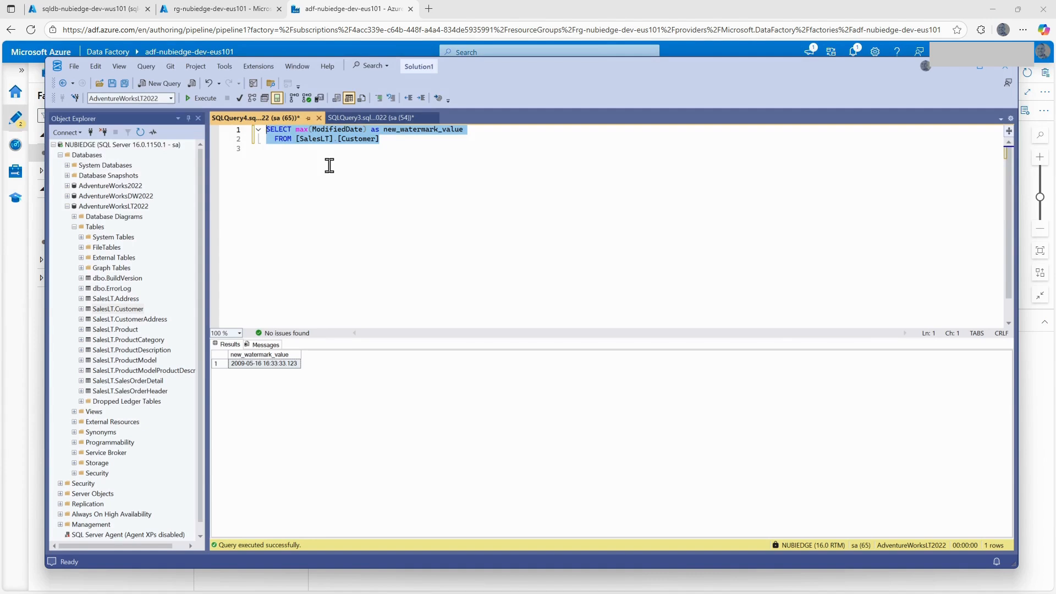
click(308, 8)
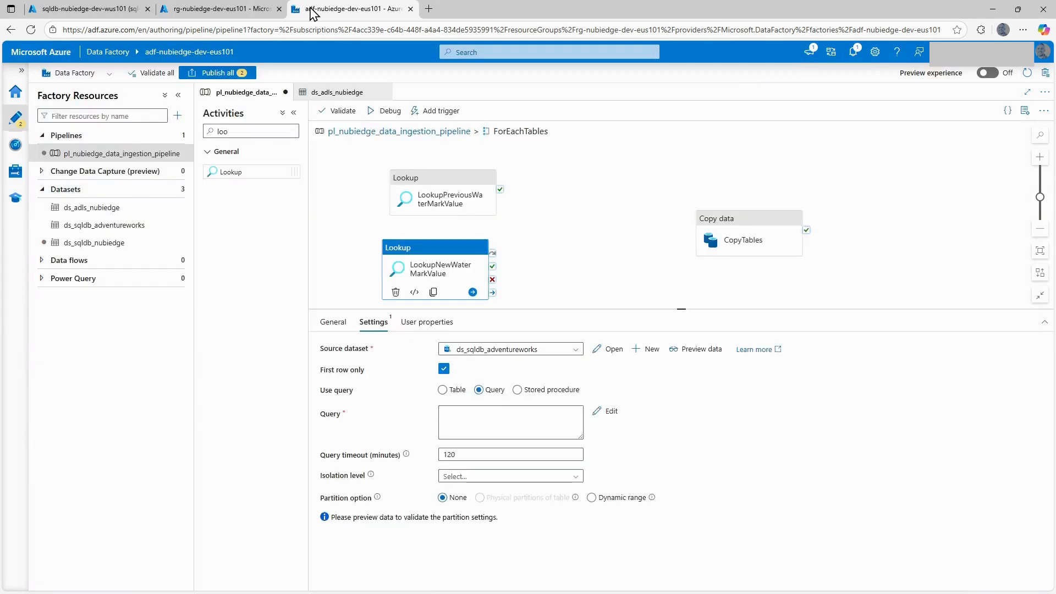
click(484, 415)
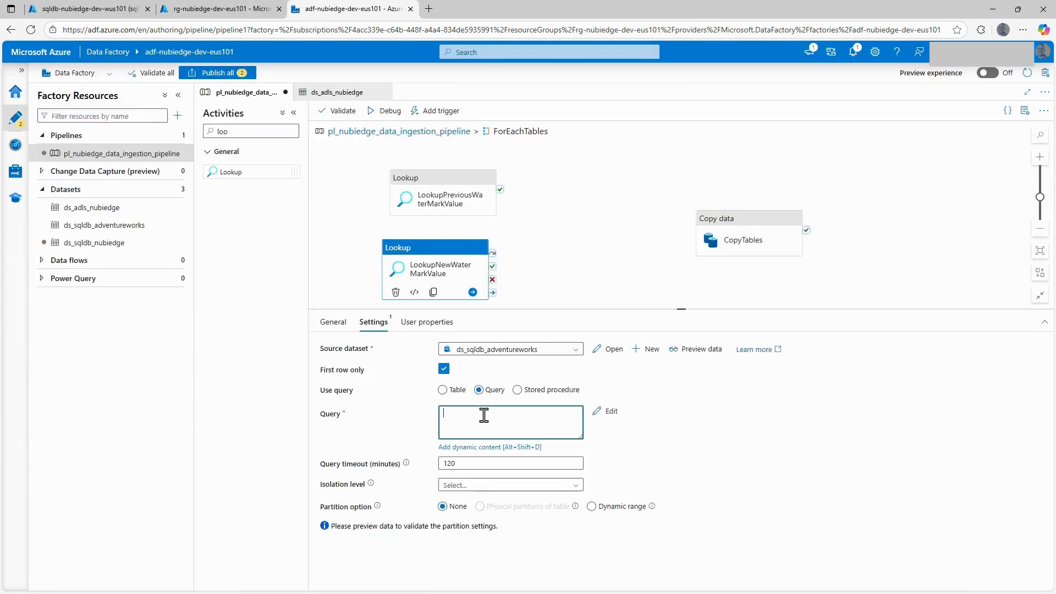
click(488, 447)
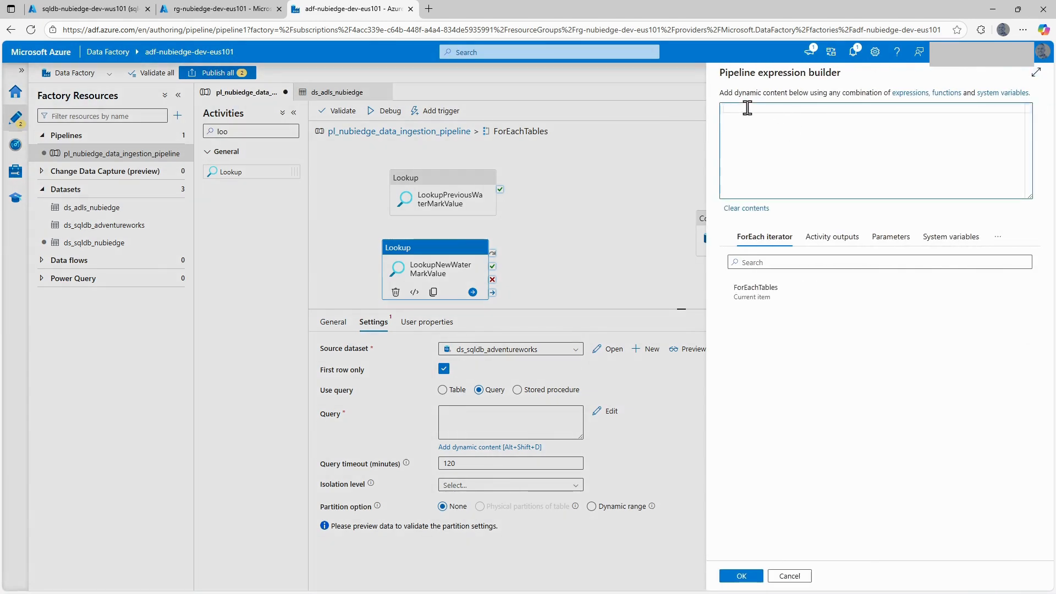
key(ctrl+v)
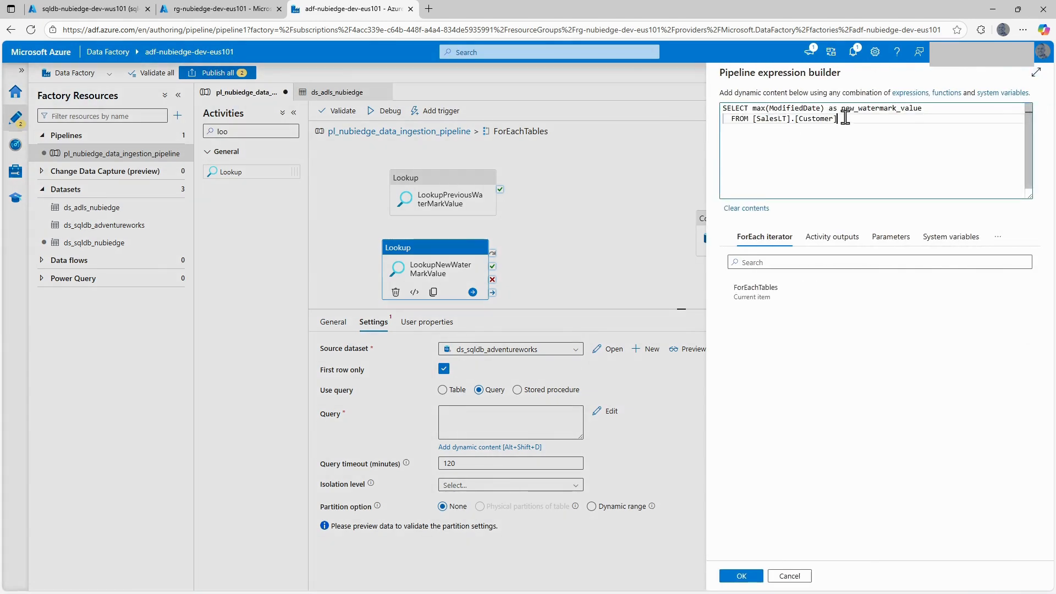
Replace [SalesLT].[Customer] in the new watermark query with @{item().schema_table_name} and accept the expression.
drag(846, 118, 762, 127)
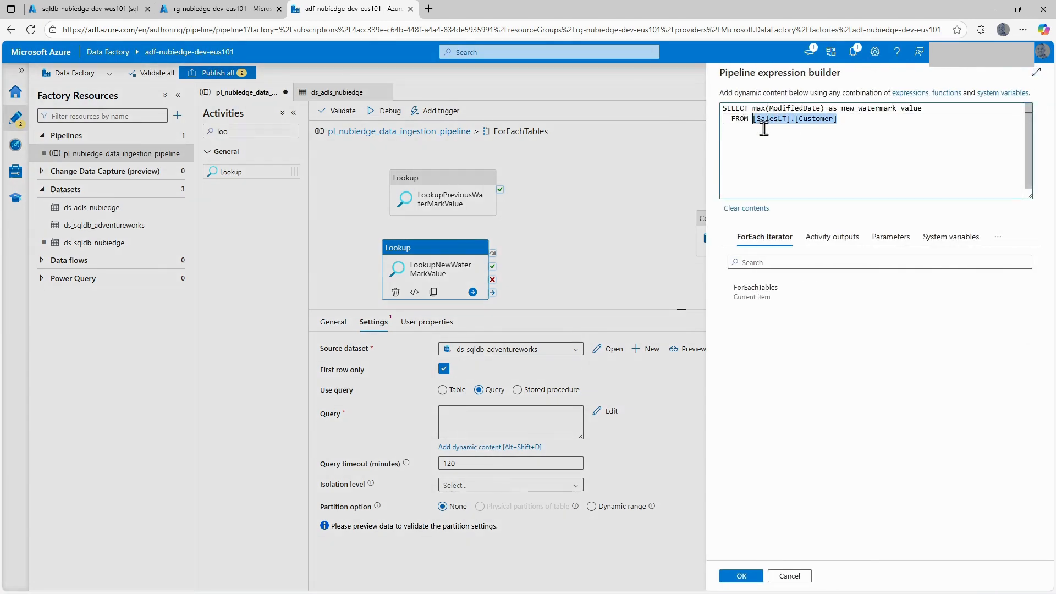
text(@)
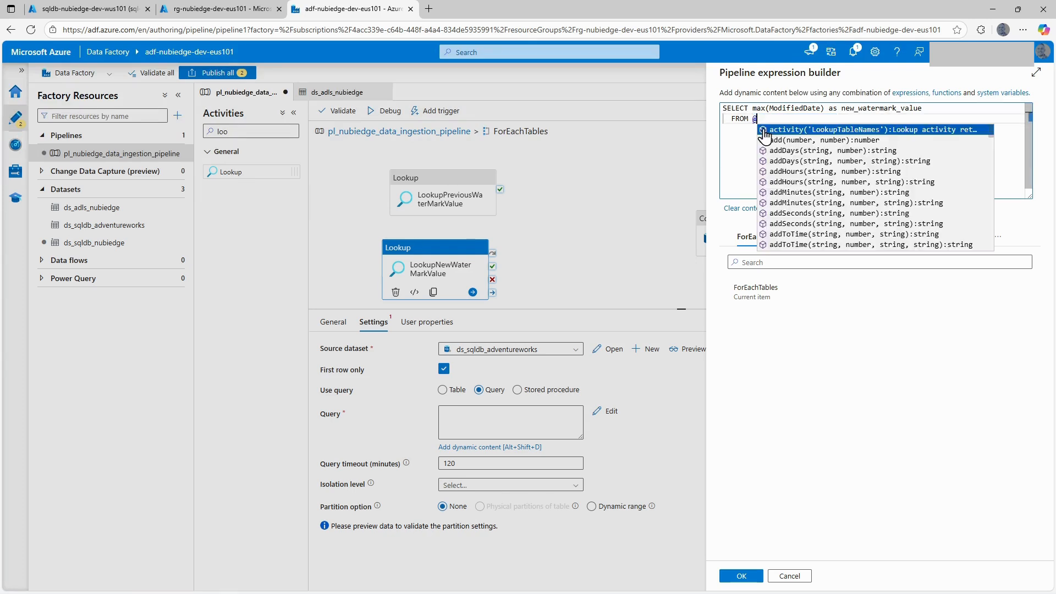
text({item()
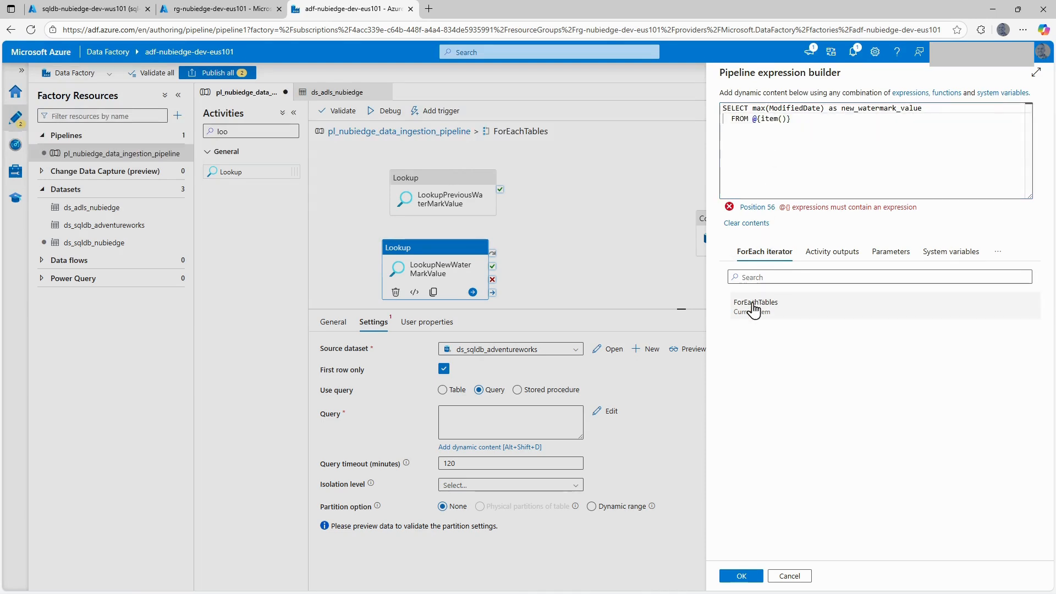
click(755, 305)
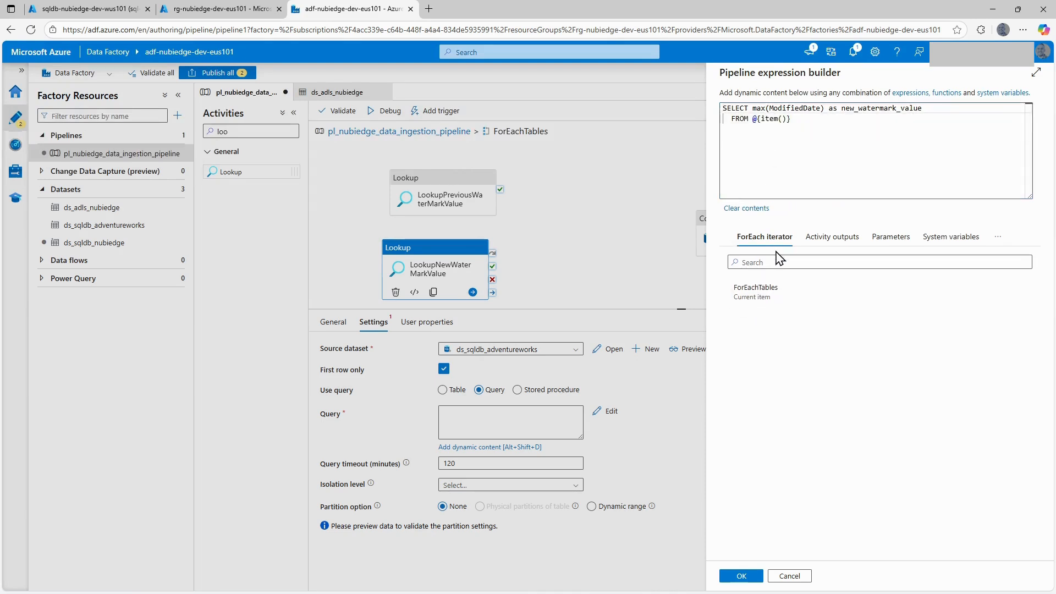
click(792, 120)
text(.sche)
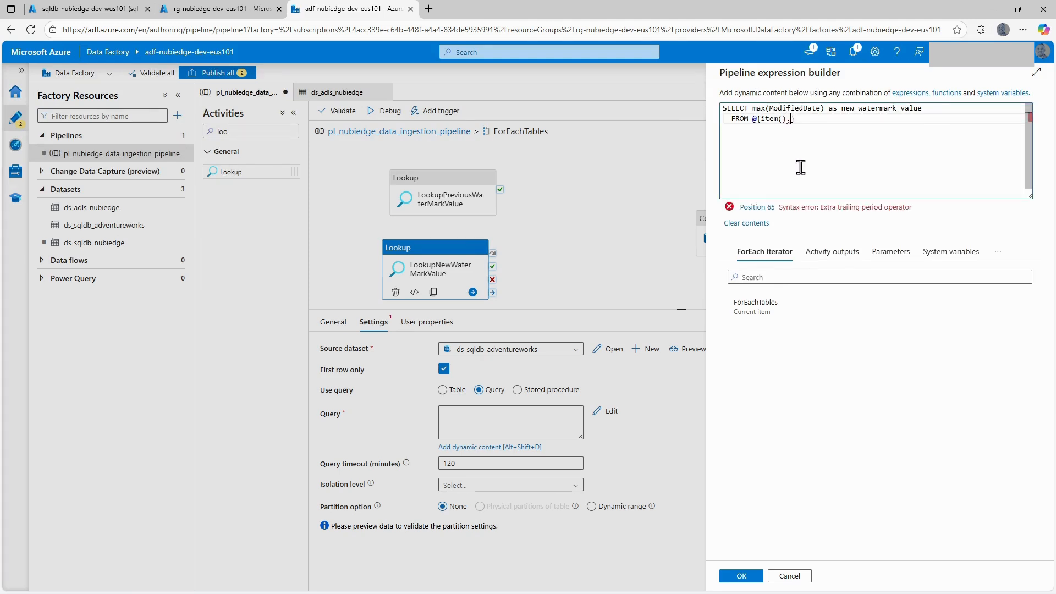
click(870, 130)
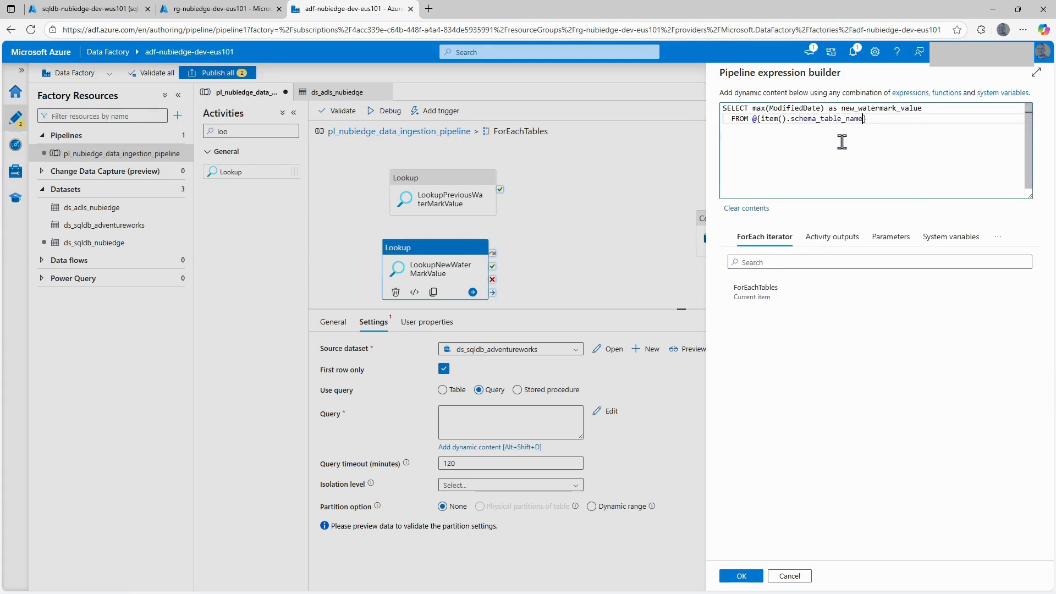
click(742, 576)
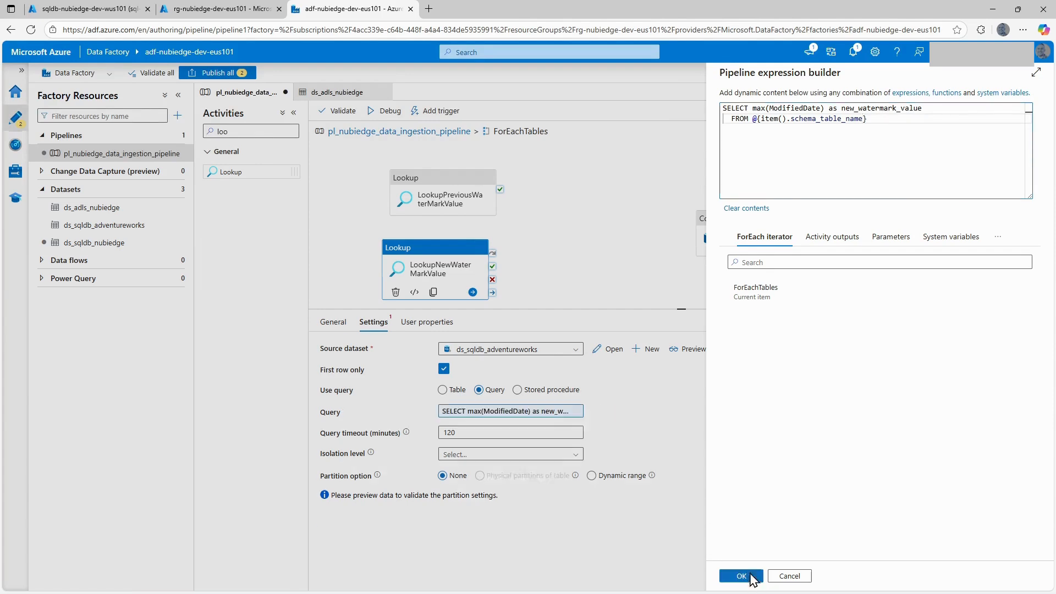
Align LookupNewWaterMarkValue beneath LookupPreviousWaterMarkValue and connect both lookups on success to the CopyTables activity.
click(559, 225)
drag(417, 272, 428, 269)
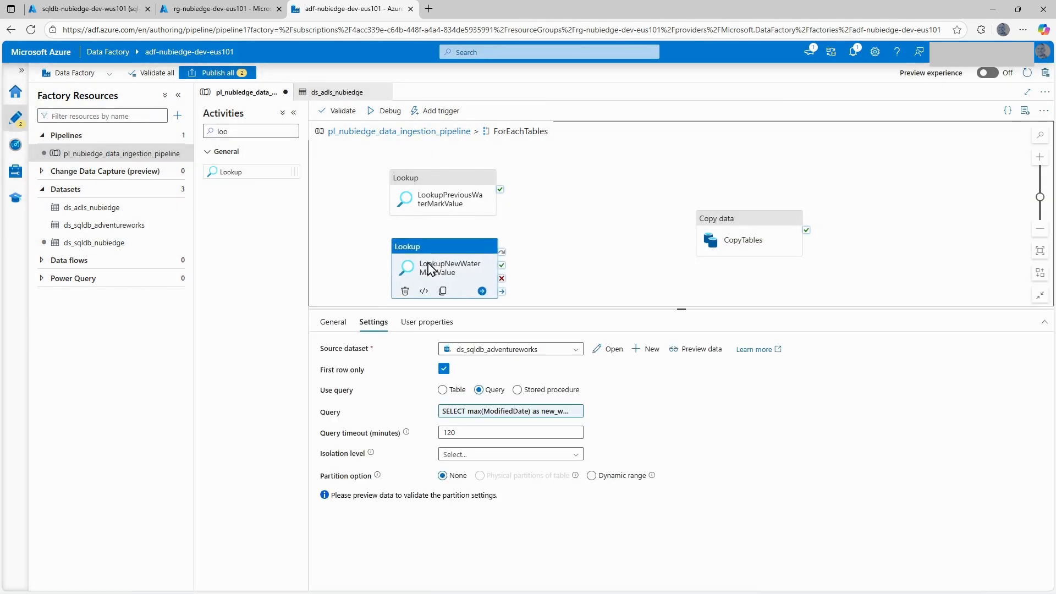
click(547, 238)
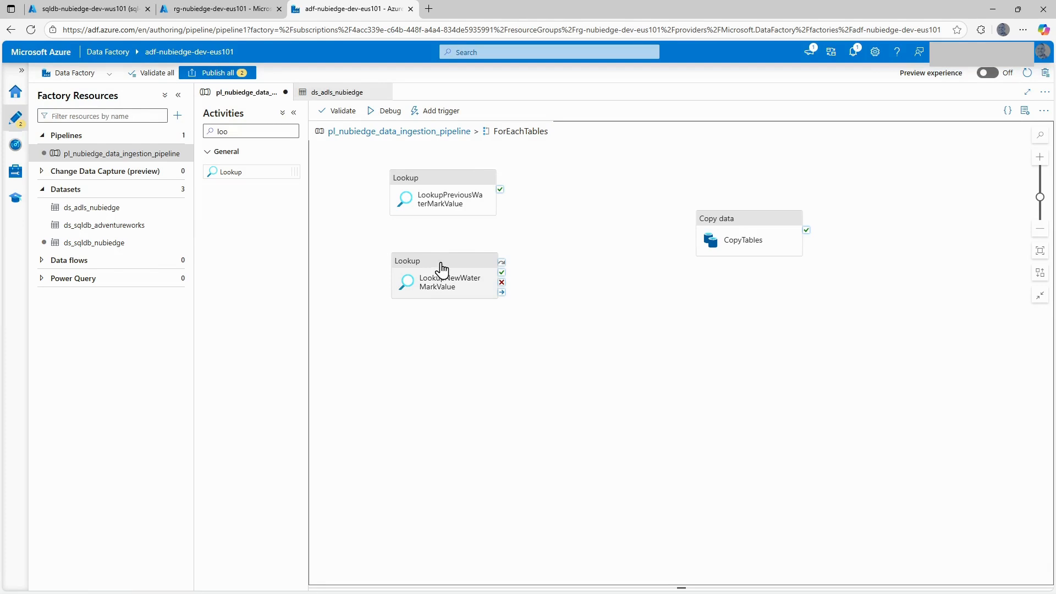
drag(439, 283, 440, 268)
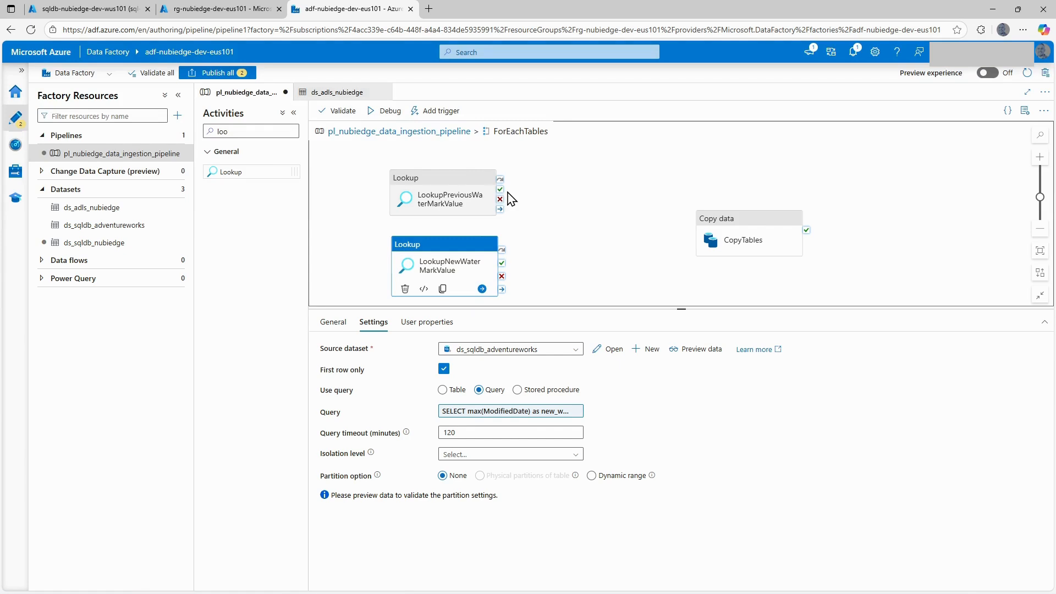
drag(500, 192, 709, 234)
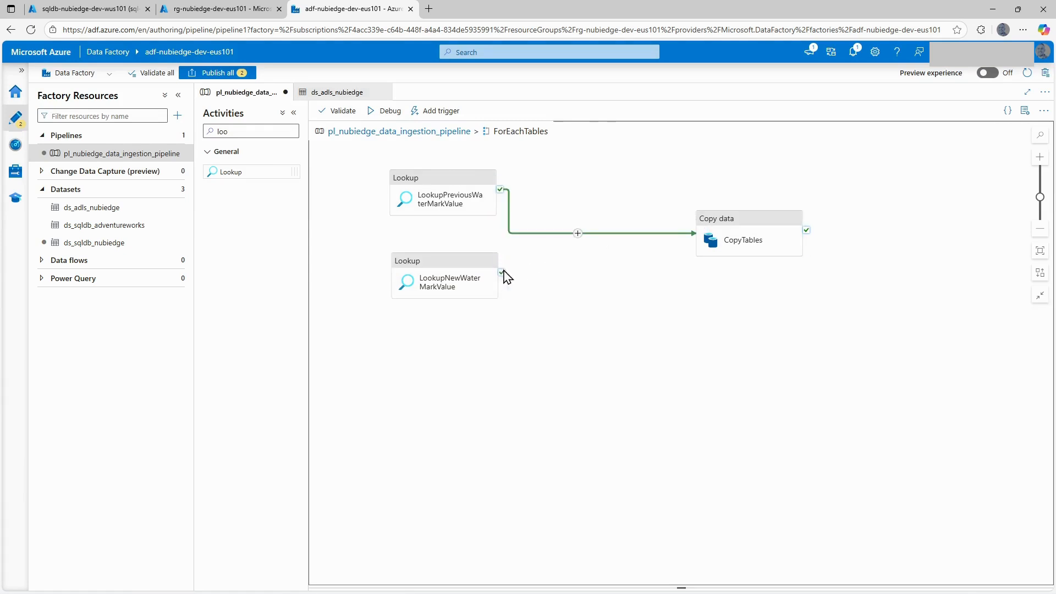
drag(504, 280, 743, 229)
click(742, 226)
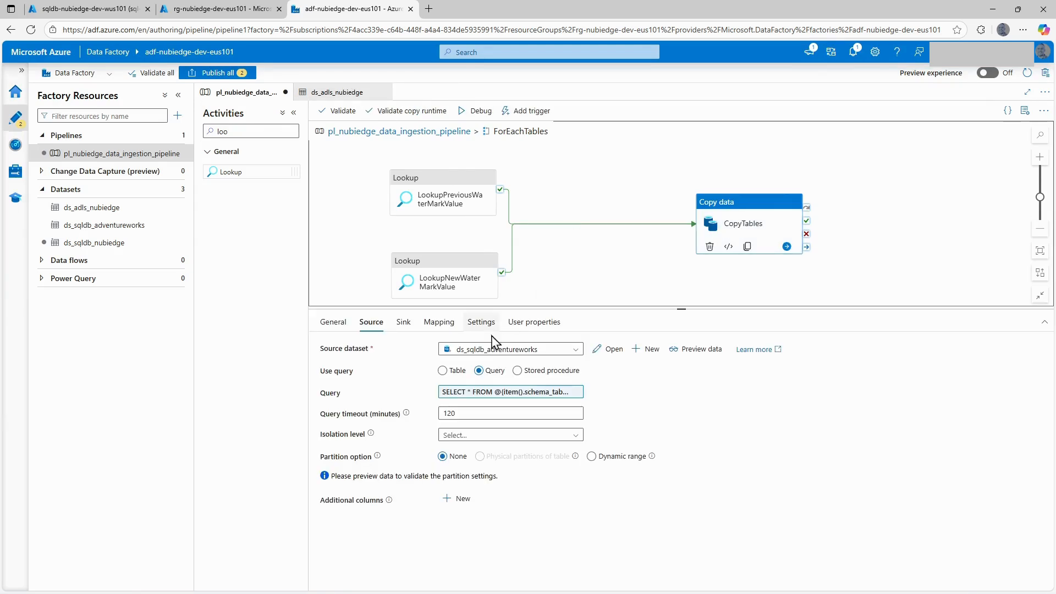
Extend the CopyTables source query with where ModifiedDate > activity('LookupPreviousWaterMarkValue').output.firstRow. and accept the expression.
click(484, 402)
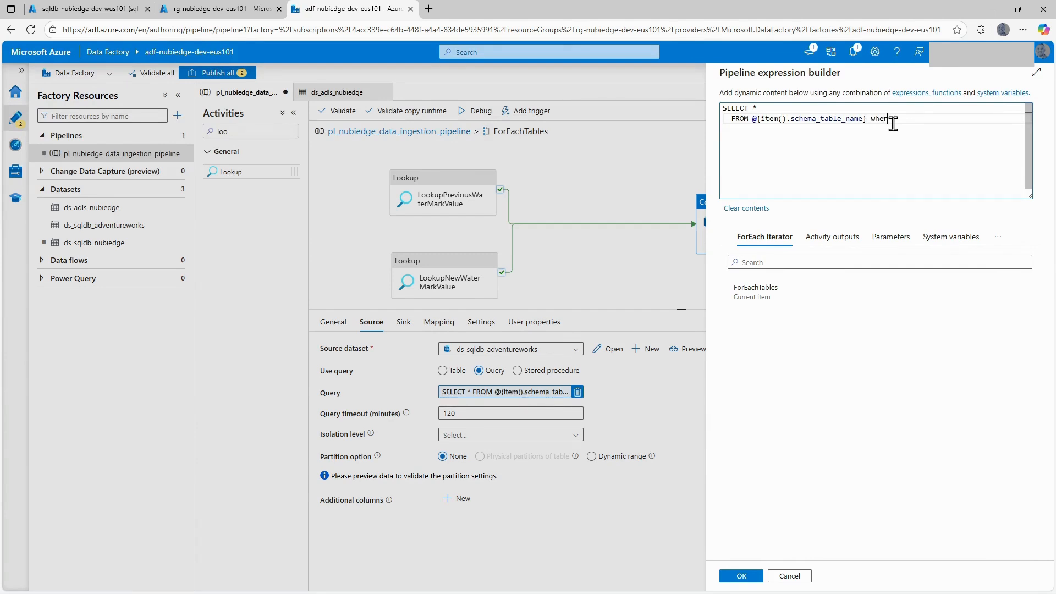
text(where Modified)
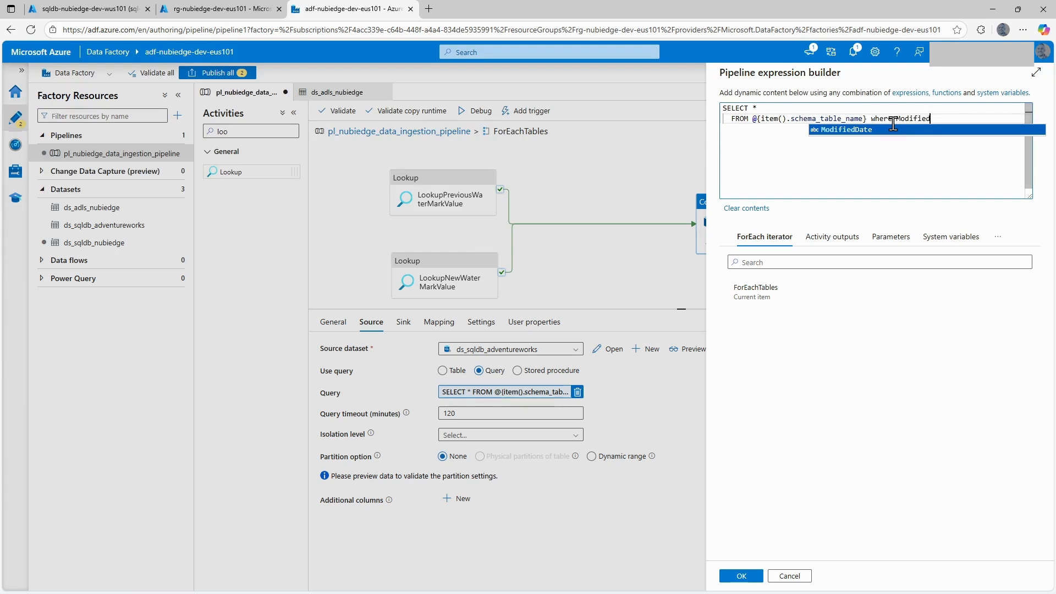
click(861, 130)
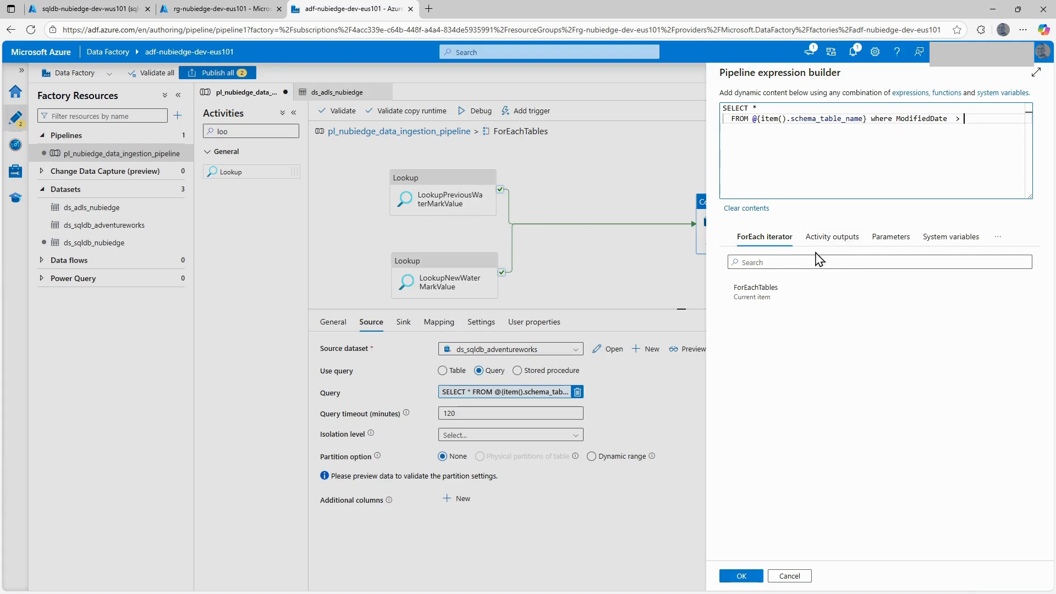
click(832, 238)
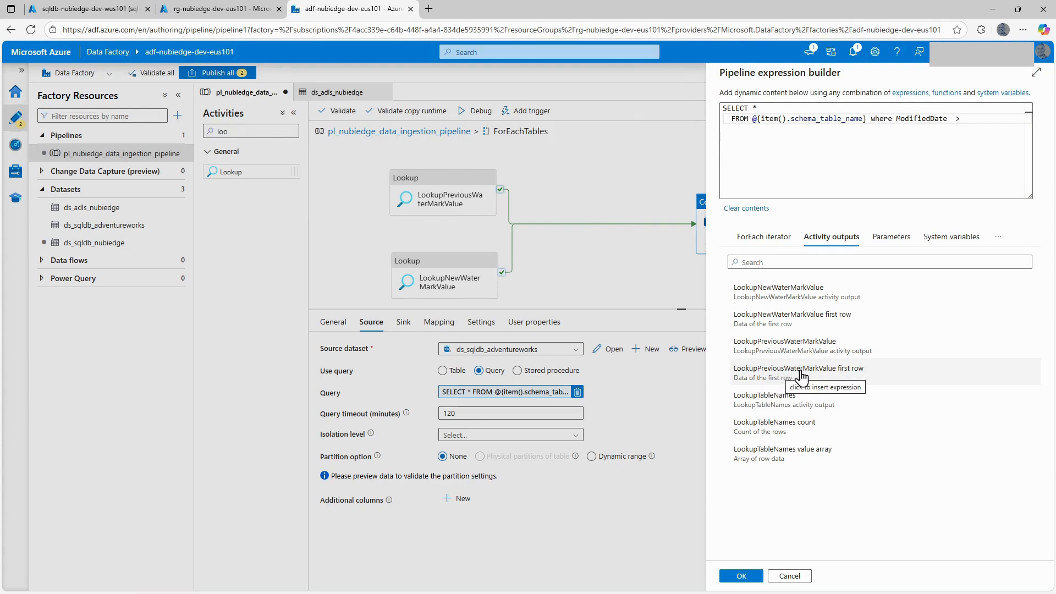
click(832, 377)
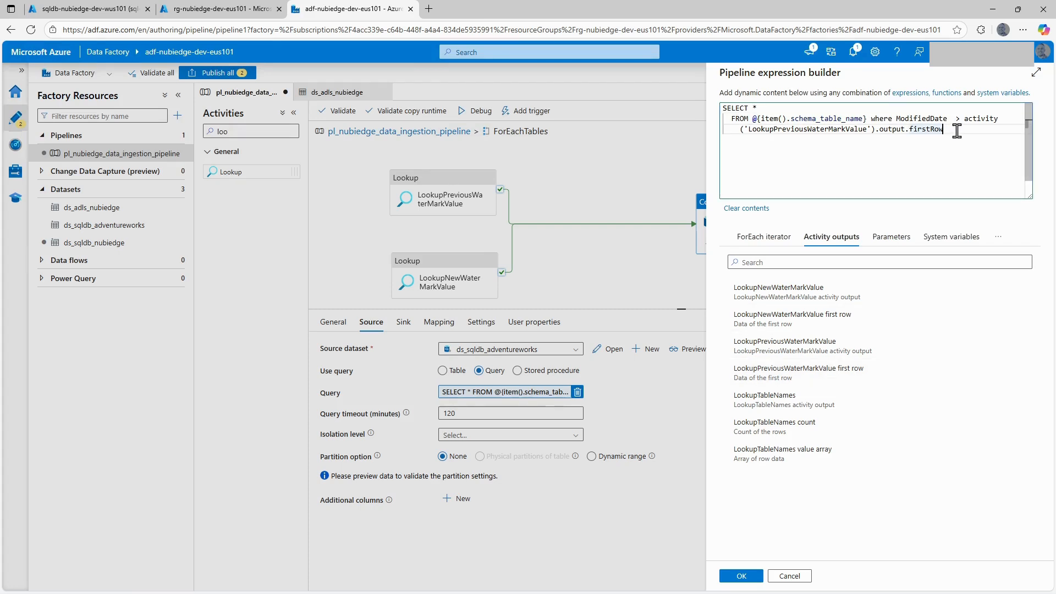
text(.)
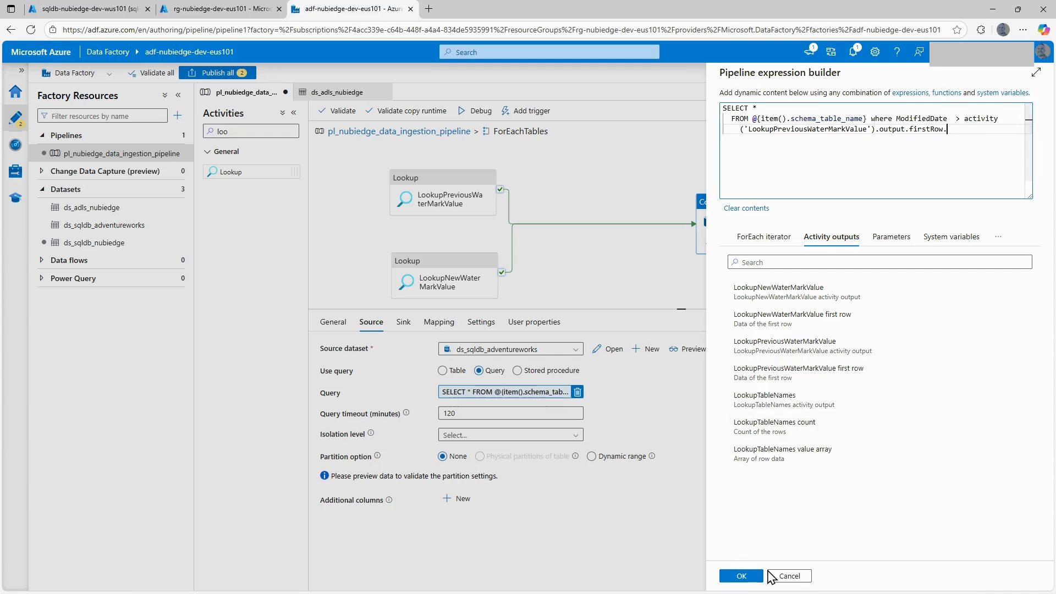
click(742, 576)
Deactivate the CopyTables activity and start a debug run of pl_nubiedge_data_ingestion_pipeline.
right_click(722, 207)
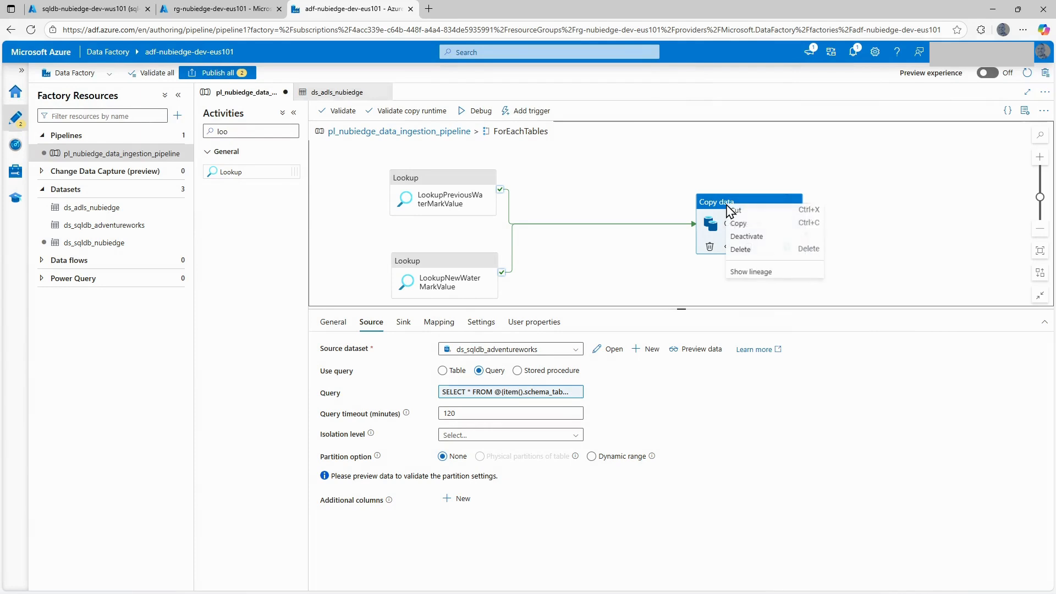
click(740, 237)
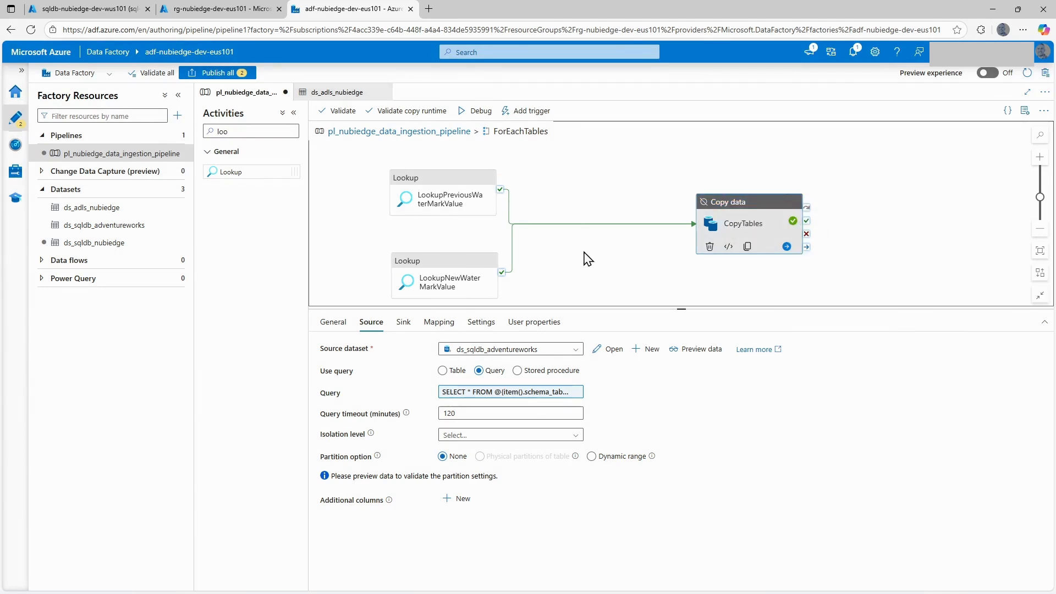
drag(408, 229, 428, 222)
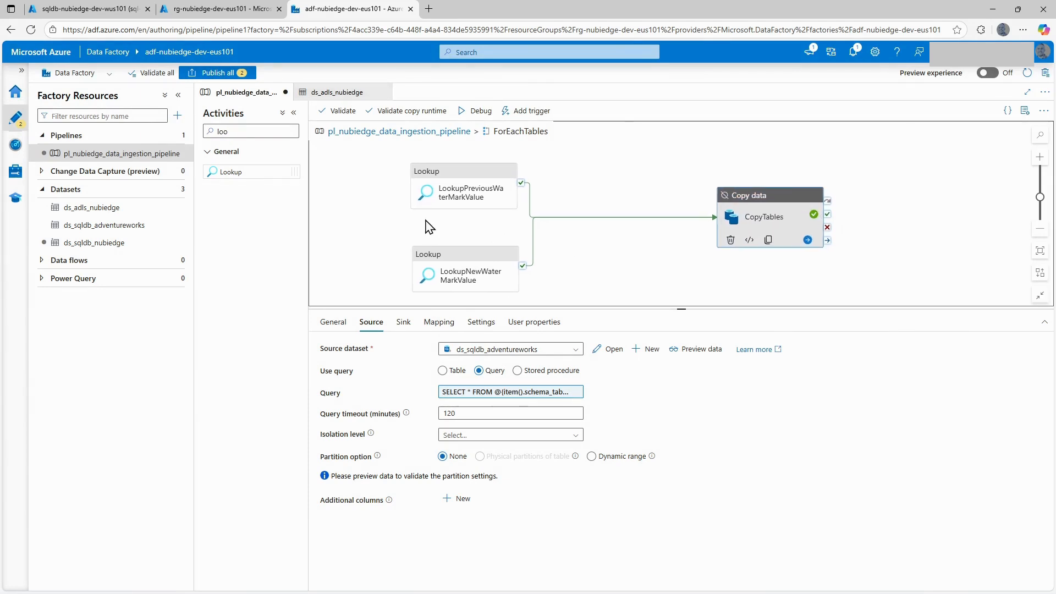
click(407, 132)
click(386, 111)
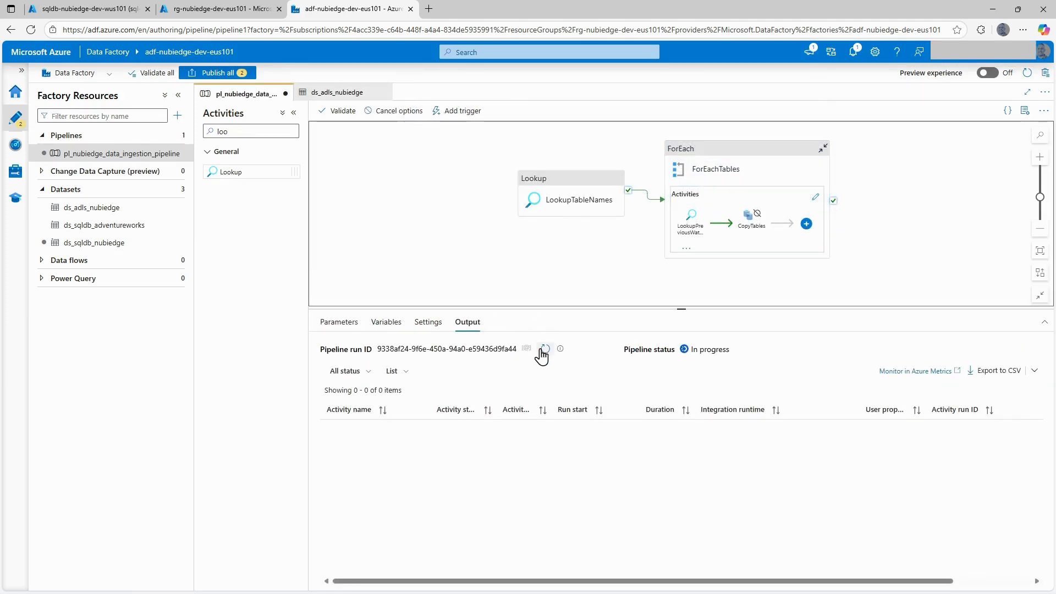
Refresh the debug run's activity list until the pipeline run finishes.
click(544, 350)
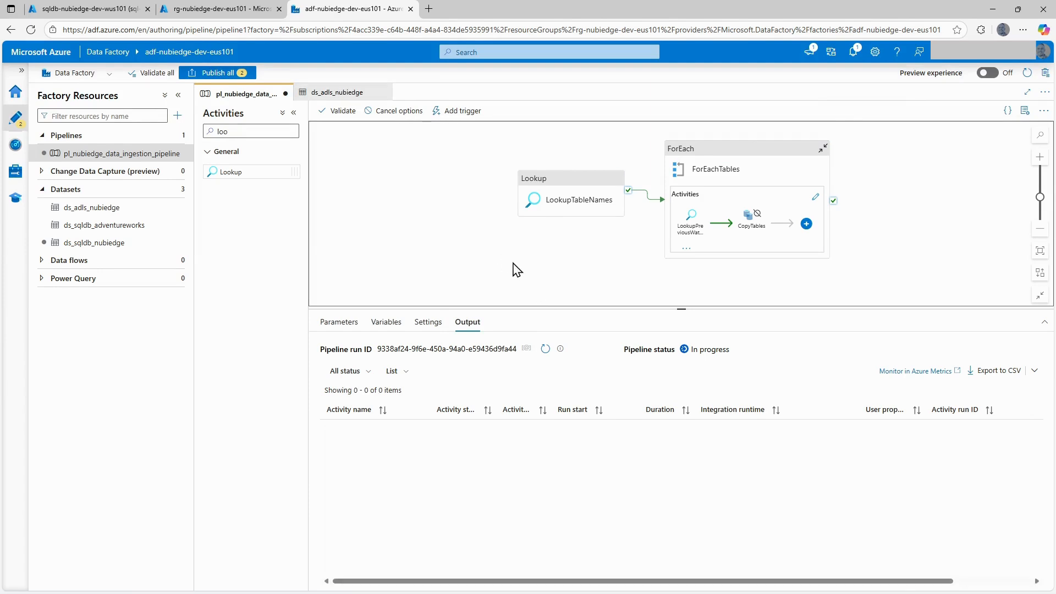
click(546, 349)
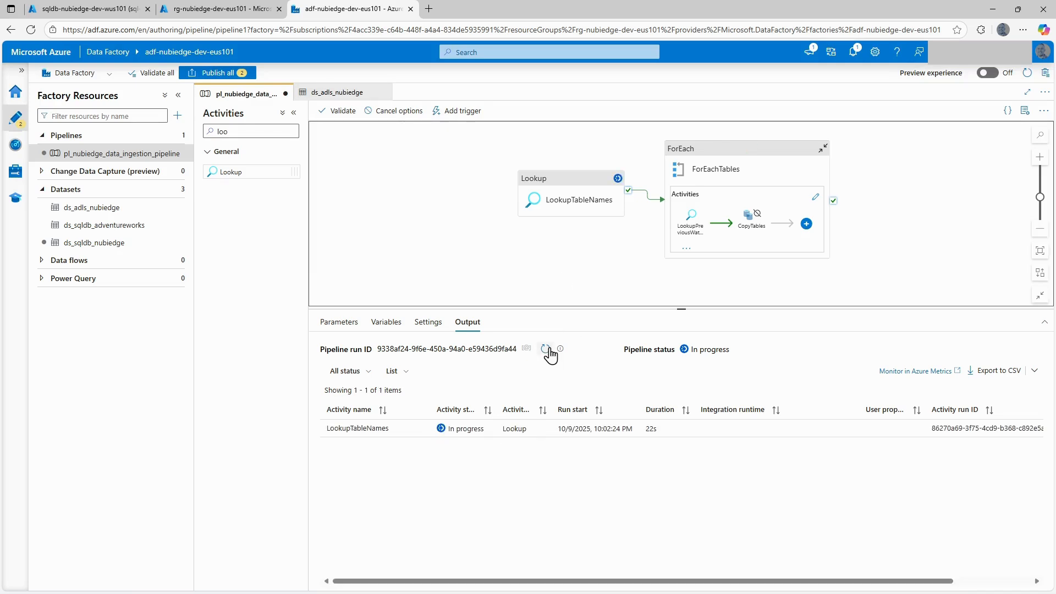
click(546, 349)
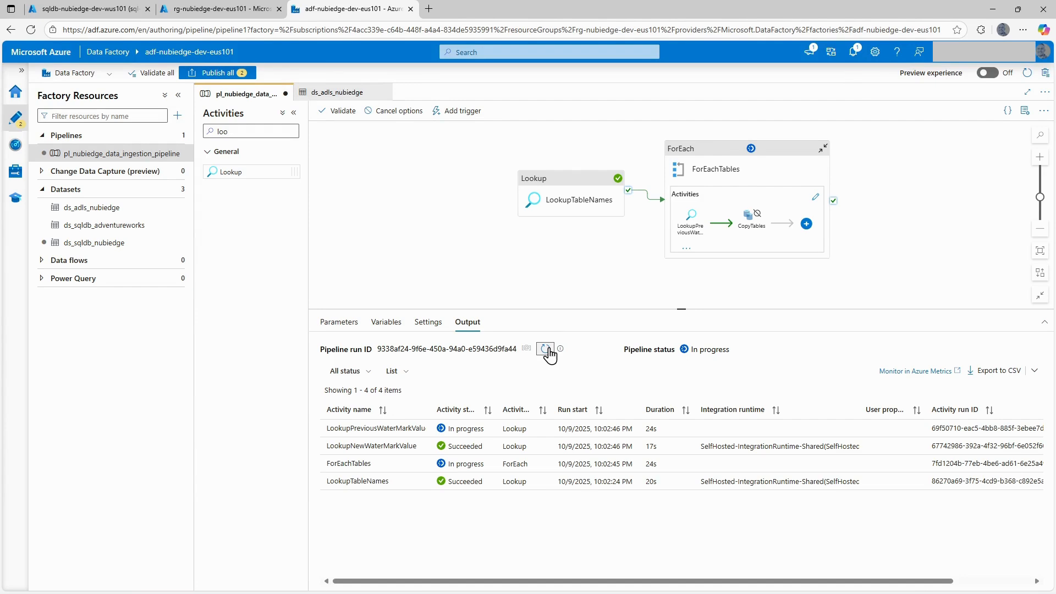
click(547, 349)
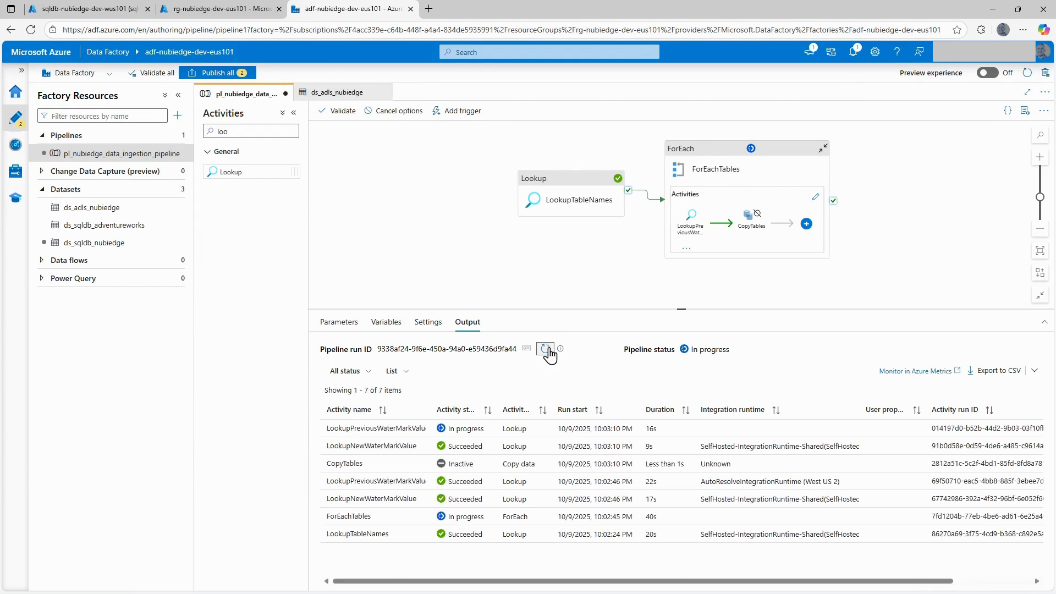
click(547, 349)
click(546, 349)
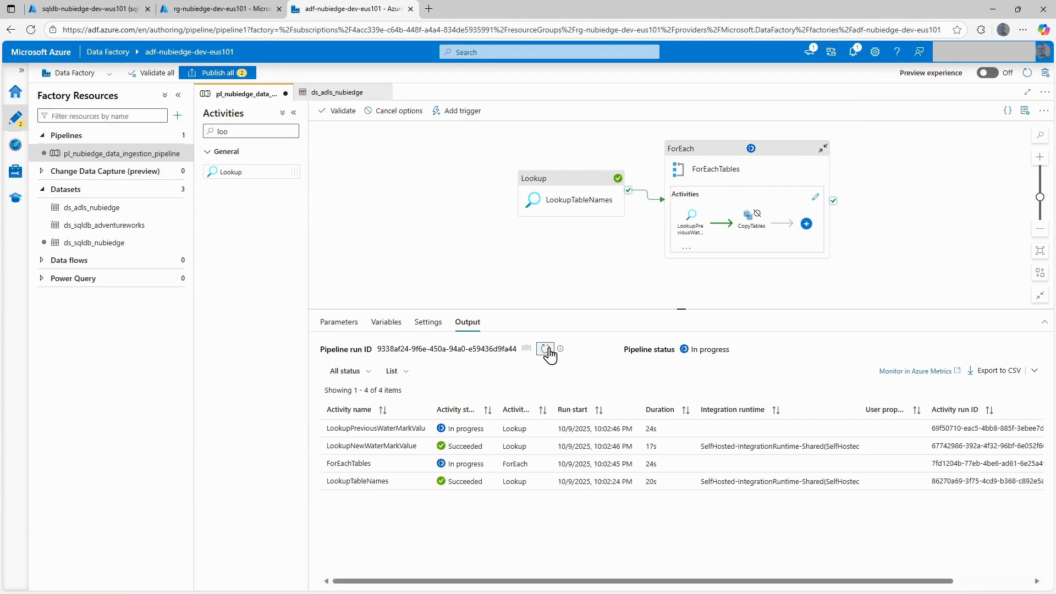
click(547, 349)
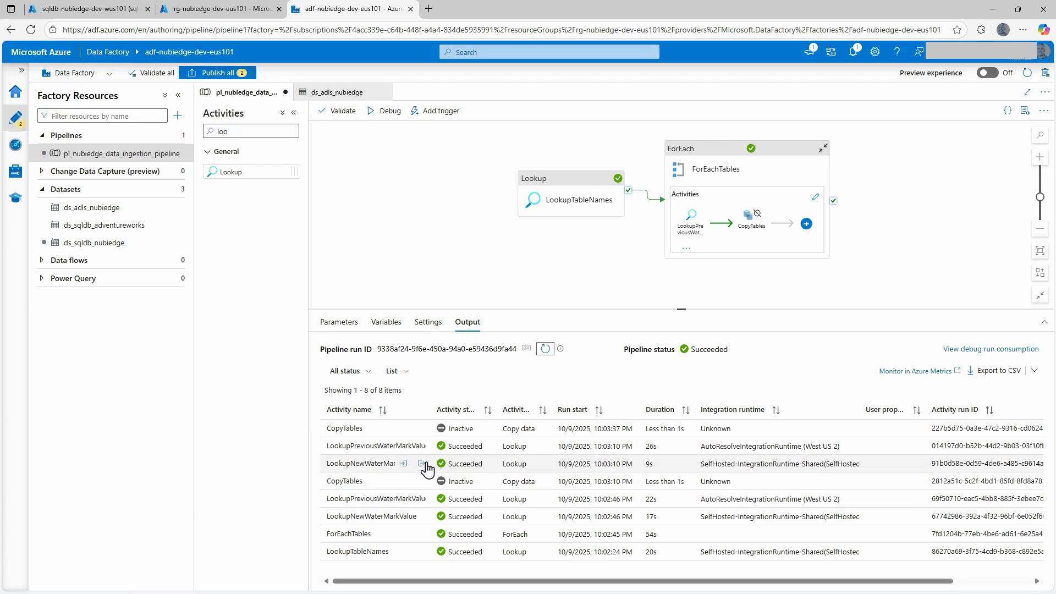
Copy the firstRow block from the latest LookupNewWaterMarkValue run output into the Notepad notes, below the CSV path pattern.
click(423, 465)
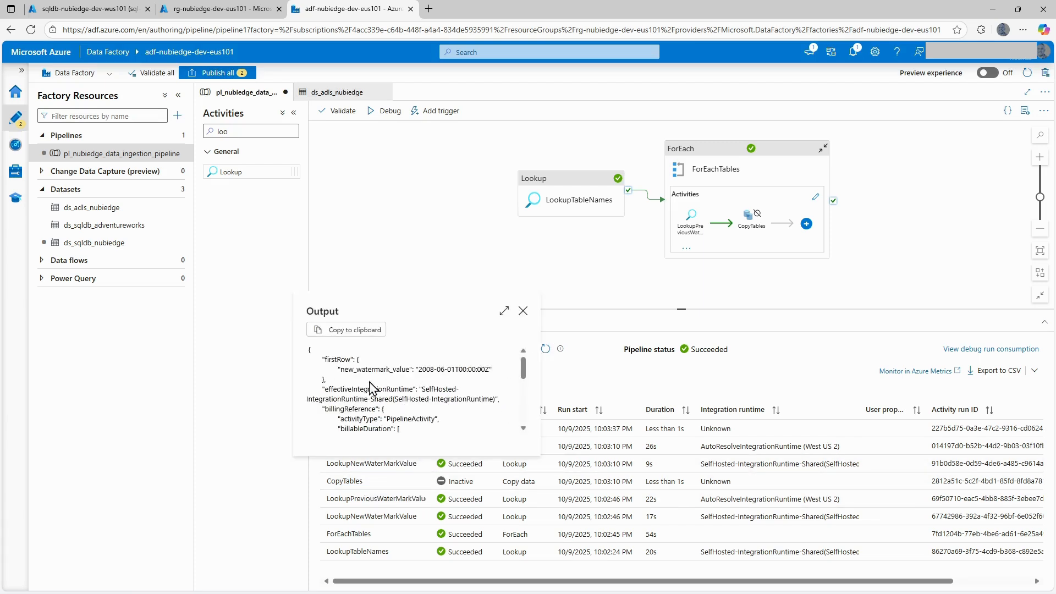
drag(331, 385, 303, 353)
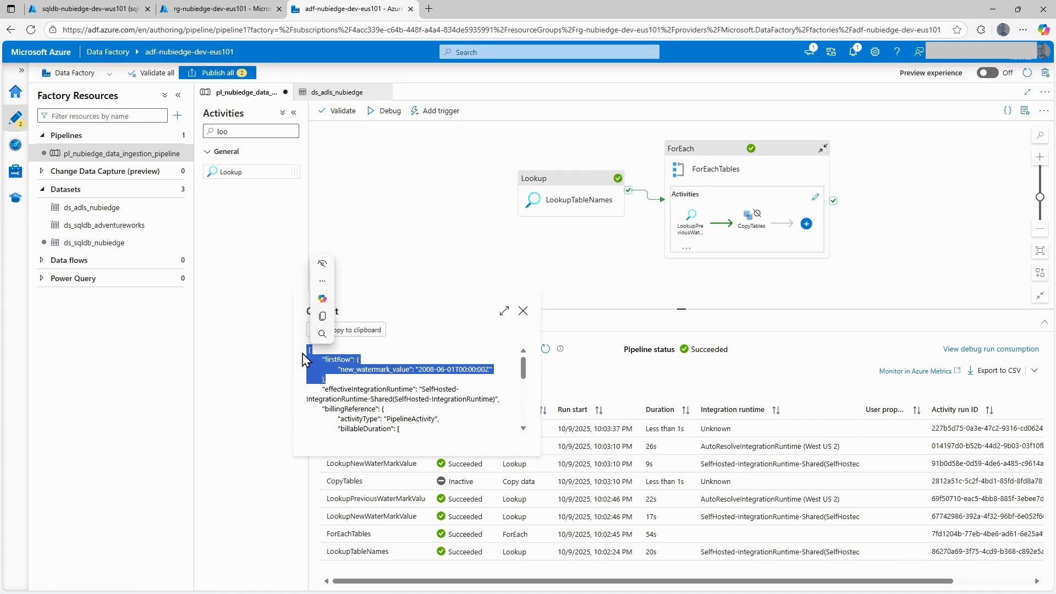
click(322, 317)
mouse_move(389, 592)
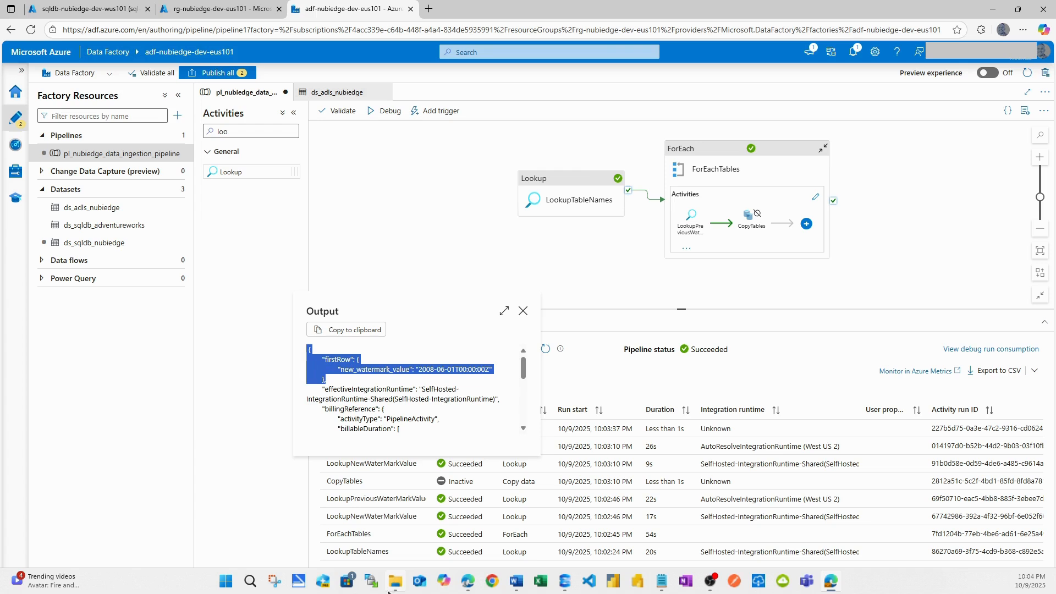
click(662, 581)
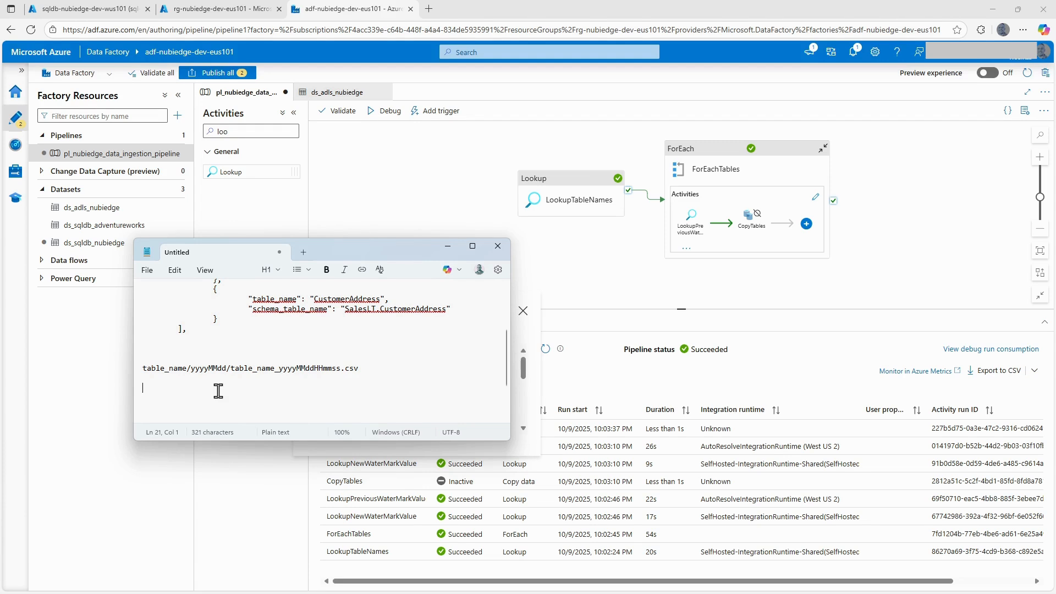
key(ctrl+v)
click(584, 279)
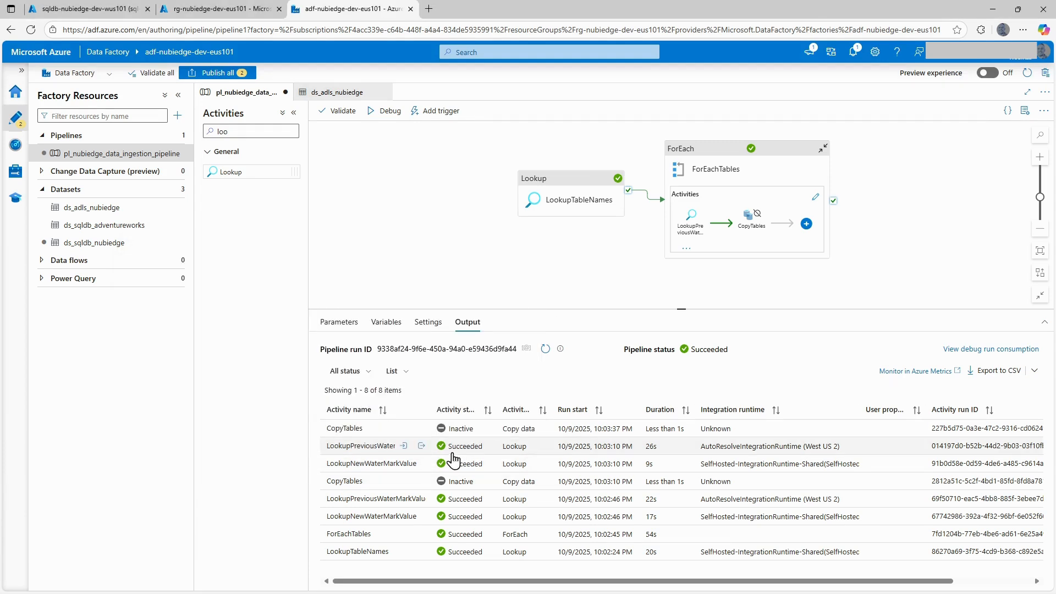
Copy the firstRow block from the latest LookupPreviousWaterMarkValue run output below the new watermark block in Notepad, enlarging and moving its window aside.
click(422, 446)
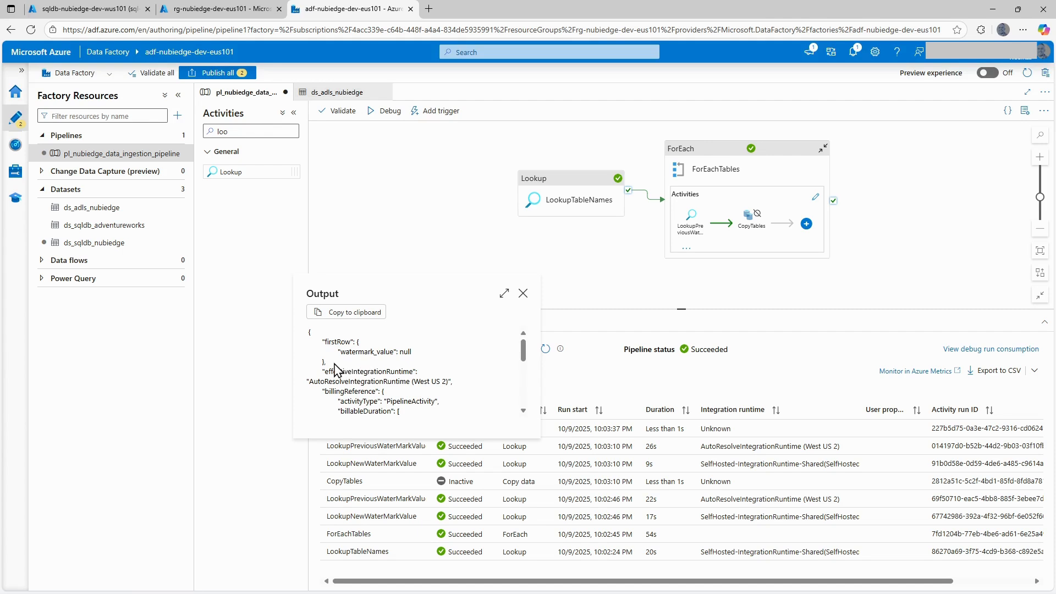
drag(326, 363, 309, 339)
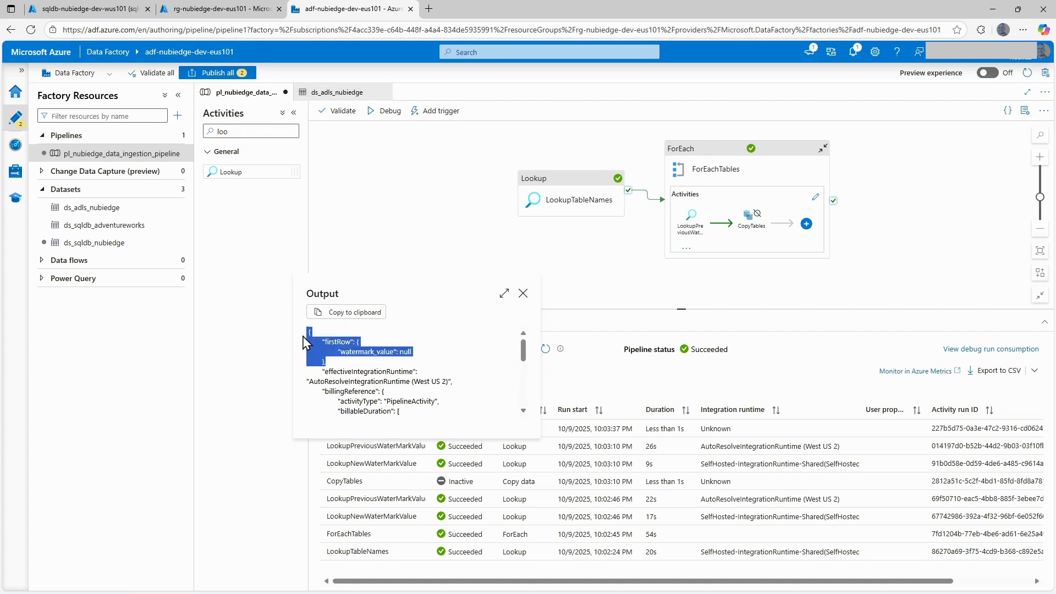
mouse_move(528, 593)
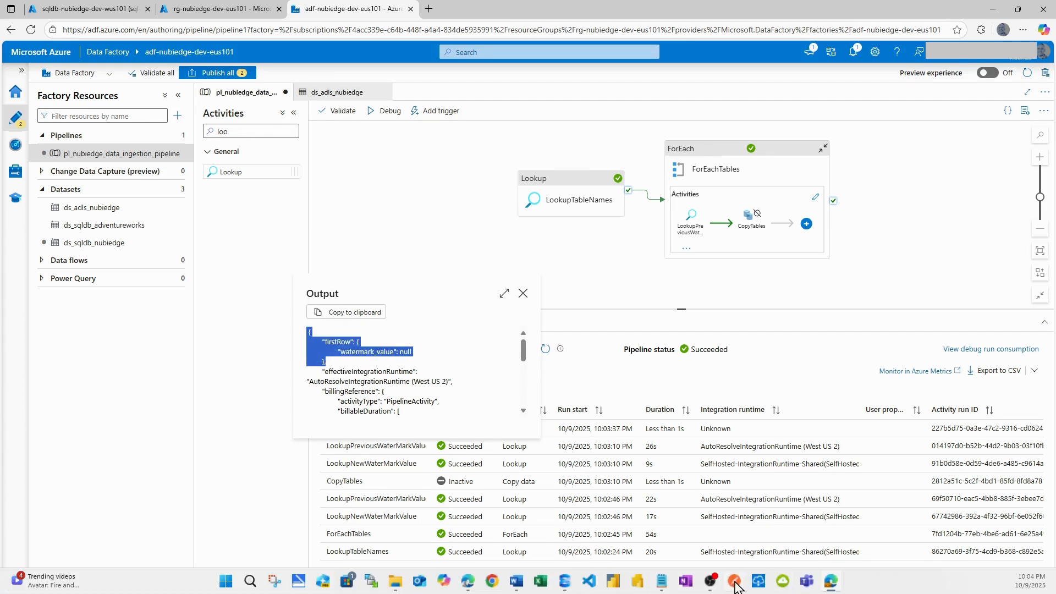
click(663, 512)
scroll(230, 392, down, 2)
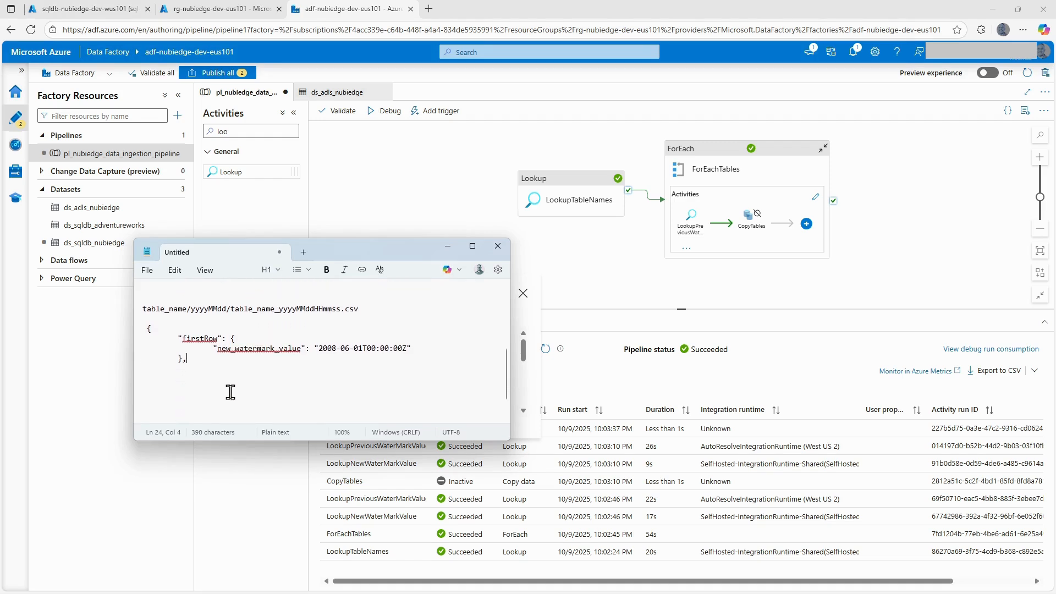
click(163, 388)
key(ctrl+v)
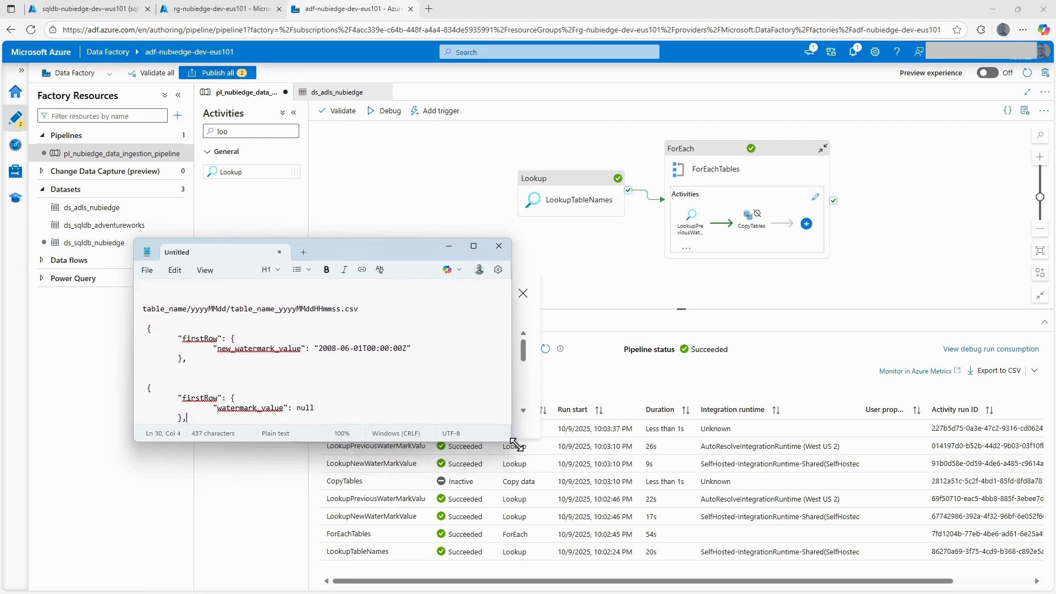
drag(513, 443, 542, 472)
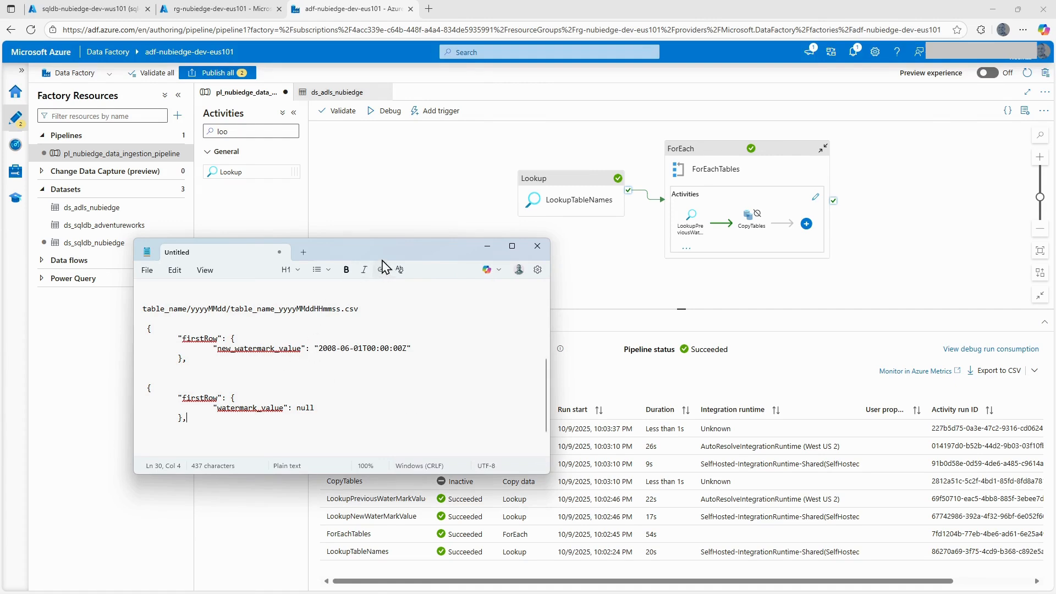
drag(387, 256, 1055, 308)
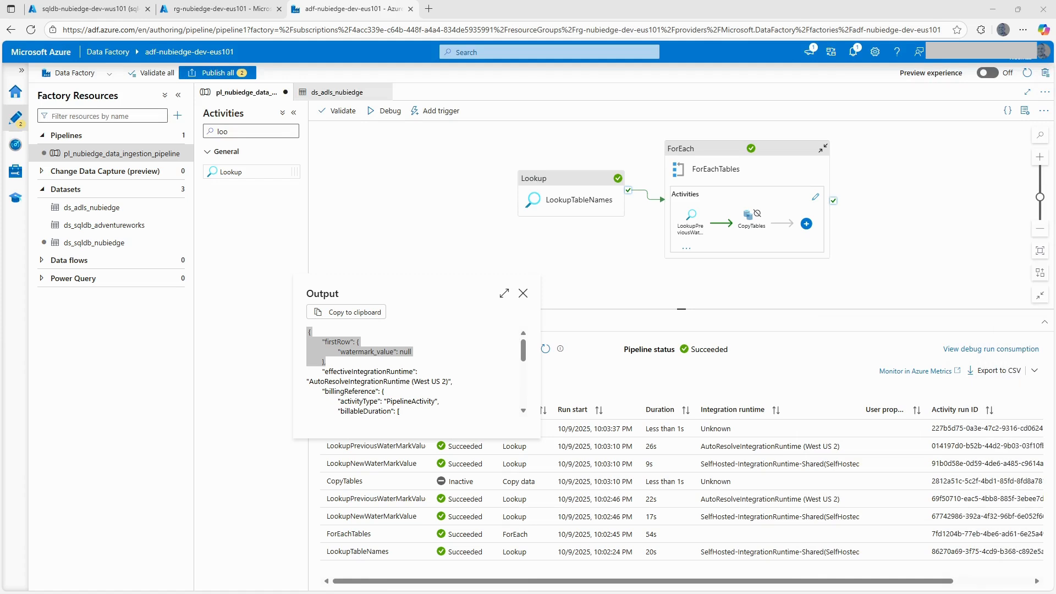
Open the activities inside ForEachTables and reactivate the CopyTables copy activity.
click(781, 162)
drag(521, 282, 471, 333)
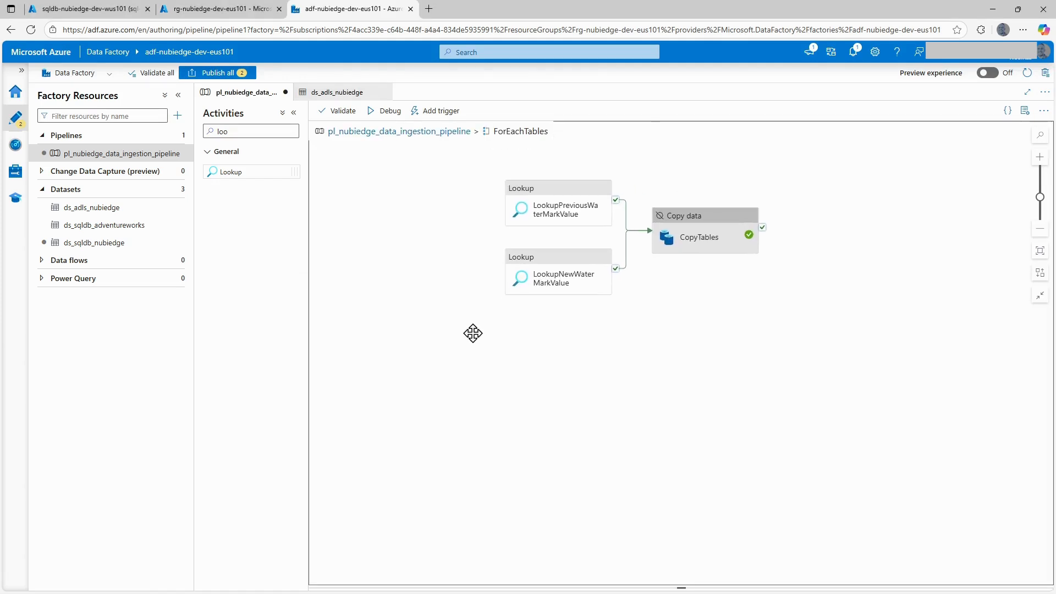
click(696, 209)
right_click(696, 200)
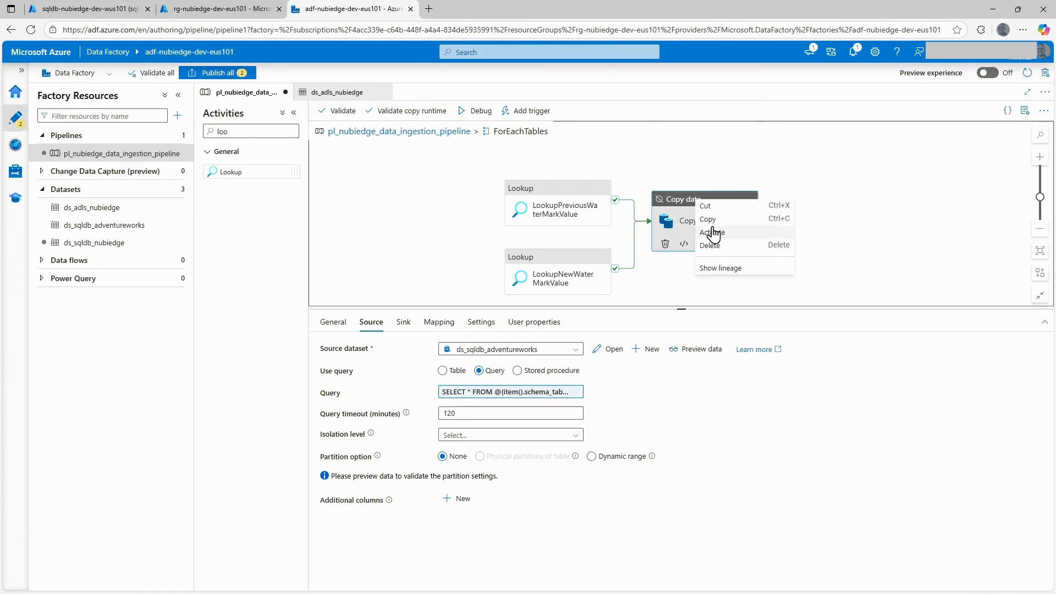
click(714, 233)
Complete the lower bound in the CopyTables source query as ModifiedDate > '@{activity('LookupPreviousWaterMarkValue').output.firstRow.watermark_value}' and append "and".
click(496, 393)
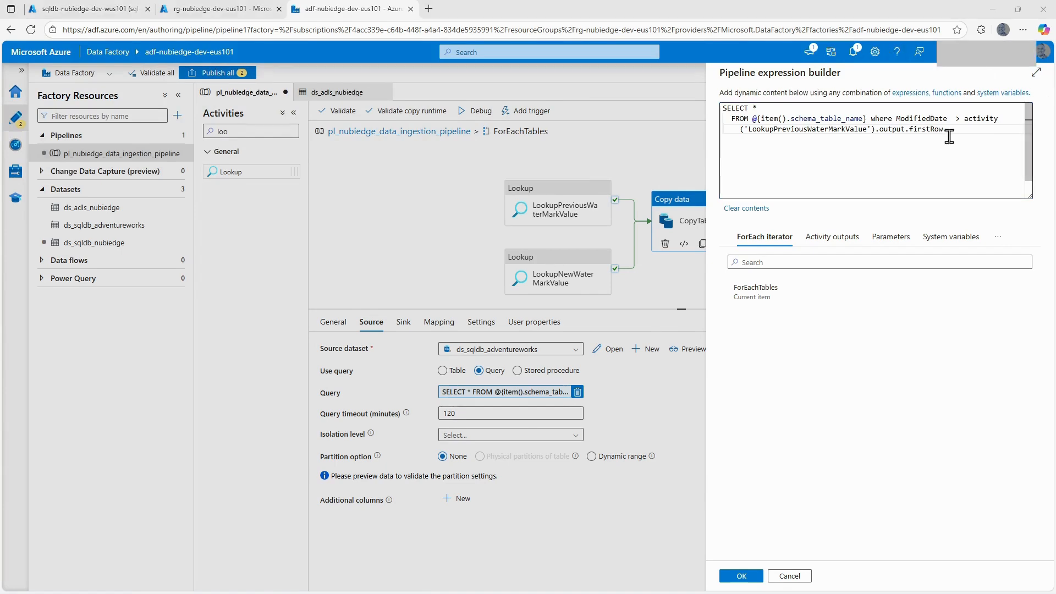
key(ctrl+v)
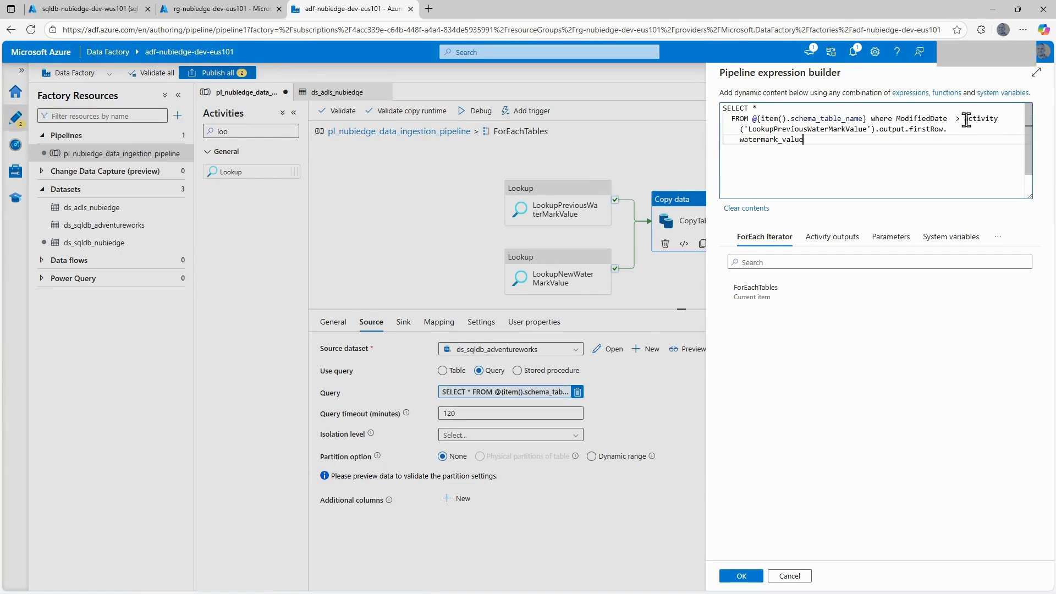
click(965, 118)
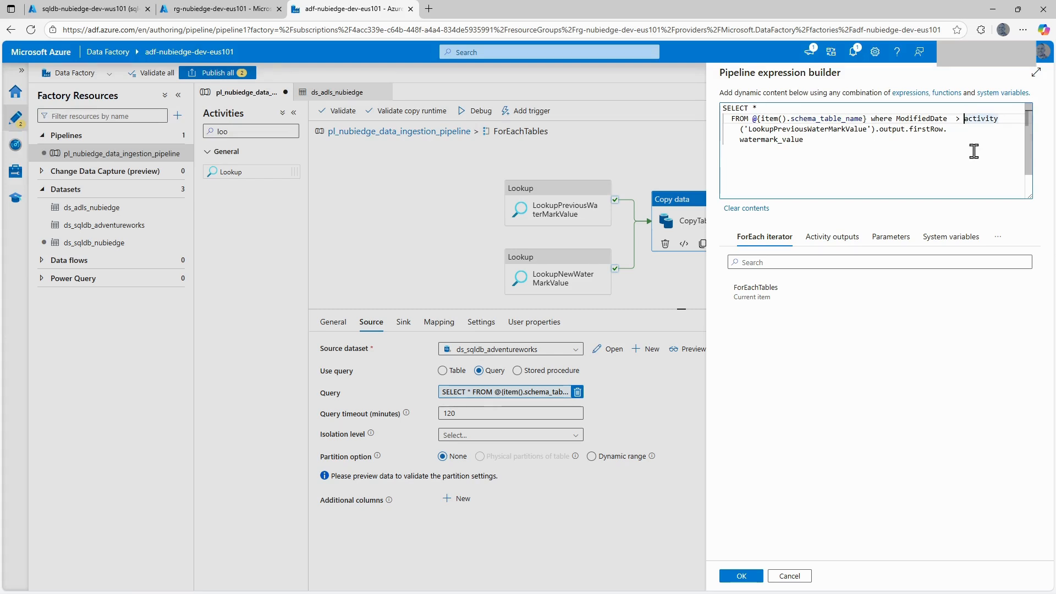
text(')
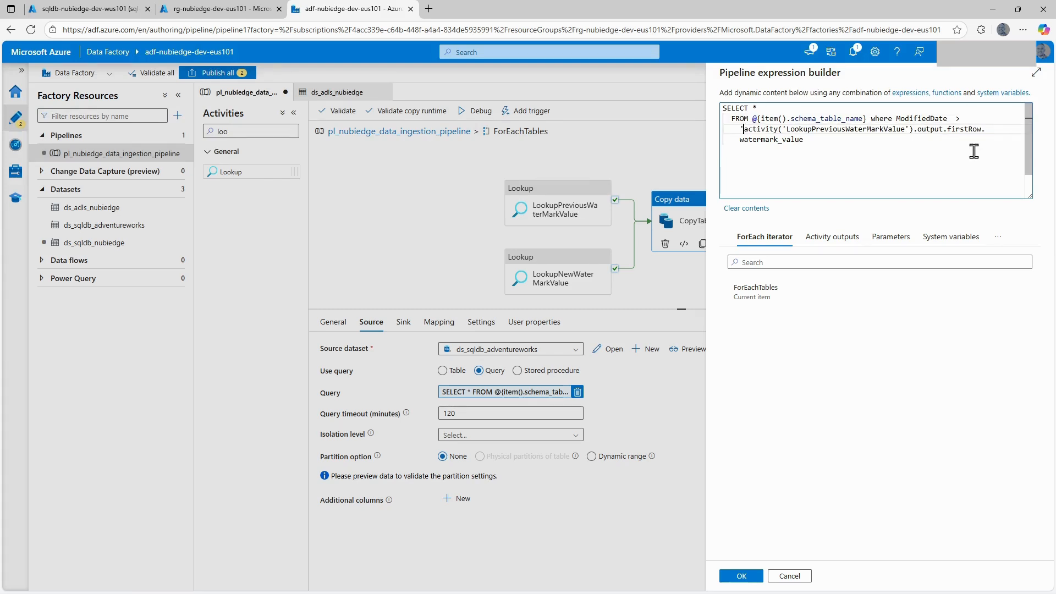
text(@  {)
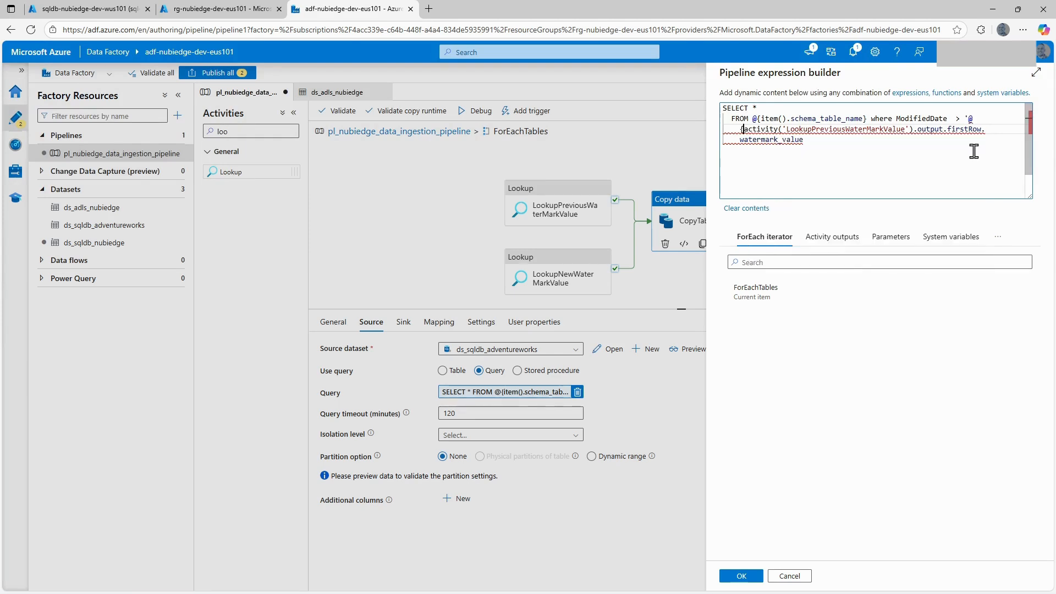
double_click(820, 140)
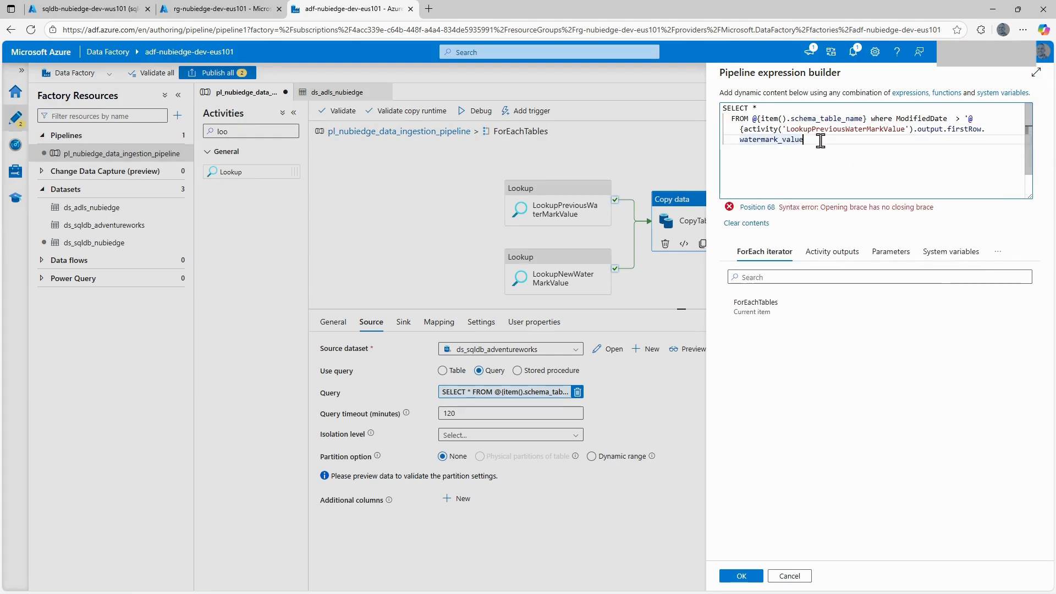
text(}' and)
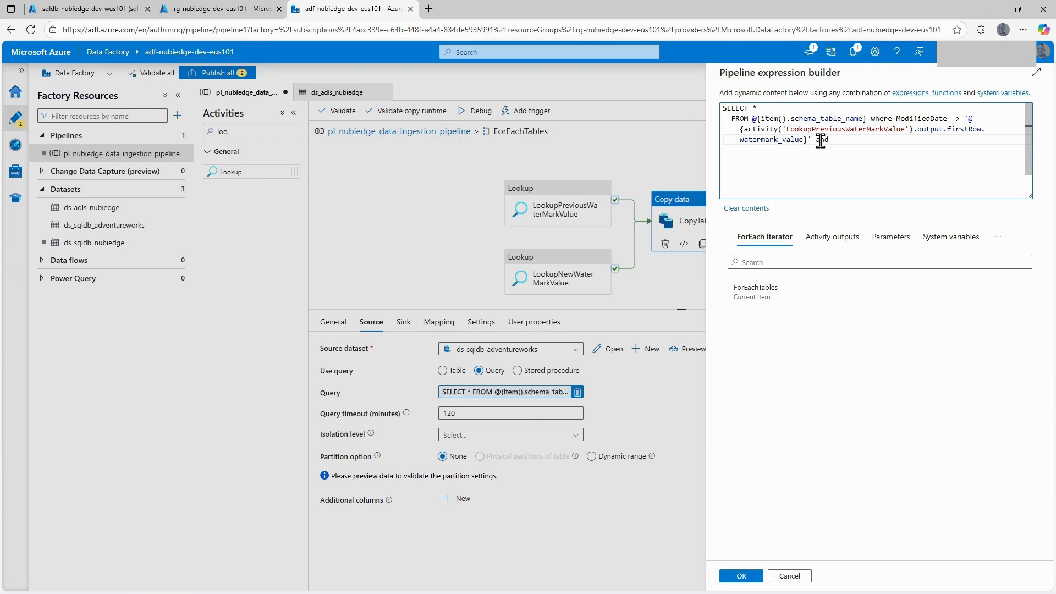
Add a second ModifiedDate condition with the <= operator and an empty quoted '@{}' expression after "and".
double_click(913, 118)
key(ctrl+c)
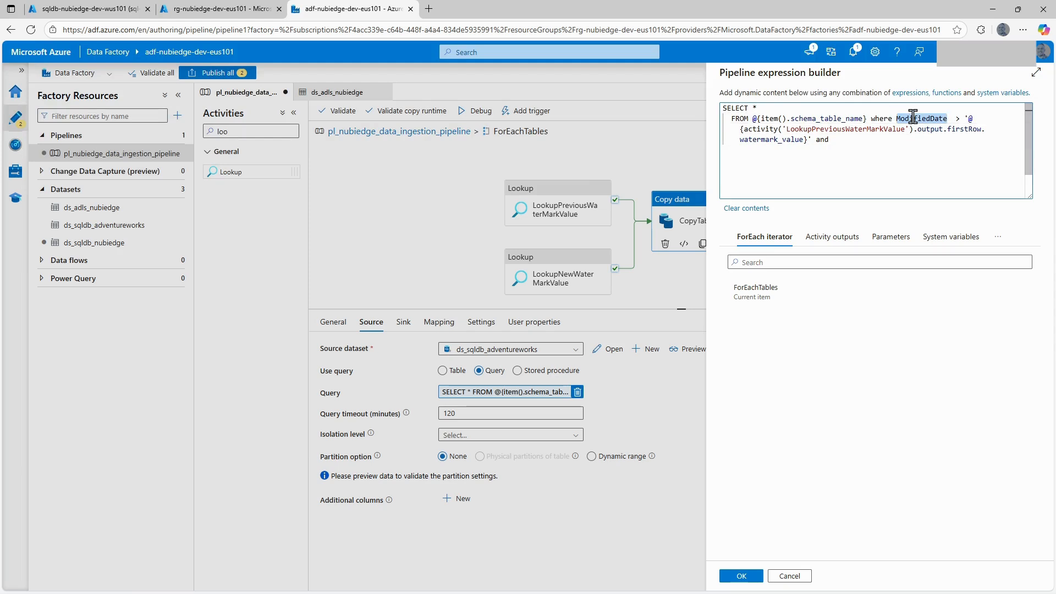
click(863, 142)
key(ctrl+v)
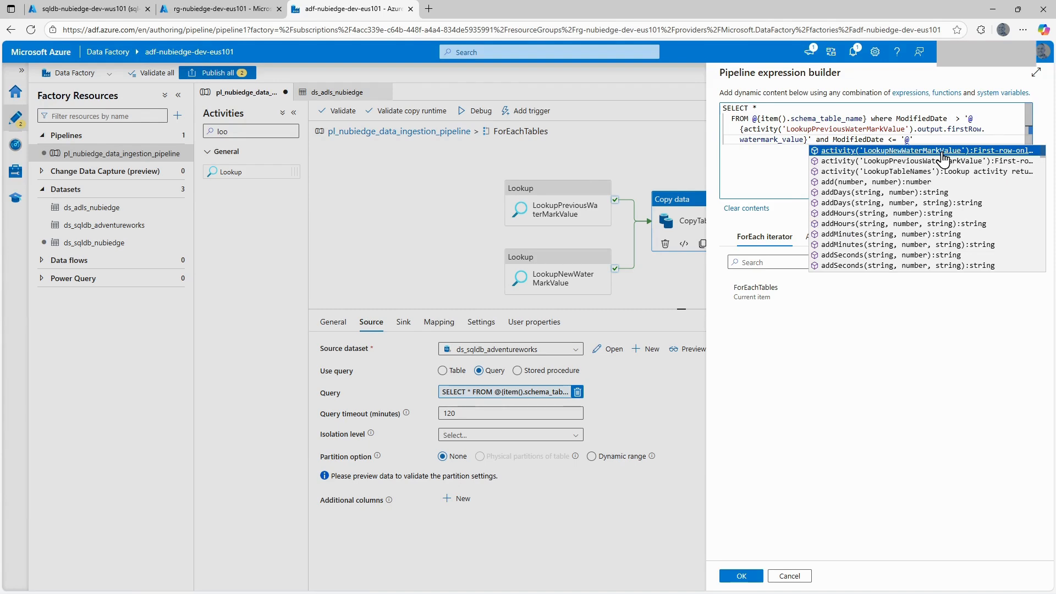
text({)
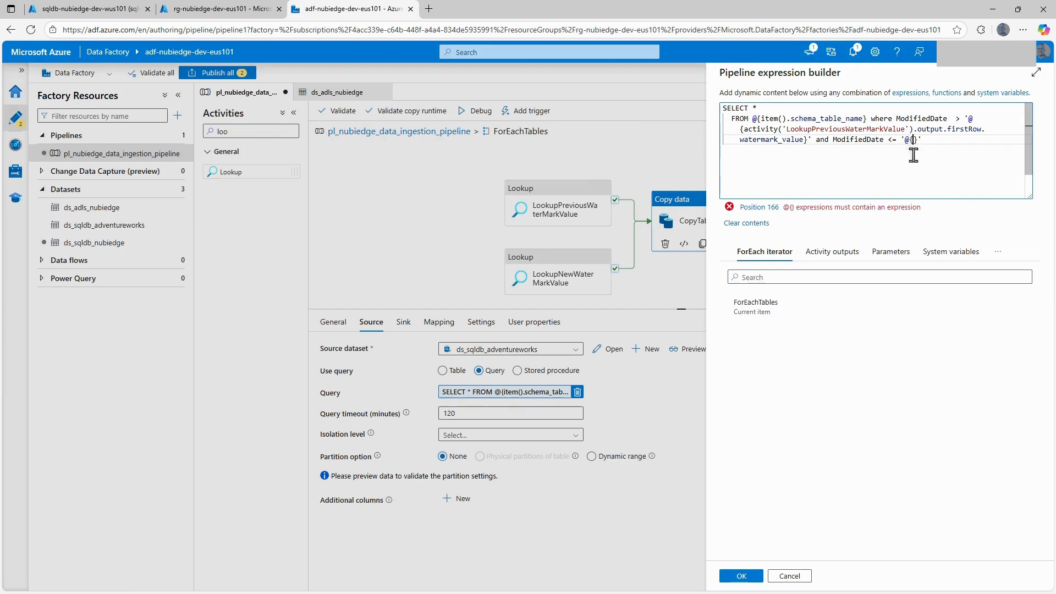
Fill the empty expression with the LookupNewWaterMarkValue first-row output, followed by .new_watermark_value.
click(832, 253)
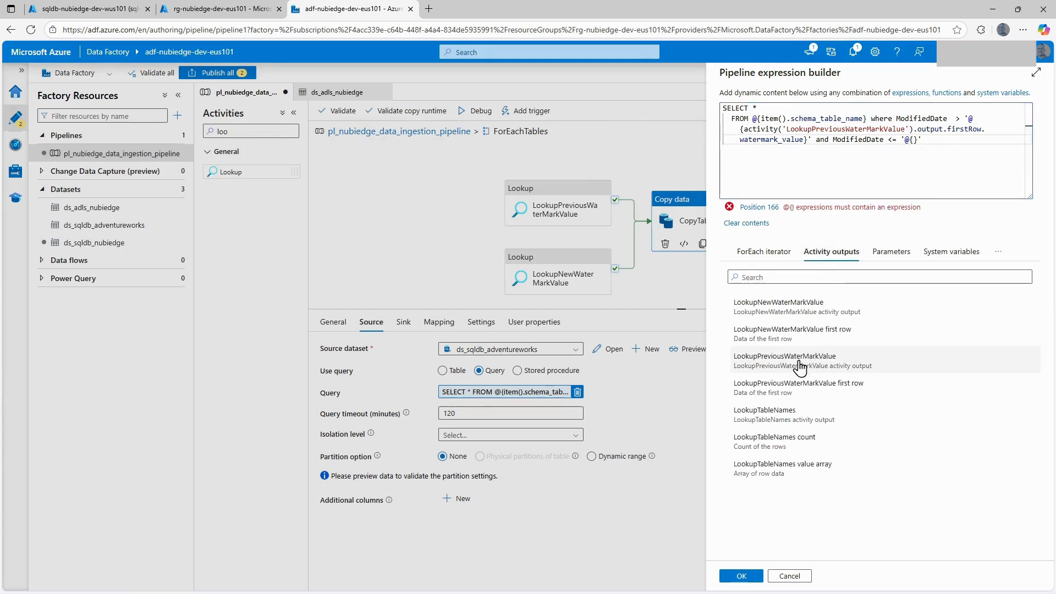
click(787, 332)
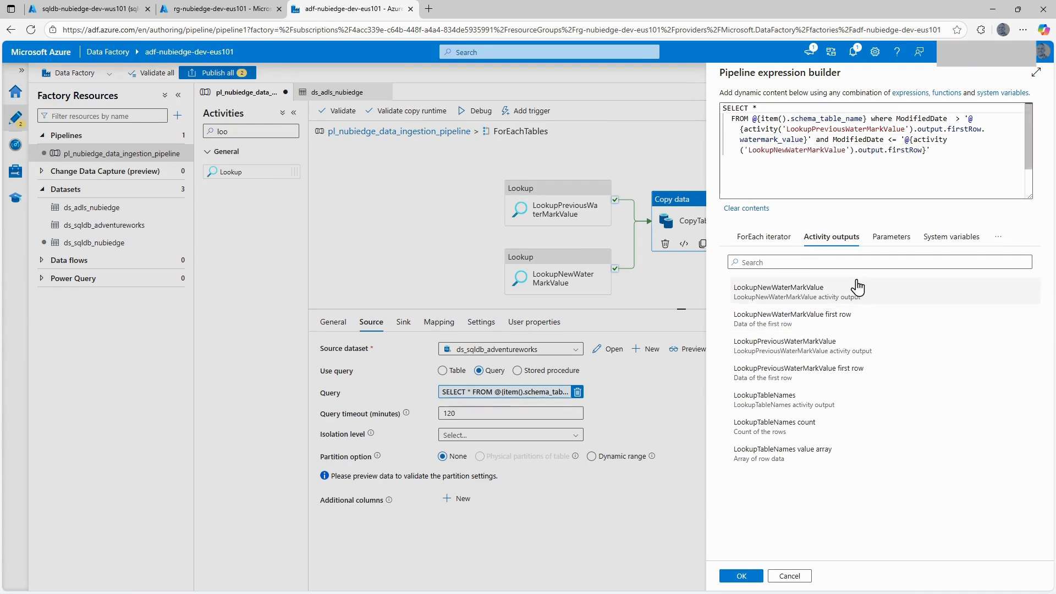
click(920, 153)
text(.)
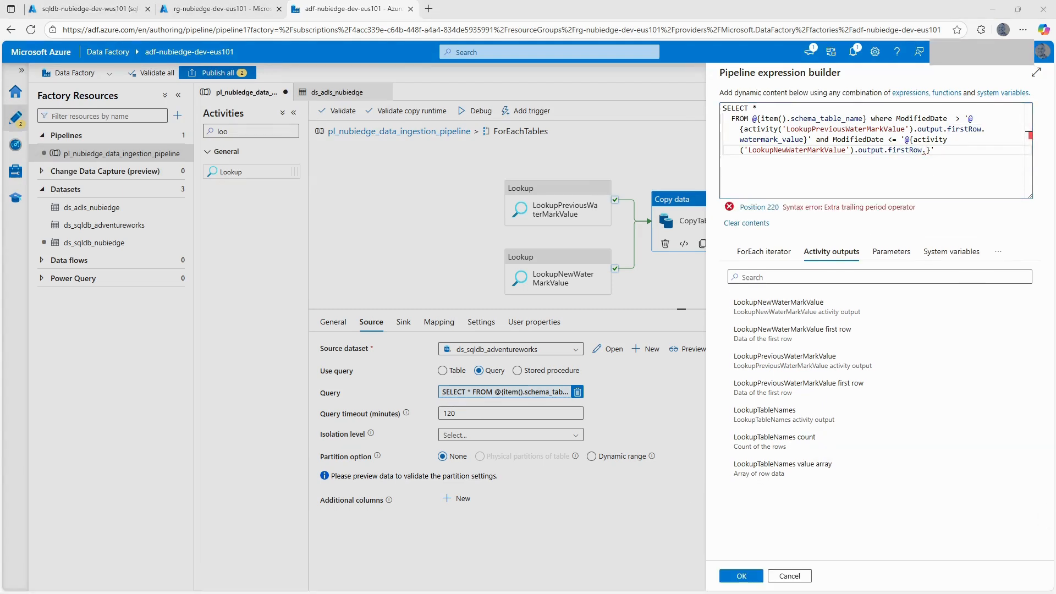
click(926, 151)
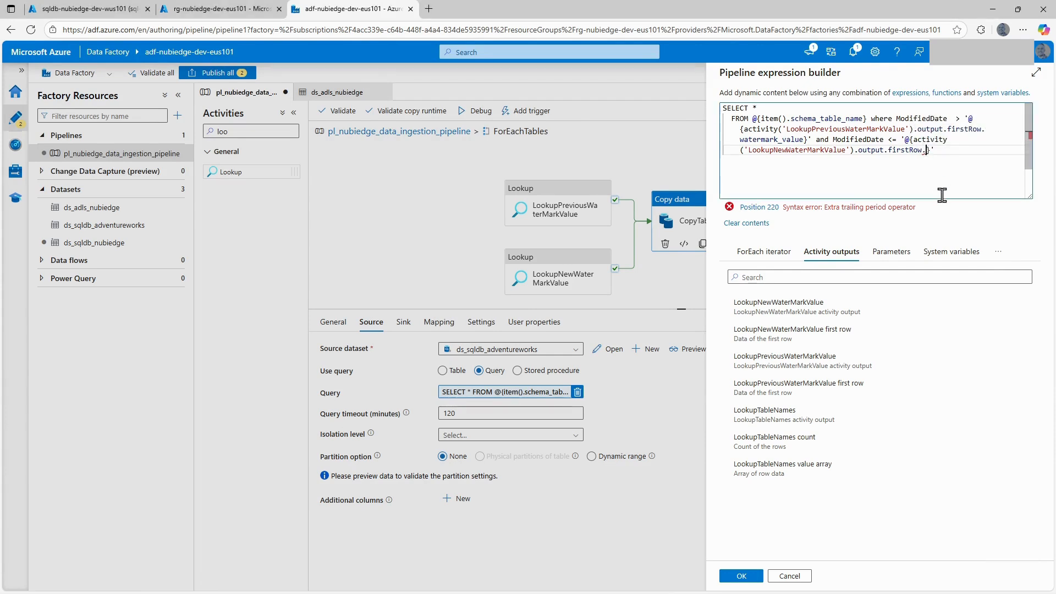
text(new_watermark_value)
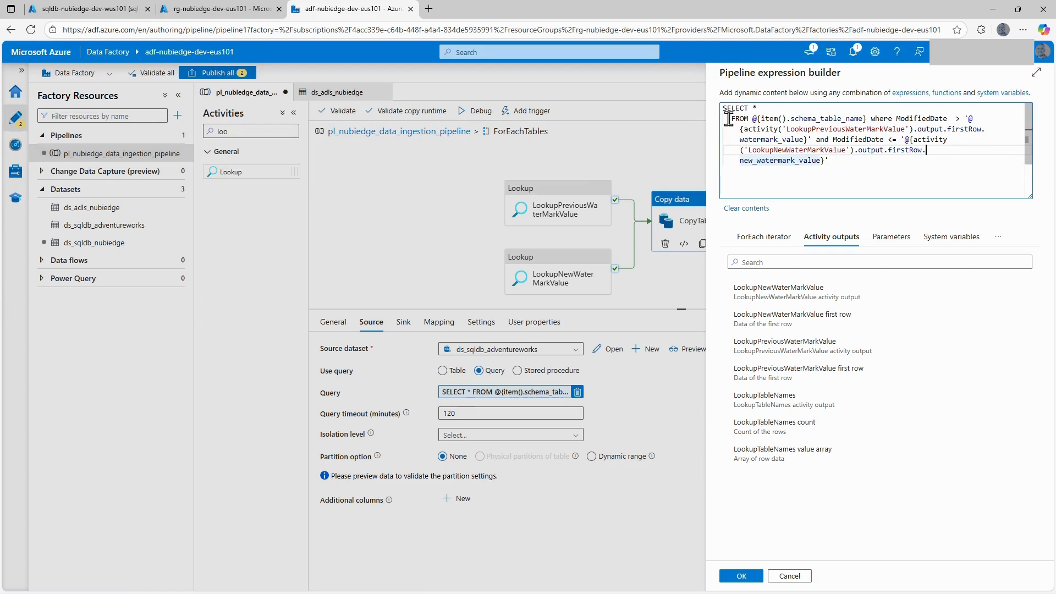
Review both ModifiedDate conditions in the query and apply the finished expression to CopyTables.
drag(751, 118, 820, 148)
click(822, 137)
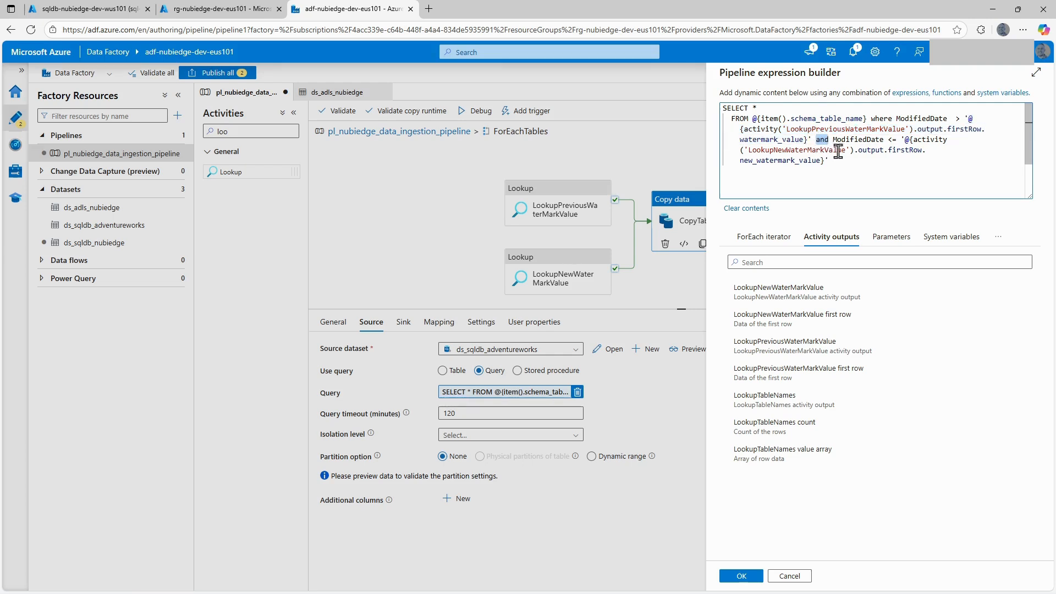
click(856, 156)
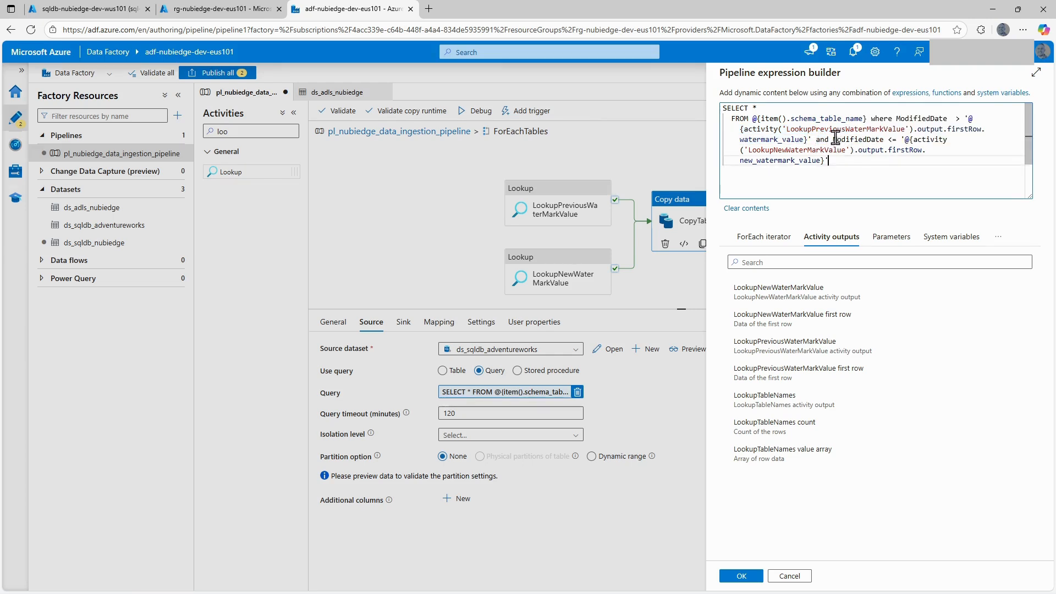
drag(832, 140, 882, 138)
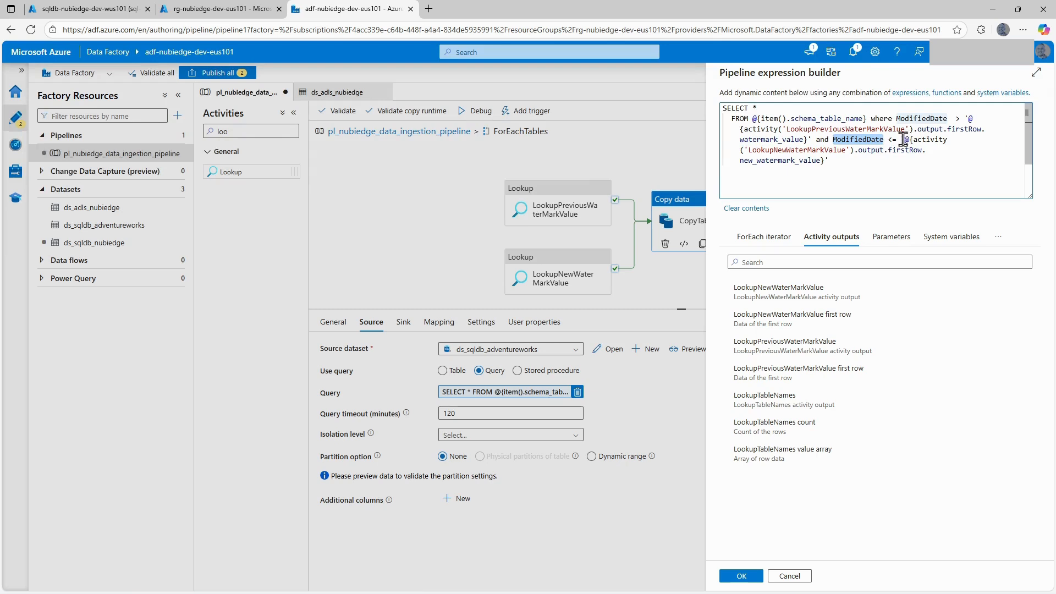
drag(903, 139, 894, 159)
click(873, 163)
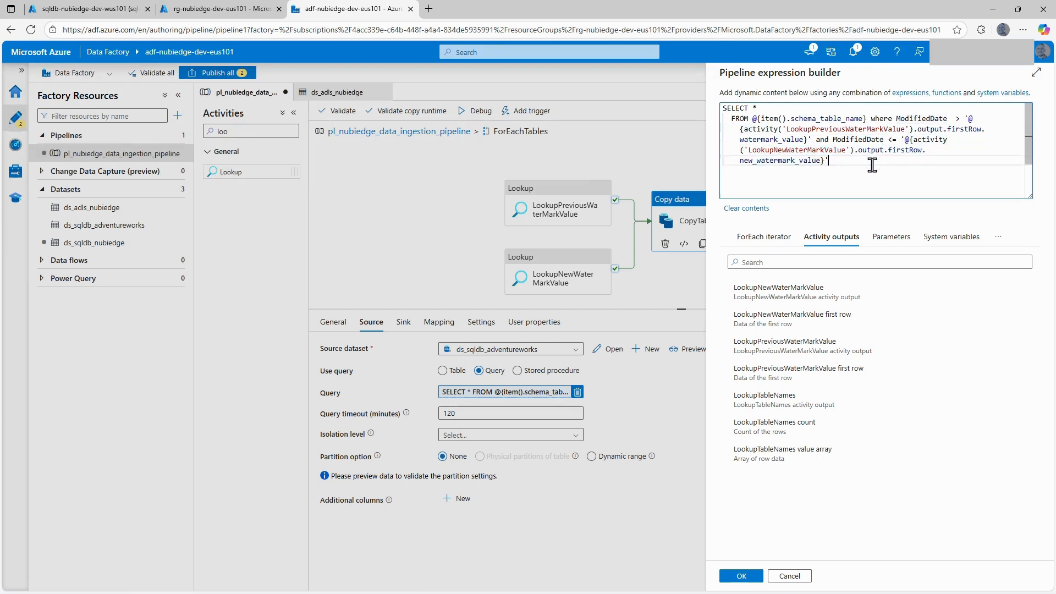
click(739, 574)
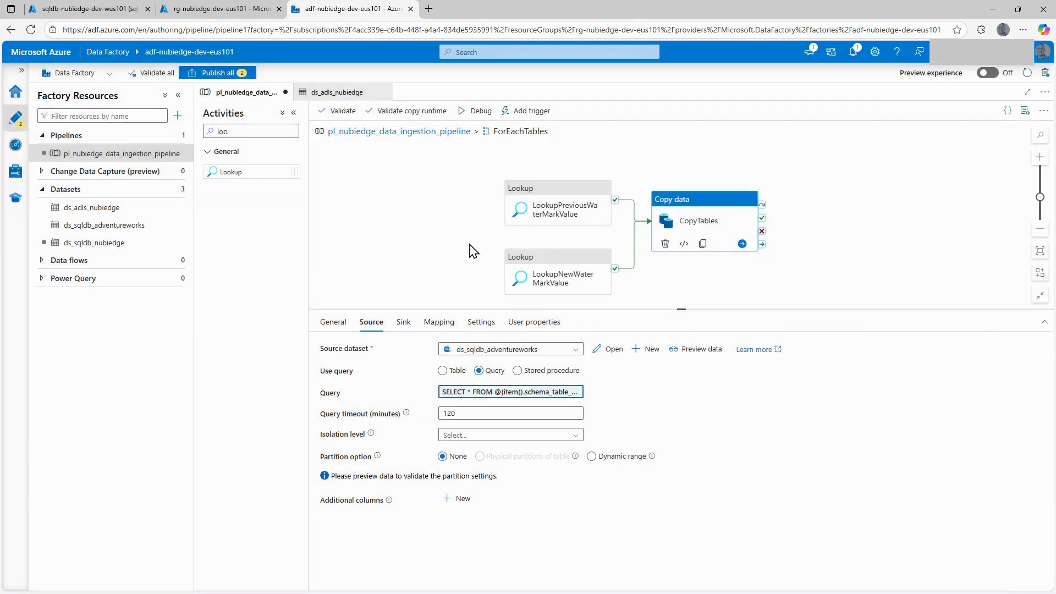
Check the CopyTables activity's sink, mapping, general copy settings and user properties.
drag(449, 219, 437, 198)
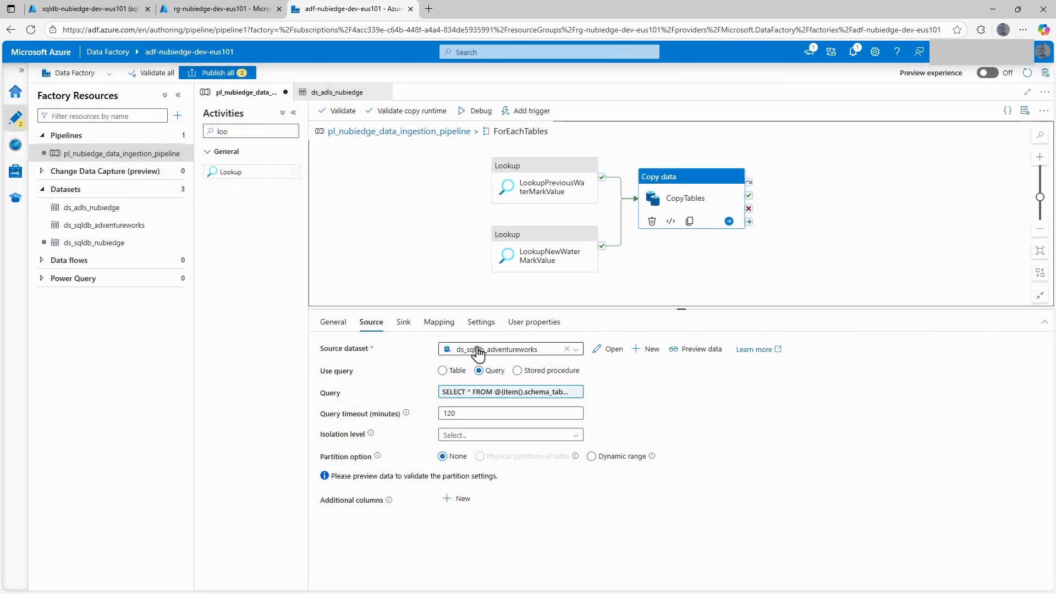
click(406, 324)
click(439, 324)
click(479, 323)
click(520, 325)
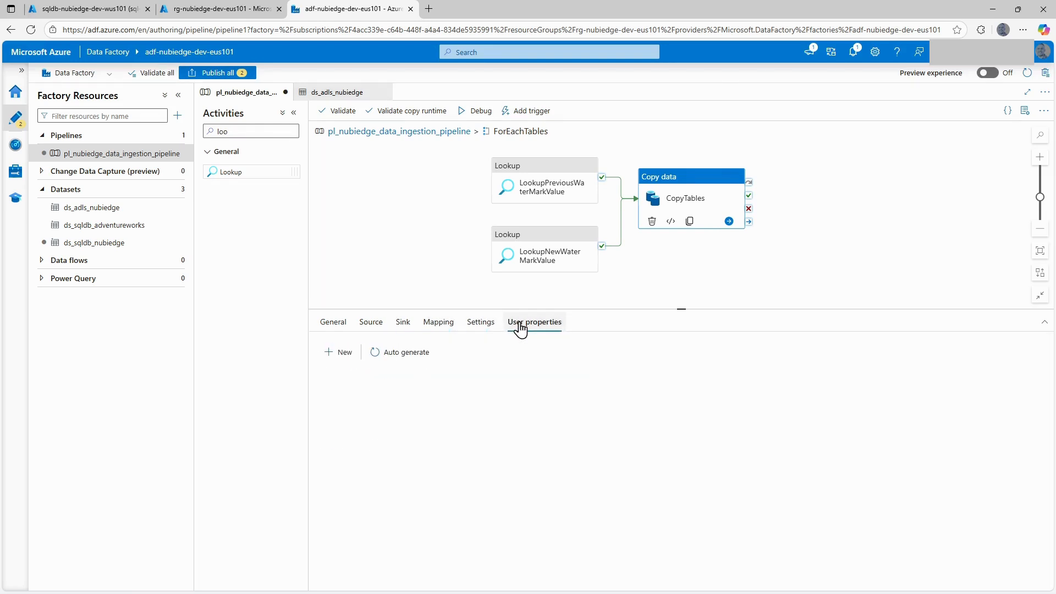
click(461, 240)
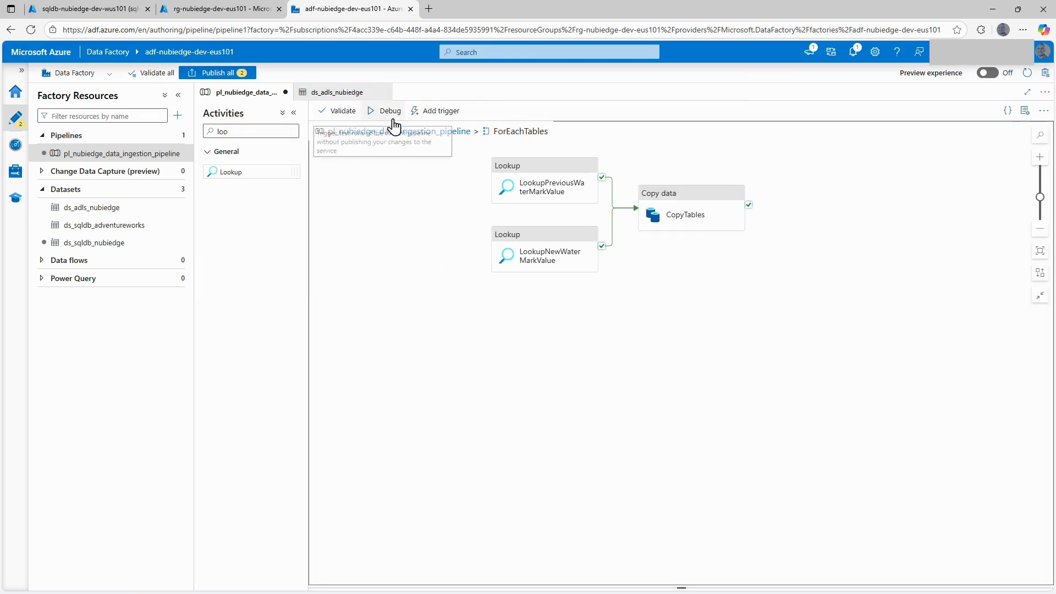
Validate the ingestion pipeline and publish all pending changes to the data factory.
click(337, 111)
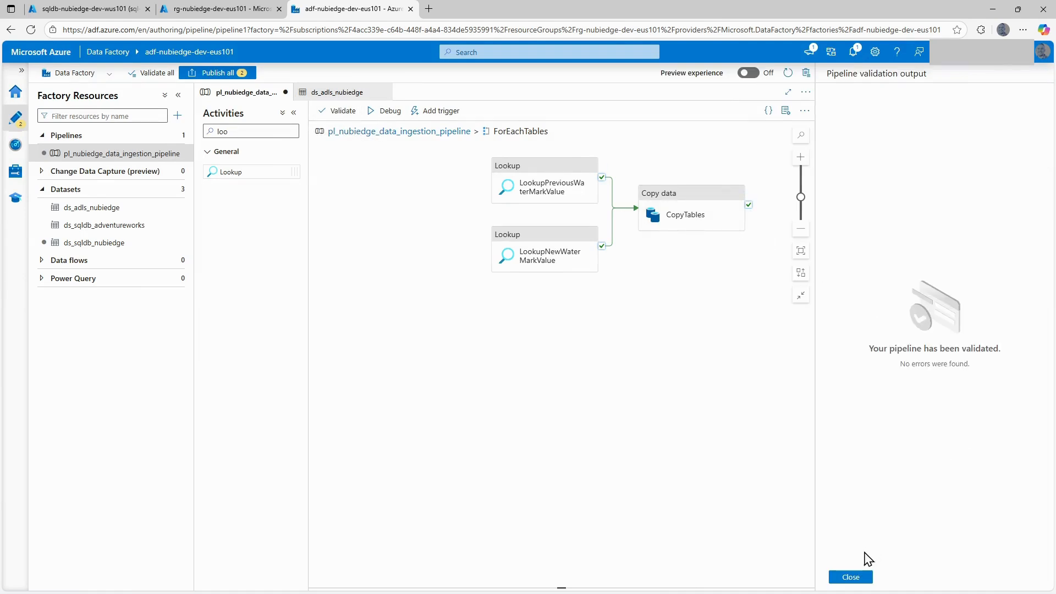
click(851, 577)
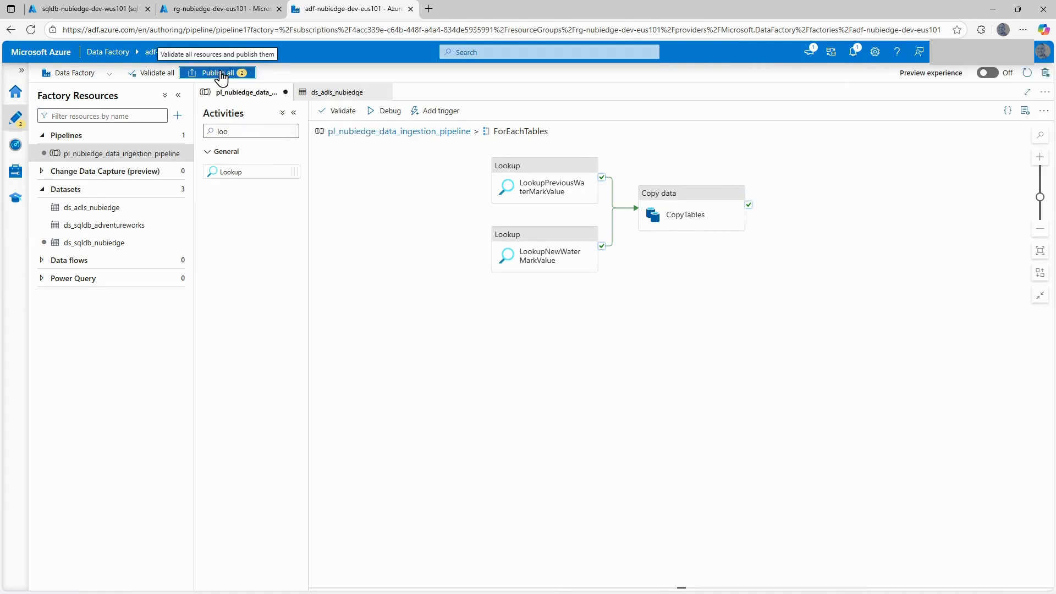
click(220, 72)
click(741, 575)
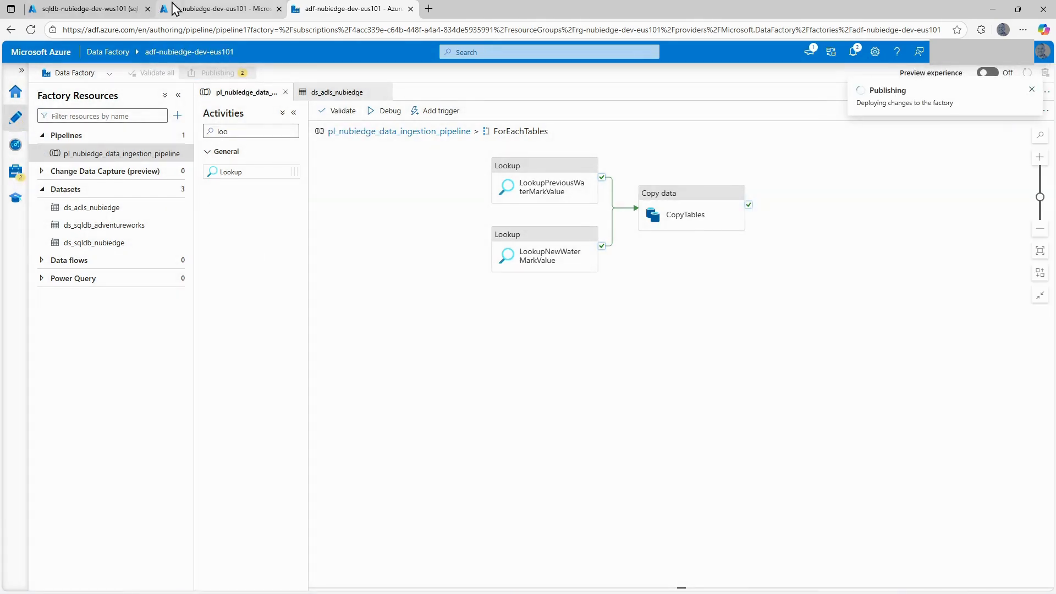
Delete the bronze container from the stnubiedgedeveus101 storage account in the Azure portal and refresh the container list.
click(187, 10)
click(104, 10)
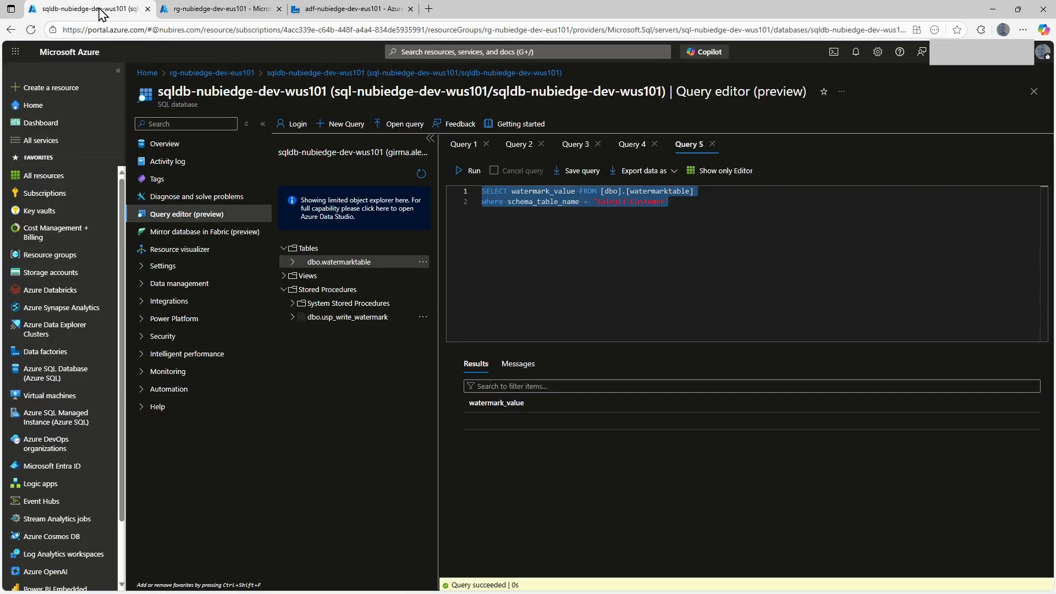
click(189, 10)
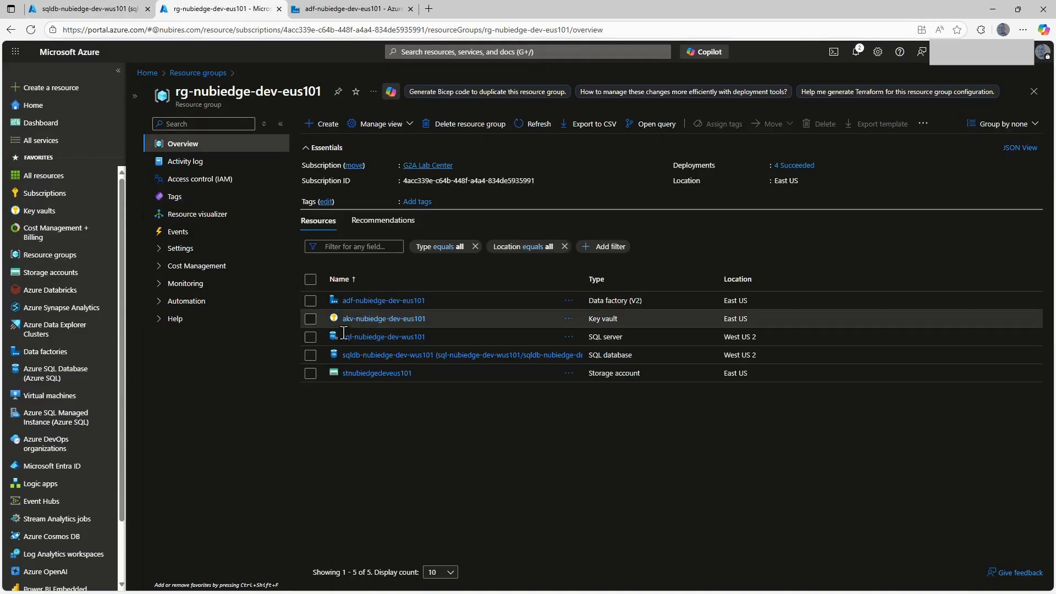
click(357, 374)
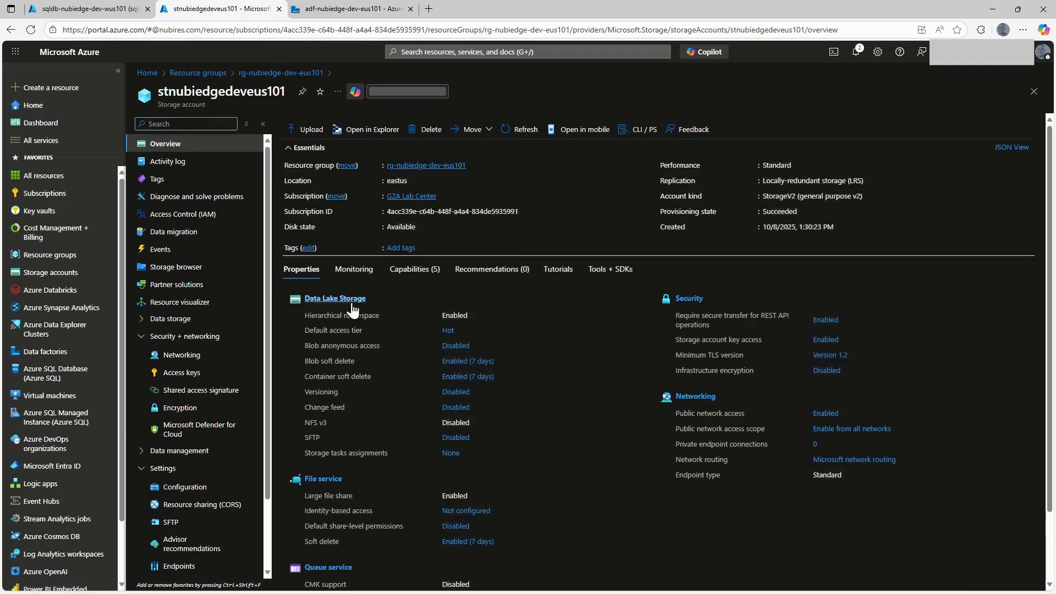
click(355, 300)
click(299, 223)
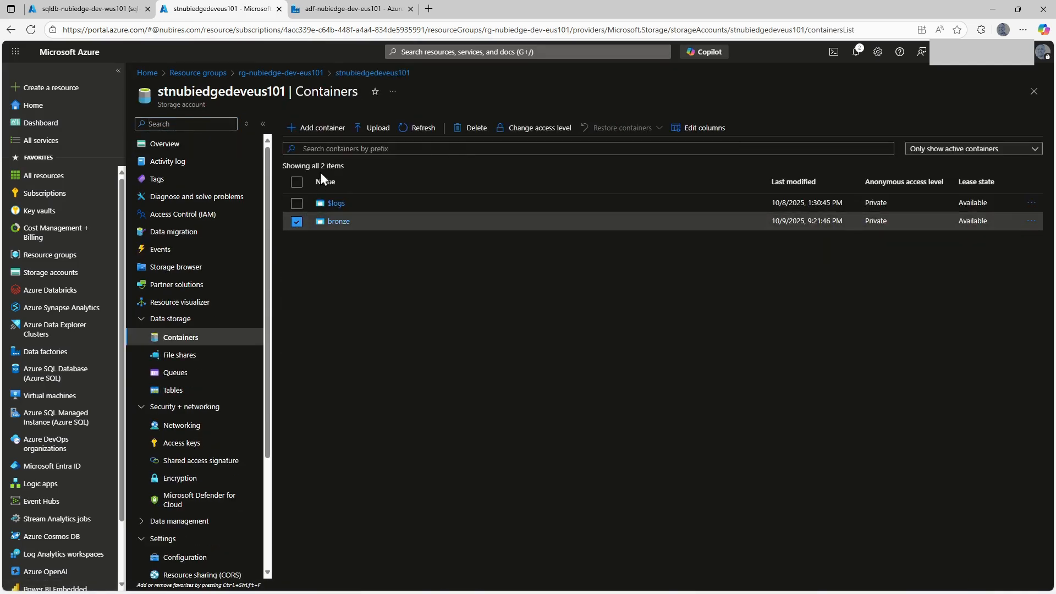
click(473, 127)
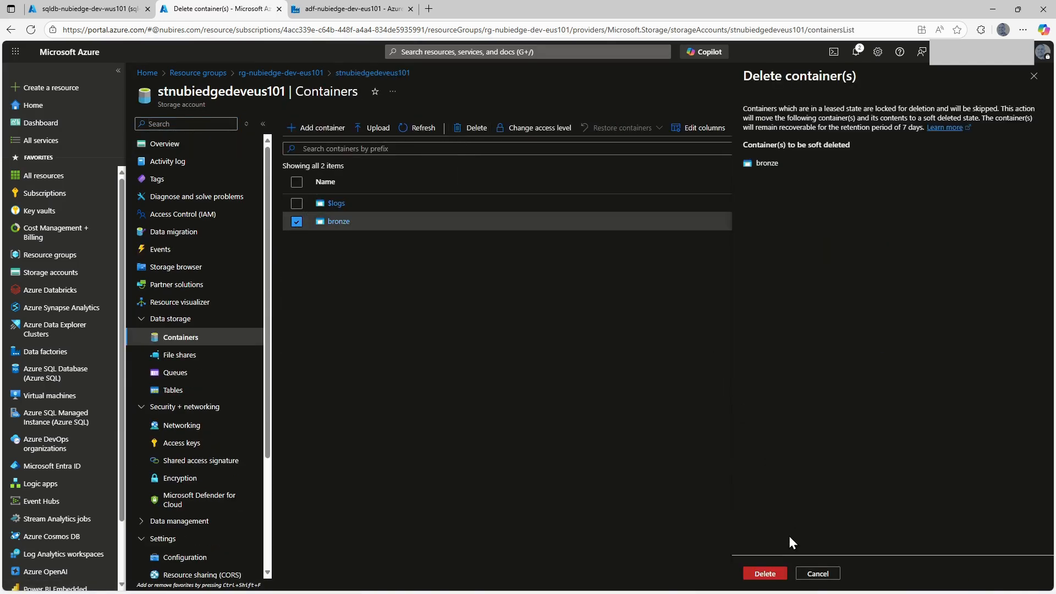
click(766, 573)
click(857, 365)
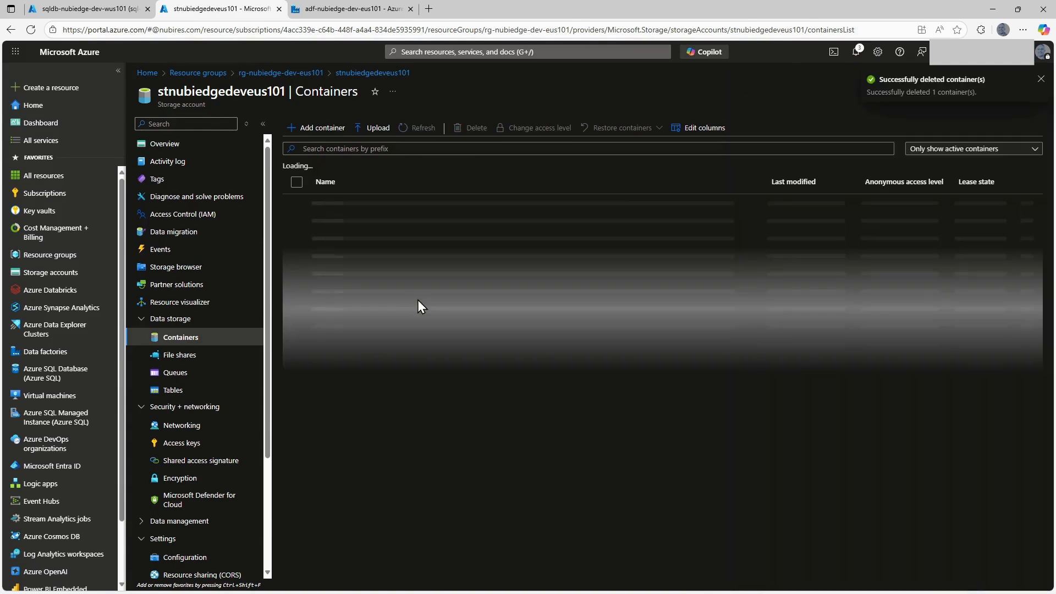
click(414, 128)
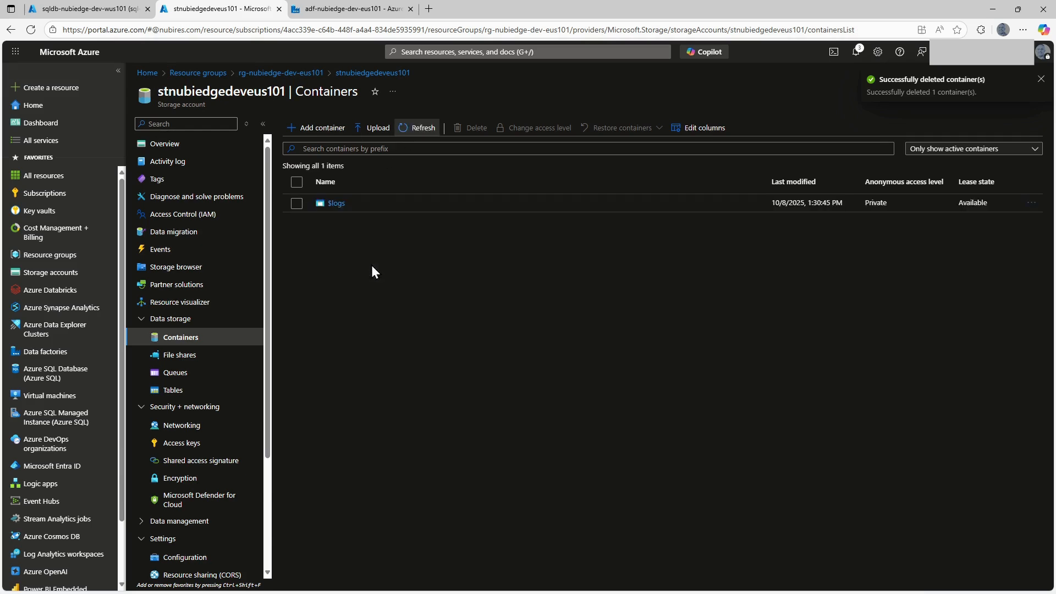
Query the top 1000 rows of dbo.watermarktable in the SQL database's query editor to check the stored watermark values.
click(110, 9)
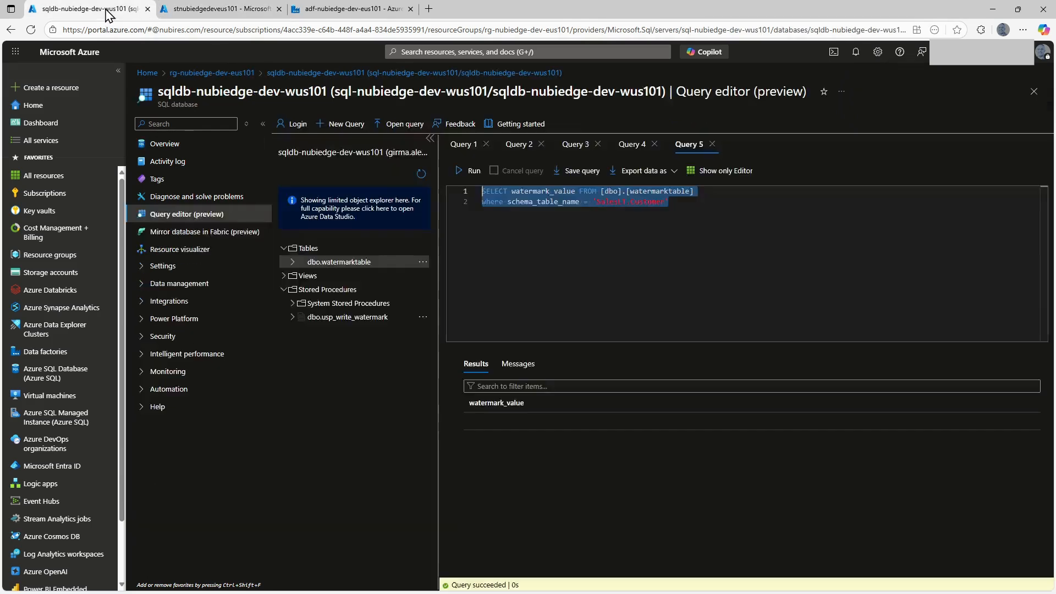
click(555, 237)
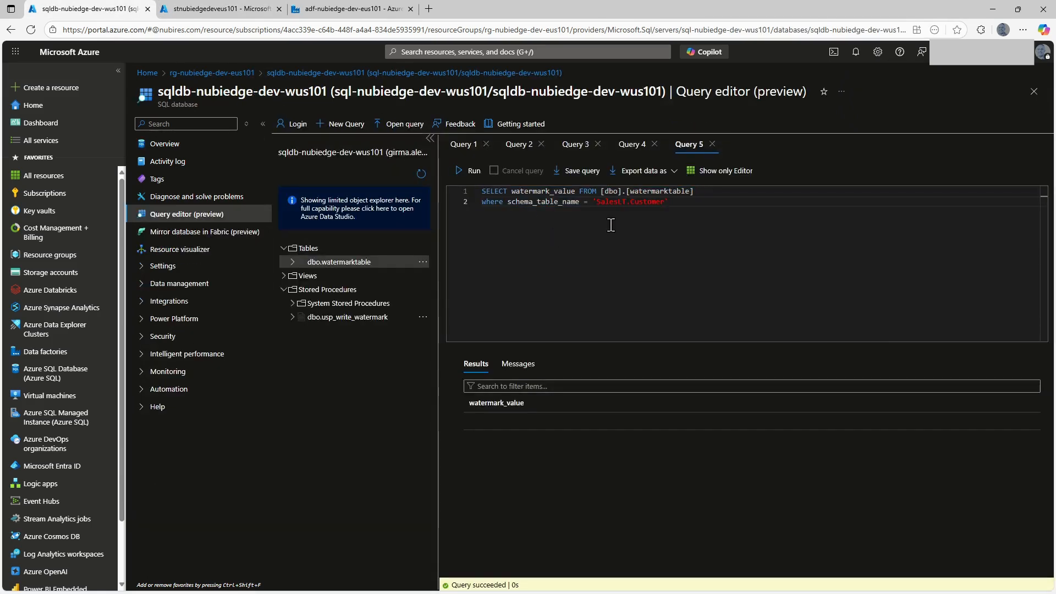
click(422, 261)
click(455, 270)
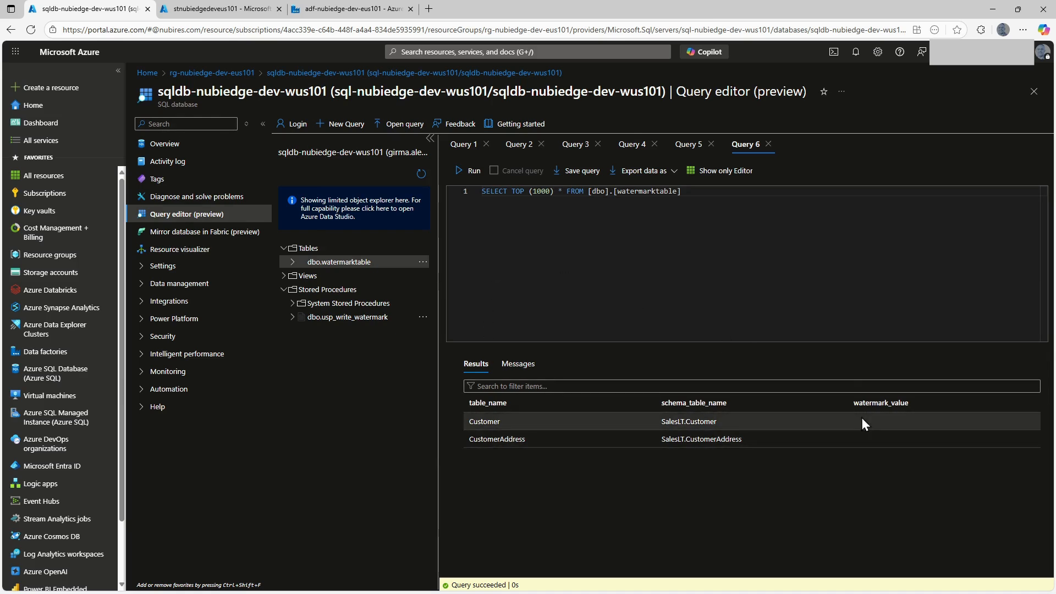
Go back to the data factory, leave ForEachTables for the main pipeline level and start a debug run of pl_nubiedge_data_ingestion_pipeline.
click(352, 9)
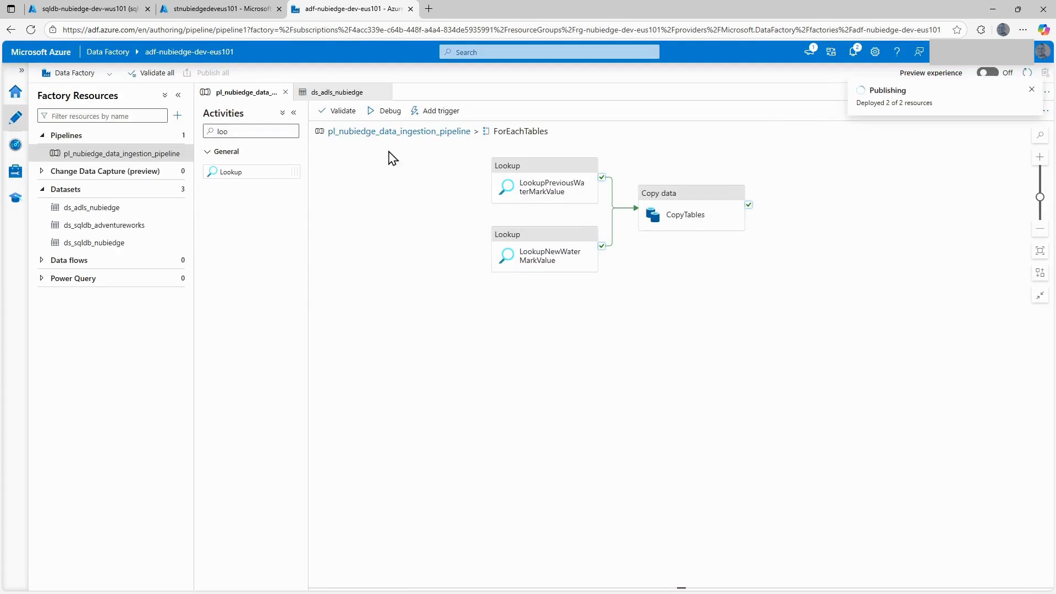
click(355, 132)
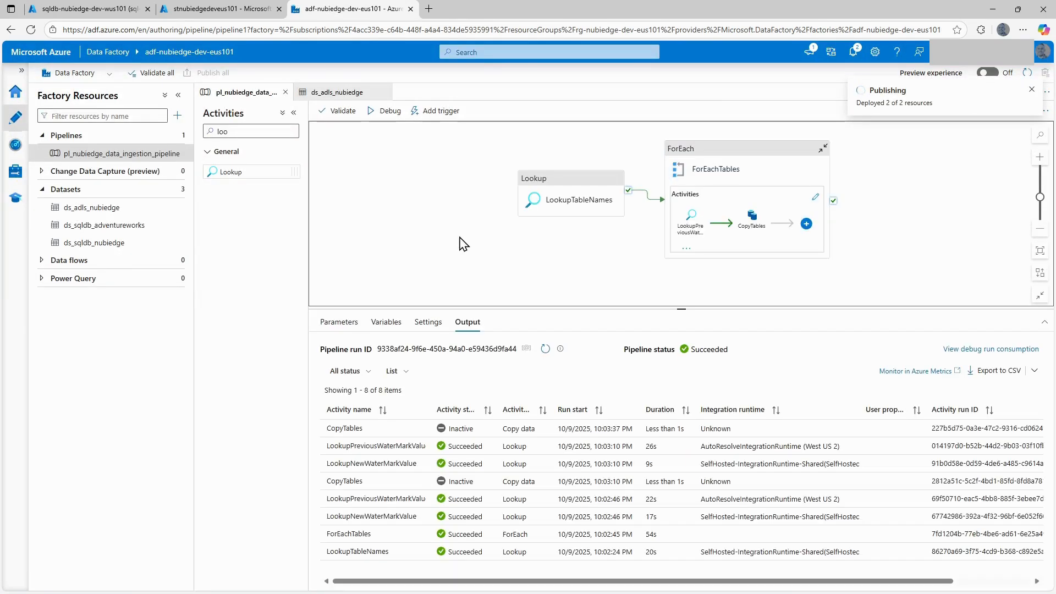
click(376, 113)
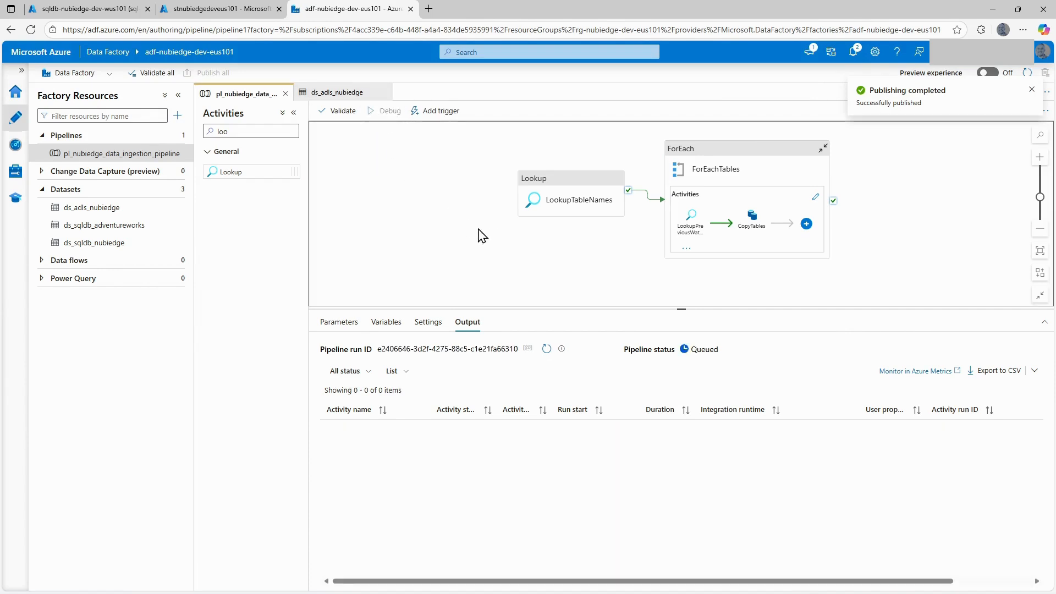
Monitor the debug run by refreshing its activity runs until the whole pipeline has finished.
click(547, 349)
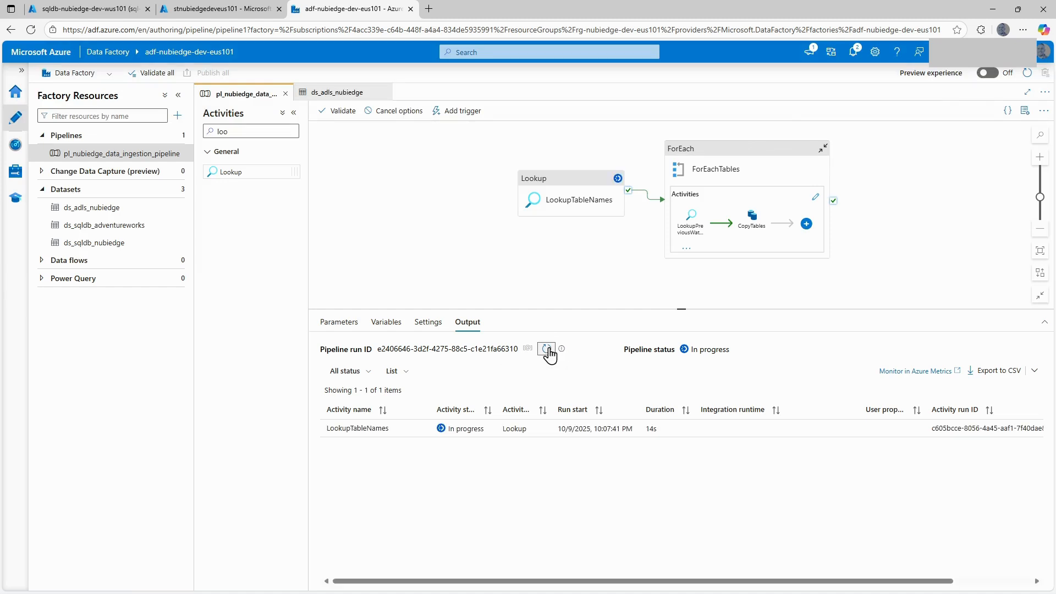
click(547, 348)
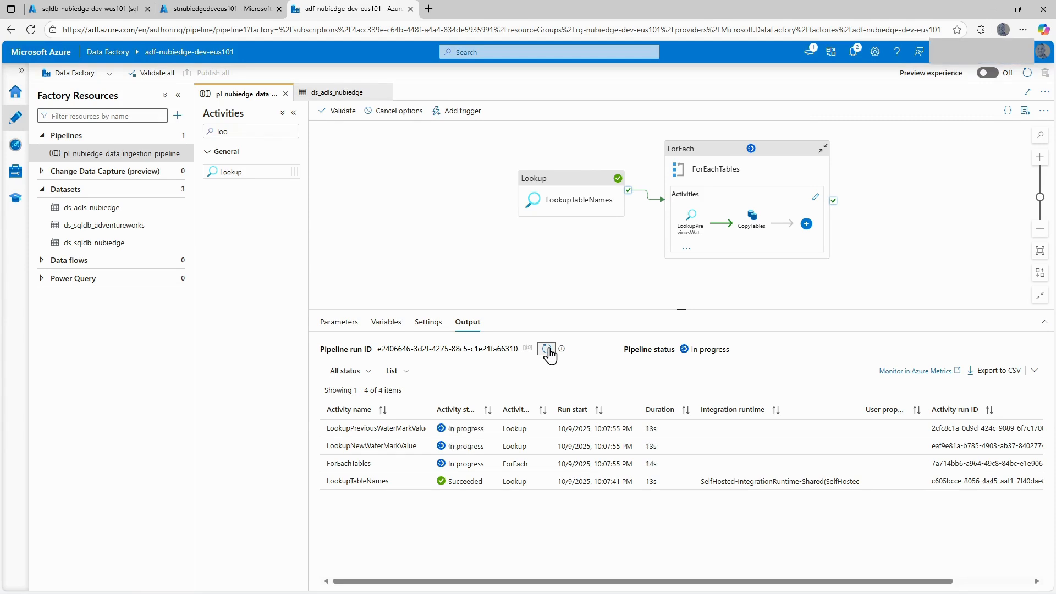
click(547, 349)
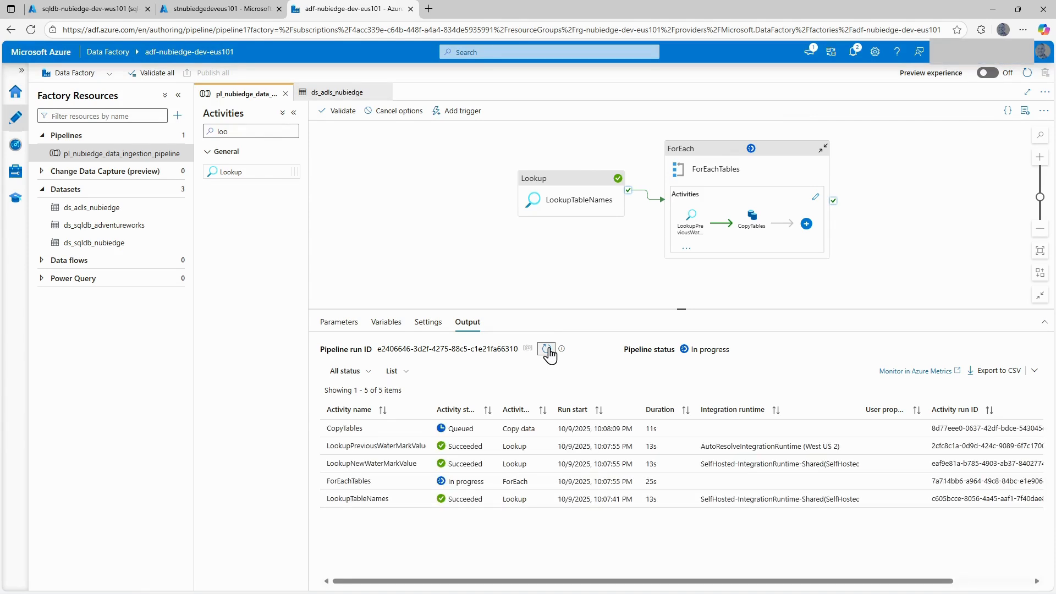
click(546, 349)
click(546, 349)
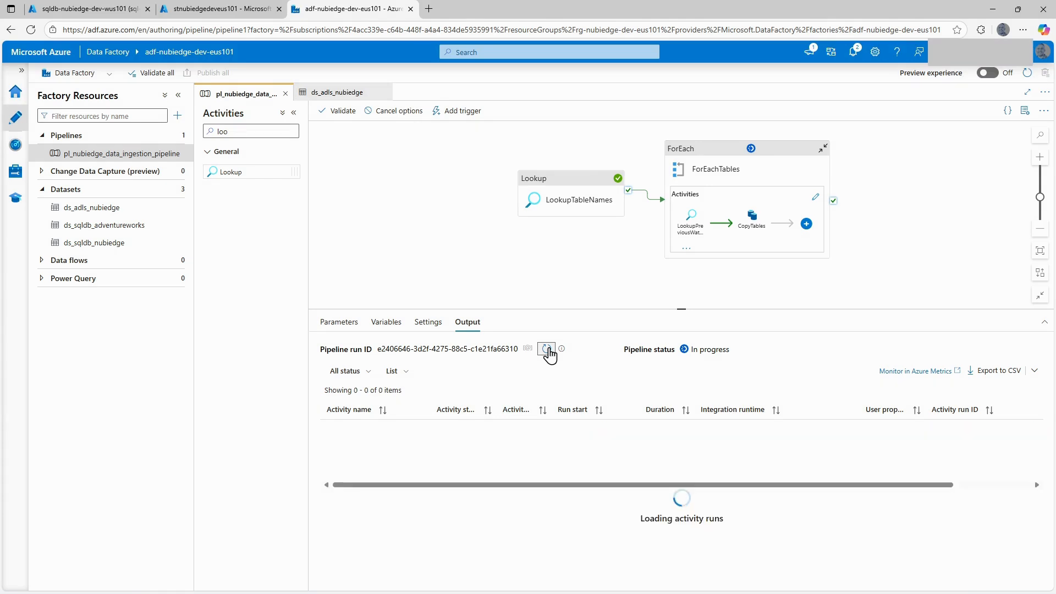
click(547, 349)
click(547, 349)
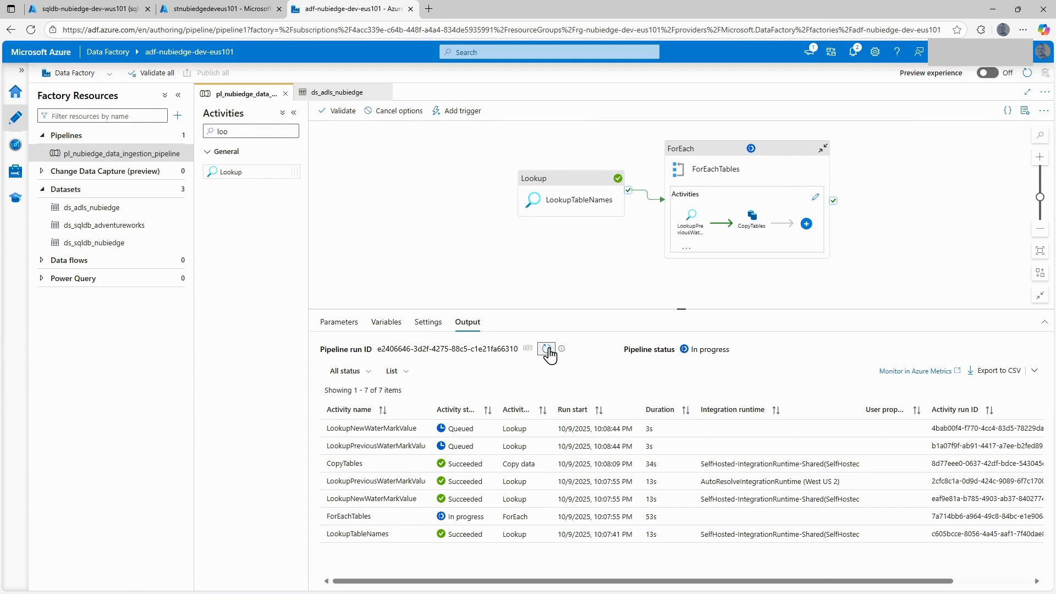
click(547, 349)
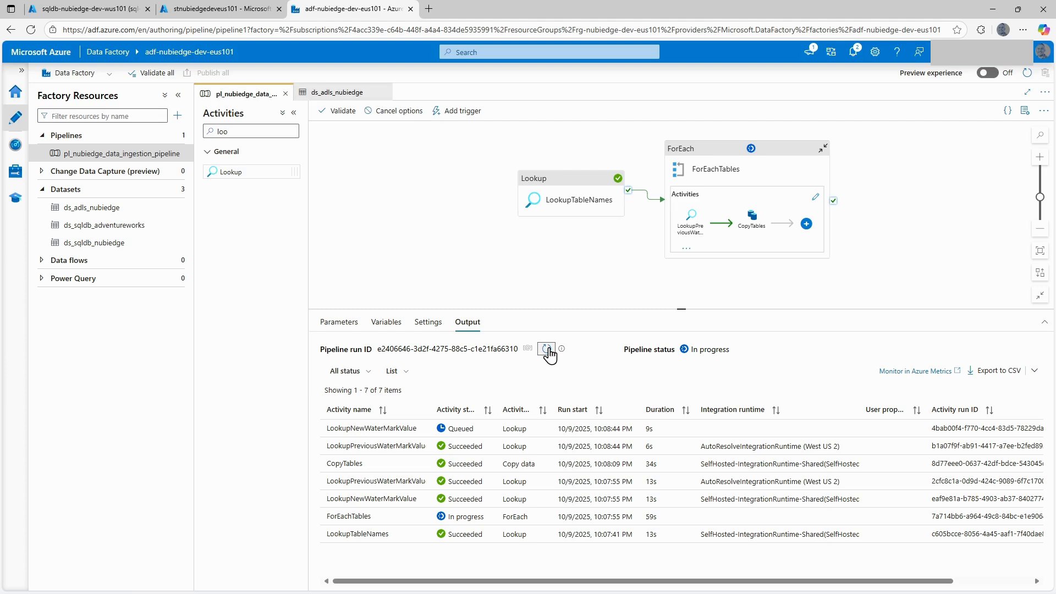
click(547, 348)
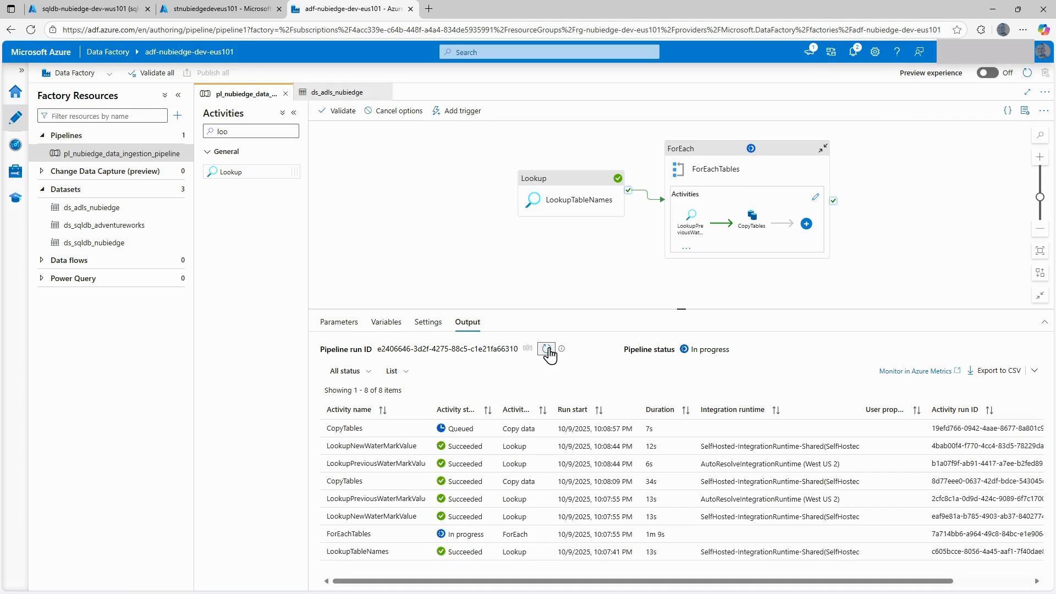
click(546, 348)
click(547, 349)
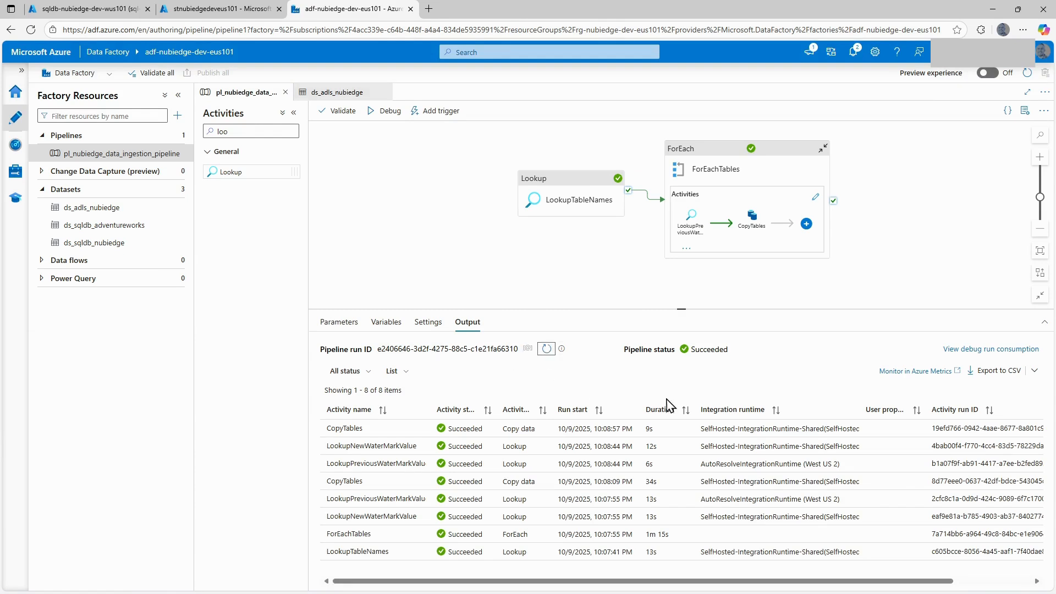
Refresh the storage account's containers and inspect the contents of the Customer CSV file in the bronze container's Customer/20251010 folder.
click(212, 10)
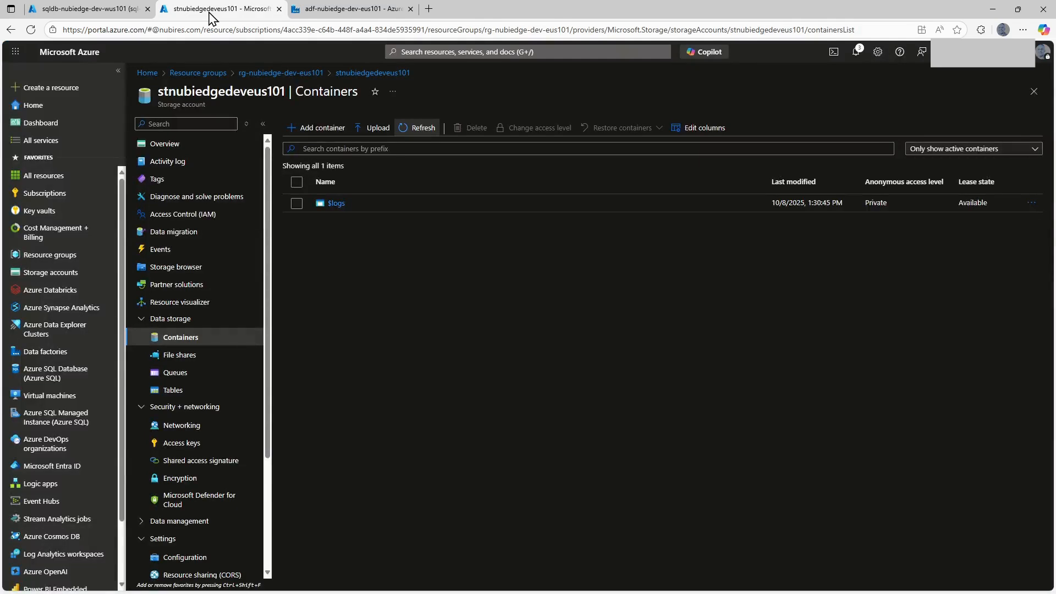
click(431, 132)
click(337, 220)
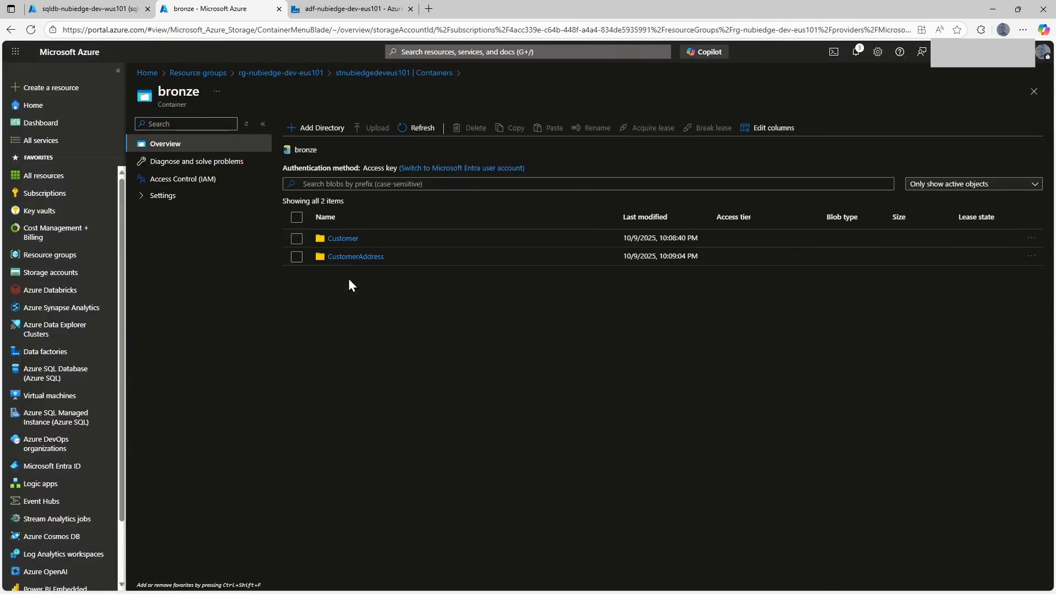
click(344, 239)
click(342, 257)
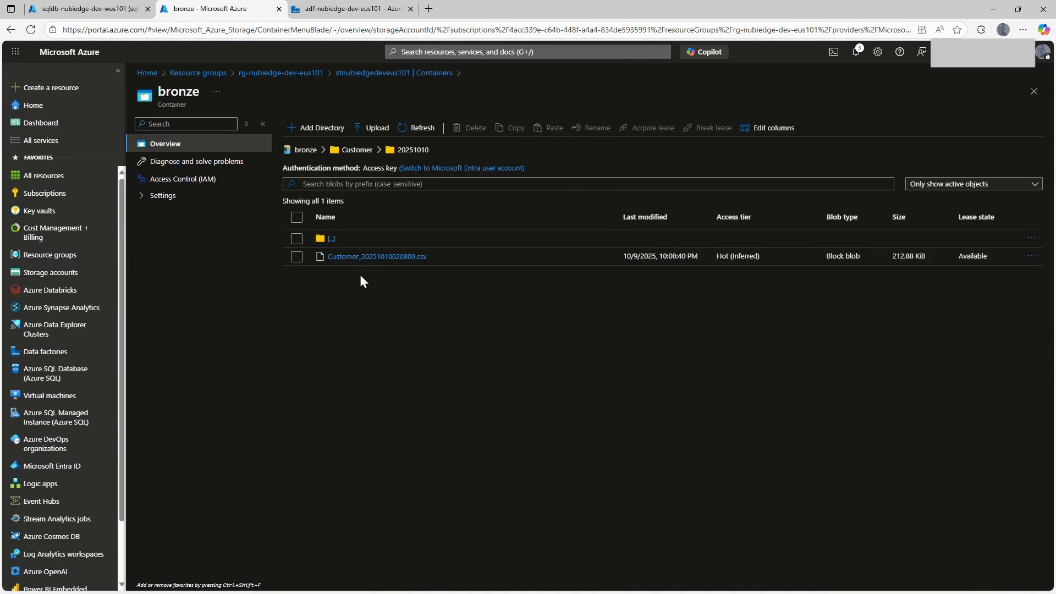
click(377, 256)
click(556, 137)
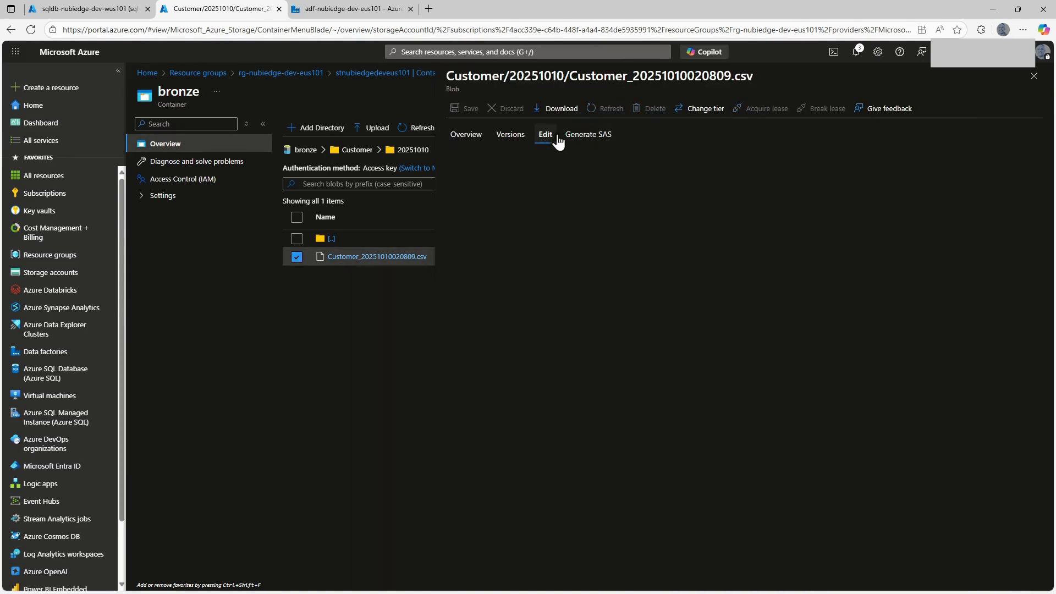
click(559, 535)
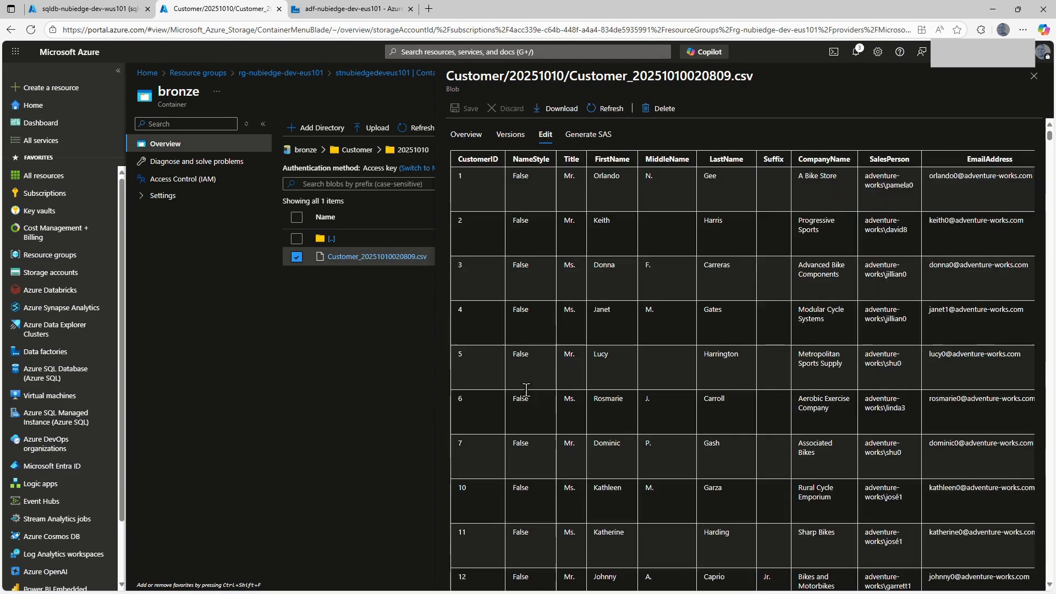
click(319, 240)
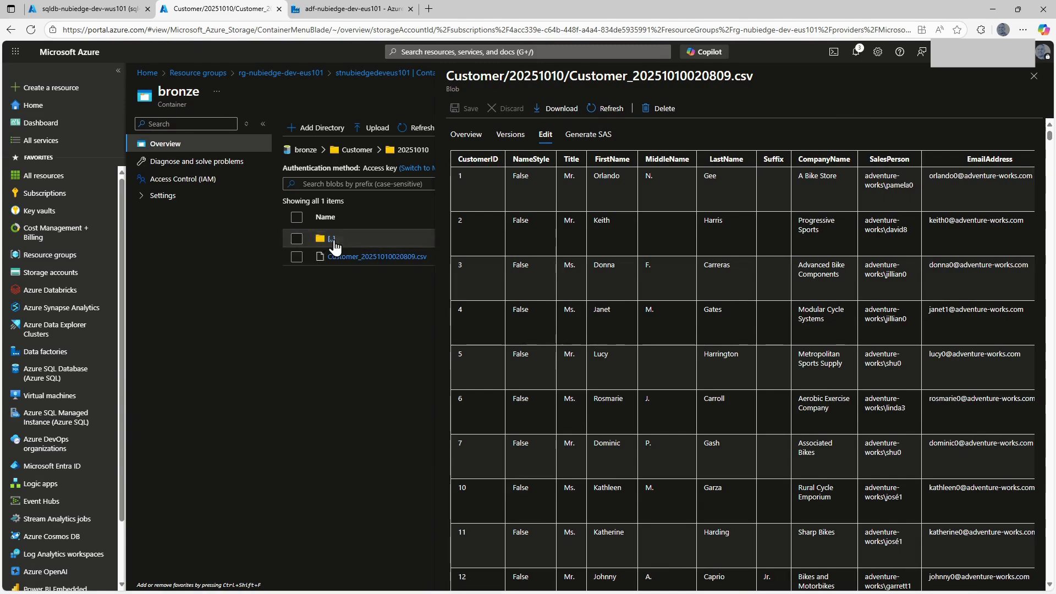
Rerun the dbo.watermarktable query in the SQL database's query editor to check the watermark values after the pipeline run.
click(332, 11)
click(91, 9)
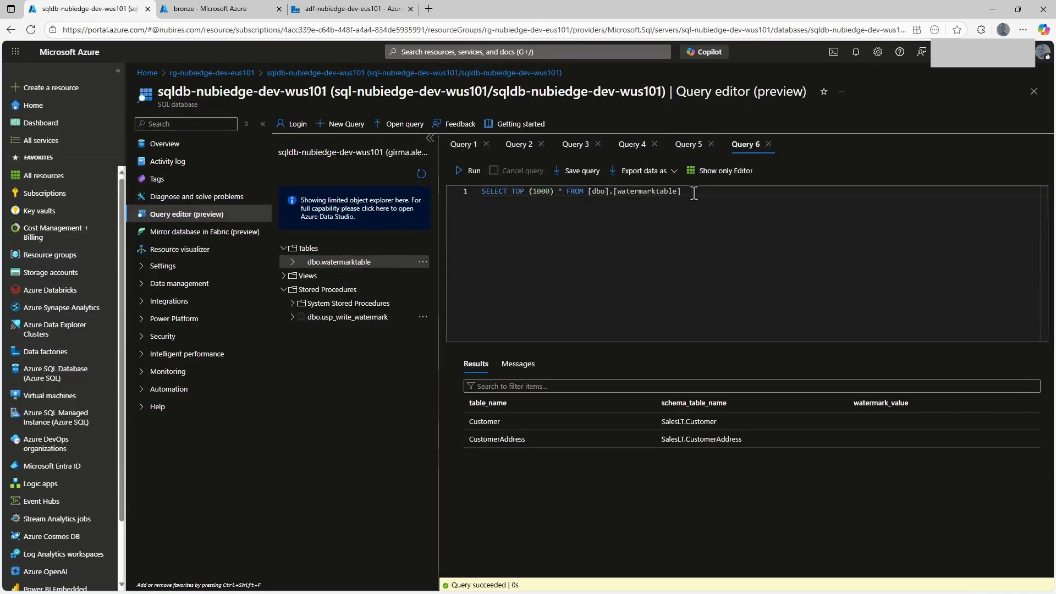
click(457, 177)
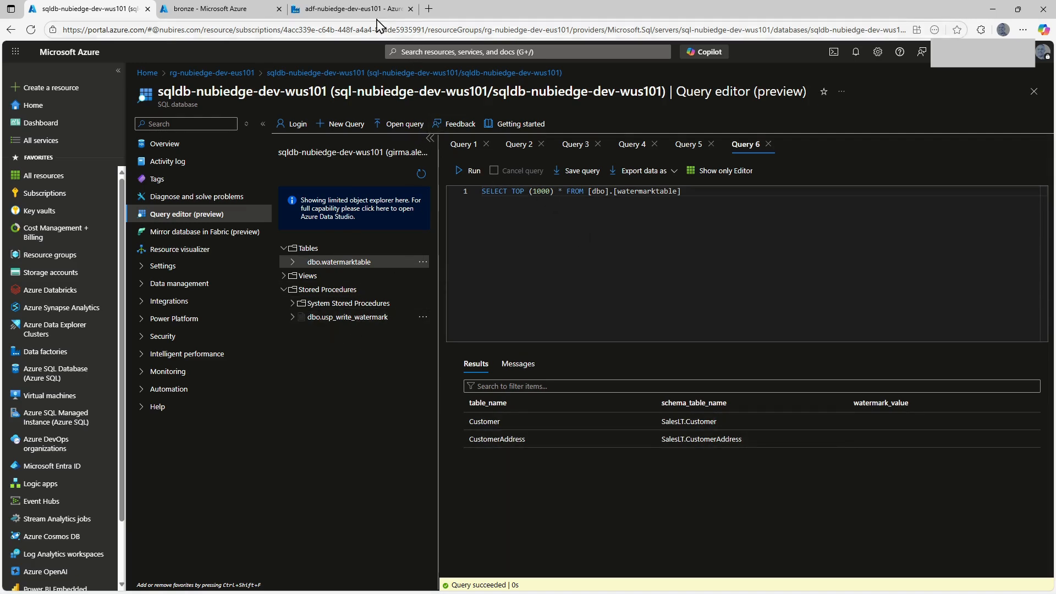
Add a Stored procedure activity inside the ForEachTables loop in the data factory and connect it to run on success of CopyTables.
click(338, 10)
drag(604, 253, 503, 257)
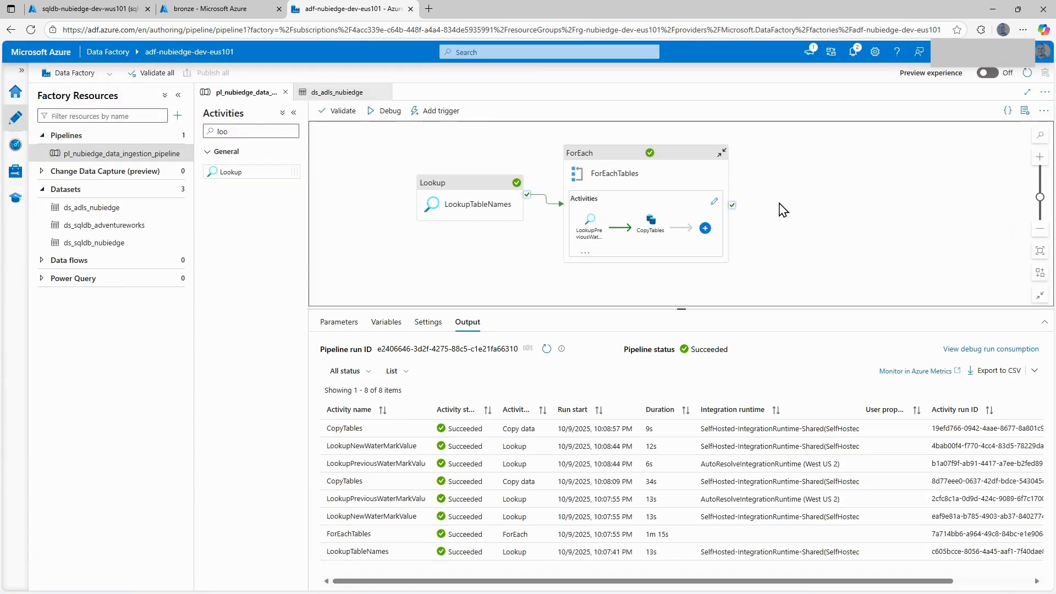
click(715, 202)
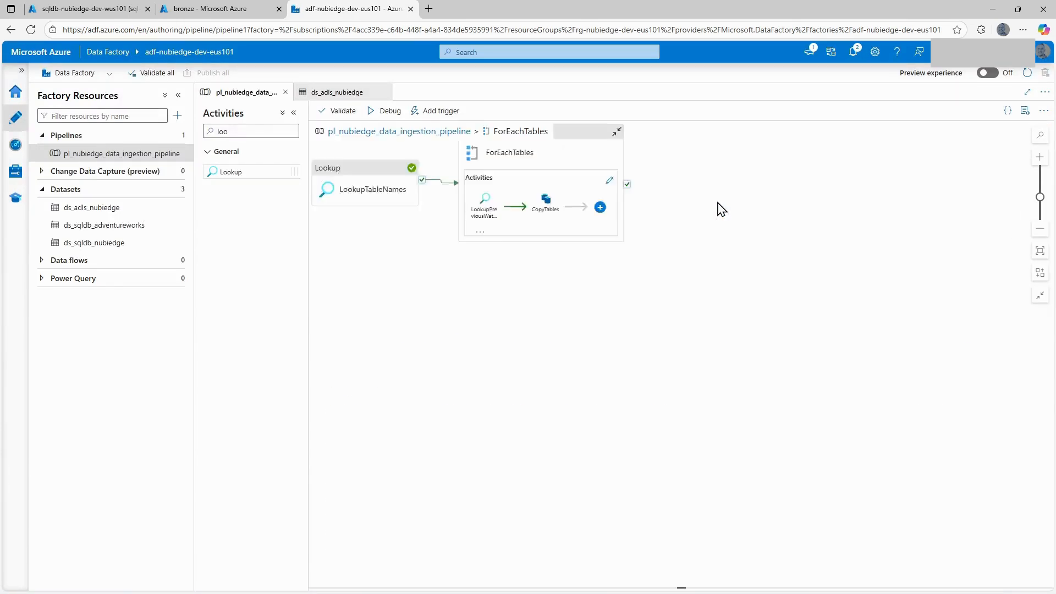
click(647, 241)
click(704, 280)
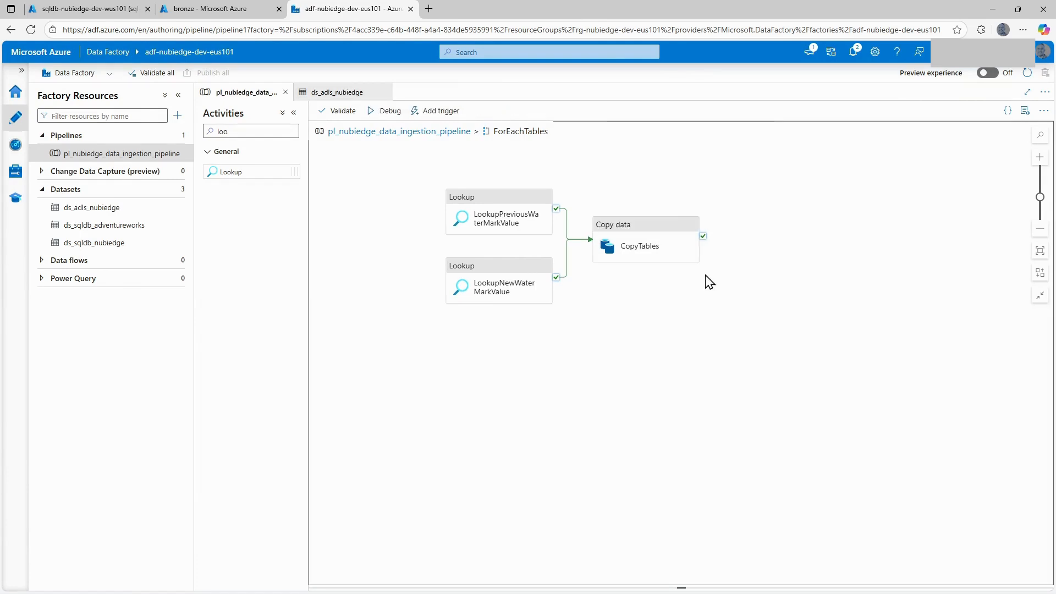
scroll(644, 275, down, 1)
double_click(219, 132)
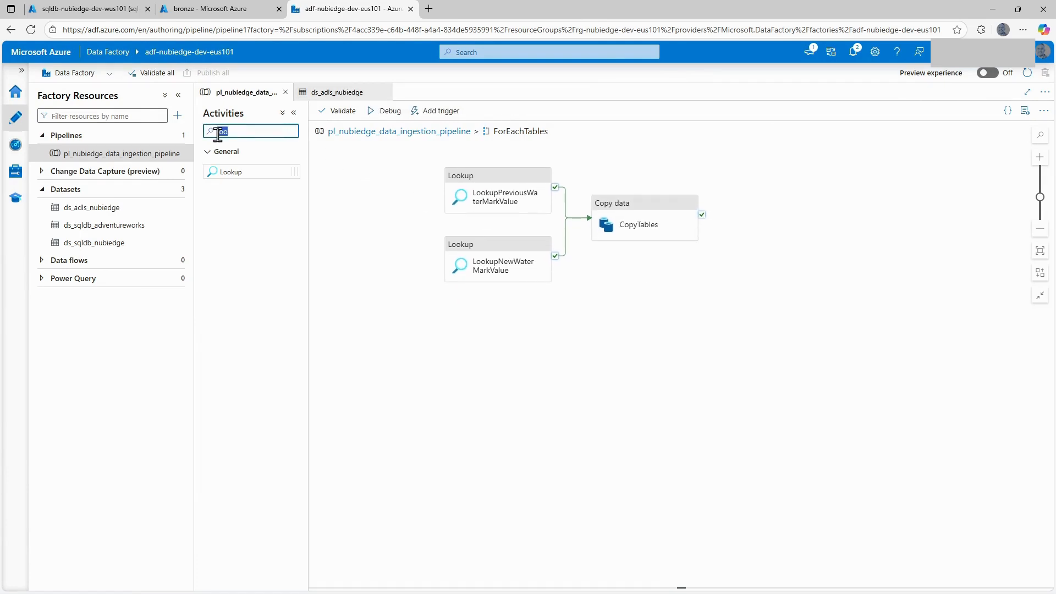
key(BackSpace)
text(store)
drag(569, 212, 804, 231)
drag(706, 220, 795, 208)
Name the stored procedure activity UpdateWaterMarkValue and set its linked service to ls_sqldb_nubiedge.
drag(507, 346, 424, 358)
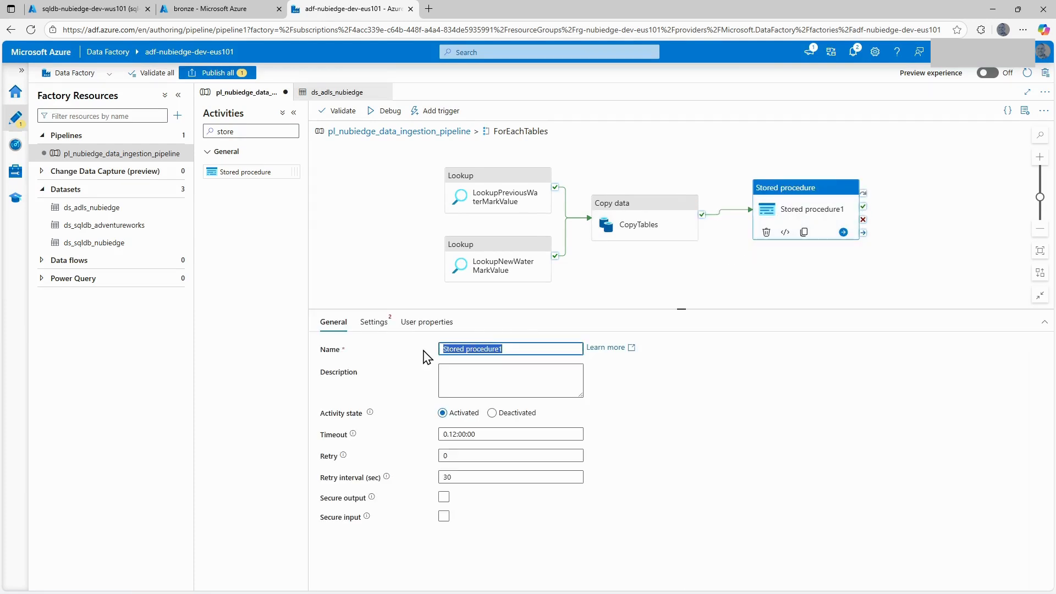
text(UpdateWaterMarkValue)
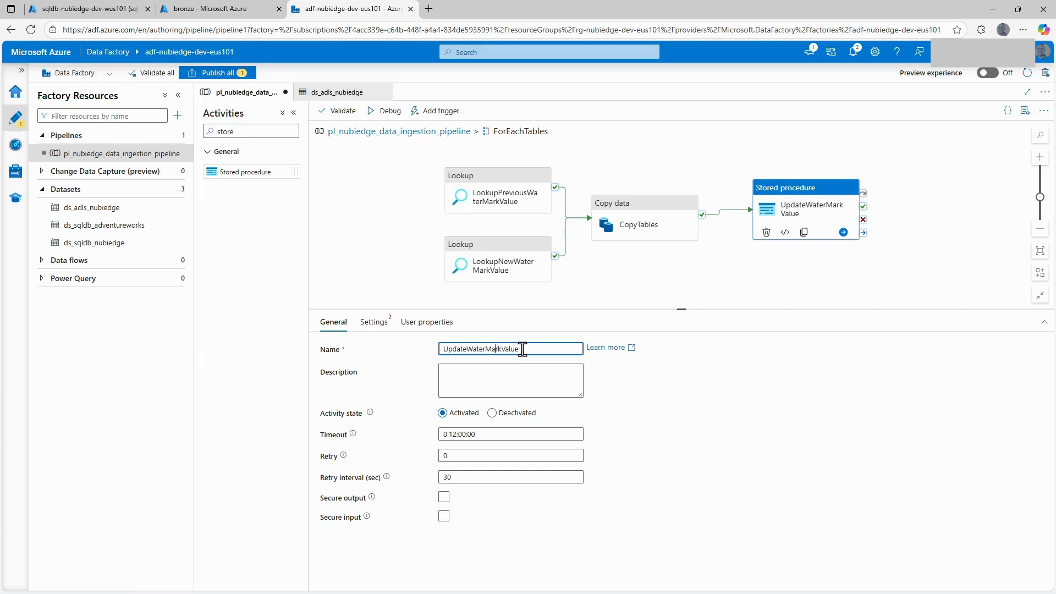
click(390, 330)
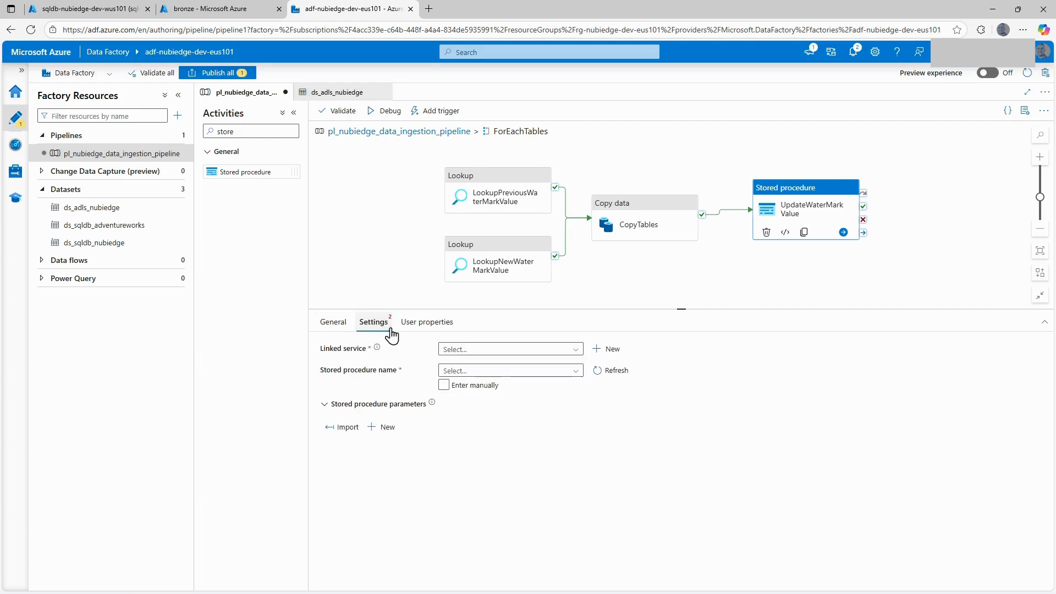
click(512, 350)
click(487, 385)
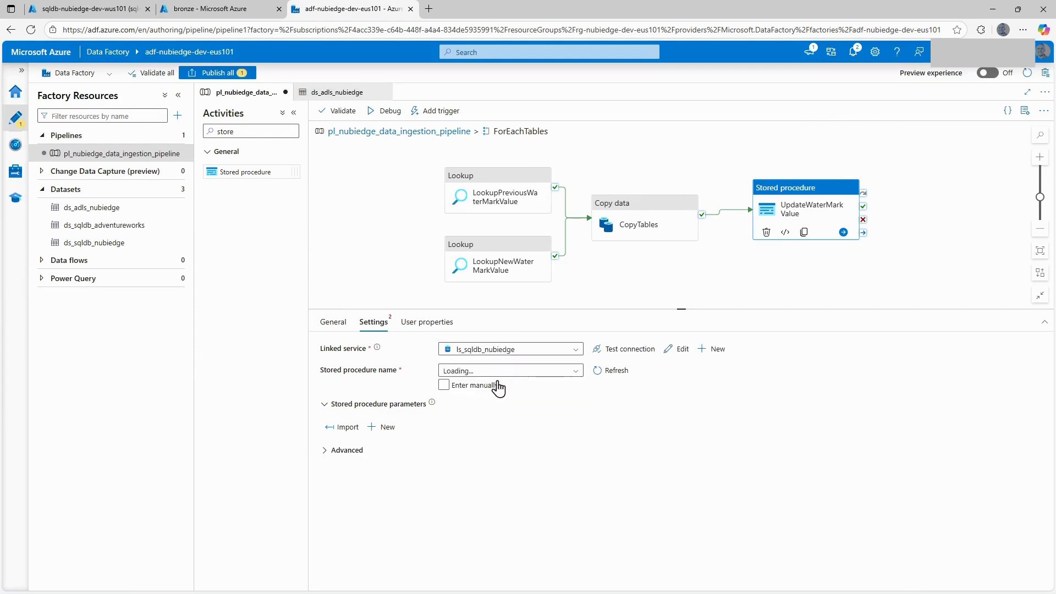
Choose the stored procedure [dbo].[usp_write_watermark] for UpdateWaterMarkValue and import its parameters.
click(519, 371)
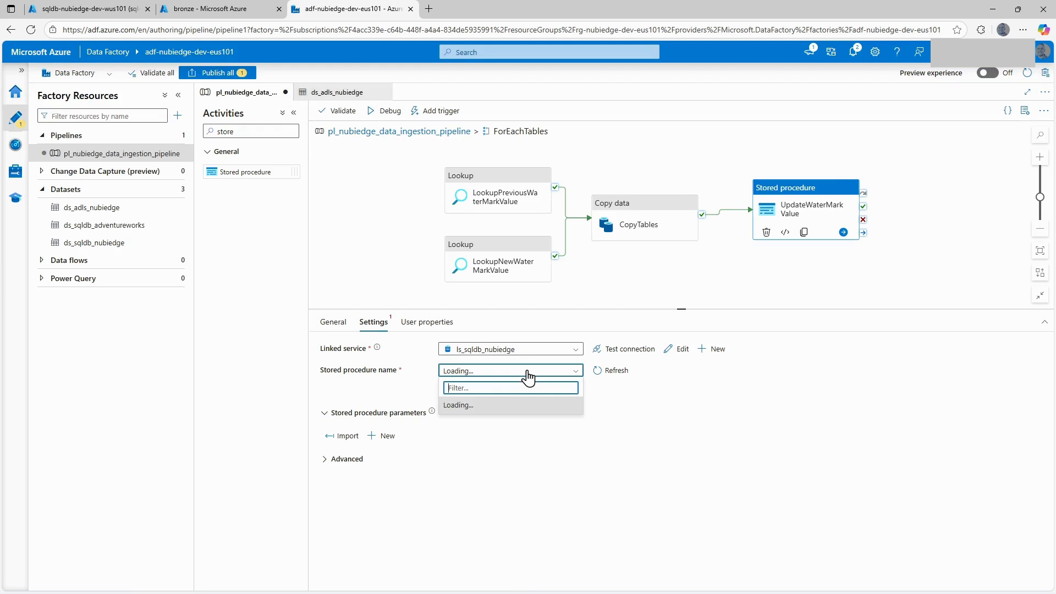
click(520, 451)
click(518, 377)
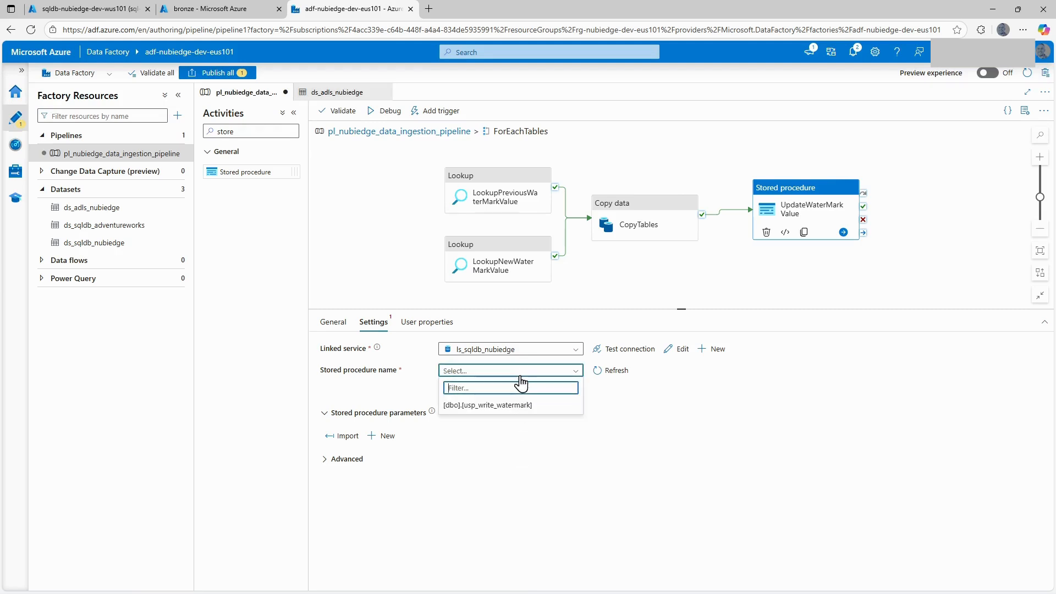
click(495, 406)
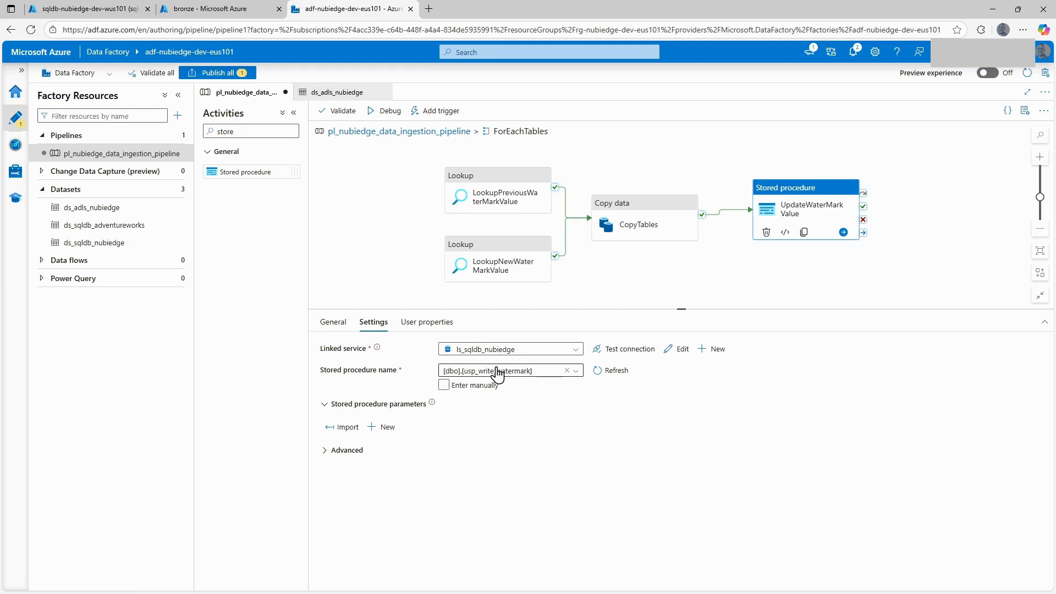
click(346, 429)
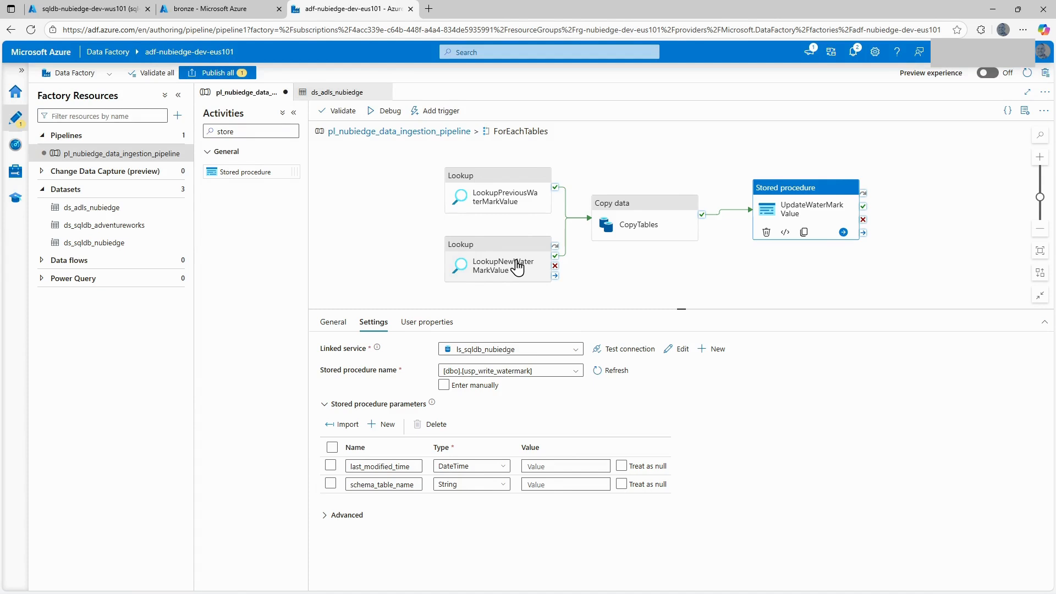
Review the source query expression of CopyTables, including its ModifiedDate filter on the previous and new watermark lookups.
click(653, 213)
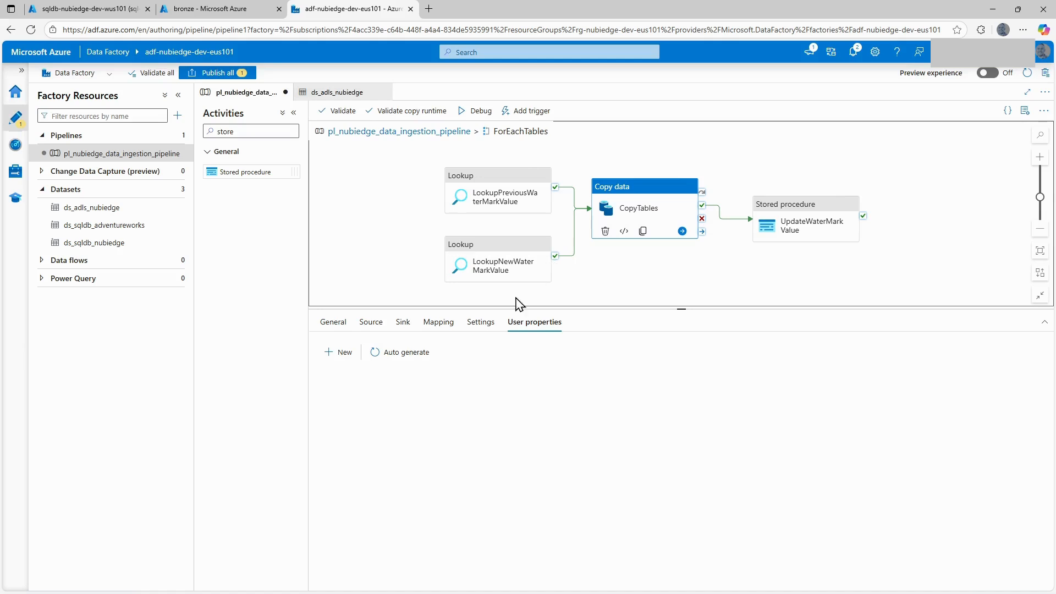
click(370, 325)
click(544, 393)
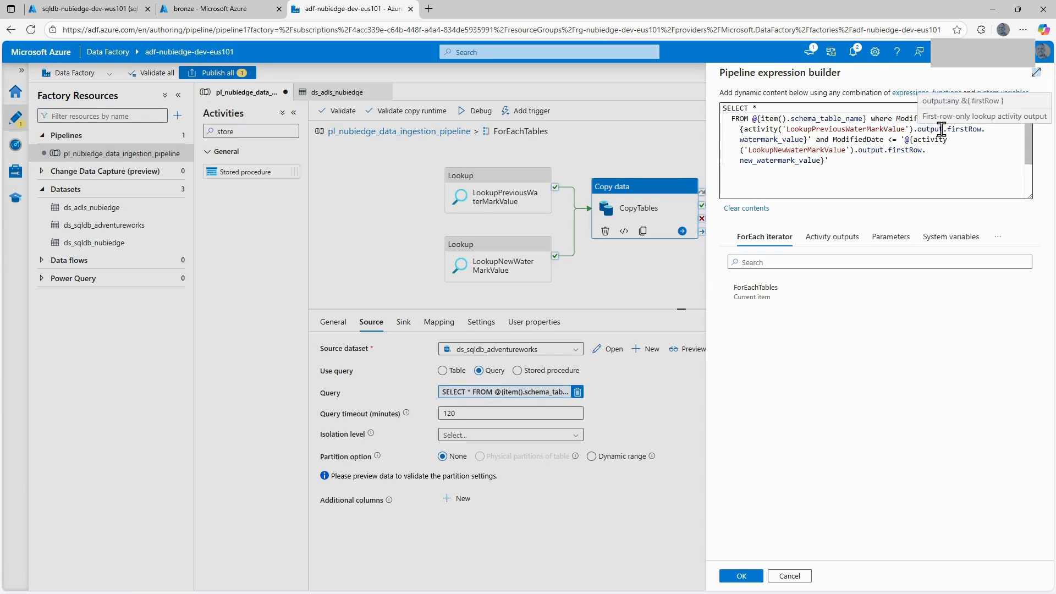
mouse_move(937, 137)
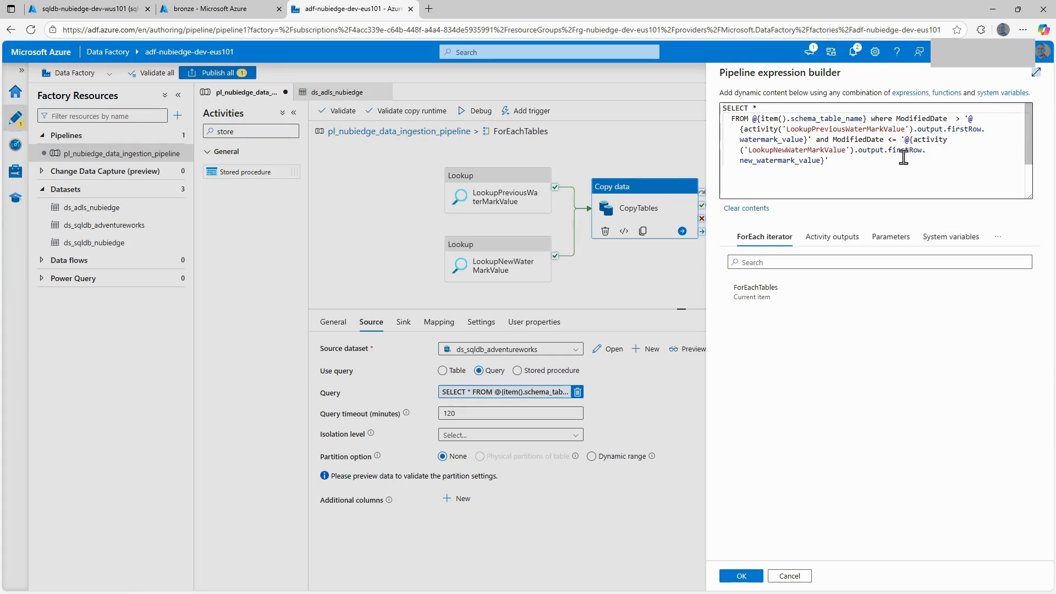
mouse_move(817, 158)
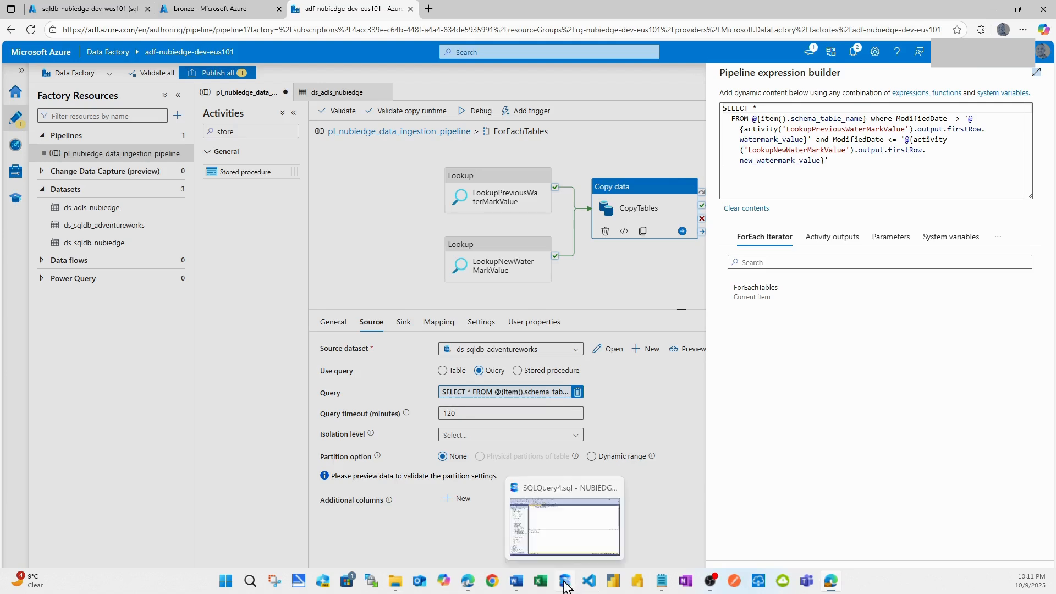
Switch to SQL Server Management Studio to review the max(ModifiedDate) query on SalesLT.Customer, and return to the data factory, discarding the open expression editor.
click(570, 582)
click(335, 128)
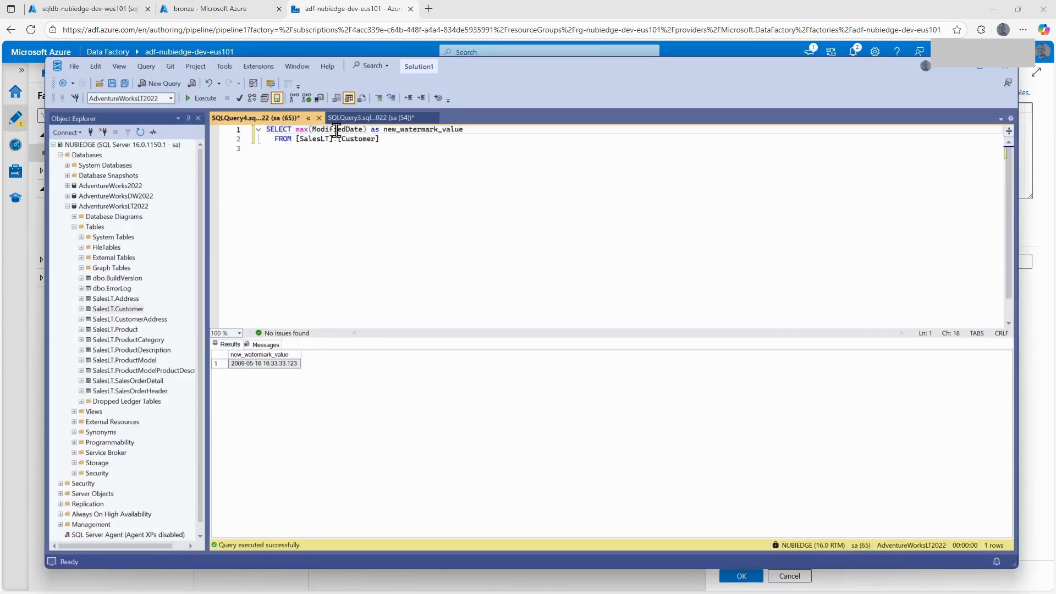
double_click(335, 129)
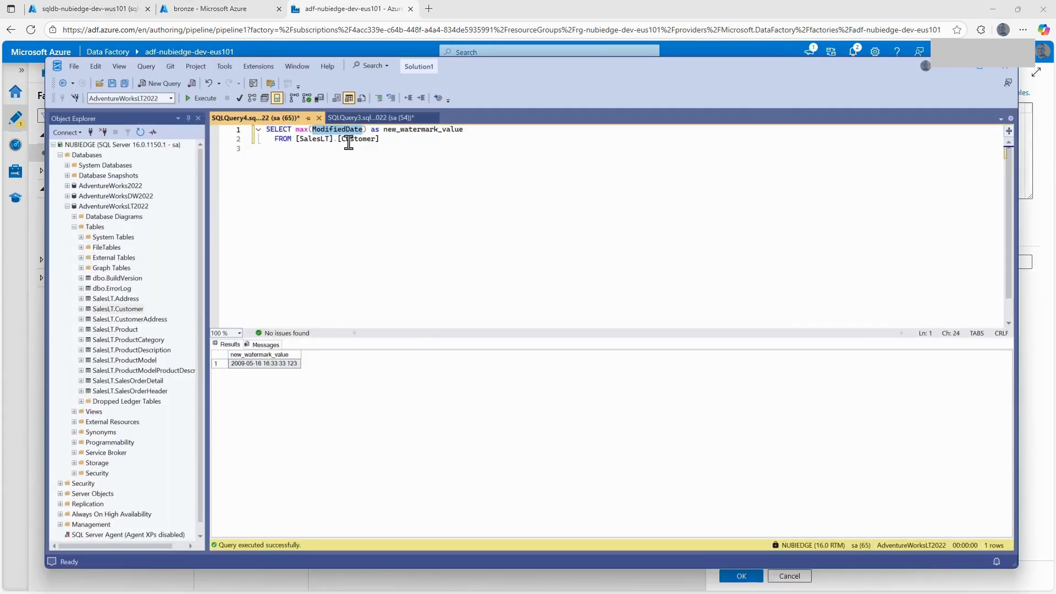
drag(381, 139, 287, 130)
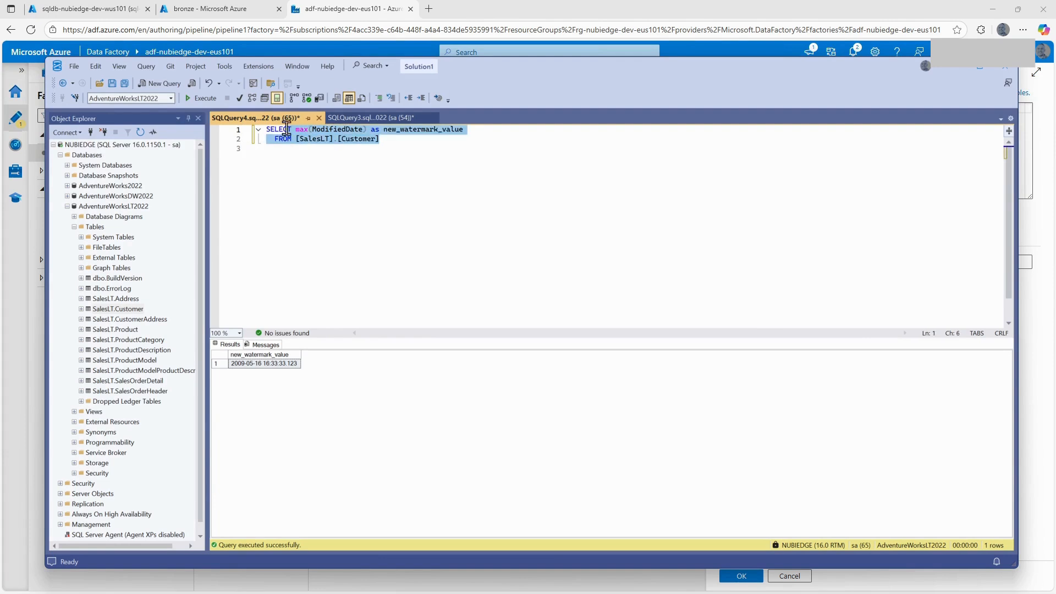
click(299, 165)
click(387, 141)
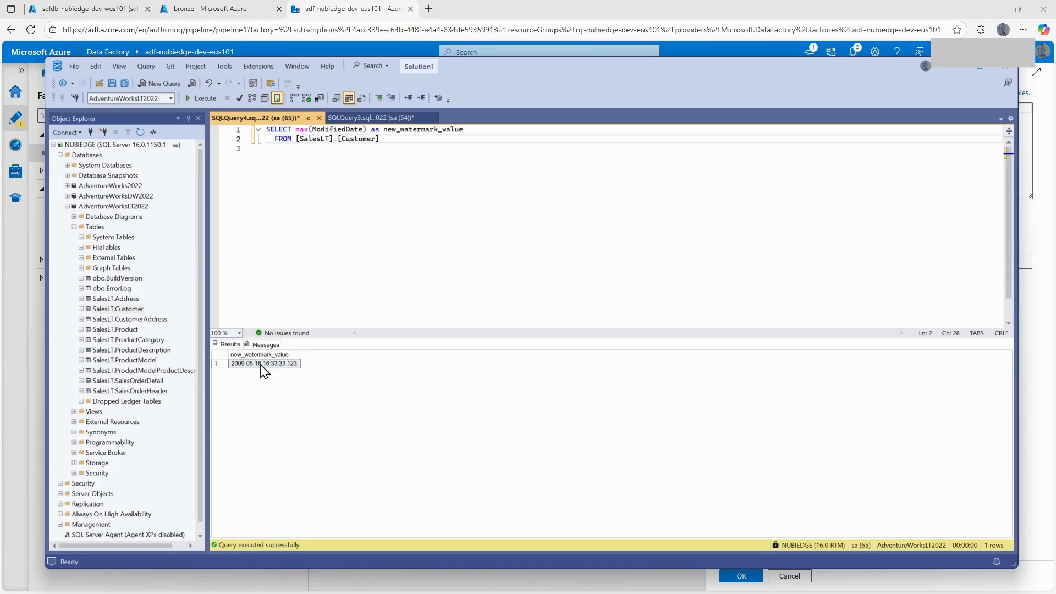
click(331, 10)
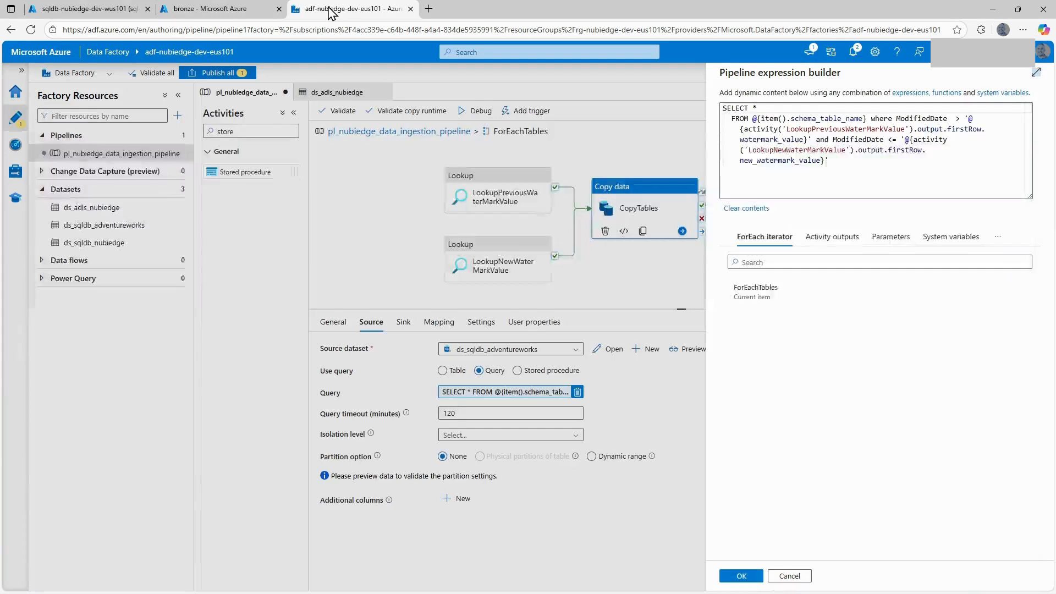
click(790, 576)
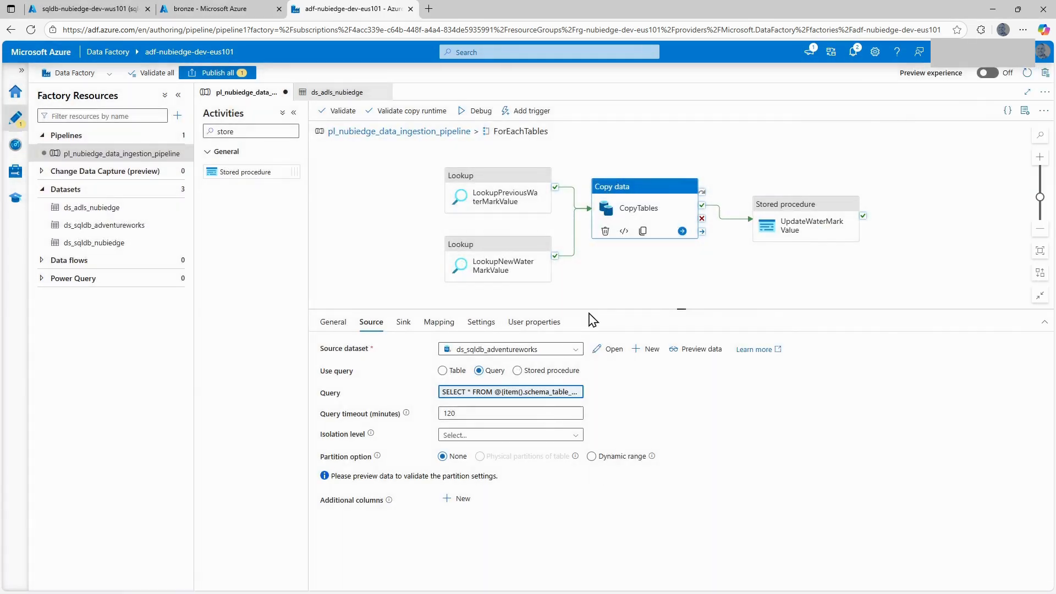
Set UpdateWaterMarkValue's last_modified_time parameter to the dynamic expression @{activity('LookupNewWaterMarkValue').output.firstRow.new_watermark_value}.
click(801, 214)
click(556, 467)
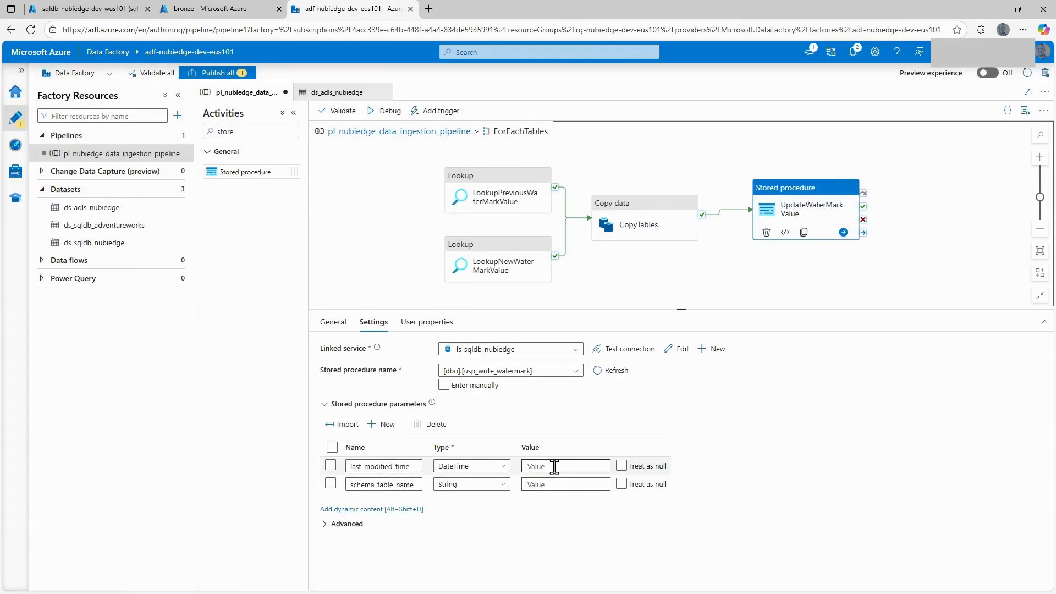
click(565, 477)
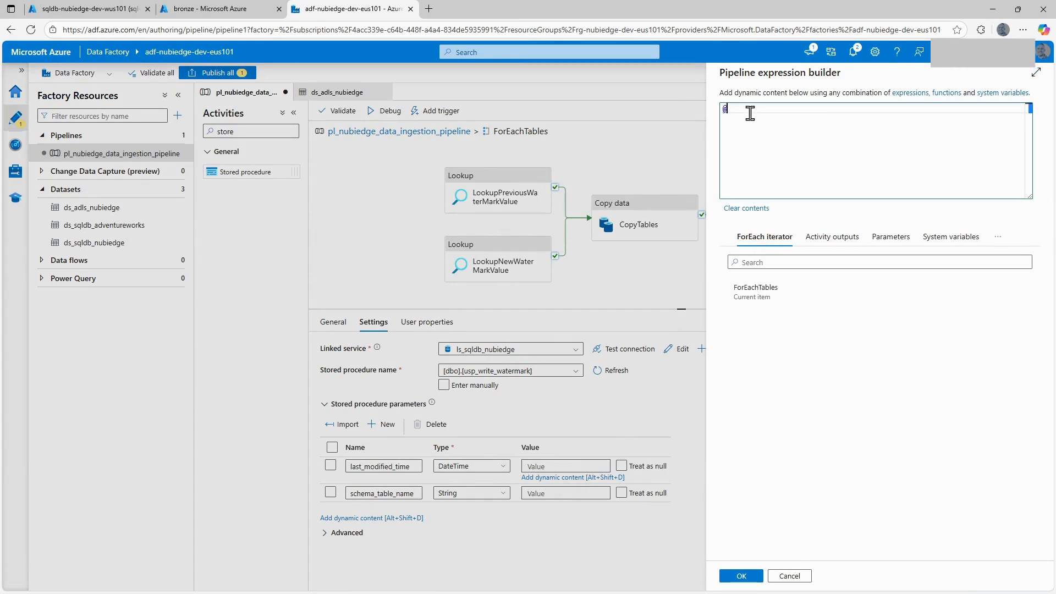
text(@{)
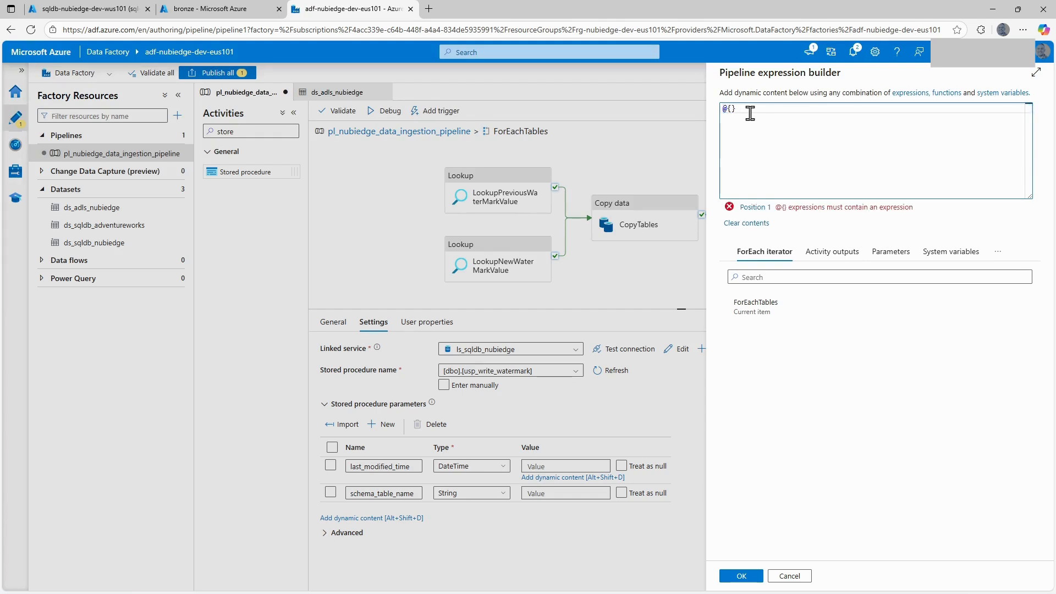
click(830, 254)
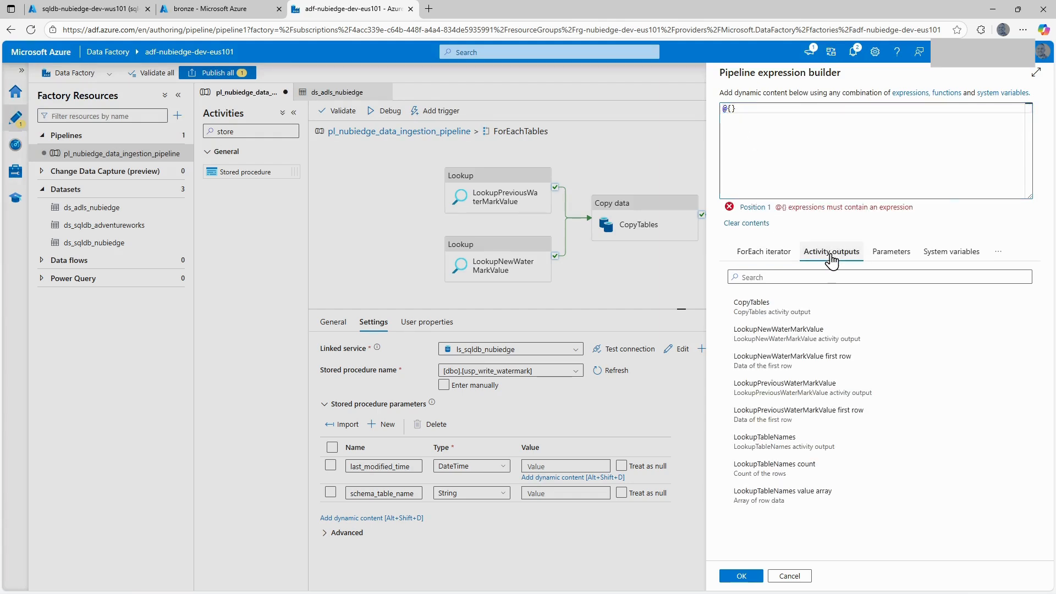
click(785, 374)
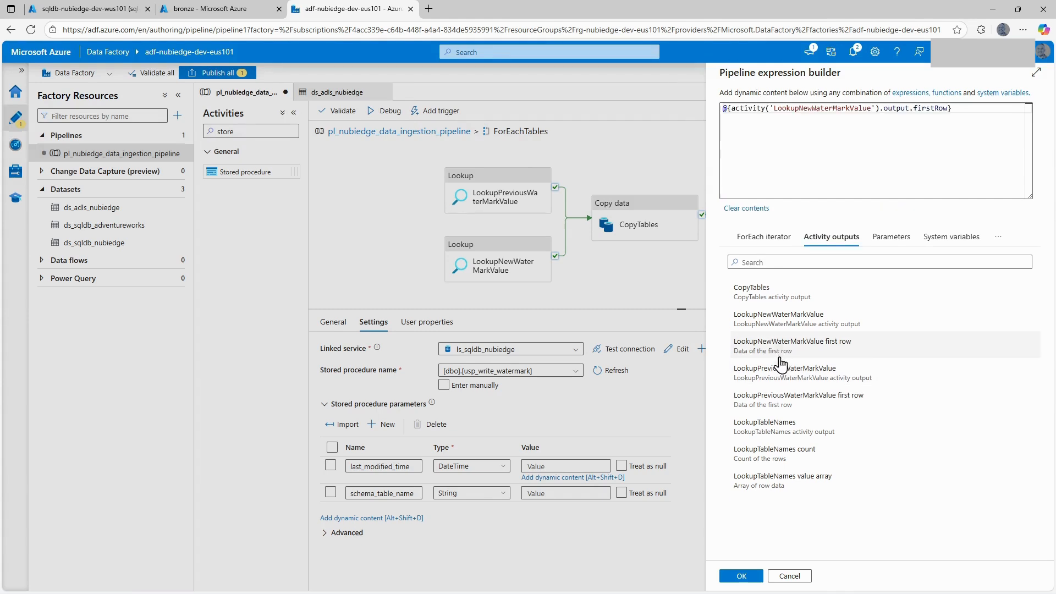
click(950, 106)
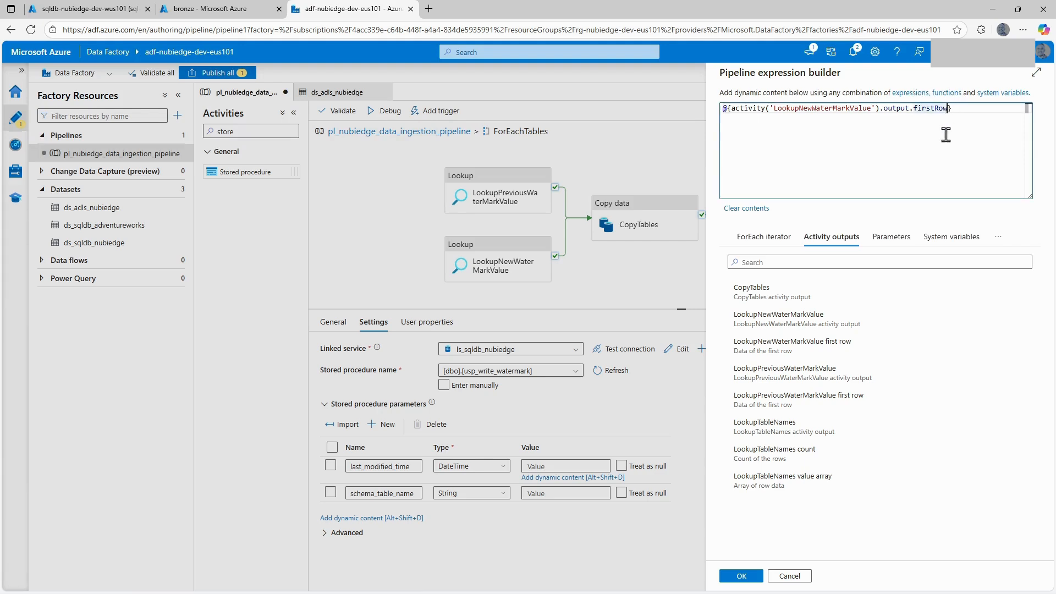
text(.)
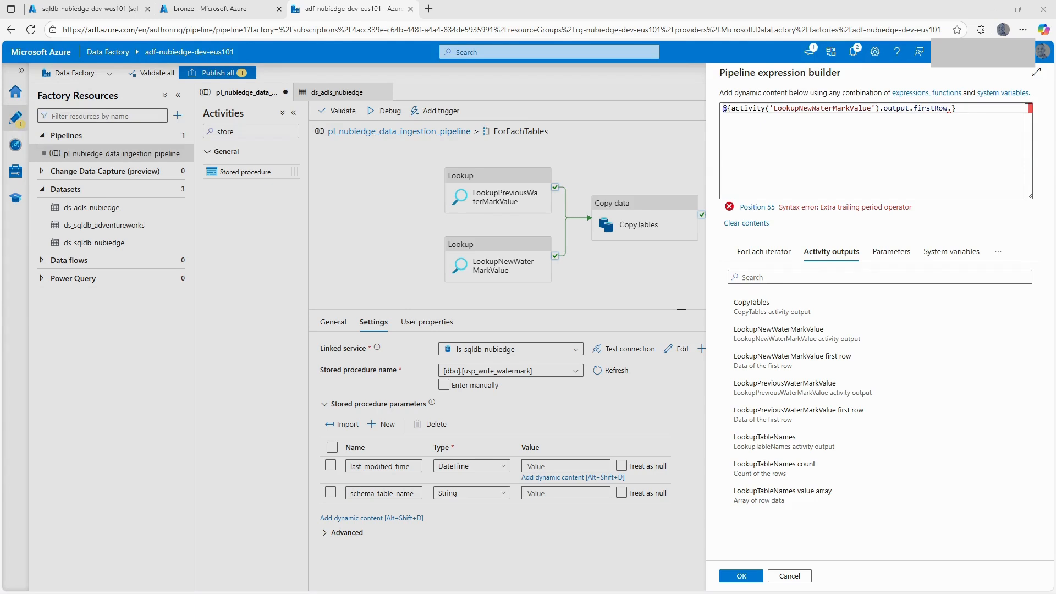
click(951, 108)
key(ctrl+v)
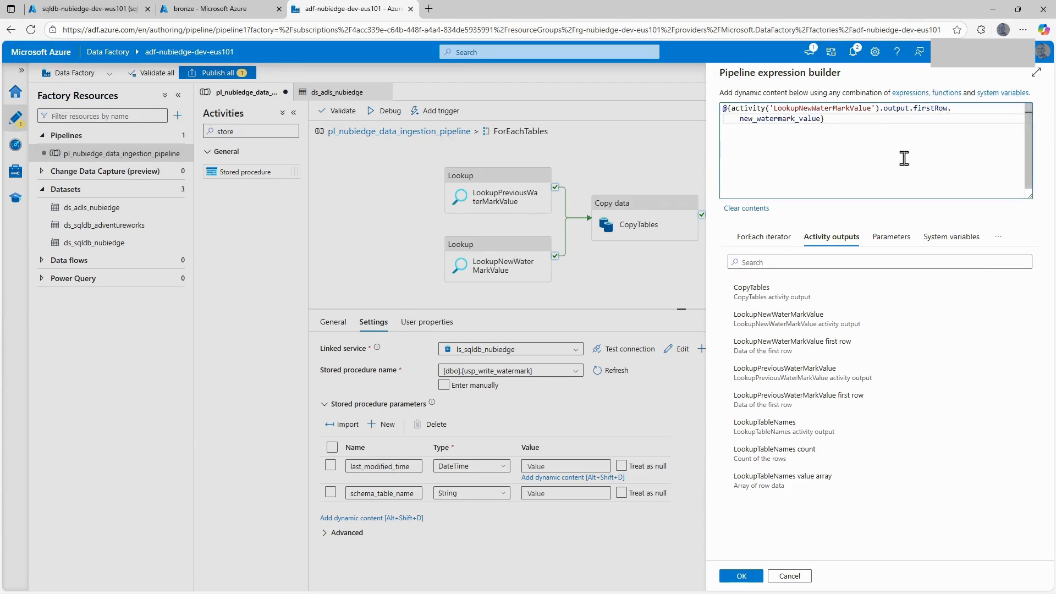
click(741, 576)
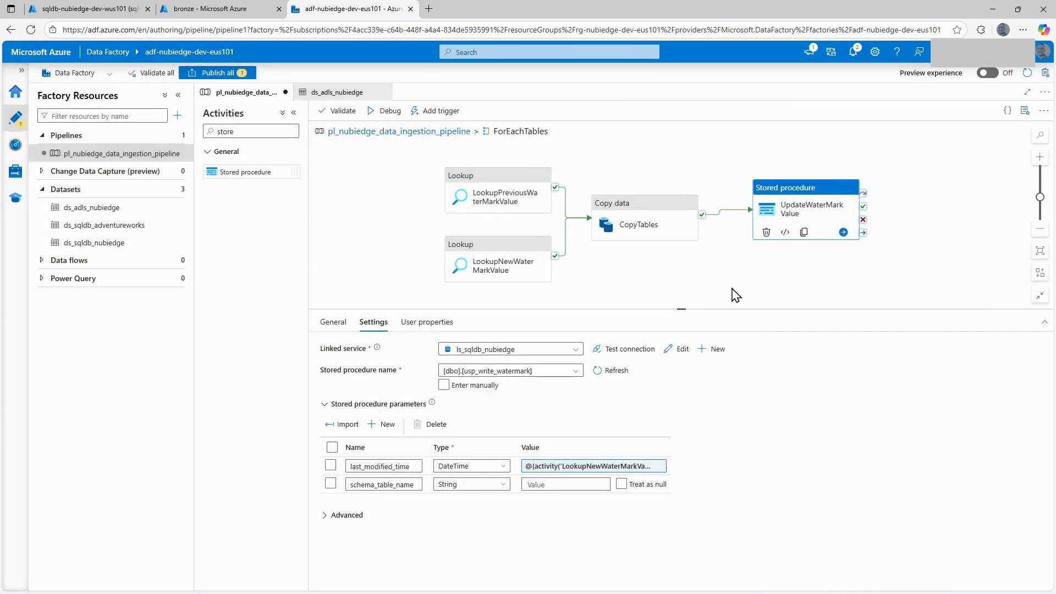
Set UpdateWaterMarkValue's schema_table_name parameter to the dynamic expression @{item().schema_table_name} from the ForEachTables iterator.
click(547, 485)
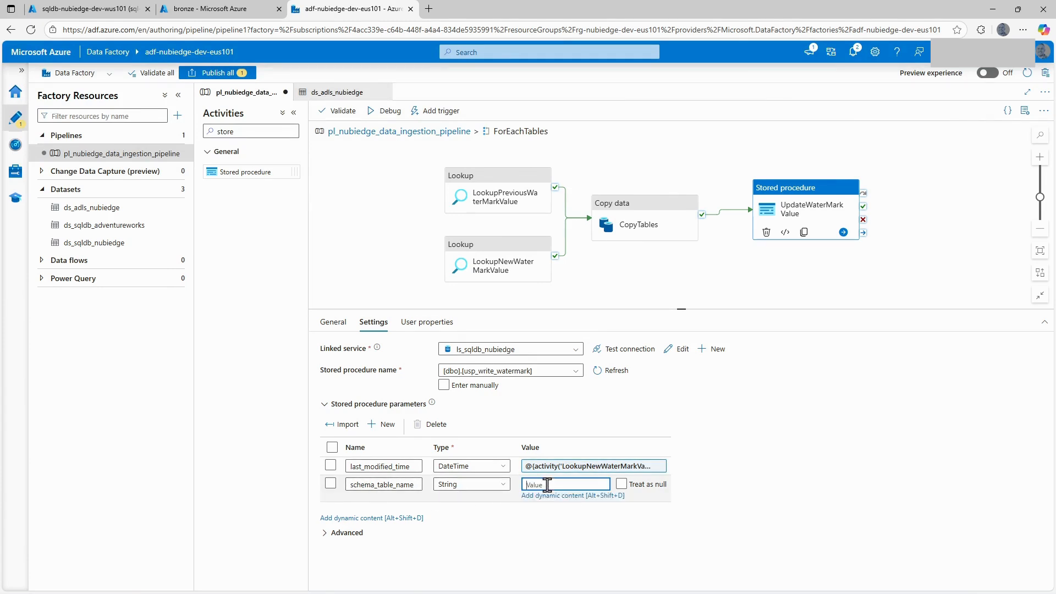
click(551, 496)
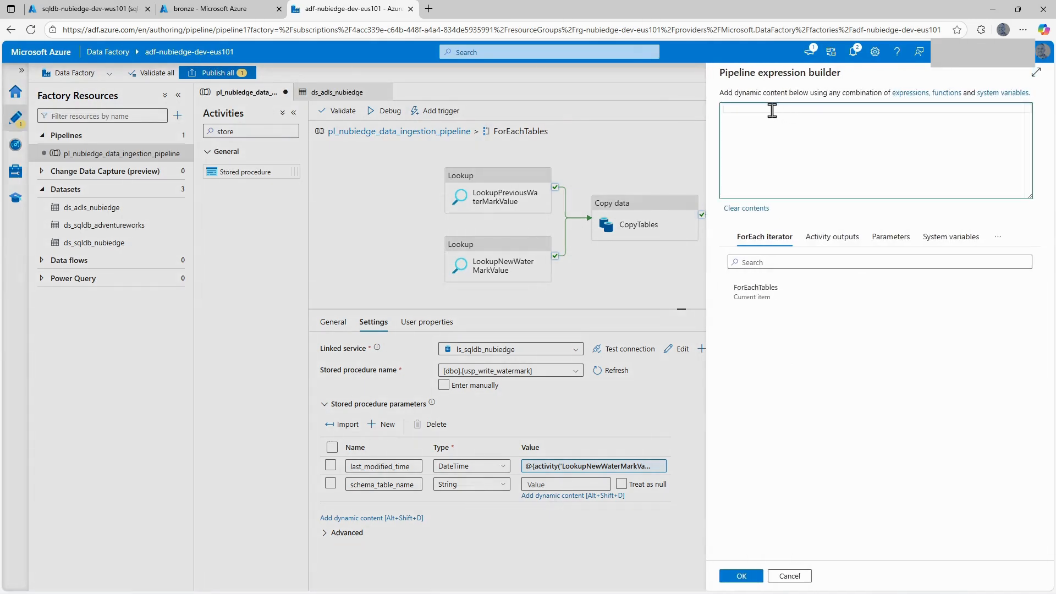
text(@{)
click(757, 307)
text(.sch)
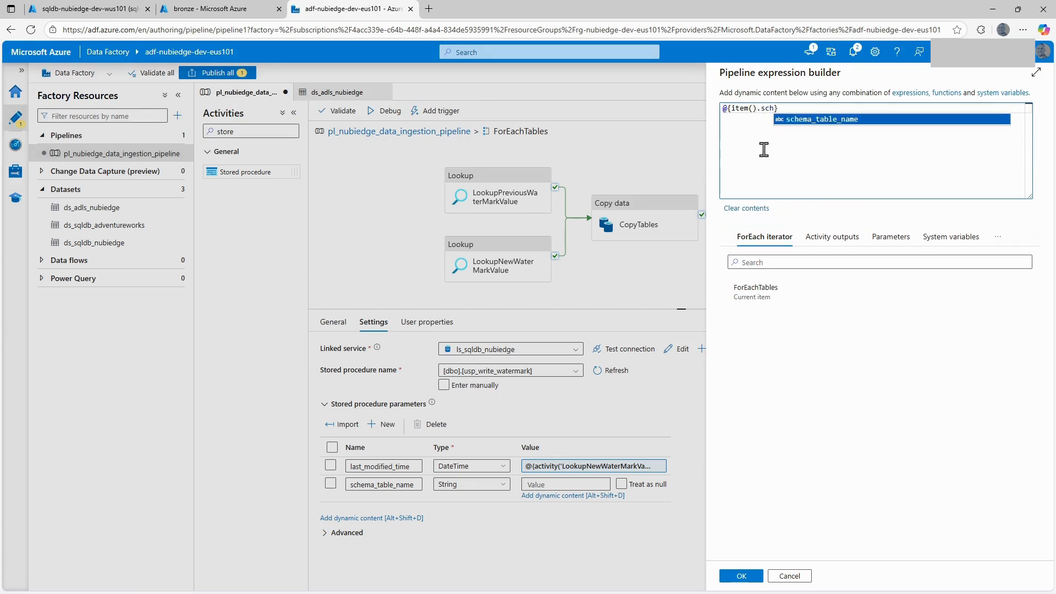
click(813, 120)
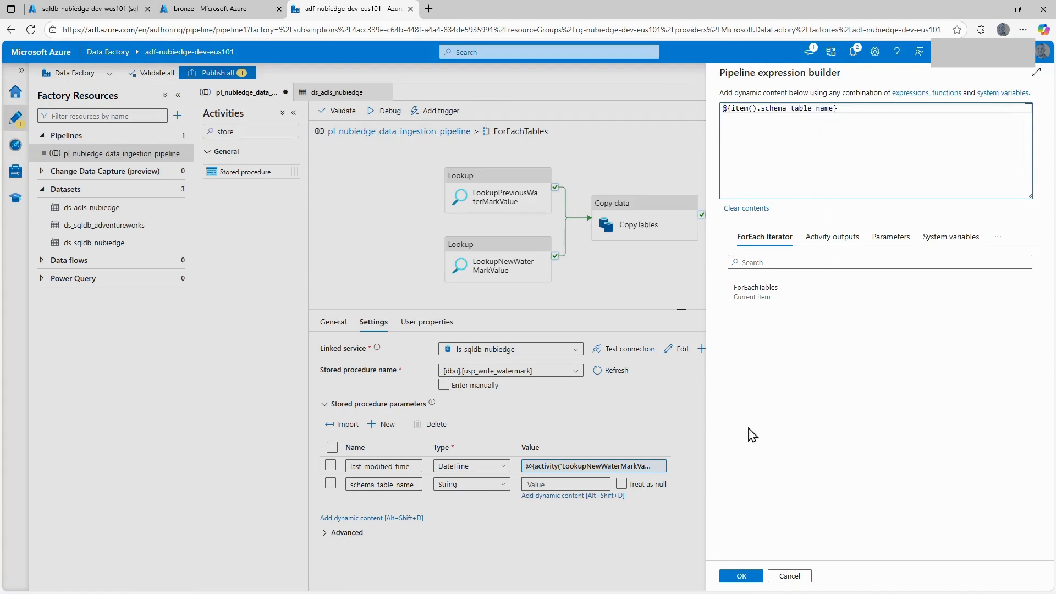
click(743, 576)
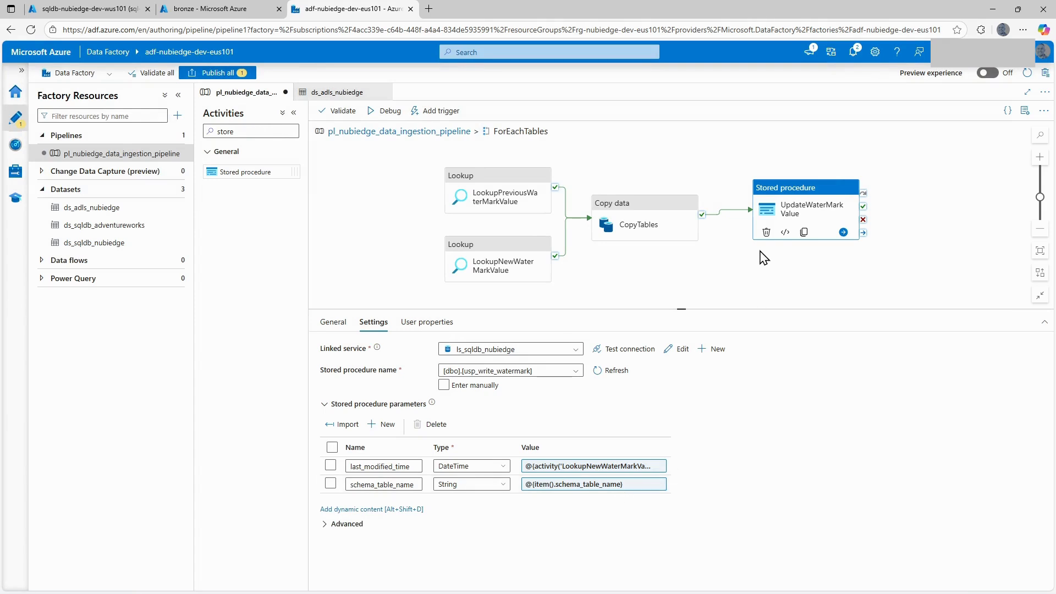
Validate pl_nubiedge_data_ingestion_pipeline and publish its pending changes to the data factory.
drag(650, 227, 689, 208)
click(681, 273)
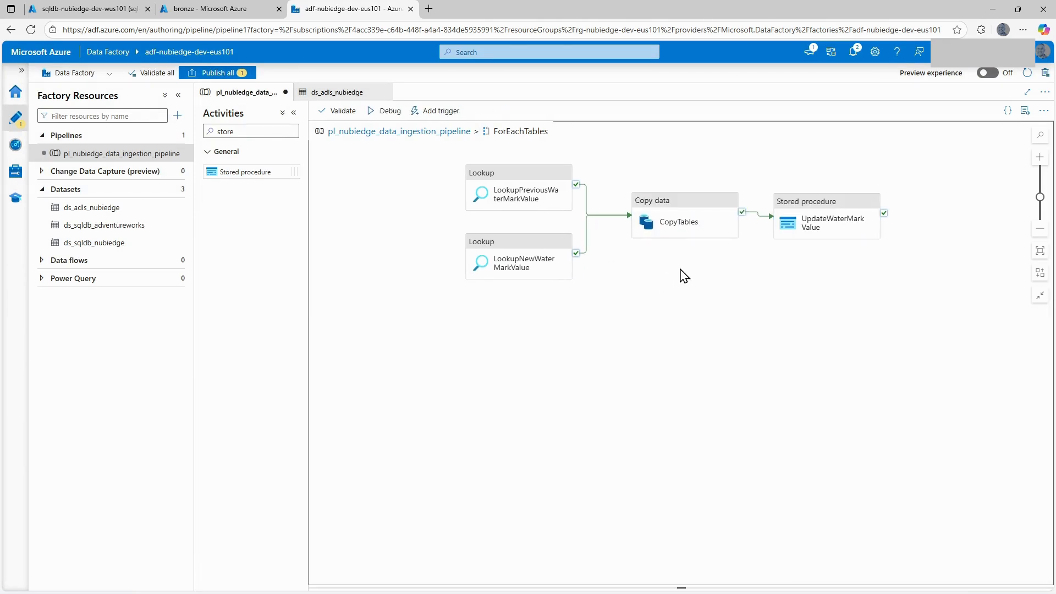
click(341, 112)
click(851, 577)
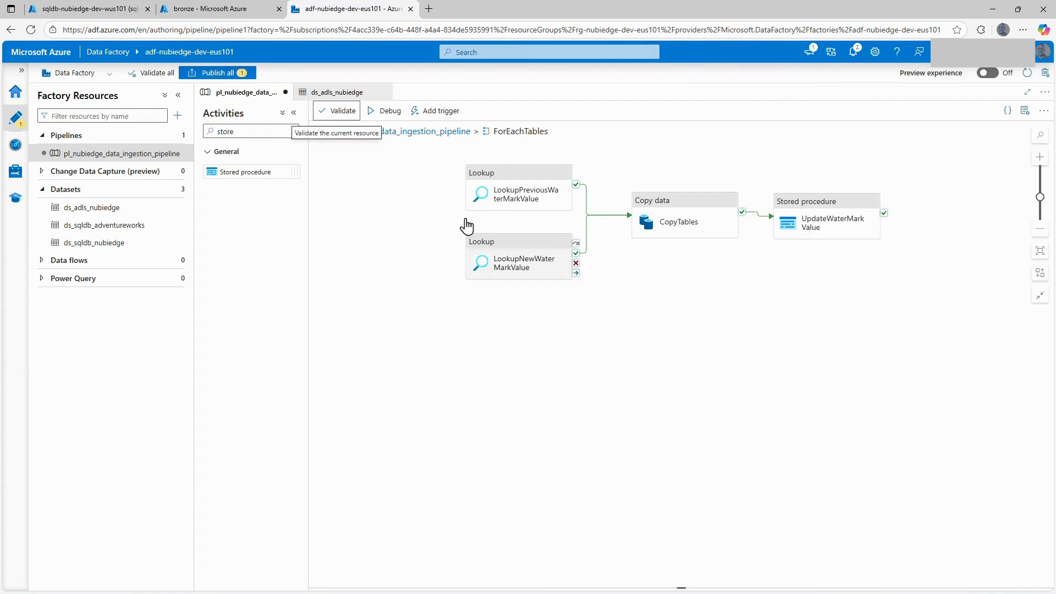
click(218, 72)
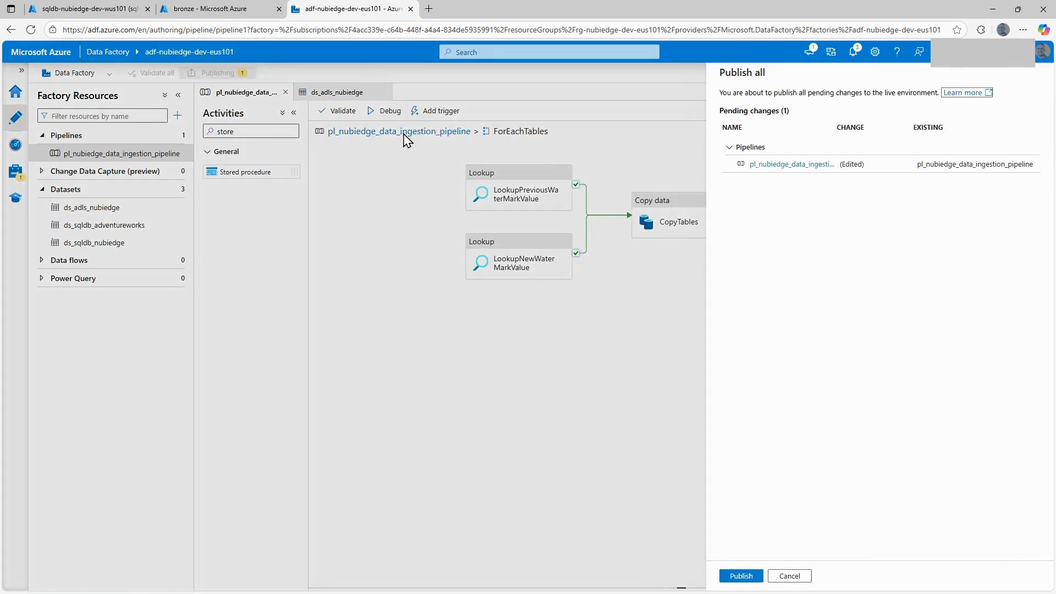
click(735, 577)
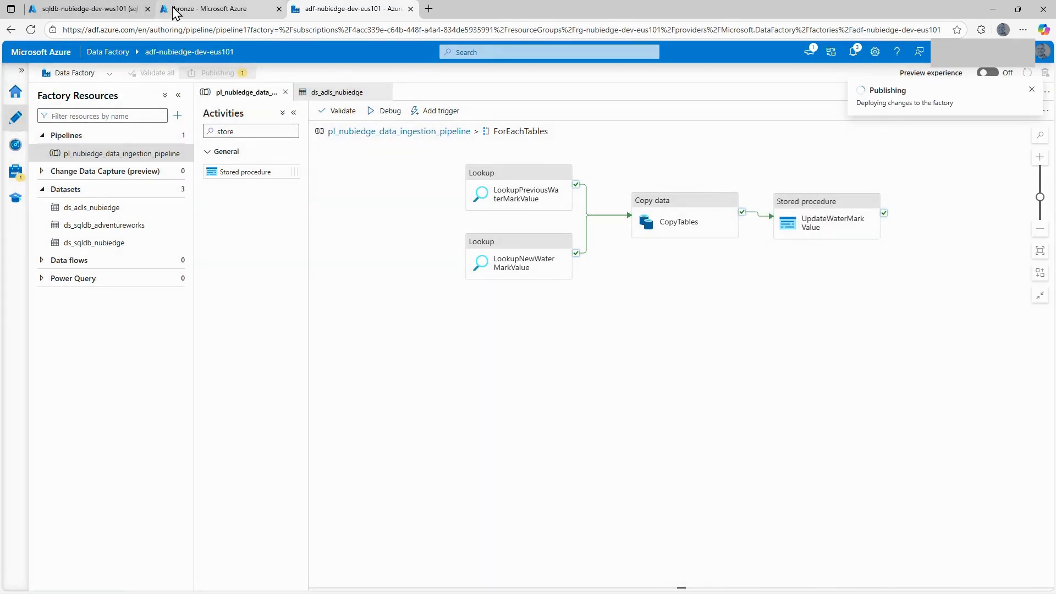
Delete the bronze container from the stnubiedgedeveus101 storage account in the Azure portal.
click(210, 9)
click(304, 149)
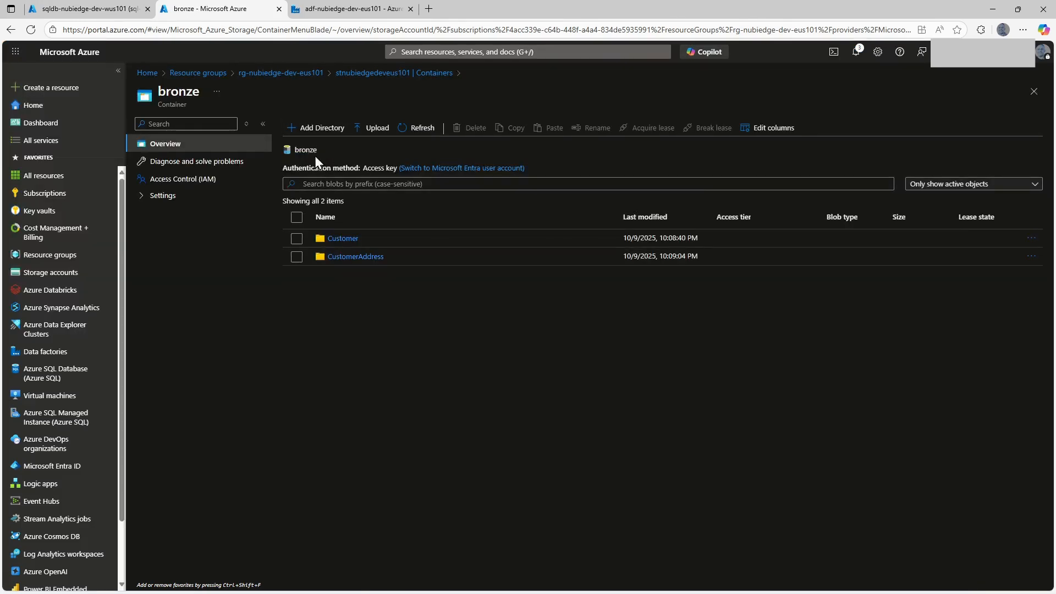
click(357, 73)
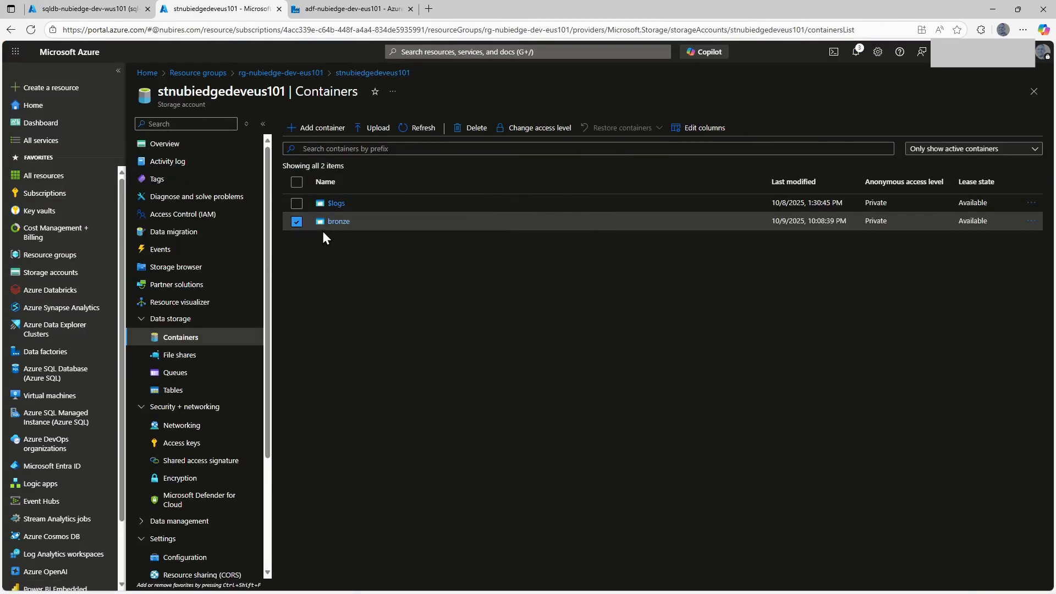
click(296, 222)
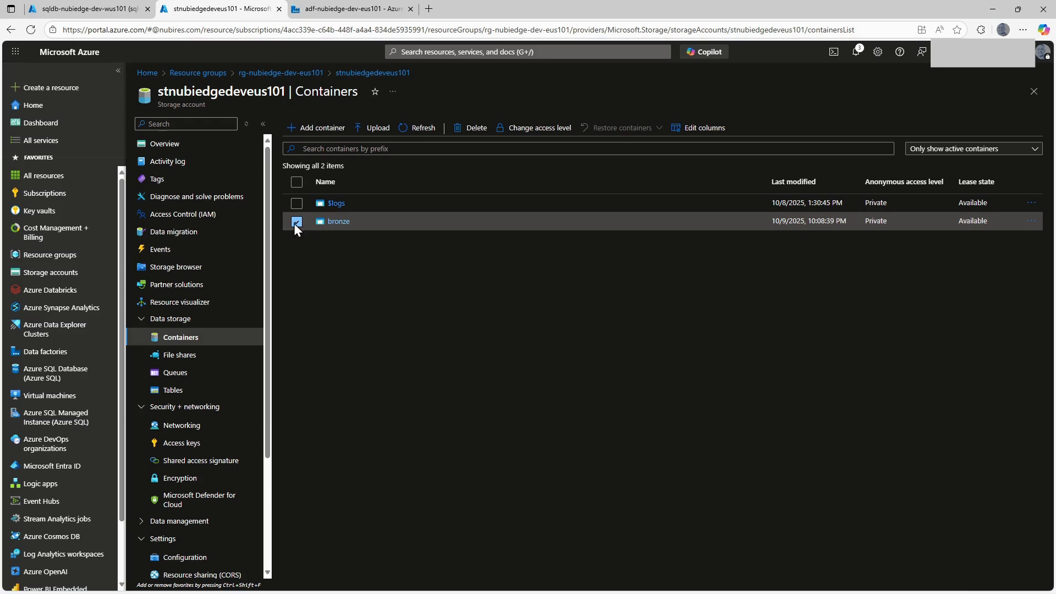
click(472, 128)
click(765, 574)
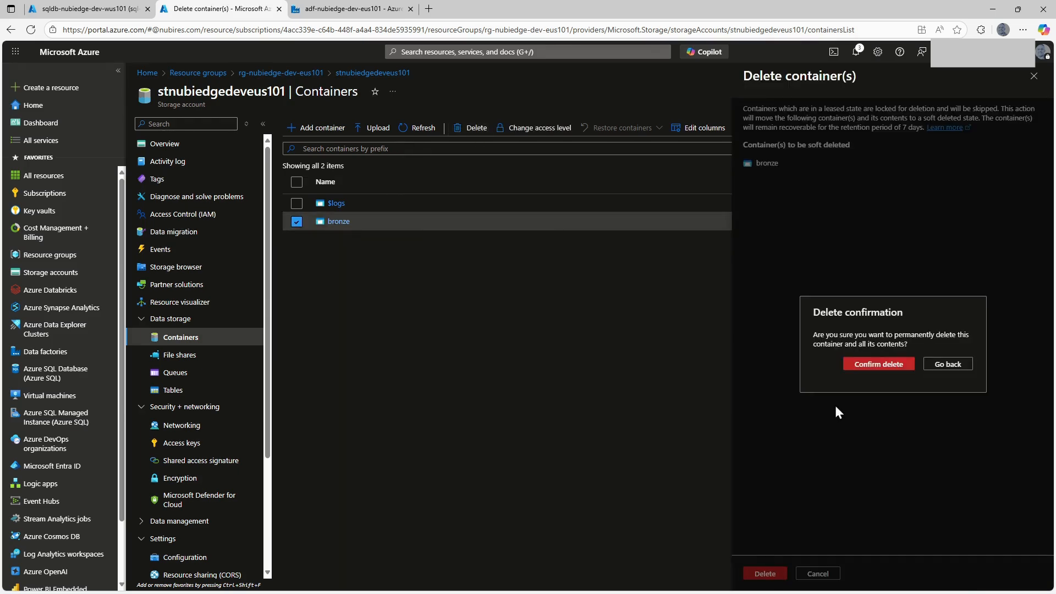
click(862, 366)
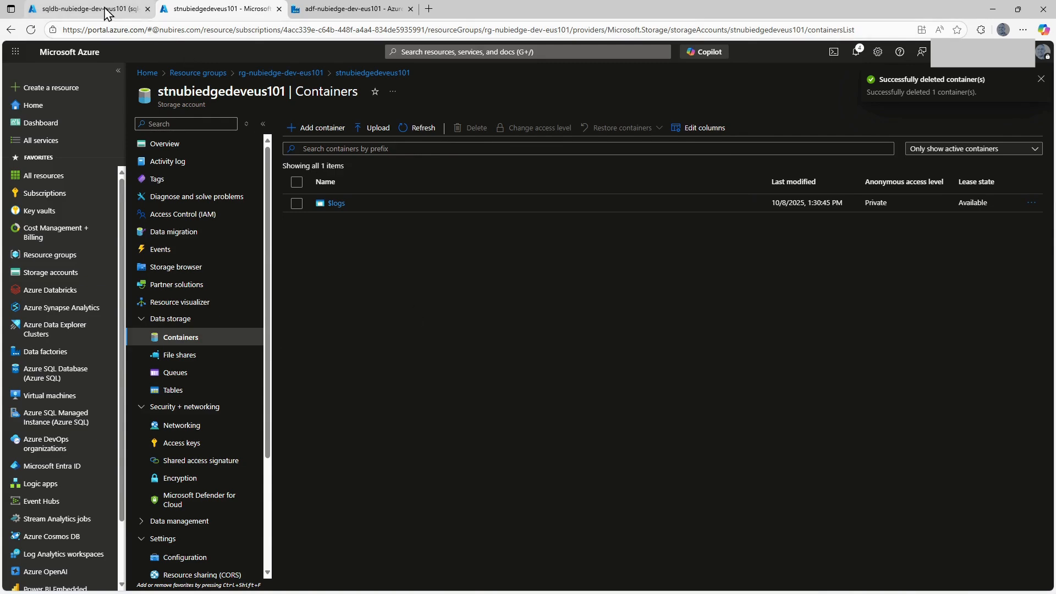
Rerun the dbo.watermarktable query in the SQL database's query editor to check the watermark values before the next pipeline run.
click(88, 9)
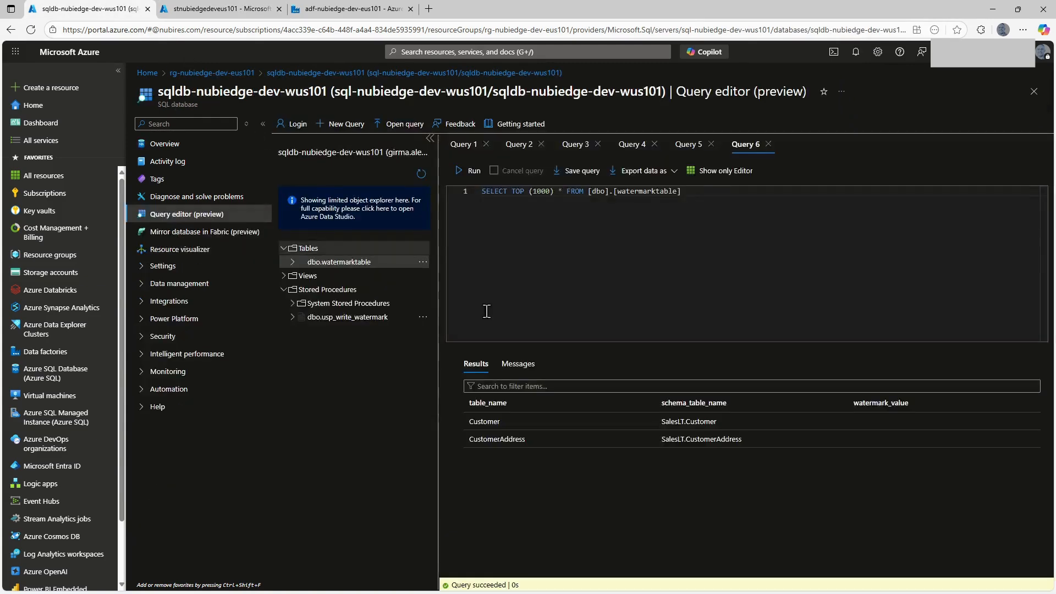
click(469, 171)
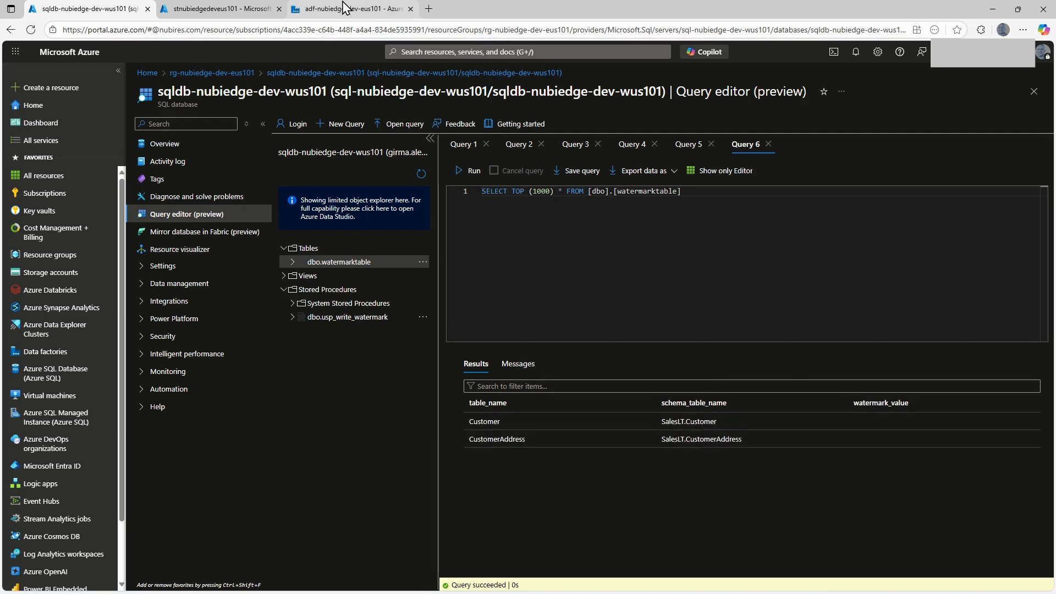
Switch back to Data Factory, leave the ForEachTables activities, and start a debug run of pl_nubiedge_data_ingestion_pipeline.
click(347, 9)
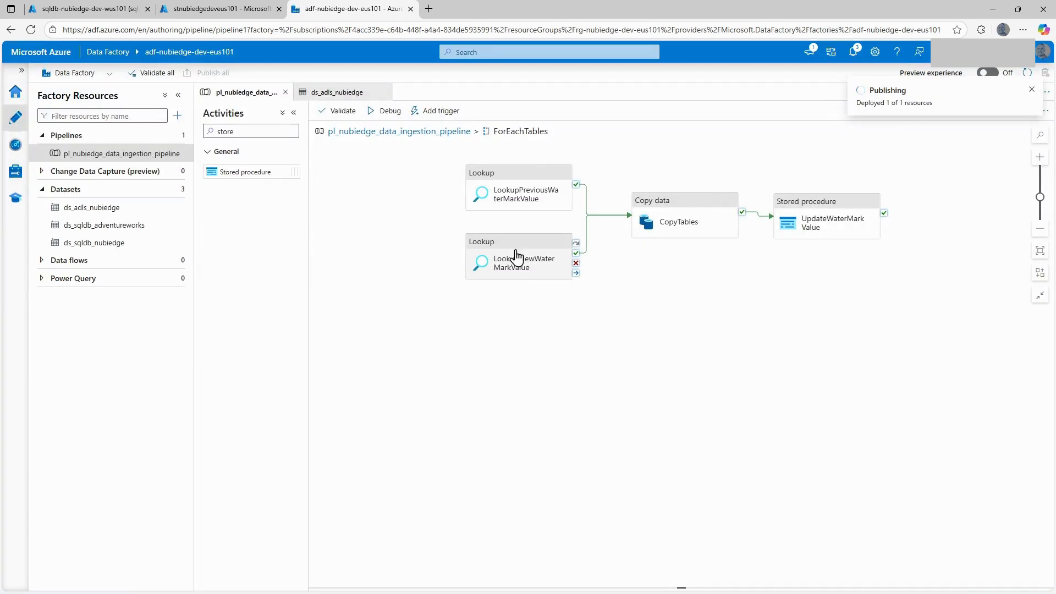
drag(676, 286, 683, 286)
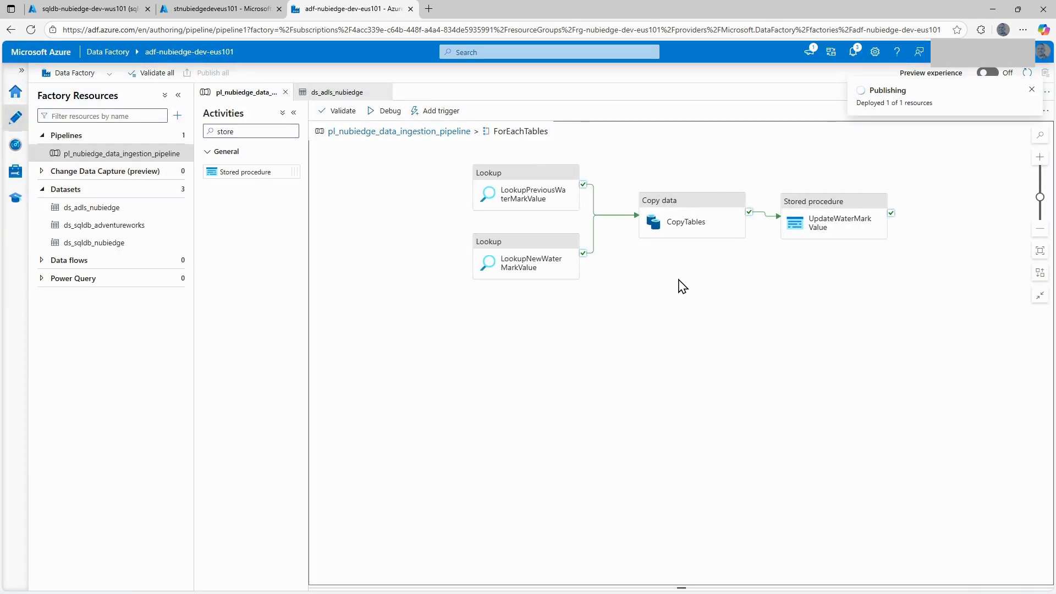
click(393, 135)
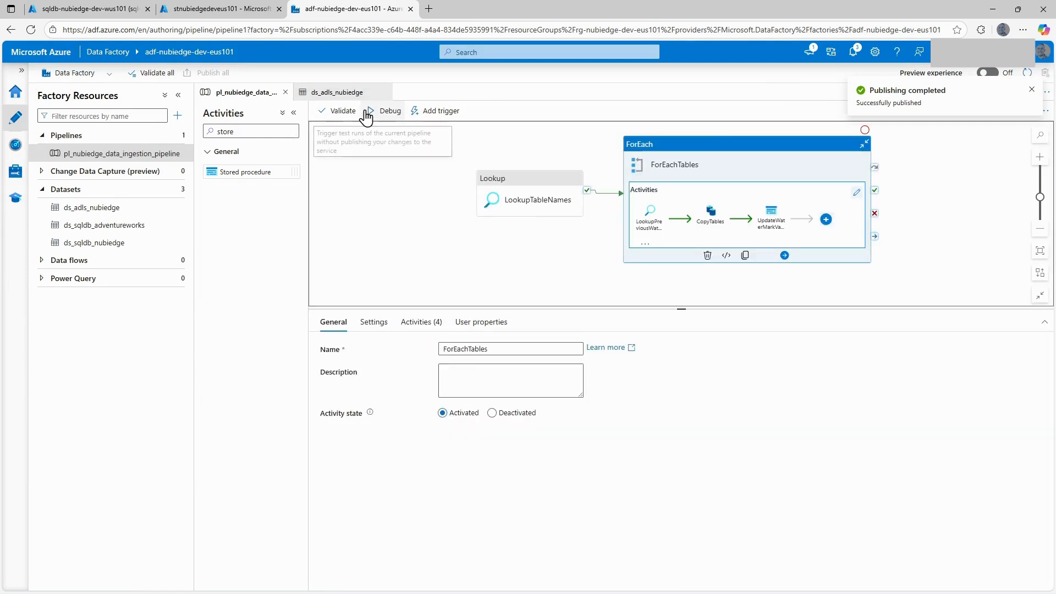
click(371, 112)
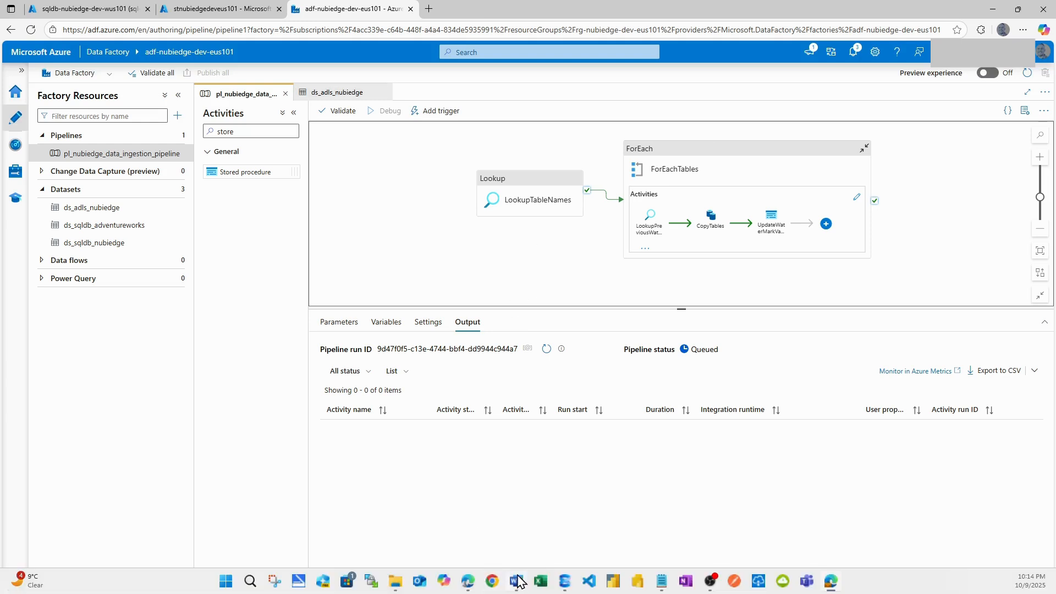
Monitor the debug run by refreshing its output until every activity has finished.
click(555, 583)
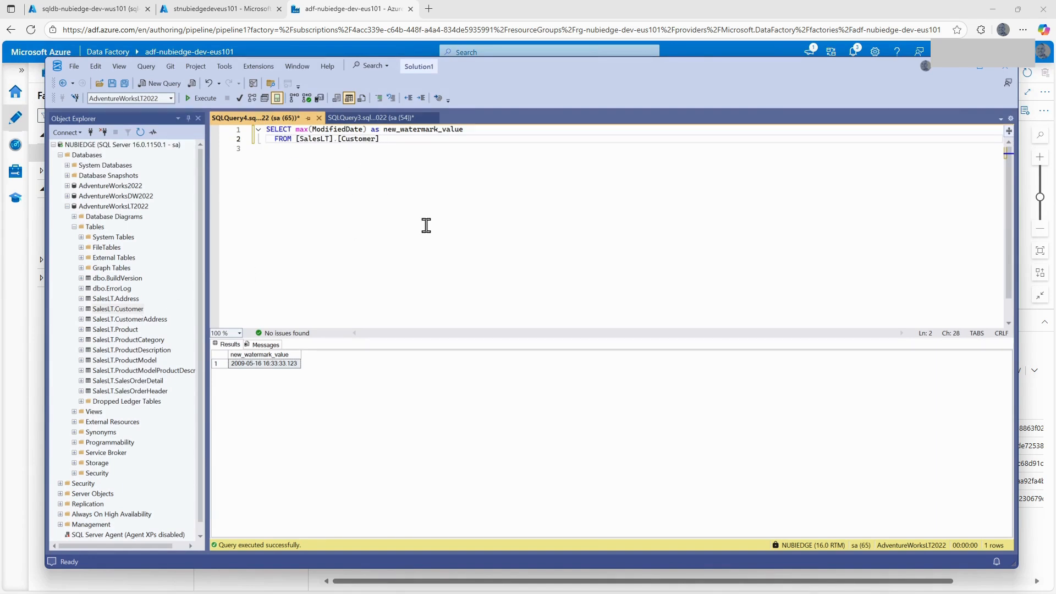
click(319, 12)
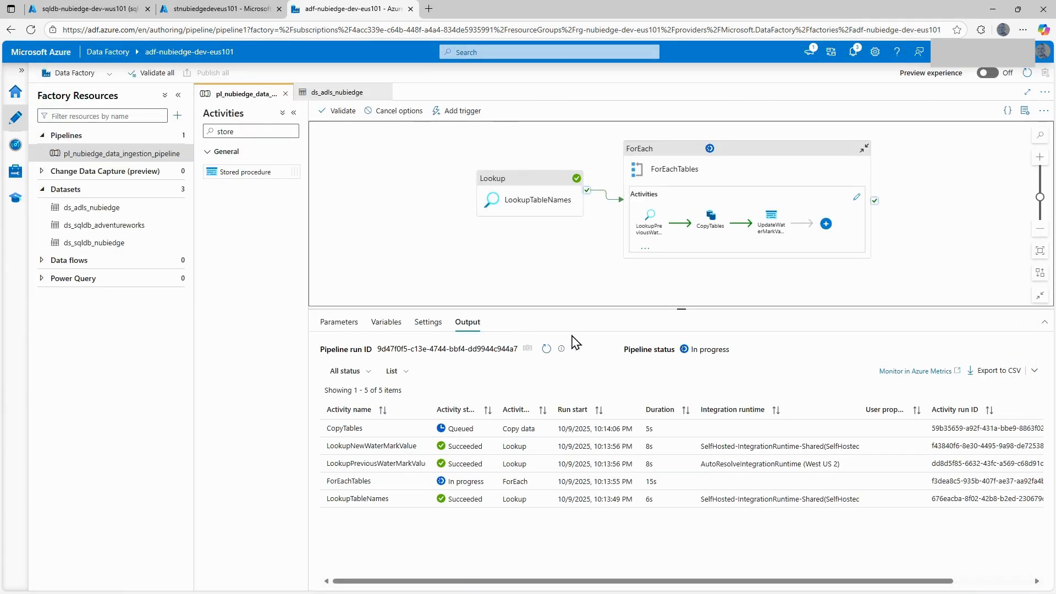
click(546, 349)
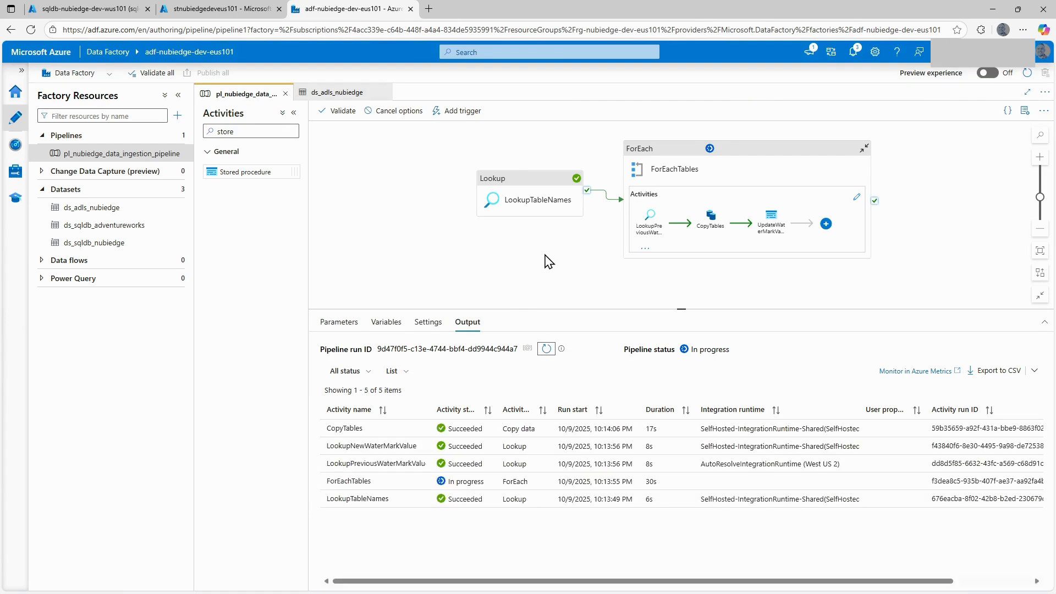
click(546, 350)
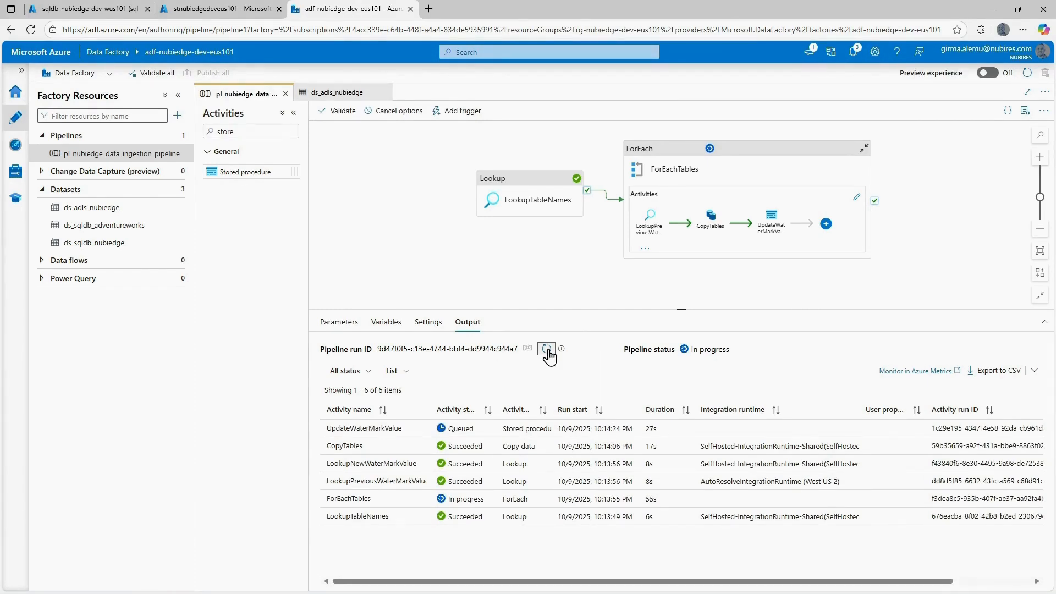
click(546, 350)
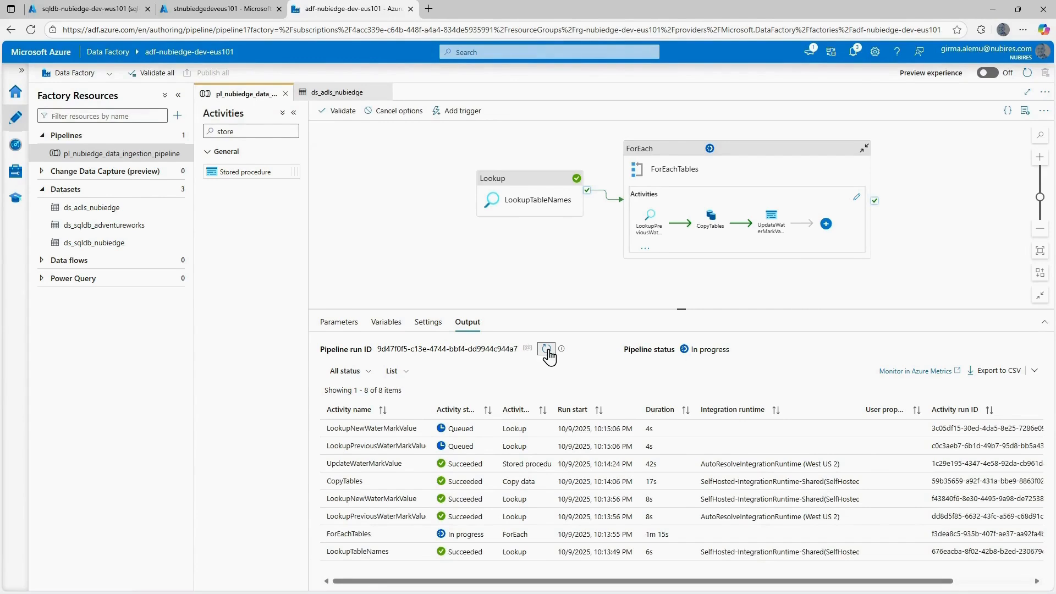
click(546, 350)
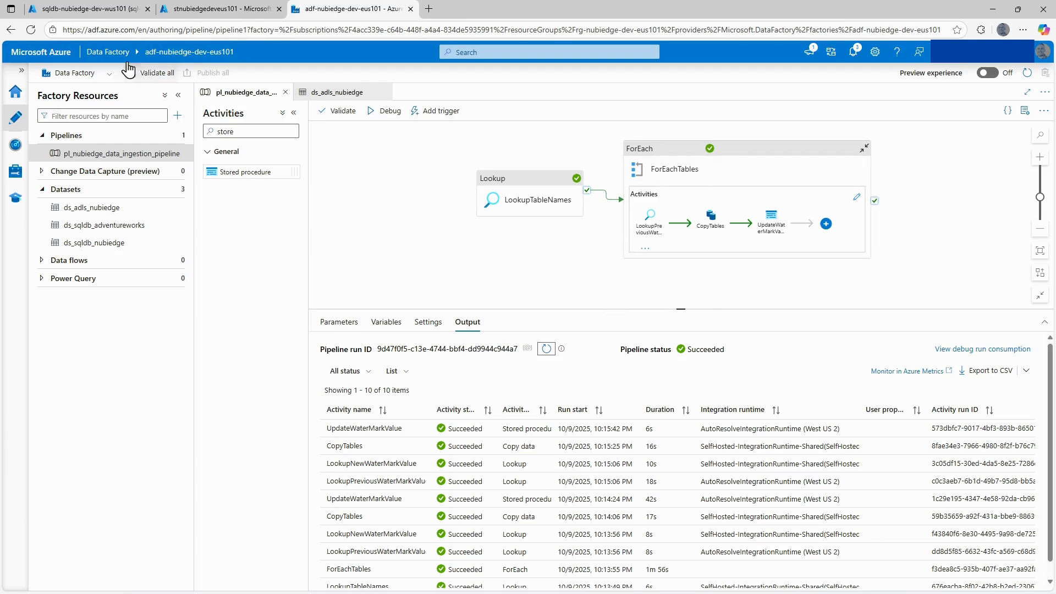
Refresh the container list of the stnubiedgedeveus101 storage account and open the bronze container.
click(199, 13)
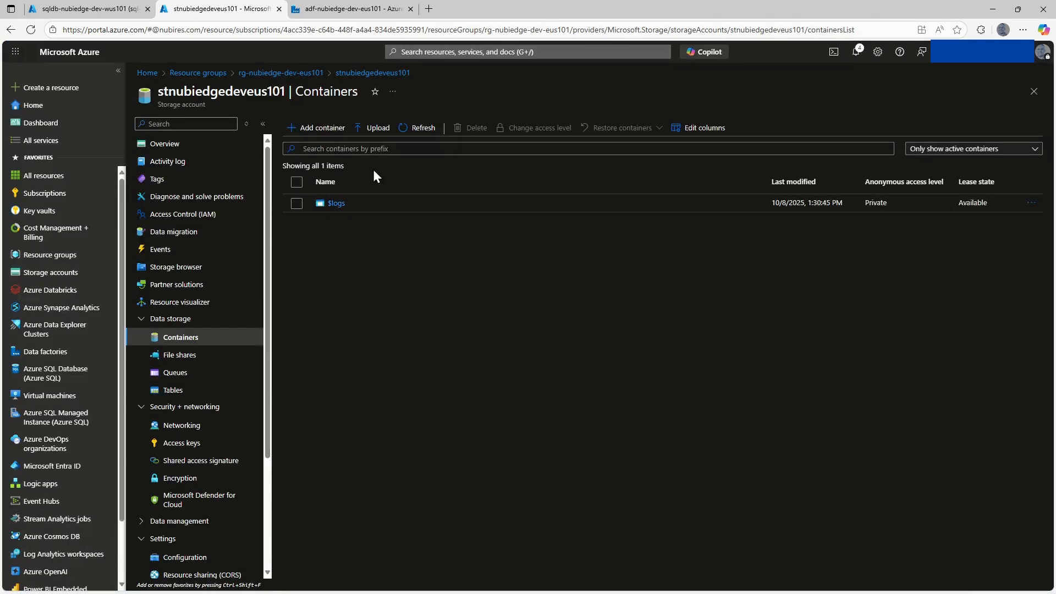
click(410, 130)
click(338, 221)
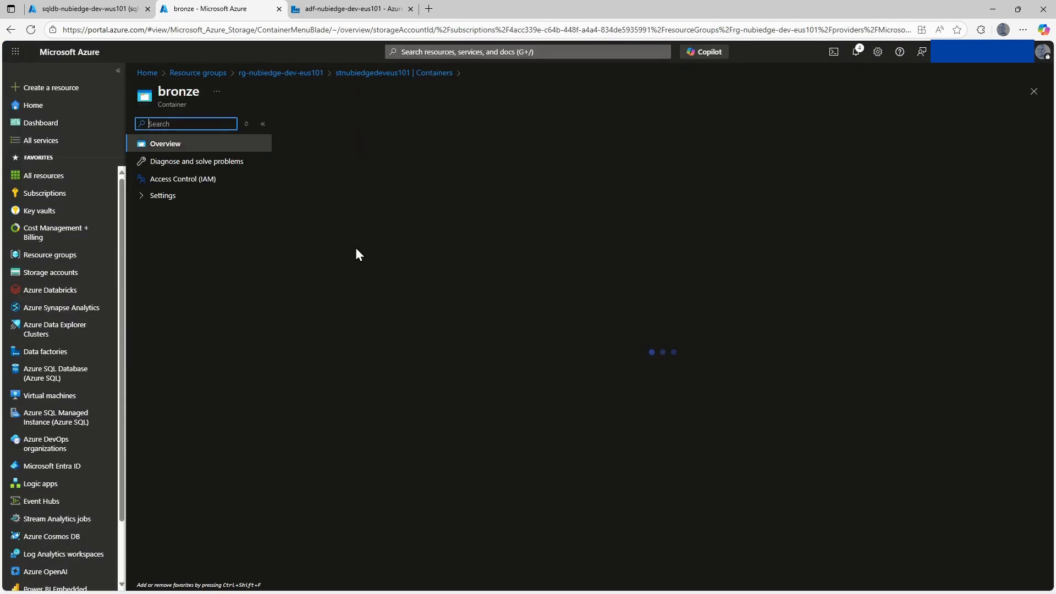
Rerun the dbo.watermarktable query in the Azure query editor to check the watermark values, and return to the pipeline in Data Factory.
click(88, 10)
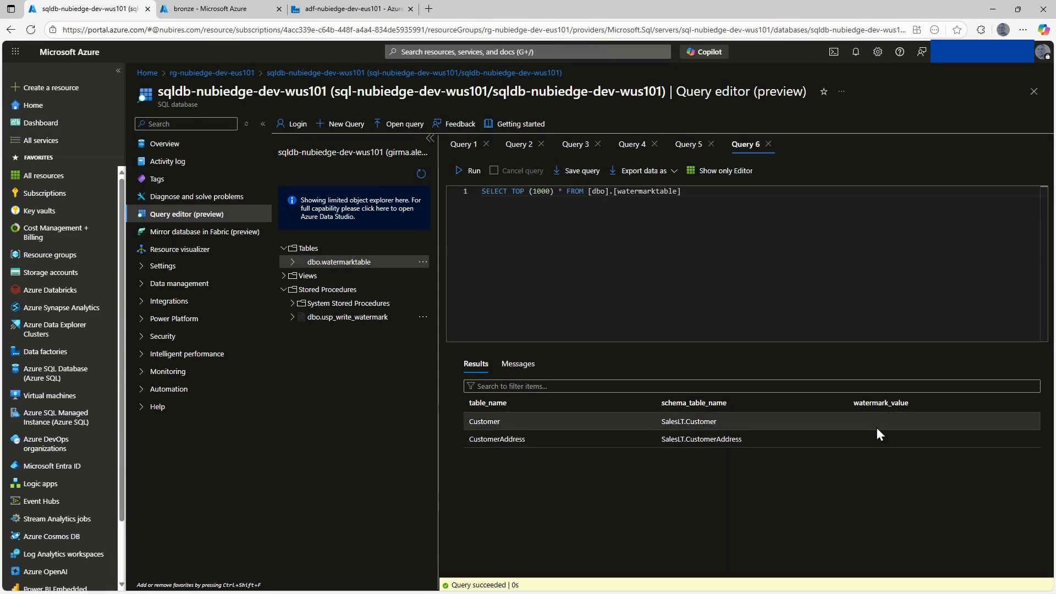
click(462, 171)
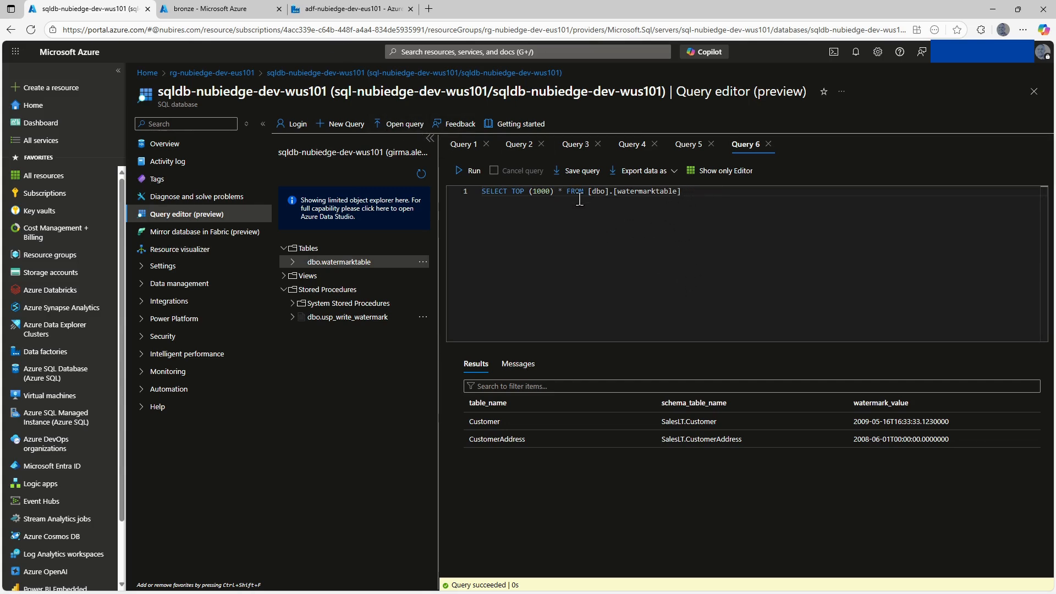
click(316, 9)
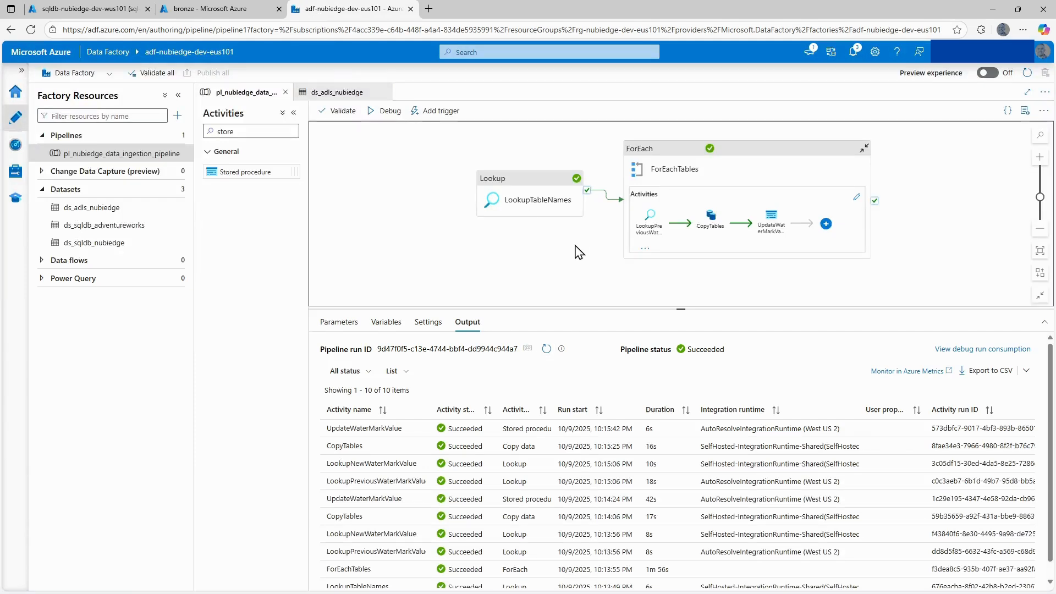
drag(576, 255, 534, 254)
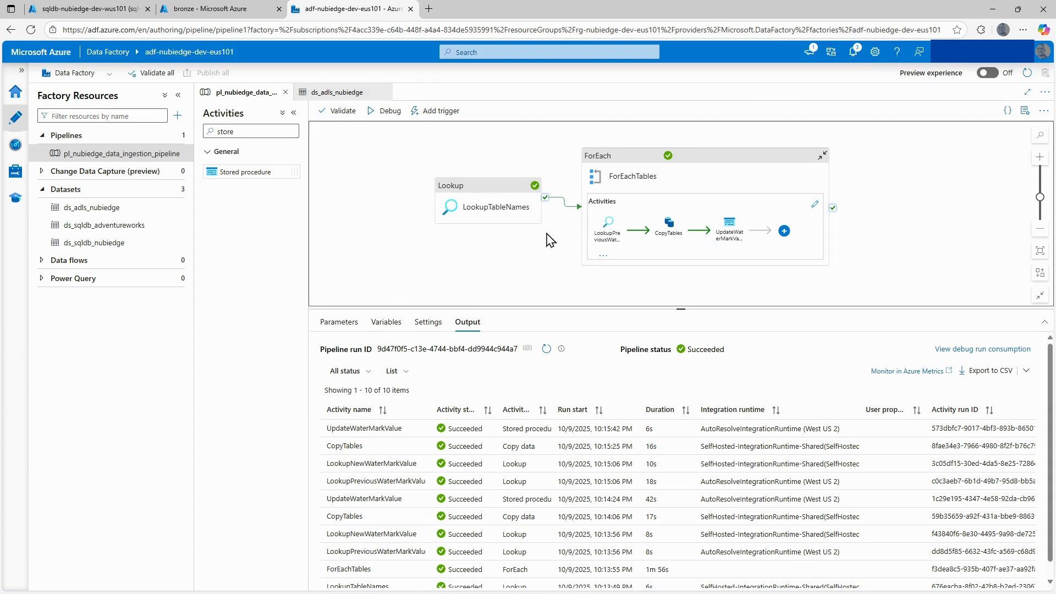
Switch to SQL Server Management Studio and start a new line below the SalesLT.Customer watermark query.
mouse_move(494, 586)
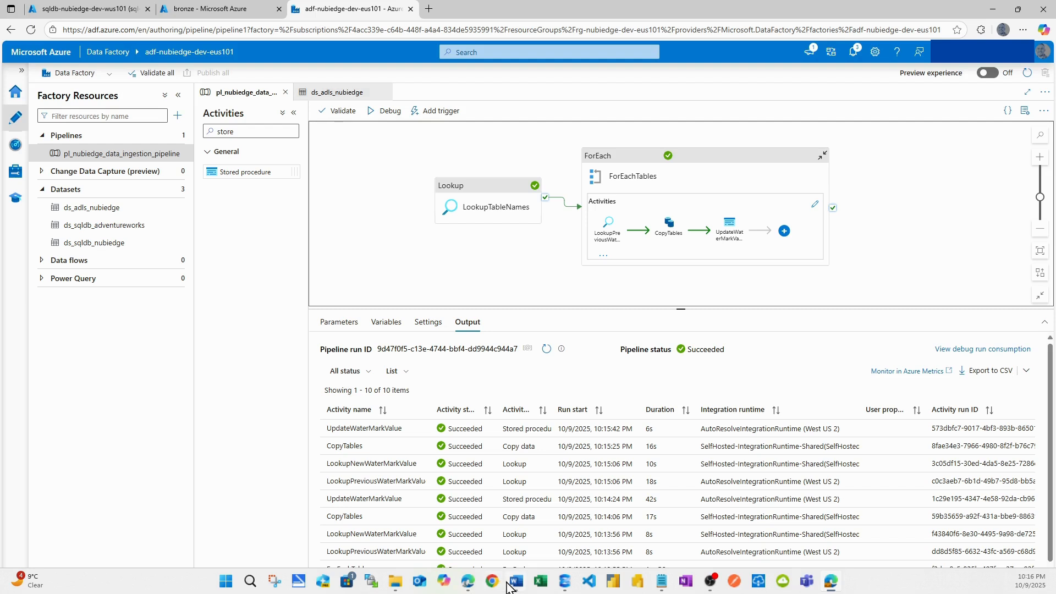
click(562, 583)
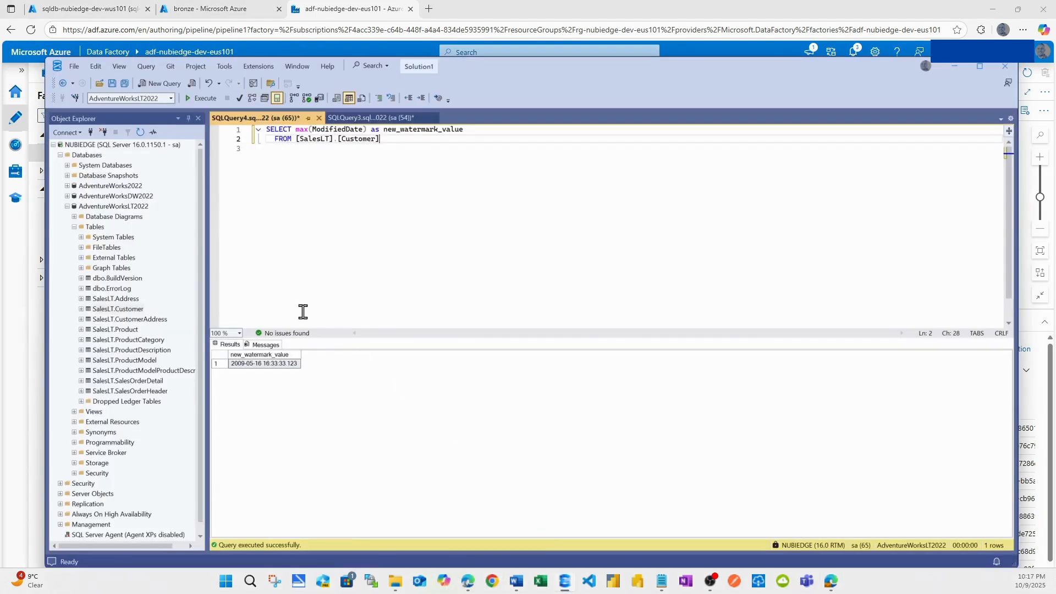
click(384, 149)
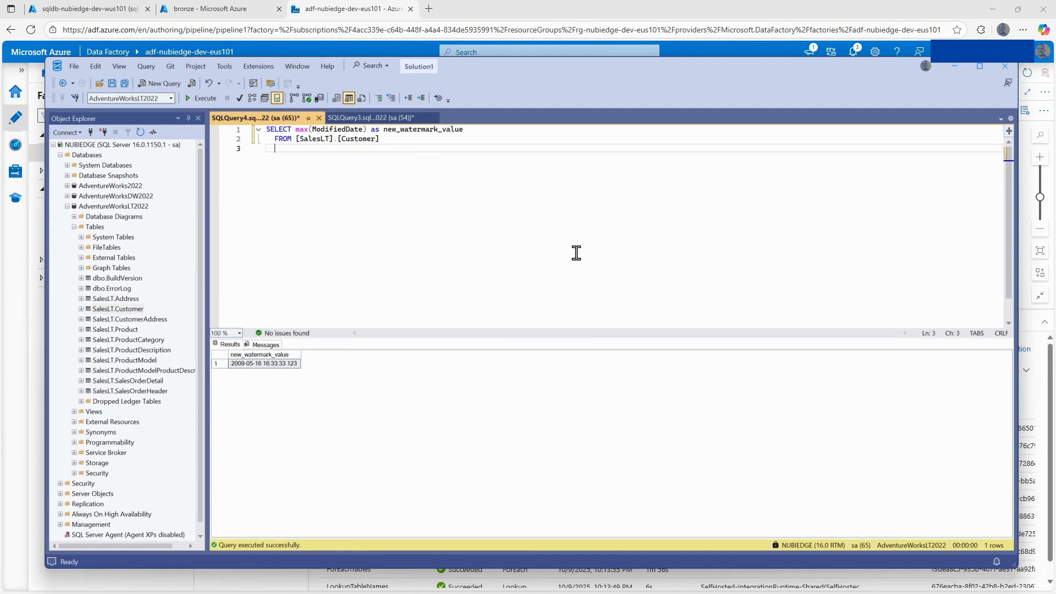